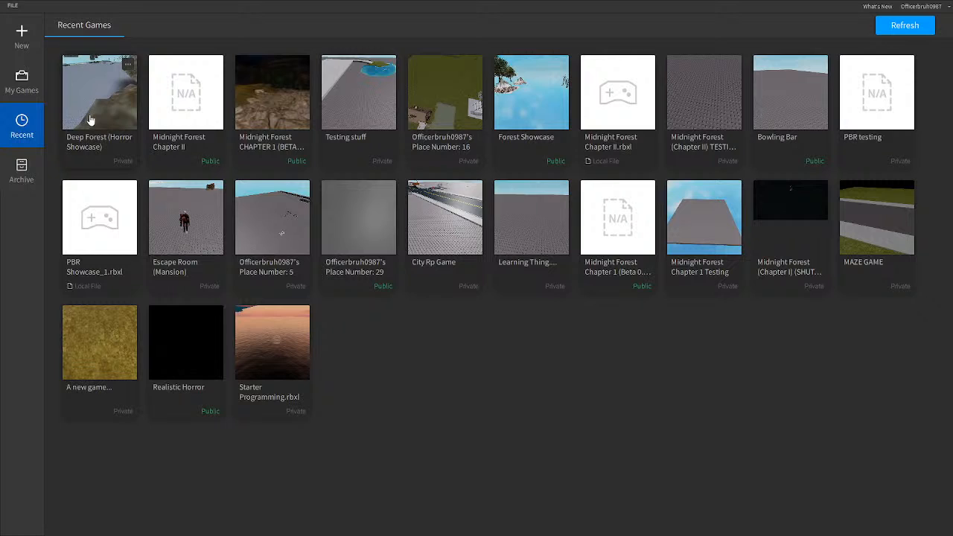
Open the Deep Forest (Horror Showcase) place from the recent games
click(103, 201)
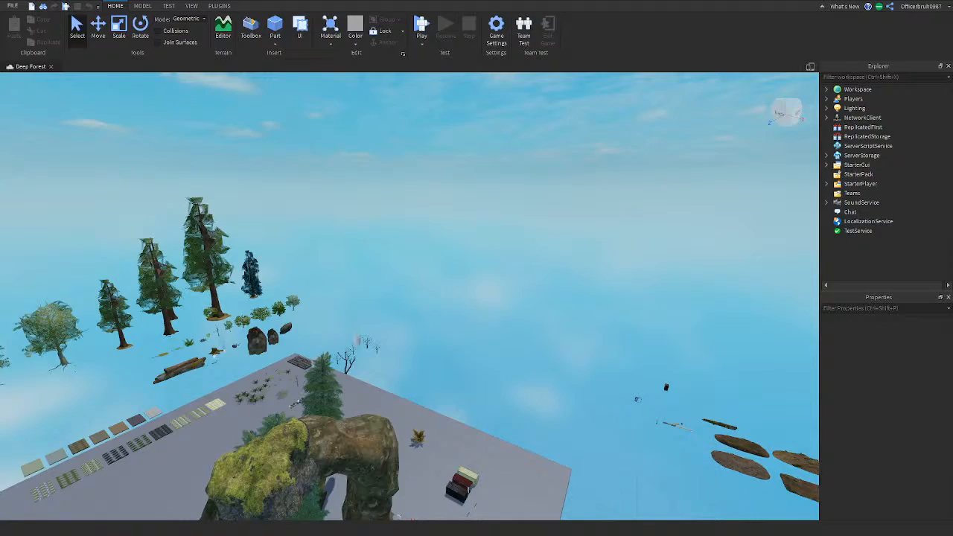
Examine the trees, rocks, logs, ferns and ground tiles laid out on and around the baseplate
right_drag(445, 336, 439, 332)
right_drag(280, 222, 353, 244)
key(w)
key(w)
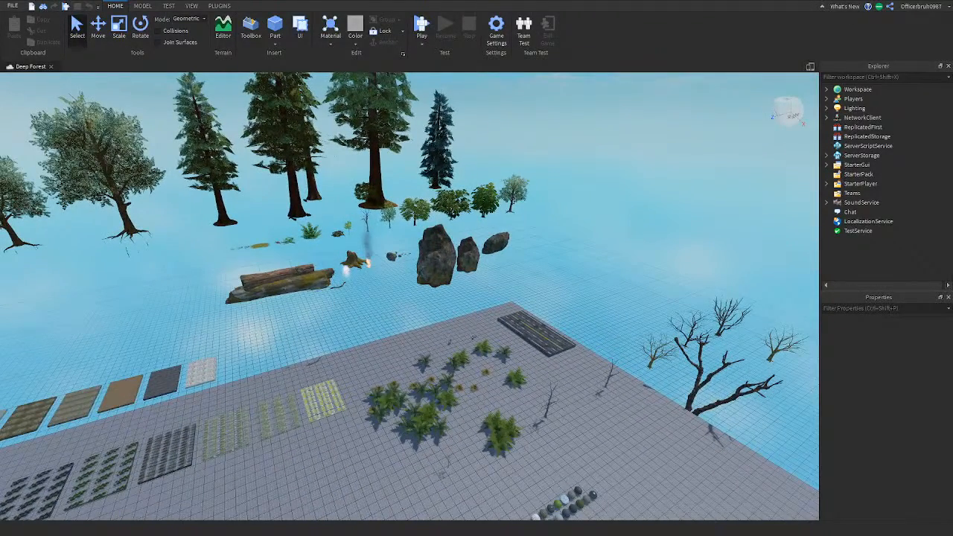
right_drag(307, 298, 287, 298)
key(w)
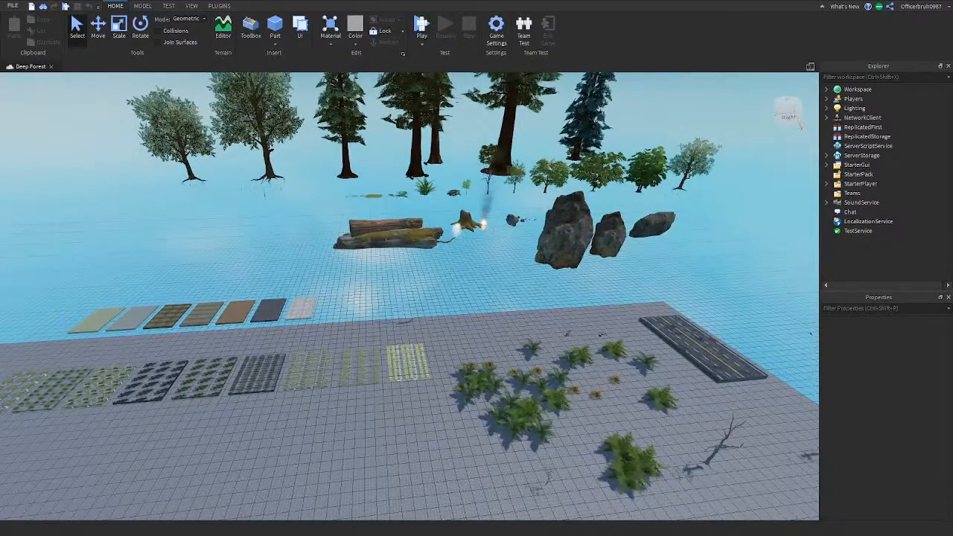
key(w)
right_drag(513, 377, 358, 408)
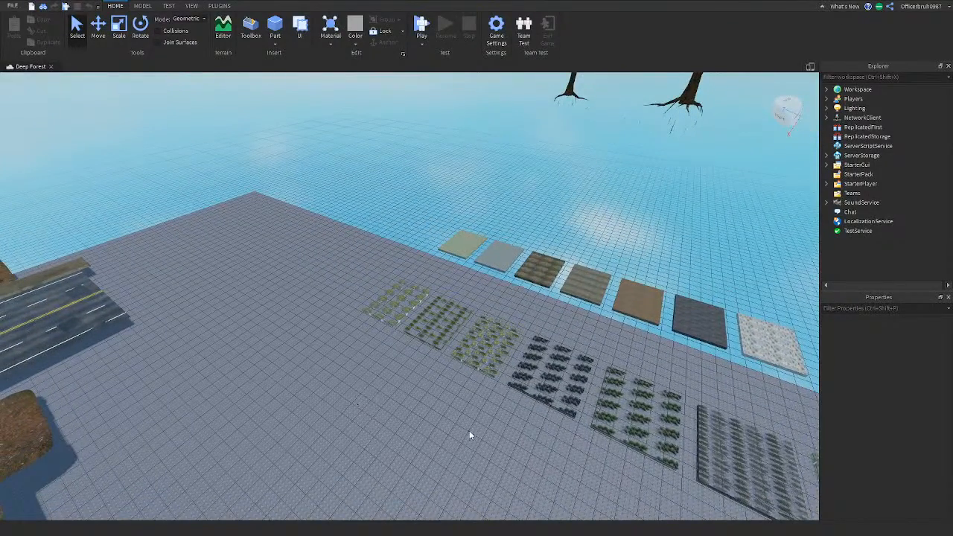
Examine the built forest scene, from the road with the stone arch and containers to the path between the rocks
key(w)
right_drag(646, 310, 567, 277)
key(w)
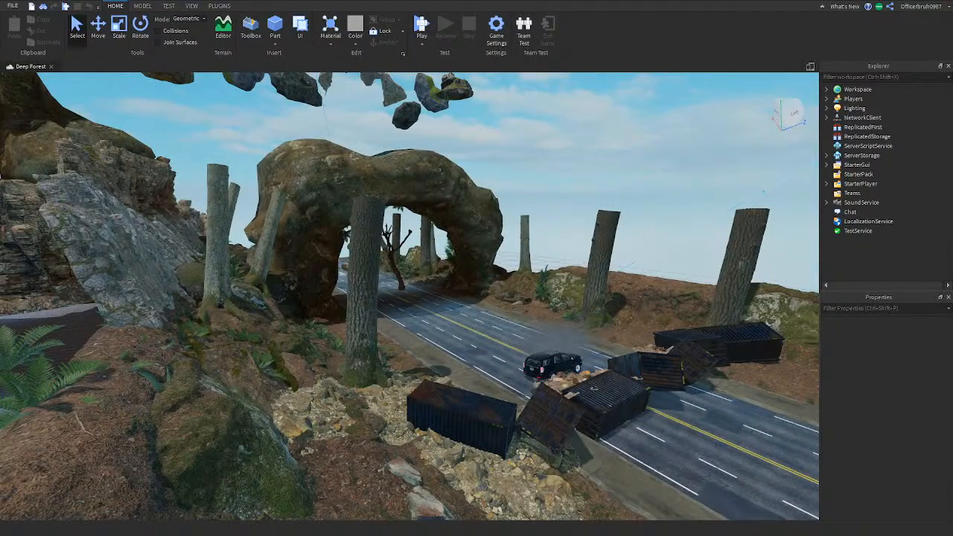
right_drag(593, 386, 272, 360)
key(w)
key(s)
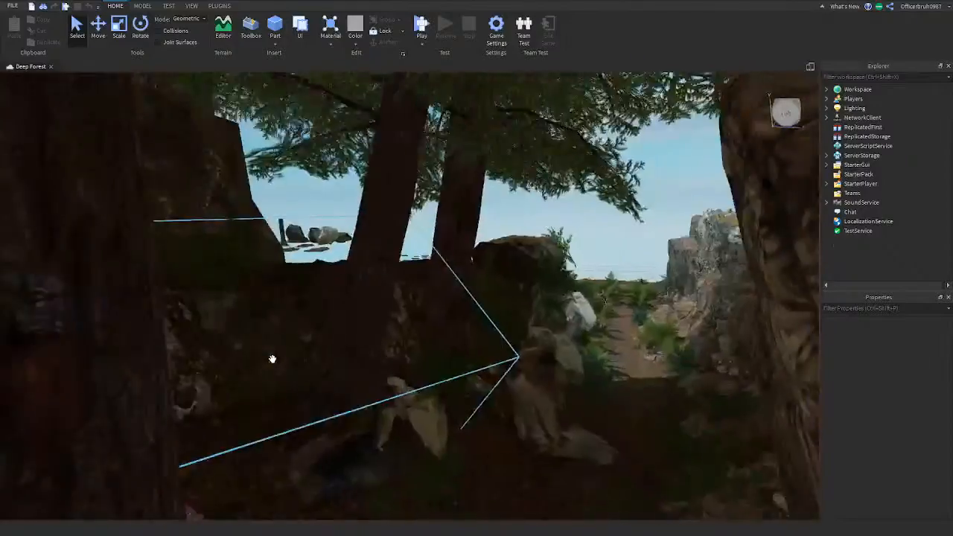
key(w)
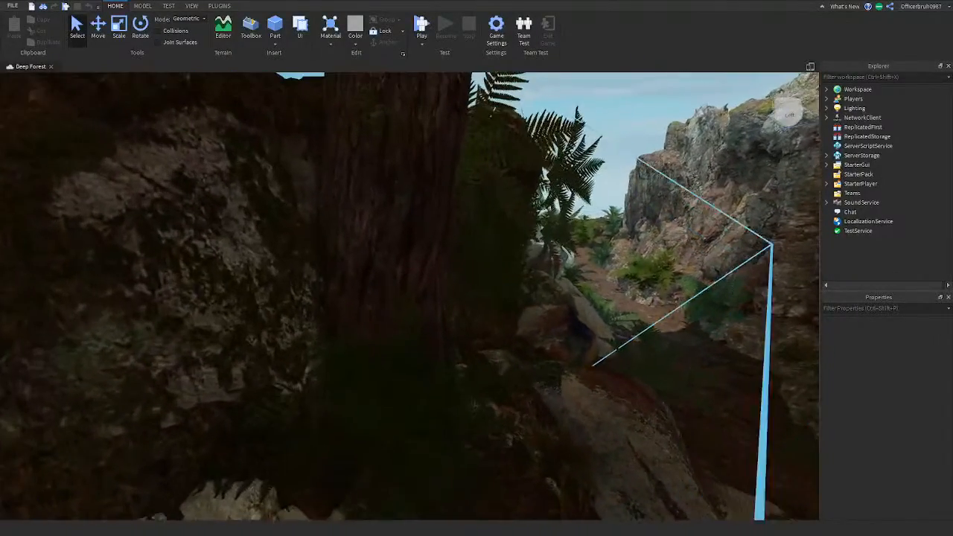
key(w)
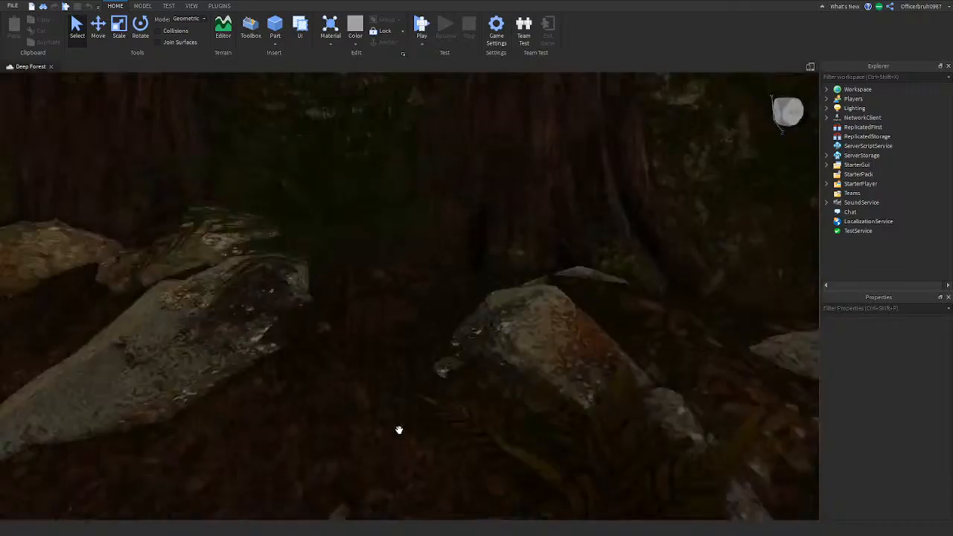
Move the fern among the rocks at the foot of the two trees to about 108.4, 40.2, 3.2
click(399, 430)
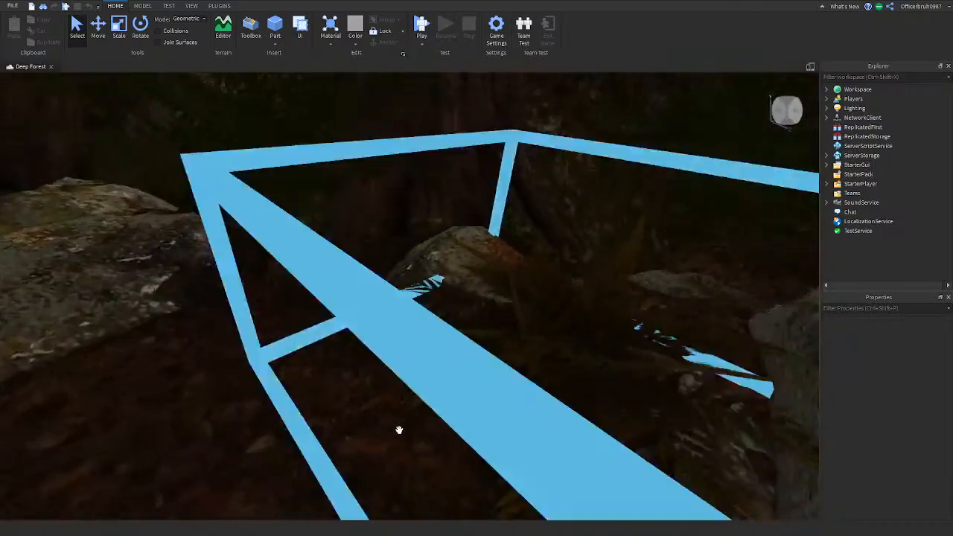
right_drag(361, 272, 232, 182)
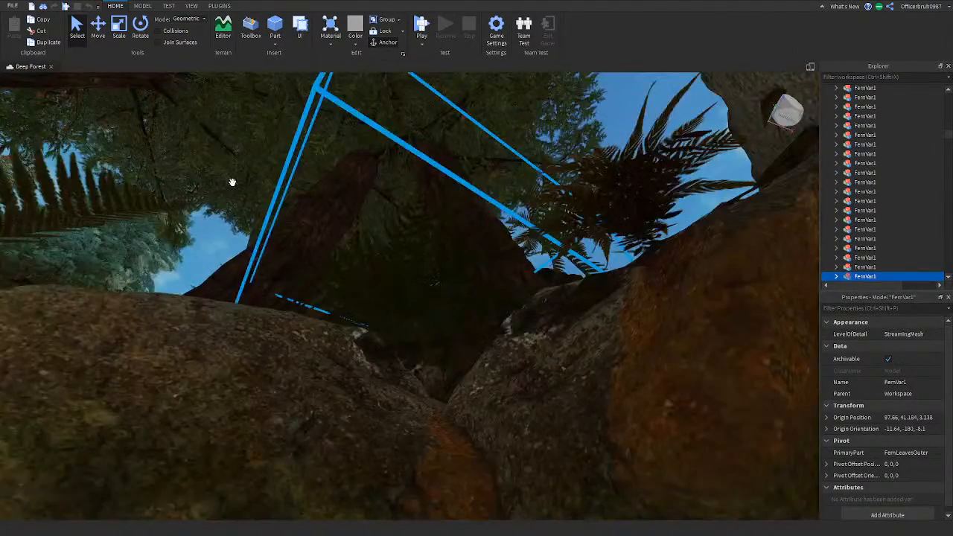
click(99, 29)
right_drag(257, 224, 328, 316)
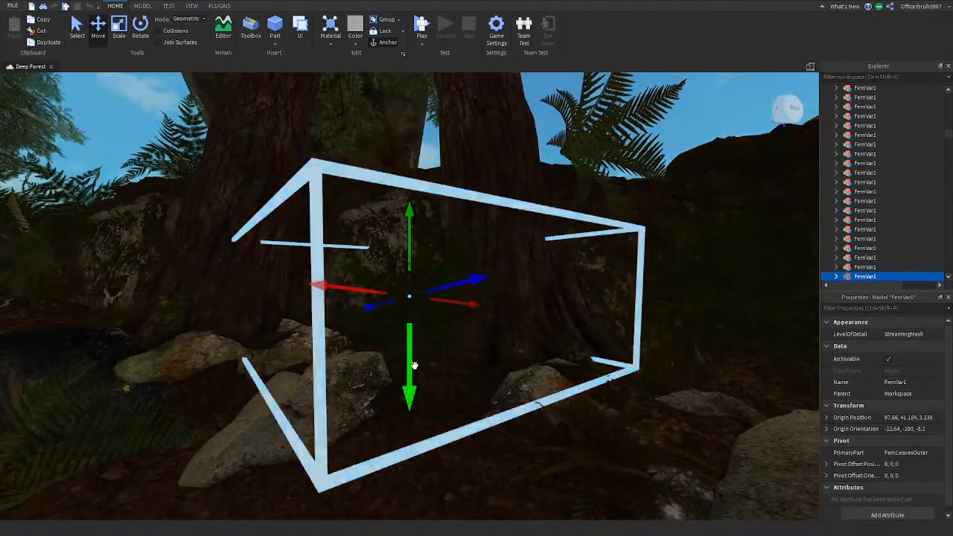
drag(415, 365, 430, 415)
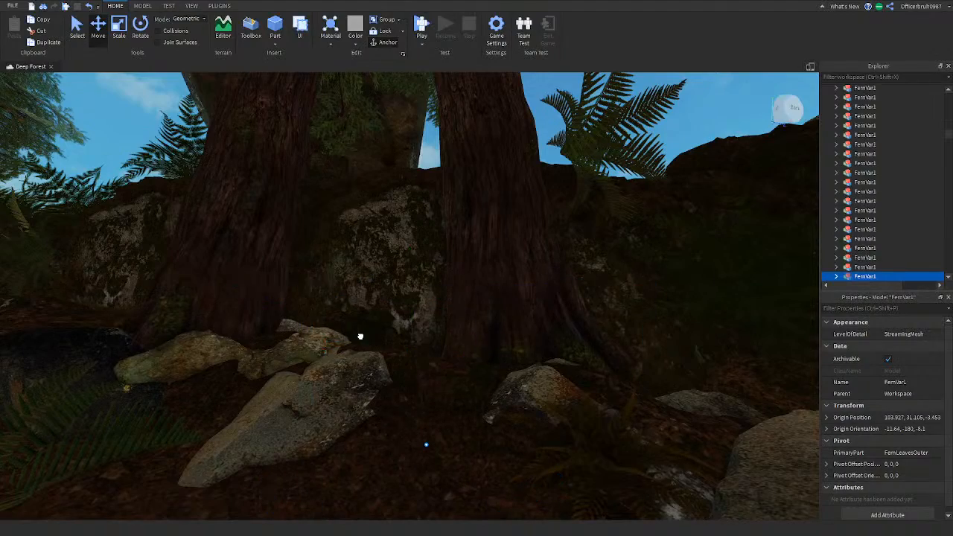
key(ctrl+z)
drag(355, 345, 397, 347)
right_drag(398, 347, 383, 383)
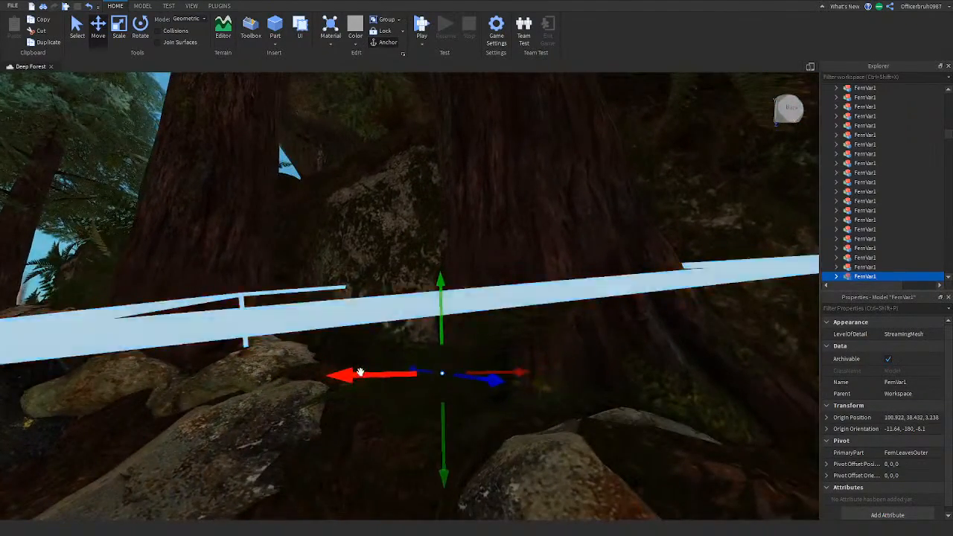
drag(360, 372, 338, 374)
right_drag(338, 373, 355, 364)
drag(300, 394, 306, 353)
right_drag(306, 352, 409, 327)
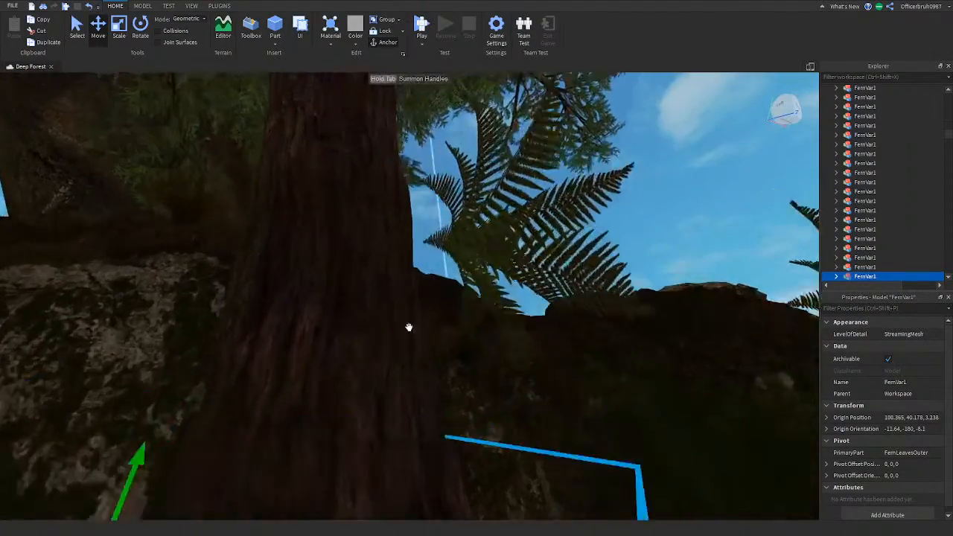
Move the wild fern plant beside the tree trunk onto the dark ledge at about 114.7, 51.1, 6.2
scroll(504, 286, up, 2)
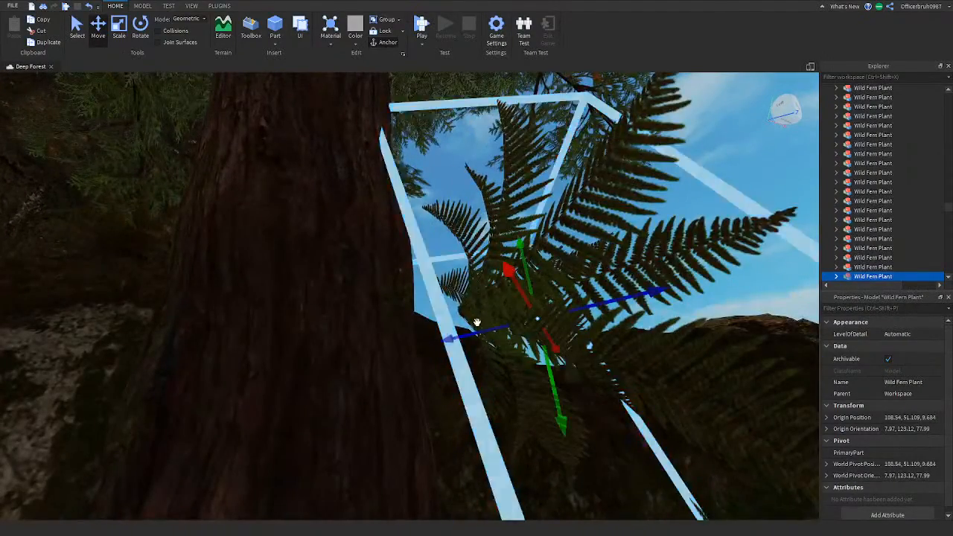
right_drag(471, 323, 479, 276)
drag(499, 255, 699, 257)
Rotate the wild fern on the ledge repeatedly to find a better orientation and adjust its position
key(ctrl+r)
key(ctrl+r)
key(ctrl+r)
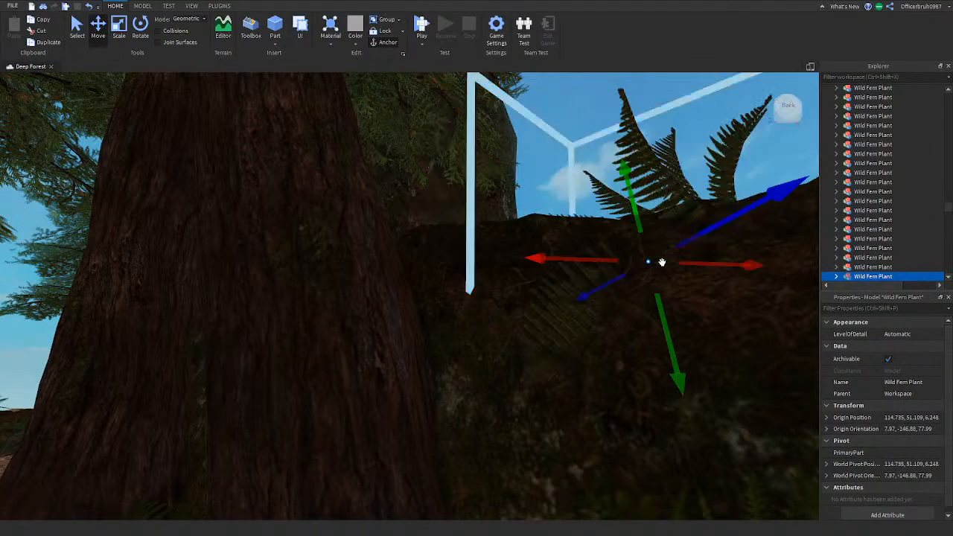
key(ctrl+r)
key(ctrl+r)
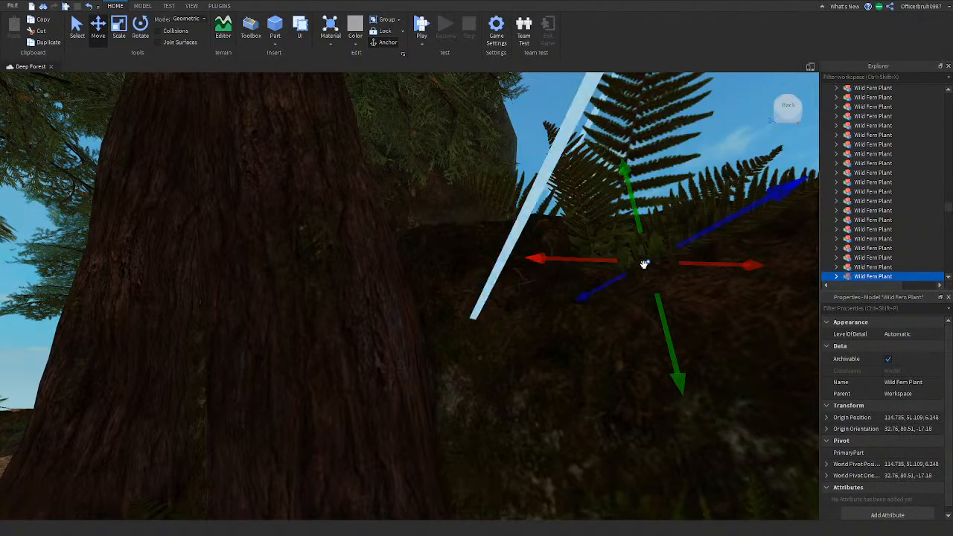
key(ctrl+r)
key(ctrl+r)
key(ctrl+r)
key(ctrl+r)
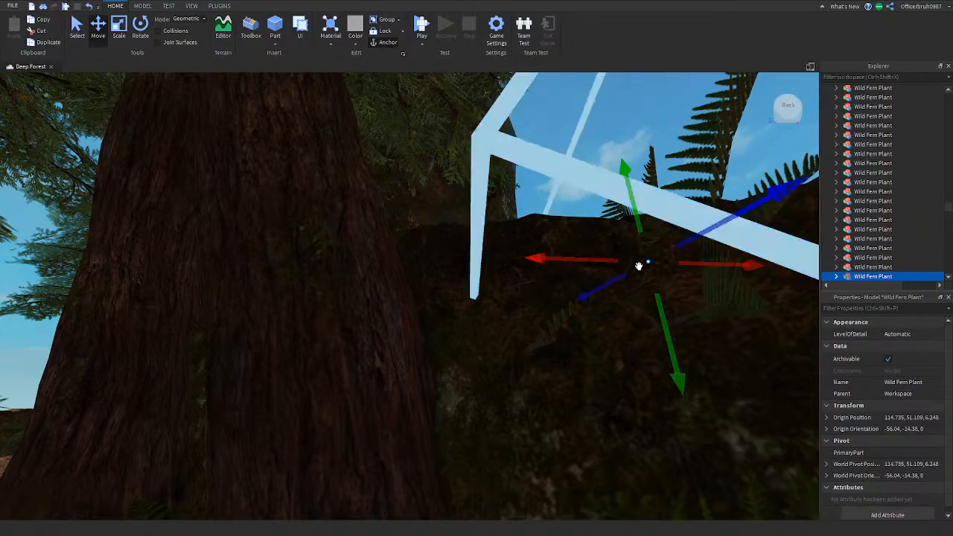
drag(580, 252, 528, 285)
right_drag(529, 285, 530, 285)
Reposition the FernVar1 model against the dark rock wall near the tree trunk
click(241, 280)
scroll(291, 320, down, 2)
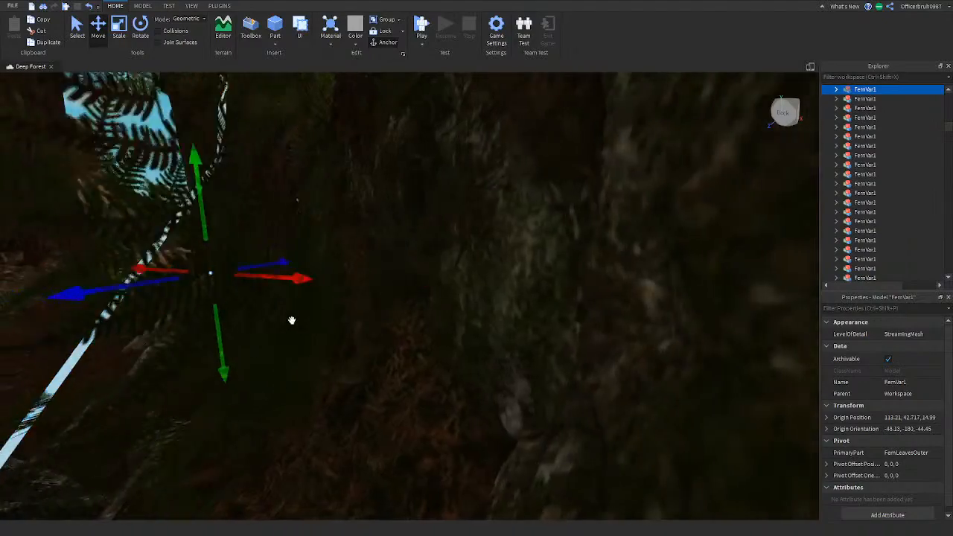
drag(383, 273, 542, 309)
right_drag(543, 309, 542, 309)
Shift the wild fern plants growing on the rock face above the stony path
click(486, 245)
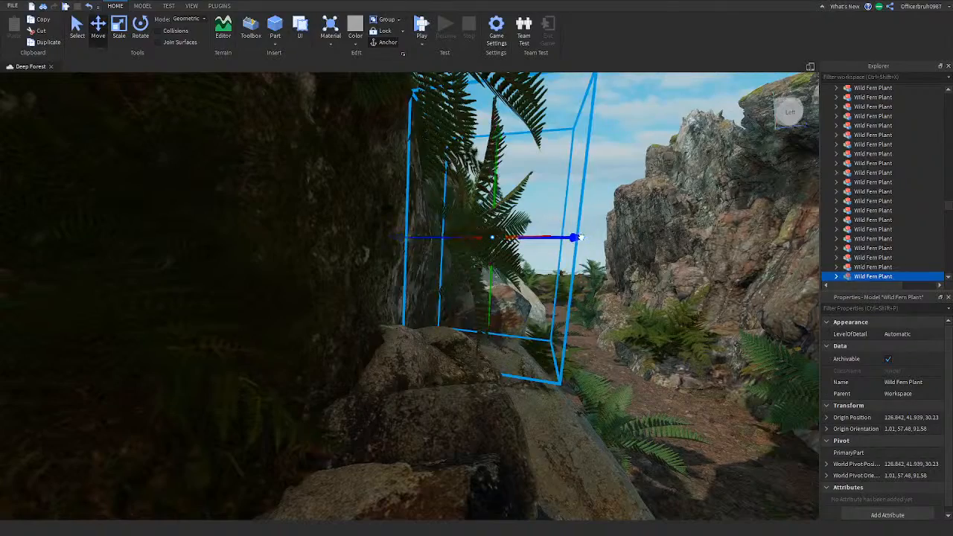
drag(517, 245, 524, 245)
right_drag(523, 245, 487, 253)
drag(414, 293, 390, 296)
right_drag(390, 296, 390, 295)
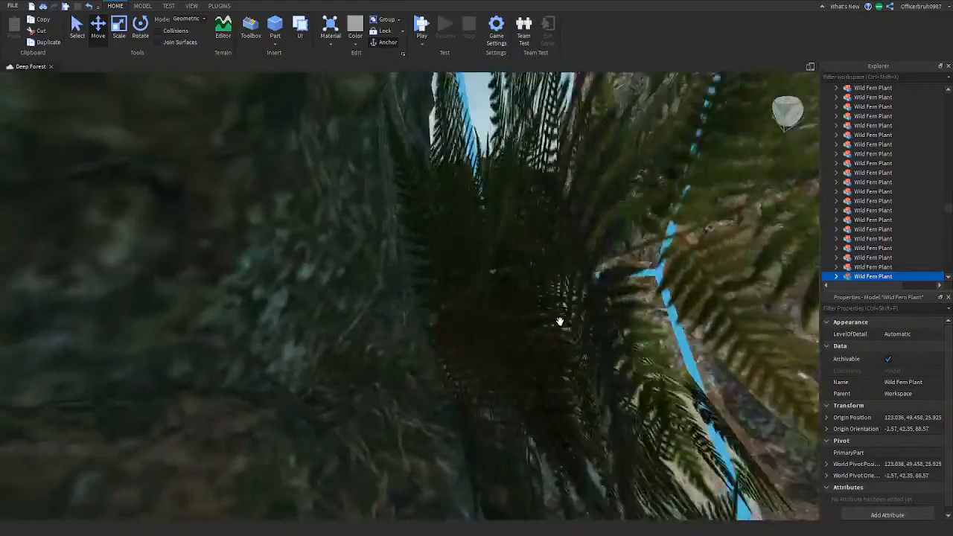
Move the FernVar1 model overlapping the rock face to about 183.7 on the X axis
click(526, 309)
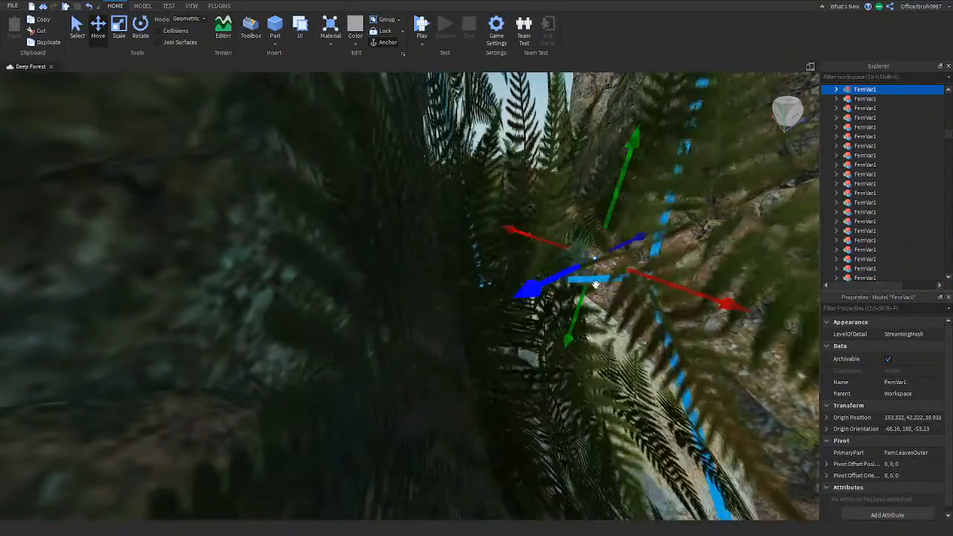
drag(651, 288, 629, 285)
right_drag(630, 285, 630, 285)
Move the fern floating beside the upper cliff into the rock, to about 46.2 on the Z axis
middle_drag(579, 271, 90, 228)
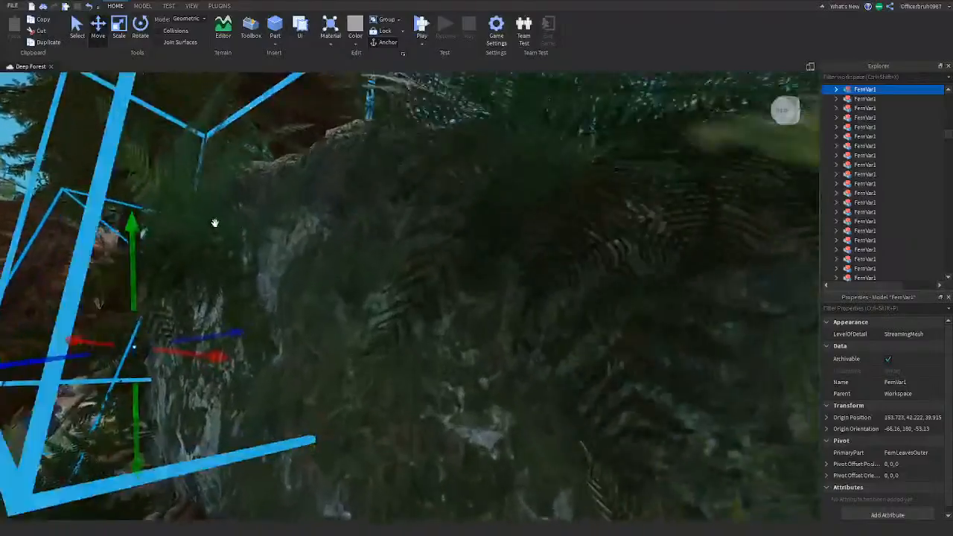
right_drag(90, 228, 274, 233)
right_drag(407, 214, 413, 210)
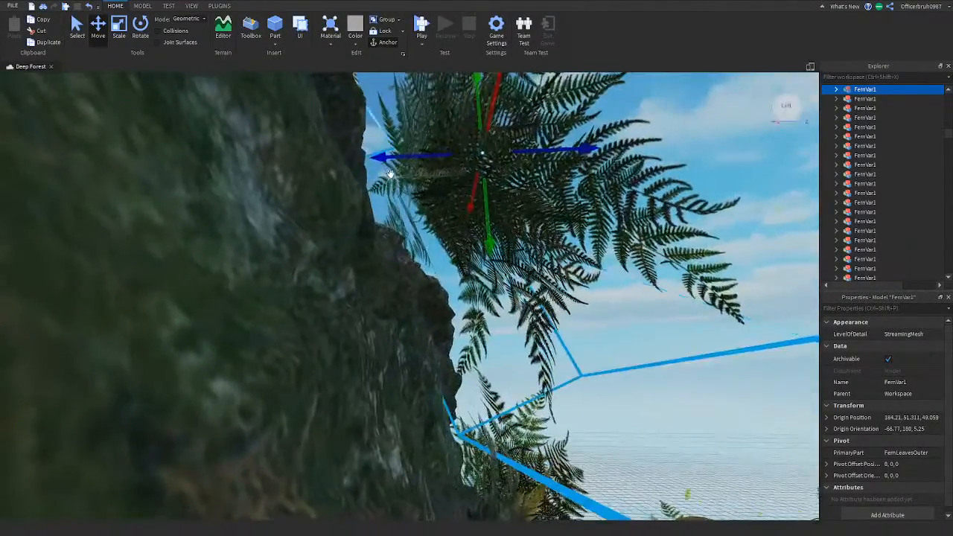
drag(390, 157, 314, 180)
right_drag(315, 181, 300, 193)
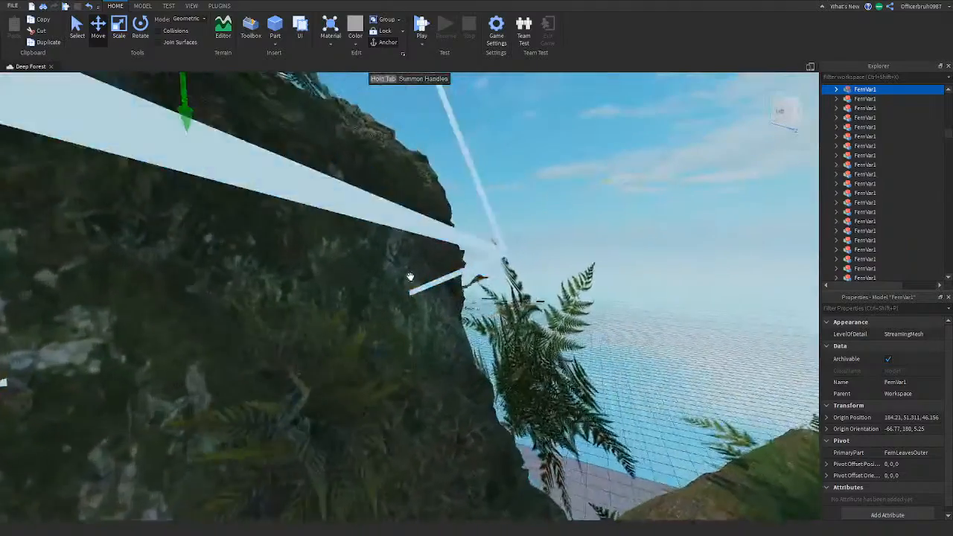
Pull the fern hanging off the cliff's outer edge in against the rock face
click(484, 376)
drag(455, 367, 406, 358)
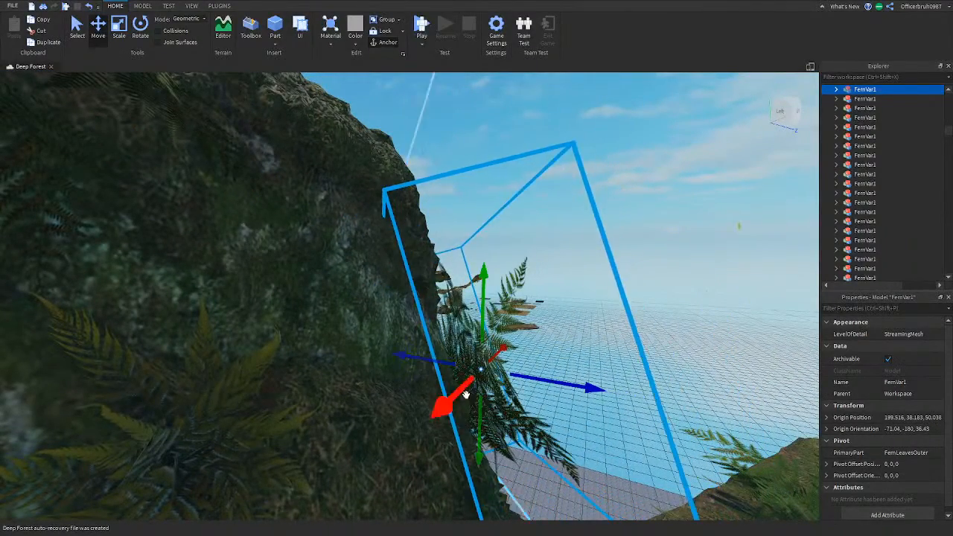
drag(454, 390, 402, 434)
Nudge the FernVar2 model at the base of the mossy cliff closer to the rock surface
right_drag(402, 434, 313, 302)
click(315, 246)
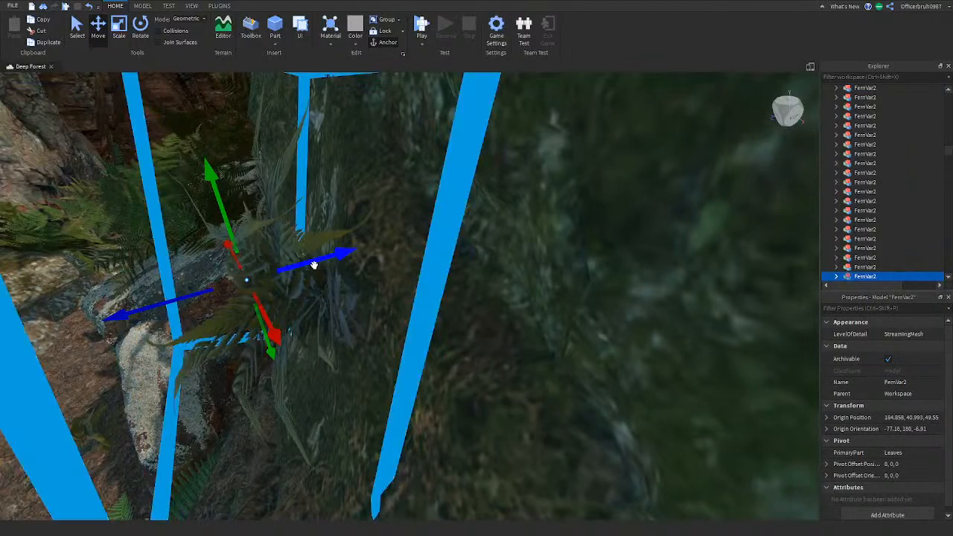
drag(324, 268, 326, 266)
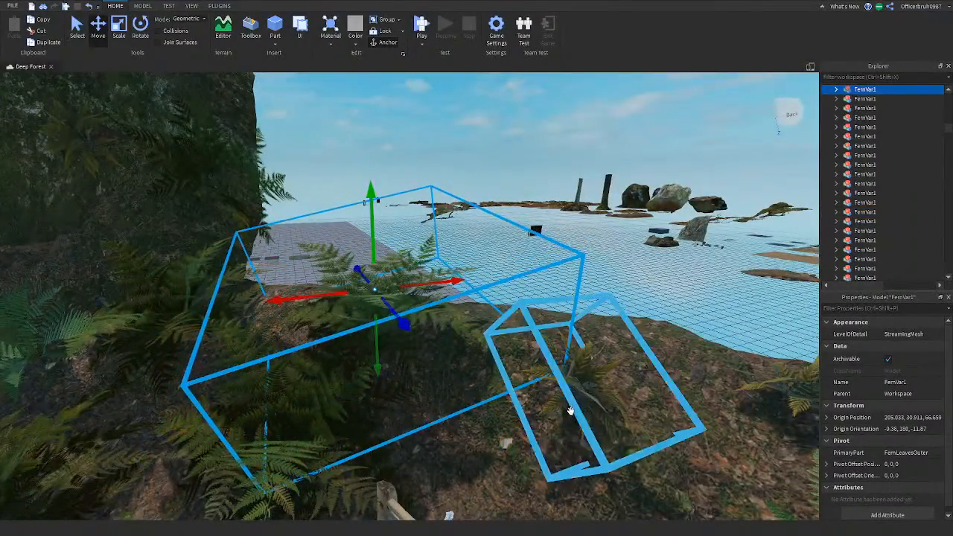
Reposition the large wild fern plant on the leafy hillside so it sits closer to the ground
key(w)
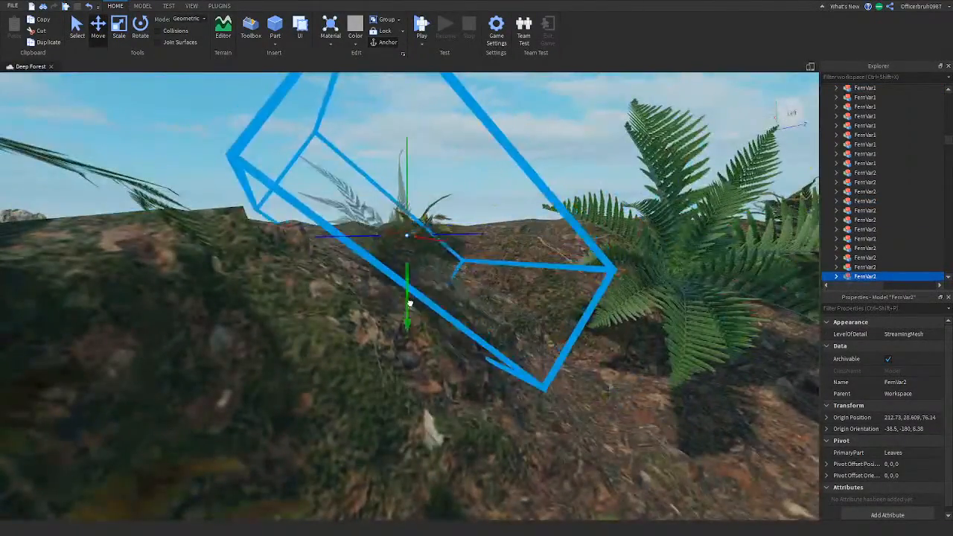
right_drag(407, 317, 489, 326)
click(357, 306)
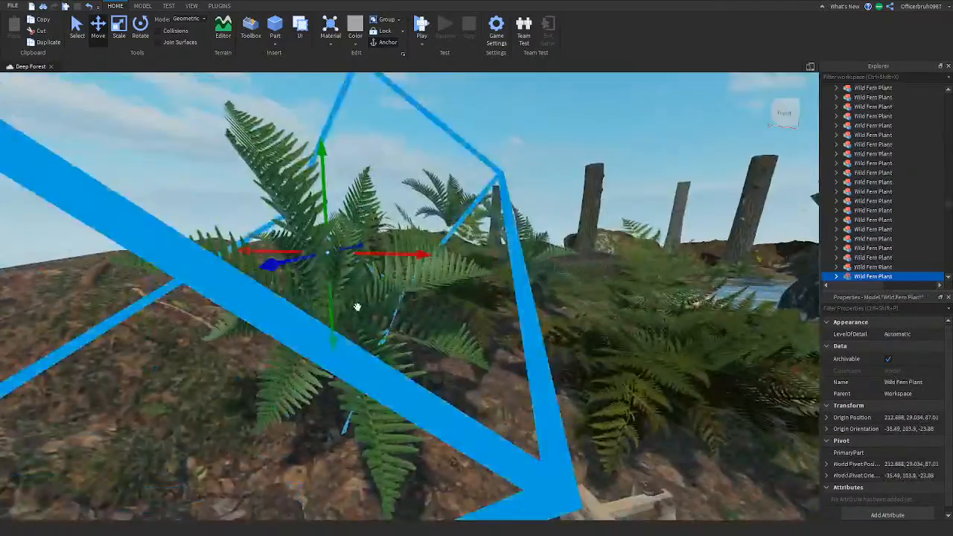
right_drag(358, 306, 441, 347)
drag(450, 329, 412, 408)
Lower the floating FernVar1 model on the leafy ground in two moves to bring it down to the soil
key(s)
right_drag(403, 416, 564, 331)
click(587, 255)
right_drag(588, 256, 459, 215)
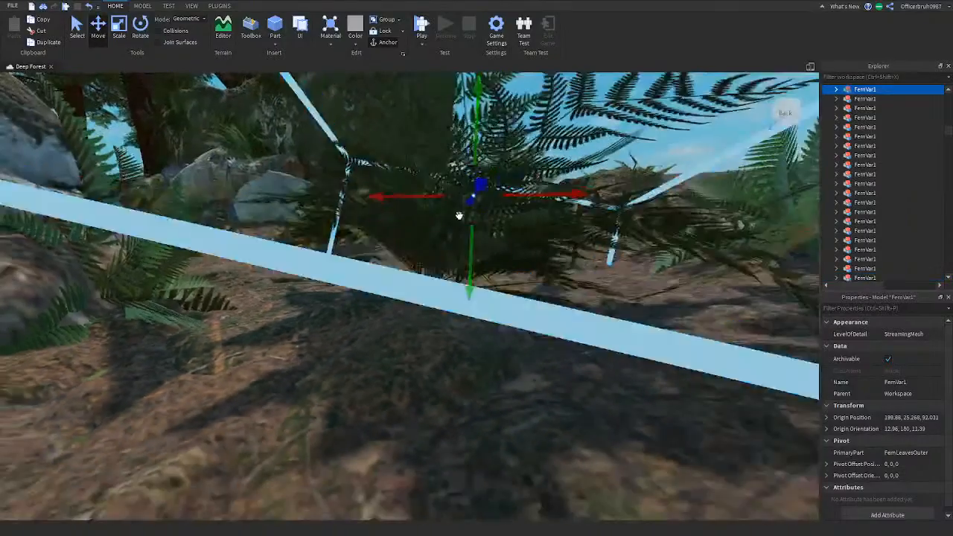
drag(476, 254, 488, 329)
right_drag(489, 329, 462, 289)
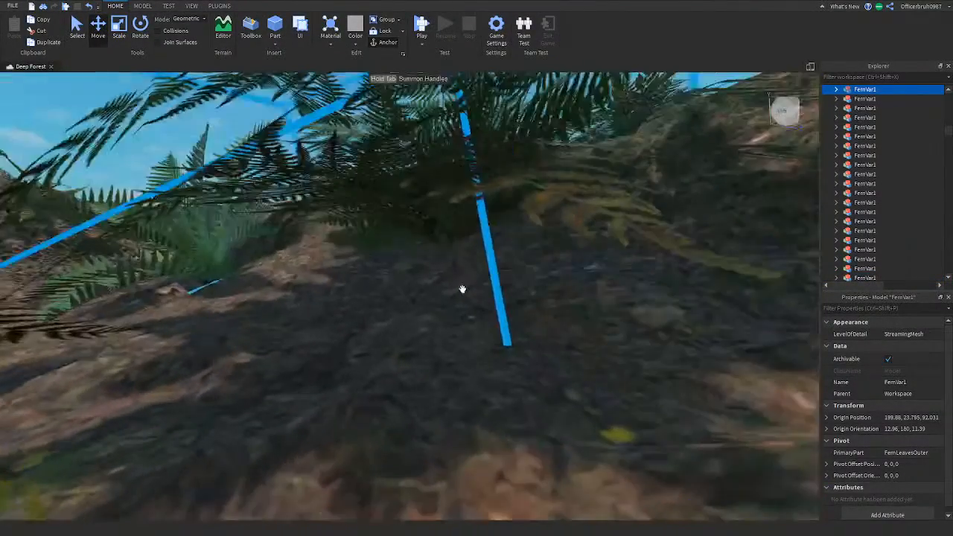
drag(419, 202, 441, 263)
right_drag(442, 264, 449, 289)
Lower the floating wild fern plant in front of the mossy boulder about 2.7 studs onto the leafy ground
click(446, 357)
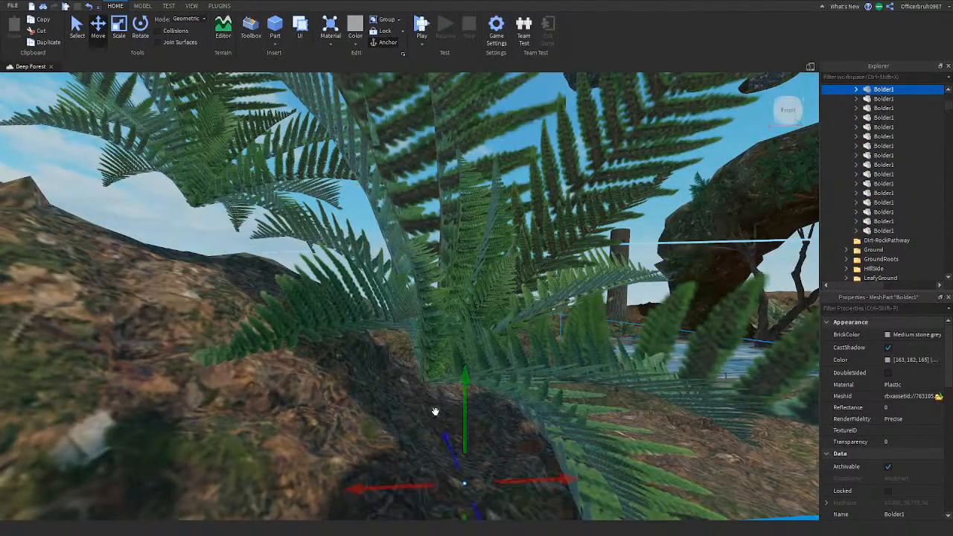
key(f)
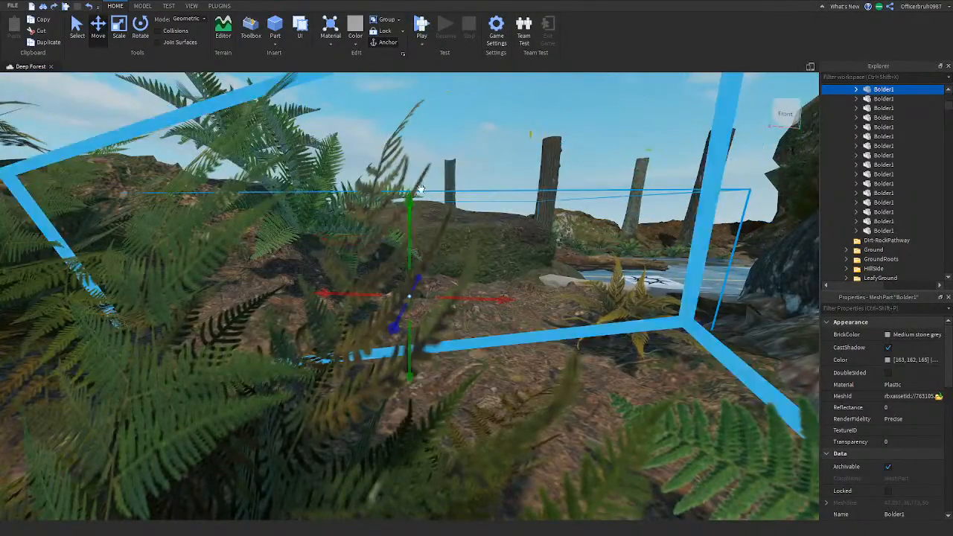
click(367, 180)
key(f)
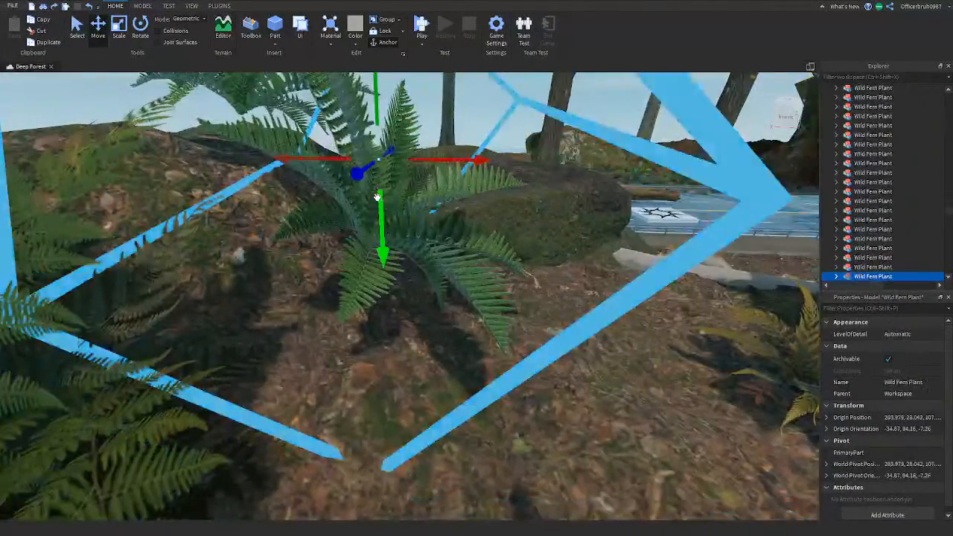
mouse_move(377, 197)
mouse_down()
mouse_move(373, 181)
mouse_move(379, 208)
mouse_move(370, 205)
mouse_up()
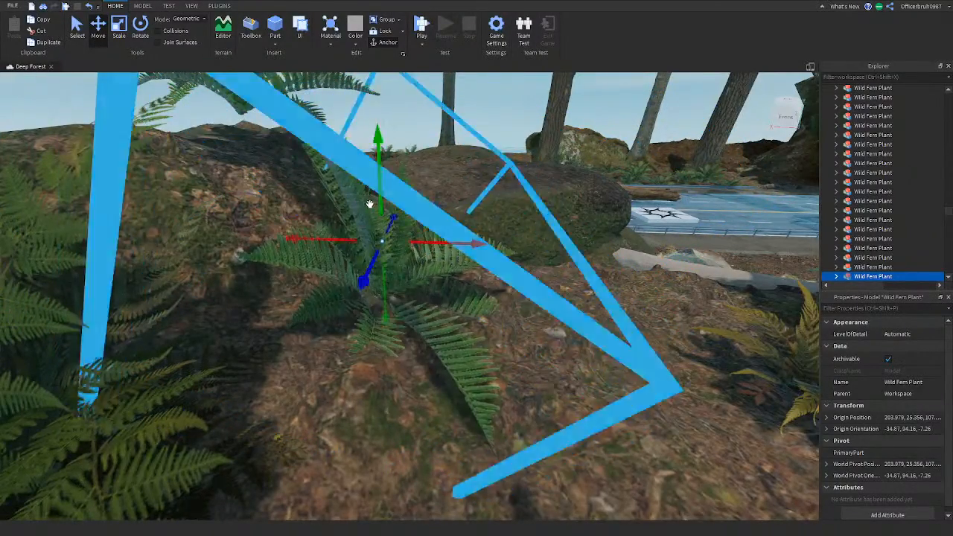
Lower the neighbouring wild fern plant on the leafy hillside so its base sits closer to the ground
right_drag(370, 205, 354, 217)
click(348, 225)
drag(320, 280, 320, 339)
right_drag(320, 339, 370, 418)
key(w)
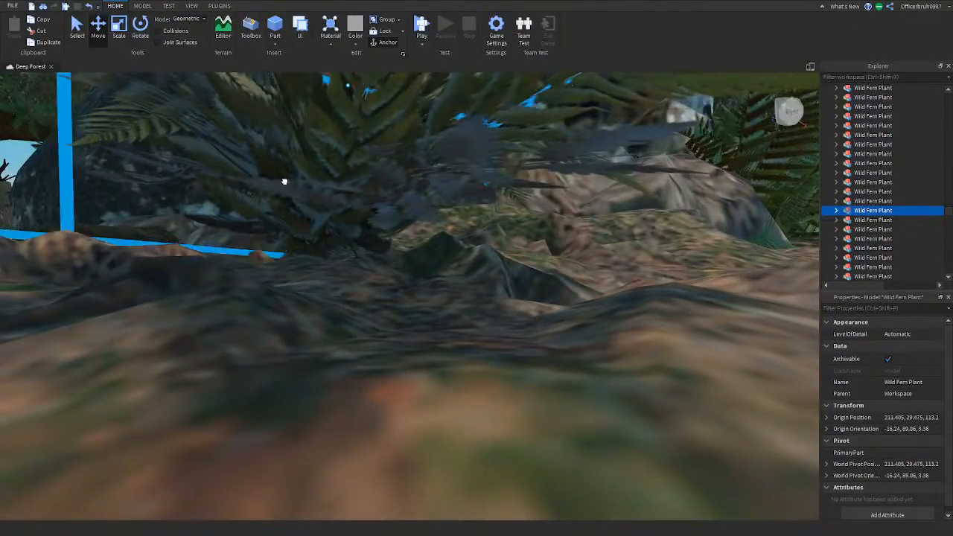
Inspect the FernVar2 and wild fern models along the cliff base and shaded path for plants that float or sit wrongly
click(326, 198)
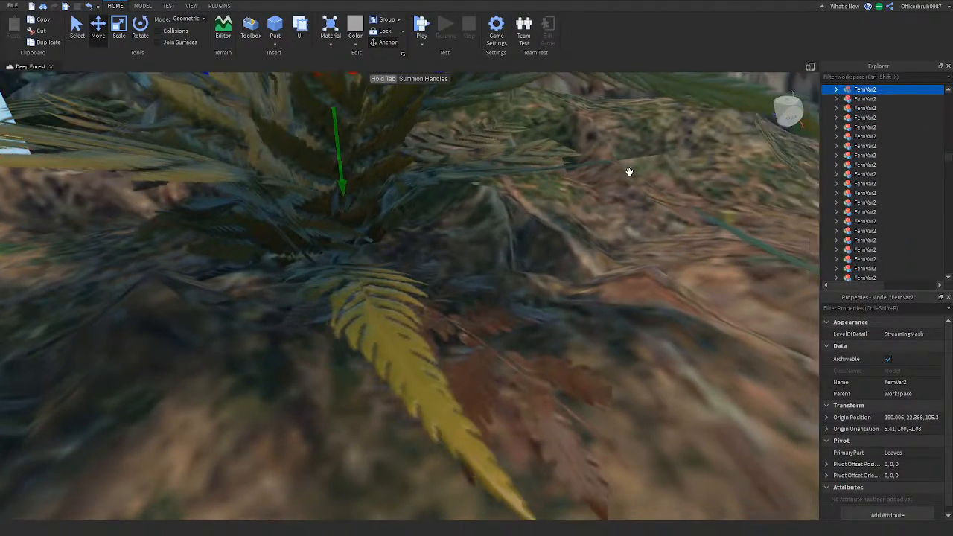
right_drag(629, 172, 509, 281)
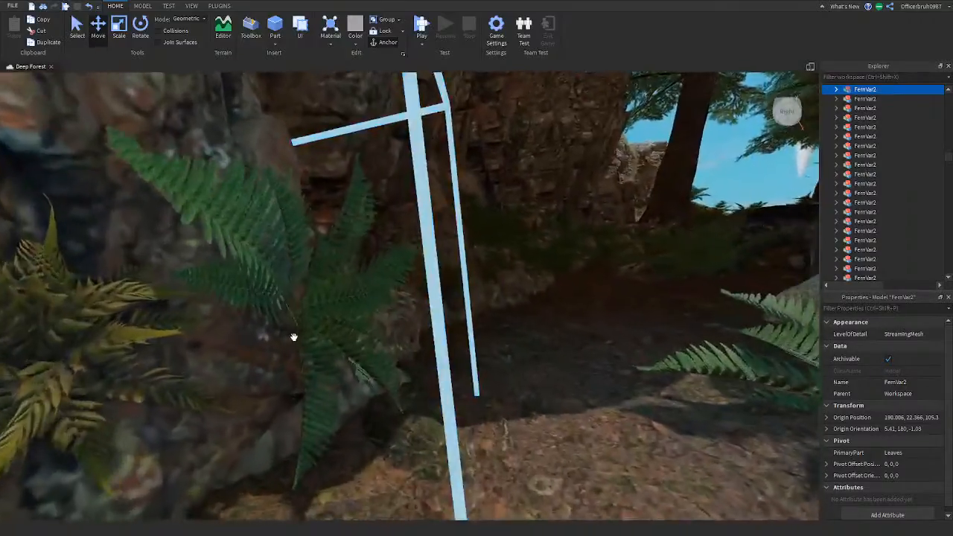
right_drag(293, 337, 334, 357)
key(w)
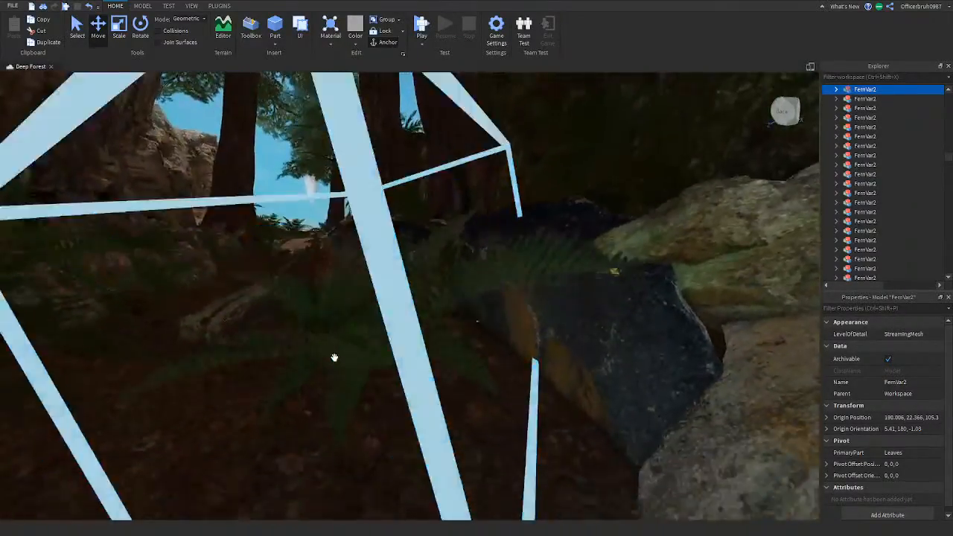
key(q)
ctrl+click(381, 246)
right_drag(378, 210, 577, 242)
key(f)
key(w)
click(593, 226)
key(w)
key(w)
right_drag(346, 165, 346, 165)
key(w)
click(212, 184)
key(f)
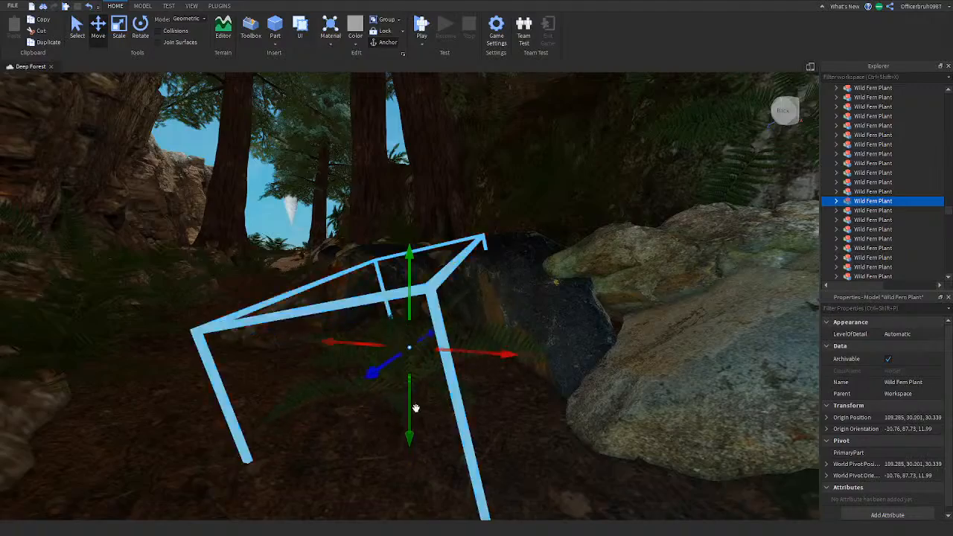
key(w)
right_drag(415, 408, 418, 408)
key(w)
key(w)
right_drag(332, 414, 328, 415)
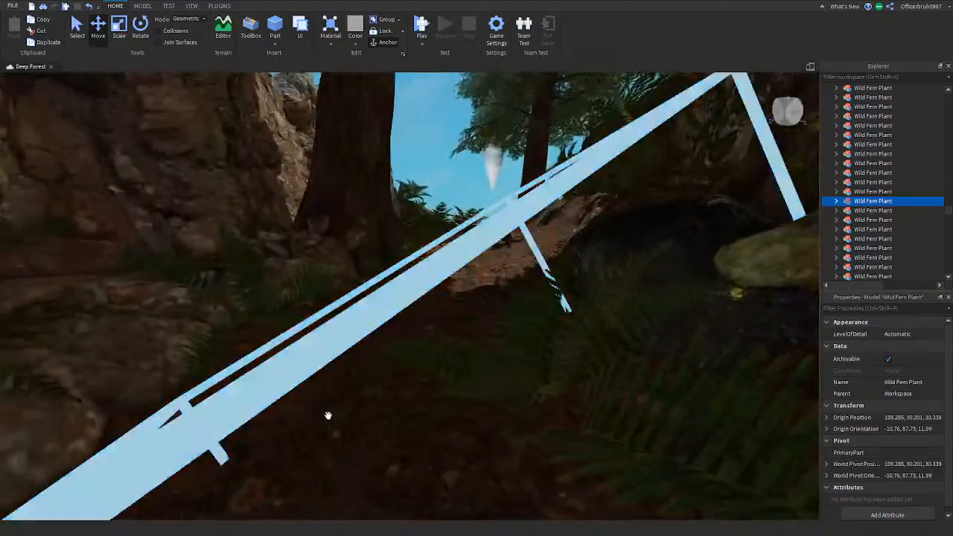
Shift the wild fern plant beside the rocks on the shaded path about 2.6 studs along the Z axis
click(512, 348)
drag(543, 290, 570, 233)
right_drag(567, 239, 567, 240)
key(w)
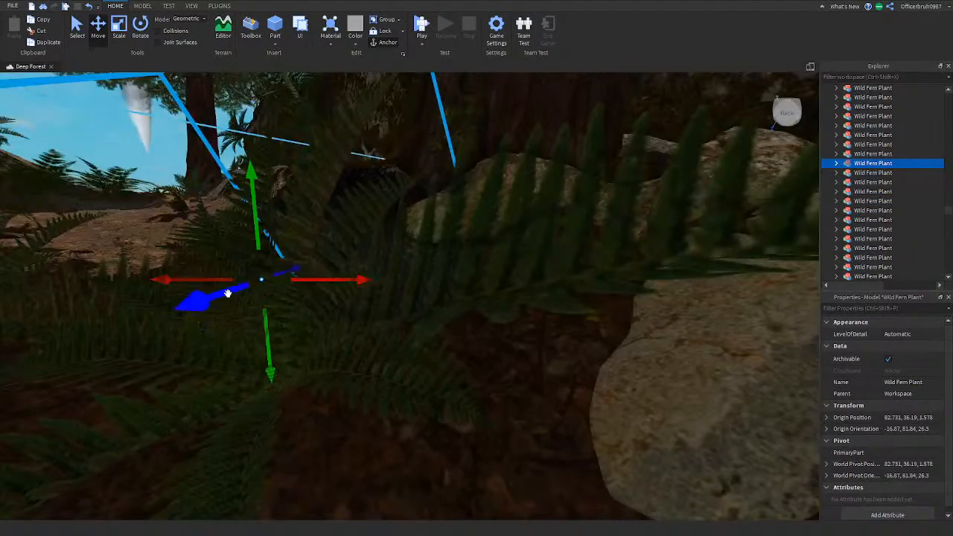
drag(227, 293, 291, 290)
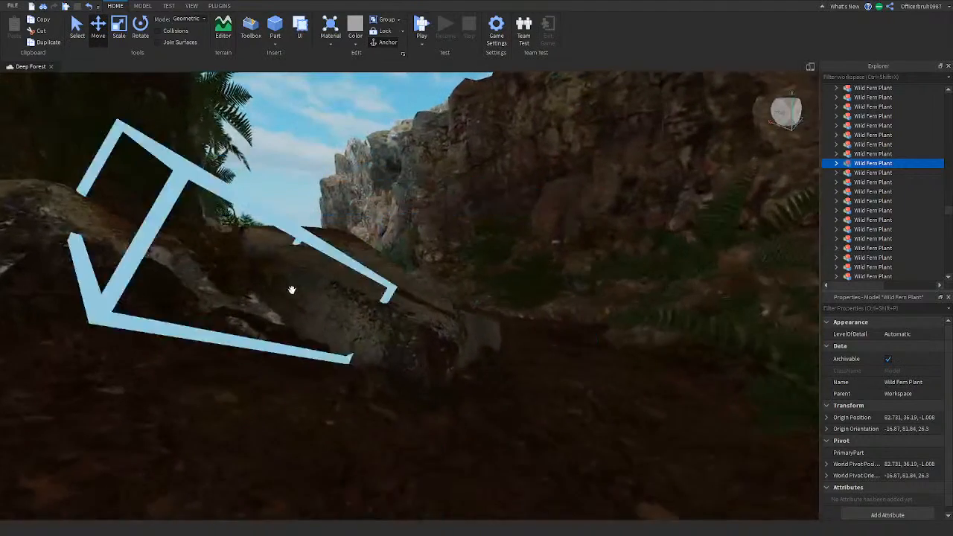
Lower the wild fern plant by the tree trunk at the path's rocky edge about 0.3 studs into the ground
key(s)
right_drag(292, 290, 276, 294)
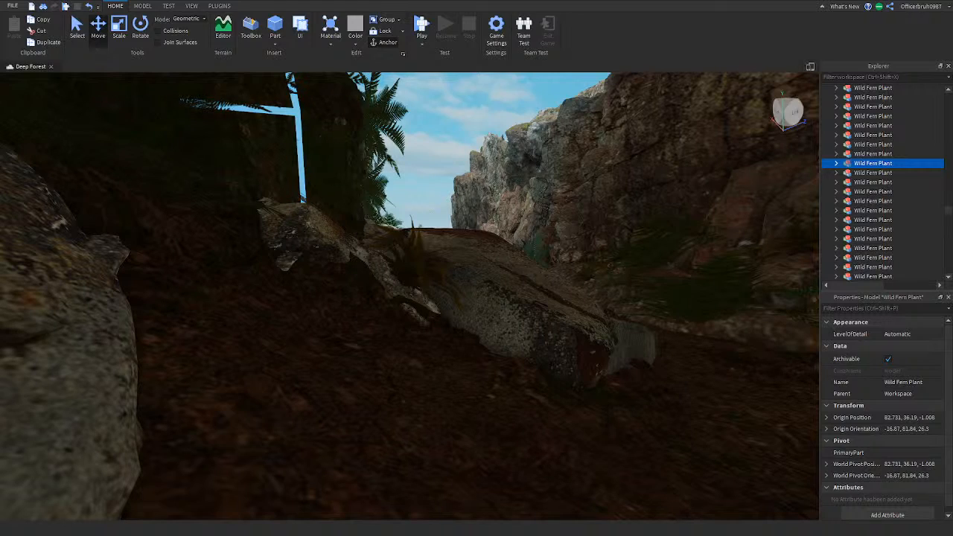
right_drag(453, 411, 450, 411)
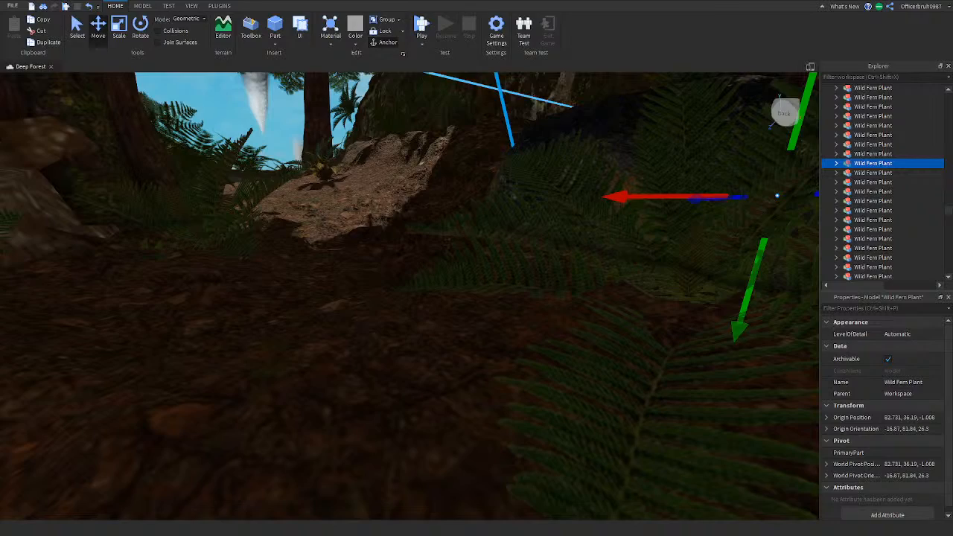
right_drag(220, 258, 221, 258)
key(w)
right_drag(468, 285, 468, 285)
click(469, 333)
right_drag(470, 334, 470, 333)
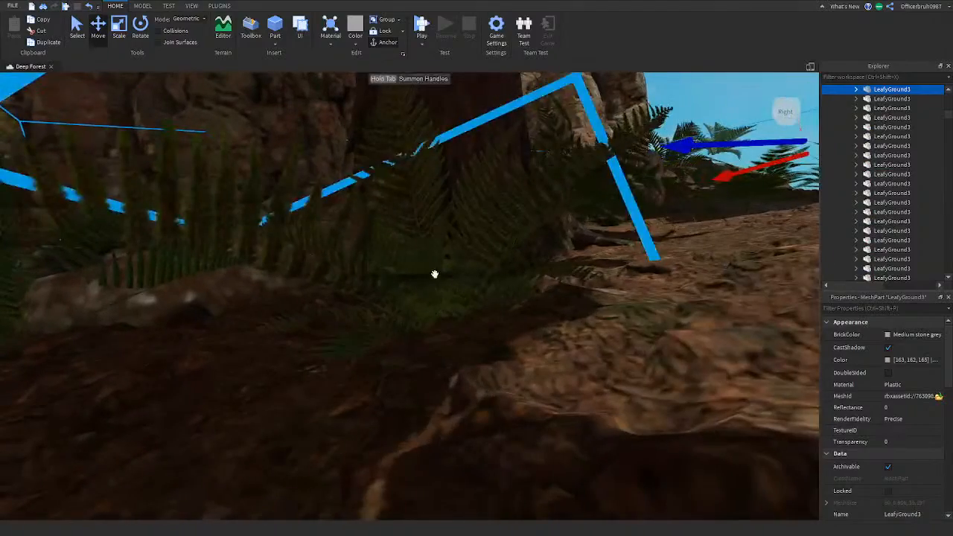
click(404, 234)
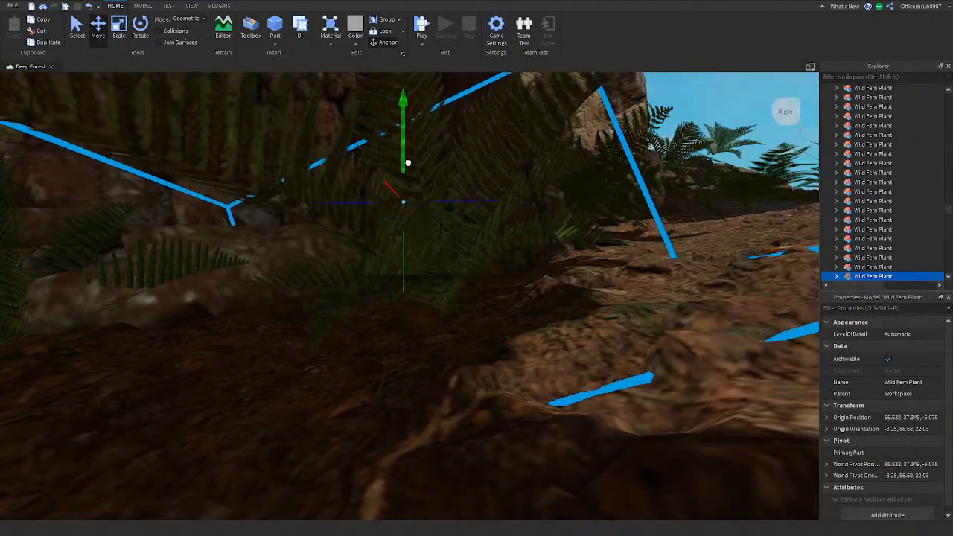
key(w)
right_drag(404, 239, 404, 240)
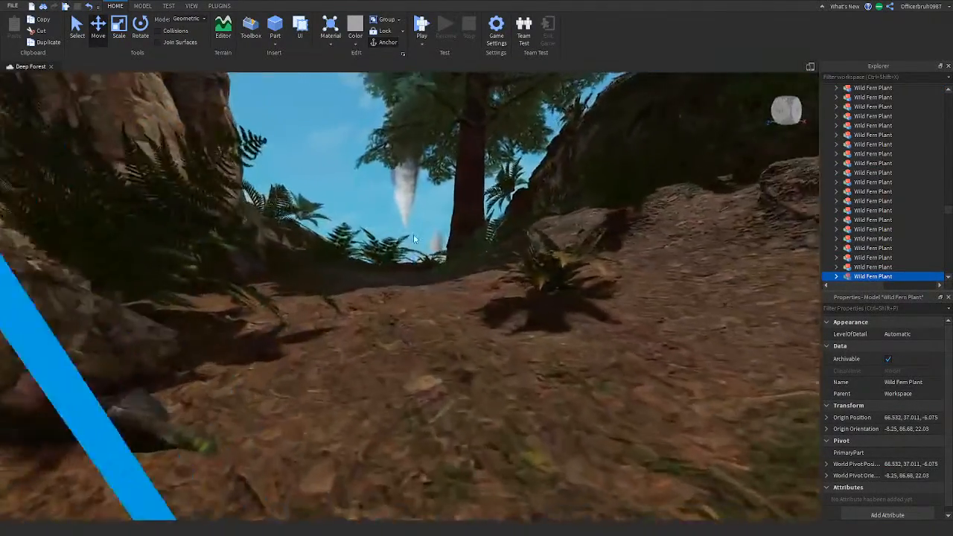
Shift the FernVar2 model on the open dirt slope along its Z axis to seat it better in the ground
click(623, 230)
key(f)
right_drag(576, 226, 576, 226)
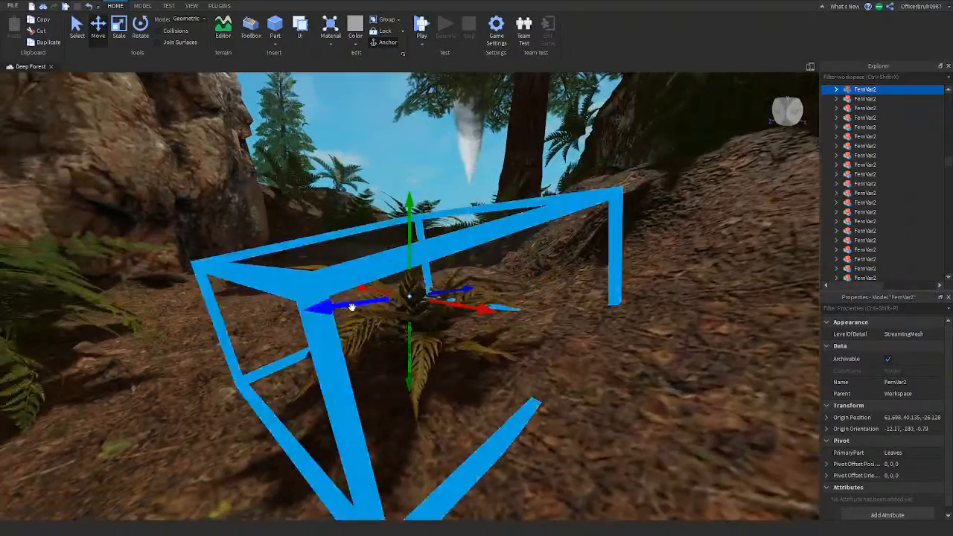
drag(360, 298, 395, 287)
Lower the FernVar1 model above the rock beside the dirt path about 1.2 studs toward the ground
key(w)
right_drag(395, 287, 389, 279)
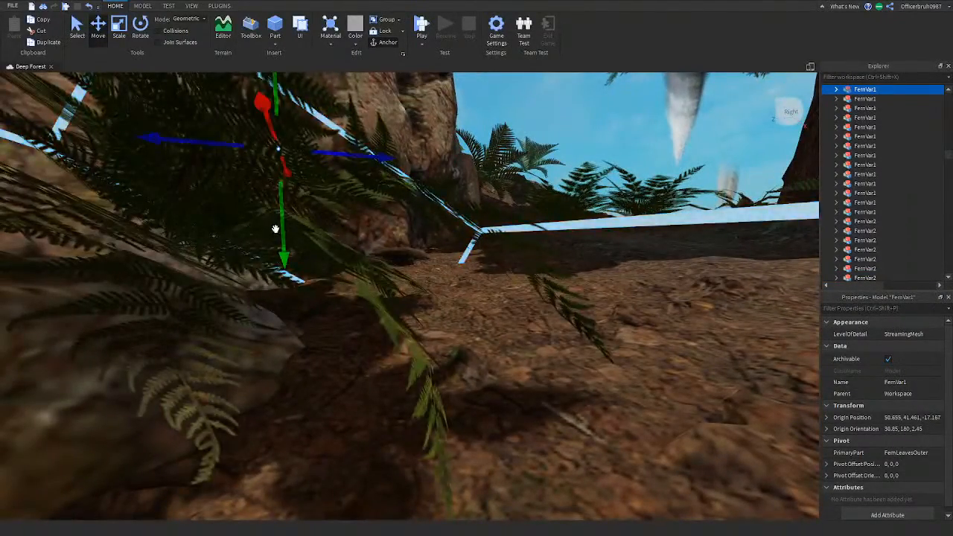
key(w)
right_drag(266, 274, 266, 275)
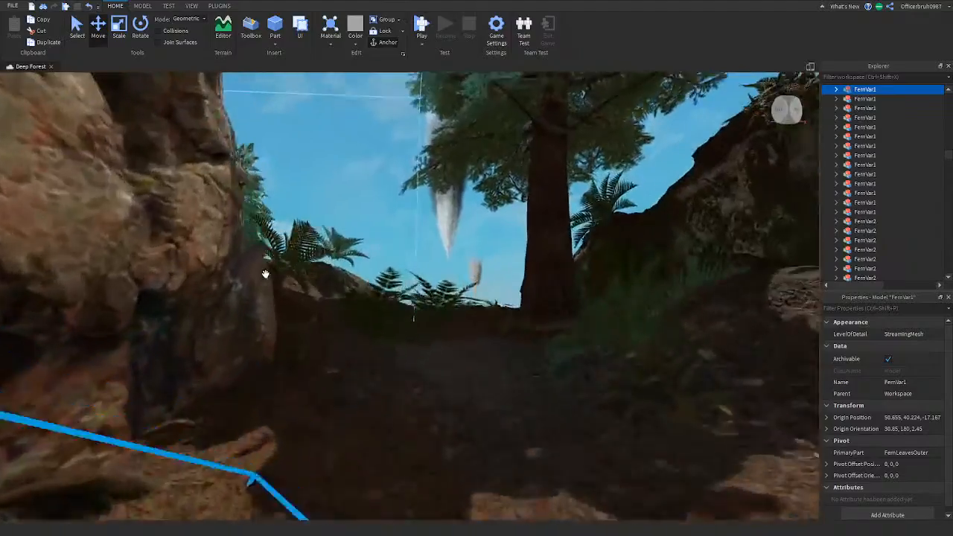
Lower the FernVar1 model at the far edge of the shaded path about 0.2 studs to meet the soil
click(399, 303)
key(f)
right_drag(399, 303, 462, 296)
key(w)
key(w)
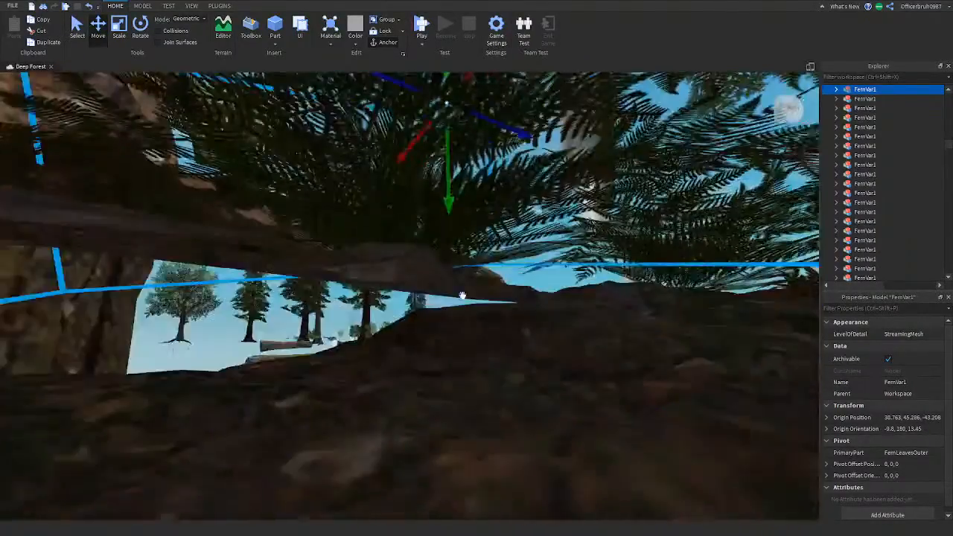
drag(445, 201, 445, 201)
right_drag(445, 202, 444, 201)
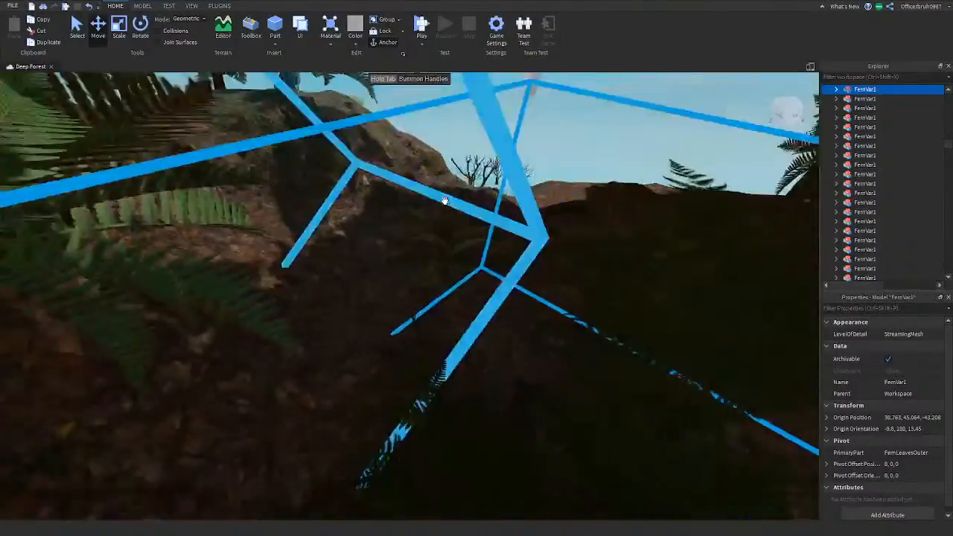
right_drag(445, 200, 447, 197)
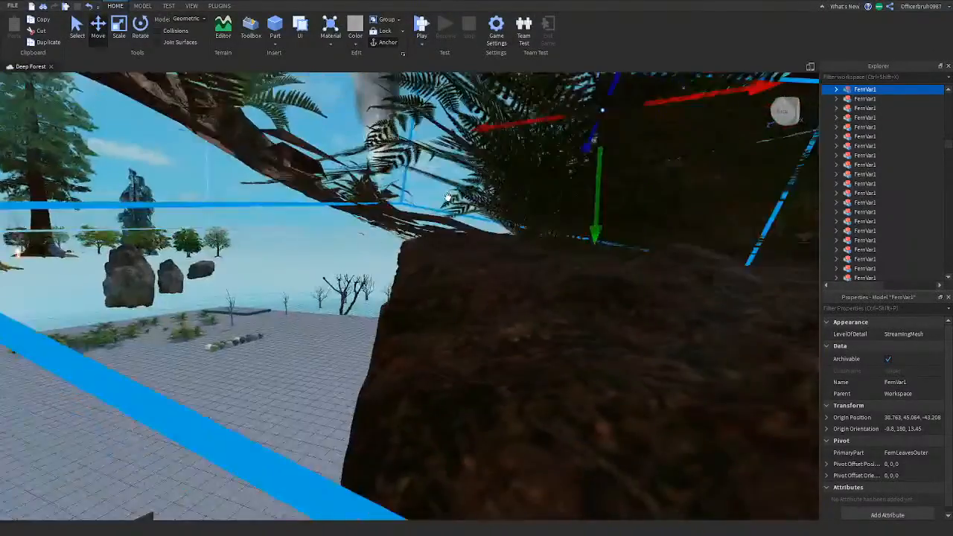
Adjust the height of the wild fern plant on top of the hill so its base meets the ground
click(515, 370)
right_drag(517, 370, 517, 370)
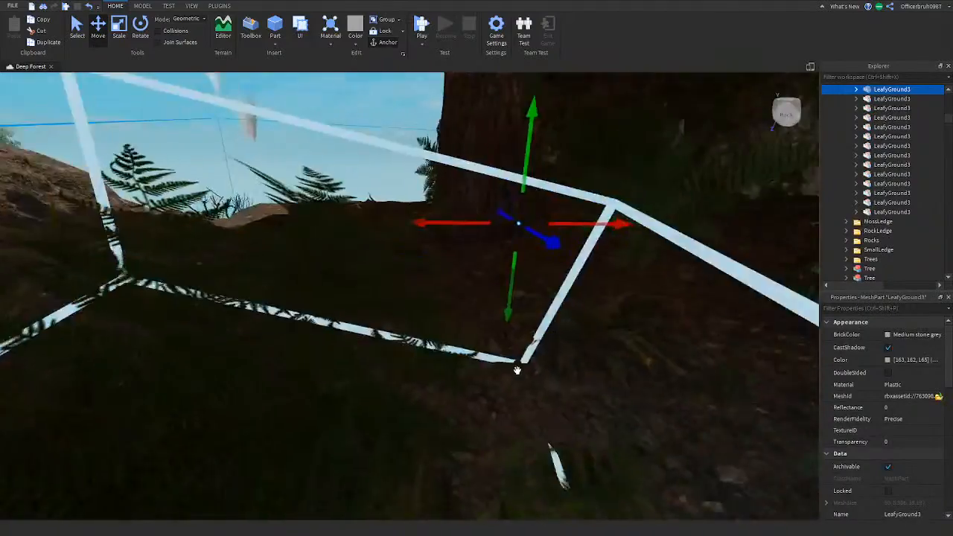
right_drag(390, 285, 347, 236)
click(326, 297)
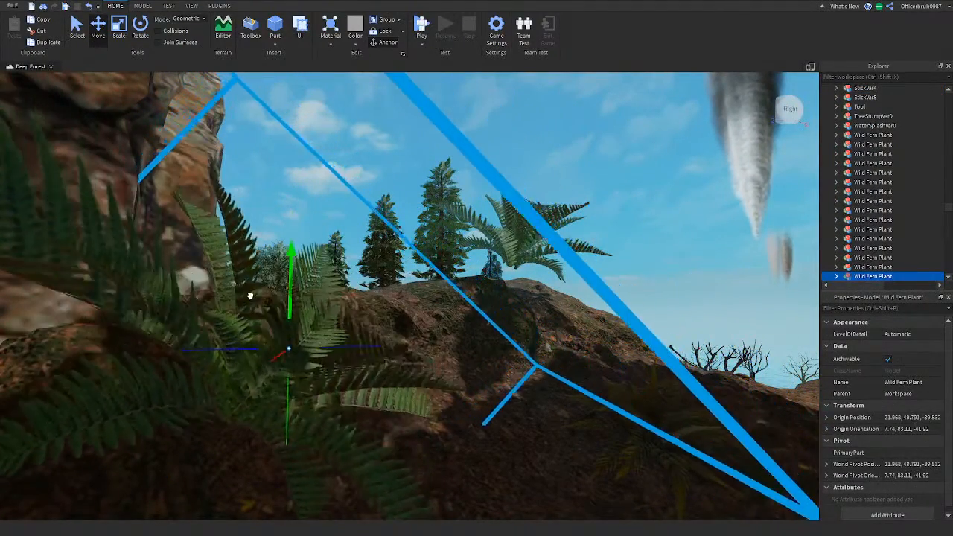
key(w)
right_drag(219, 337, 363, 378)
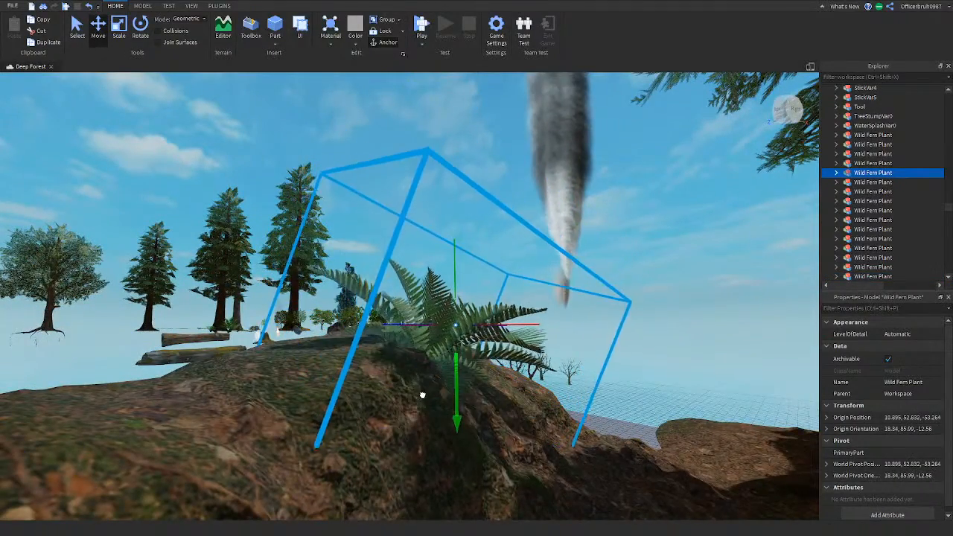
drag(422, 395, 422, 387)
Lower the floating FernVar2 model on the dark forest floor about 0.6 studs to the soil
key(w)
right_drag(358, 361, 396, 353)
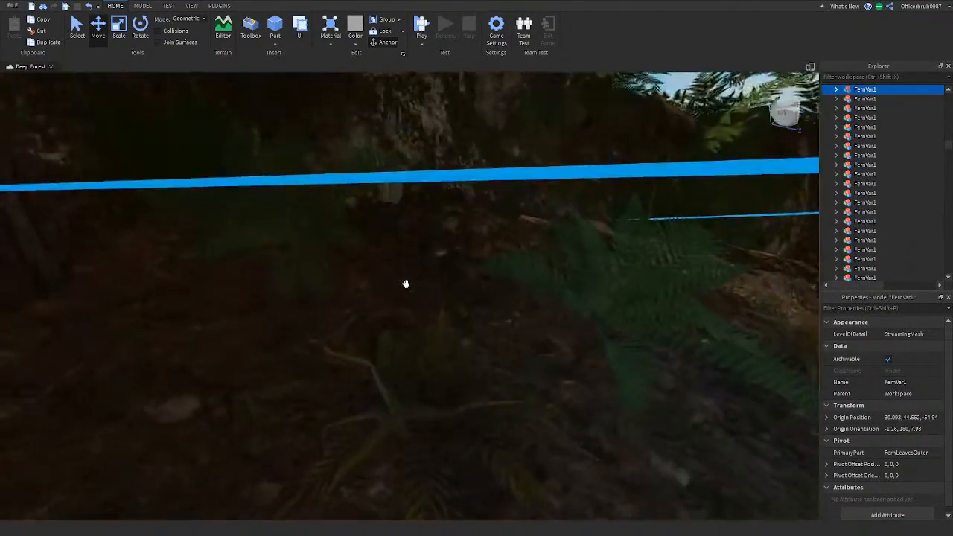
key(s)
right_drag(406, 284, 406, 284)
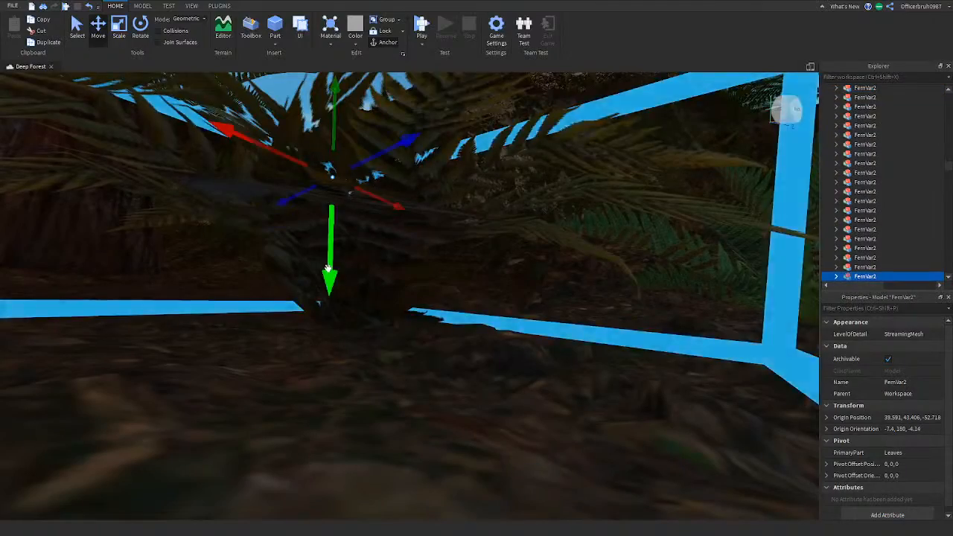
drag(321, 328, 320, 327)
right_drag(321, 327, 321, 328)
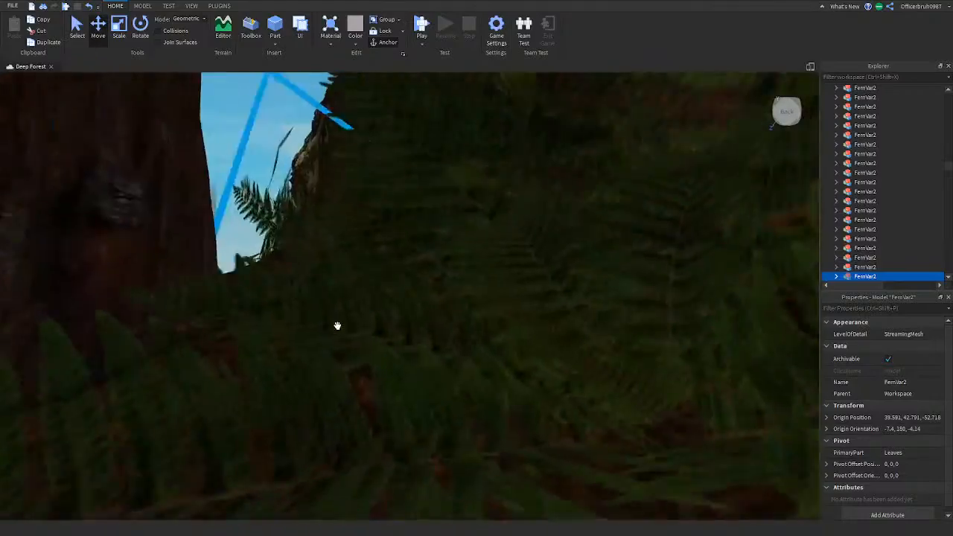
Move the wild fern plant floating beside the large tree trunk along the X axis toward the cliff wall
key(w)
right_drag(337, 325, 338, 325)
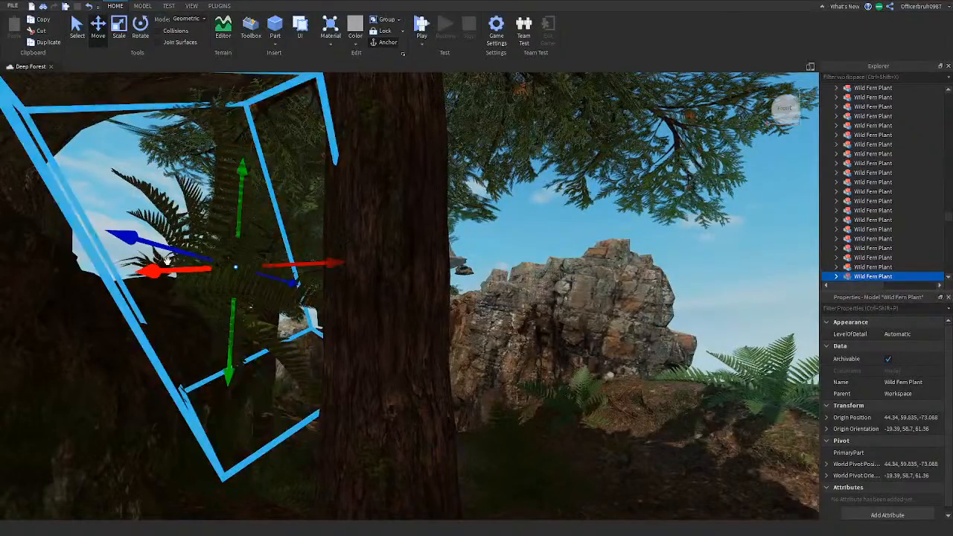
drag(9, 278, 4, 281)
right_drag(5, 281, 4, 280)
Pull the FernVar2 model hanging off the high rock ledge in along the X axis against the rock
key(w)
right_drag(224, 236, 224, 236)
key(e)
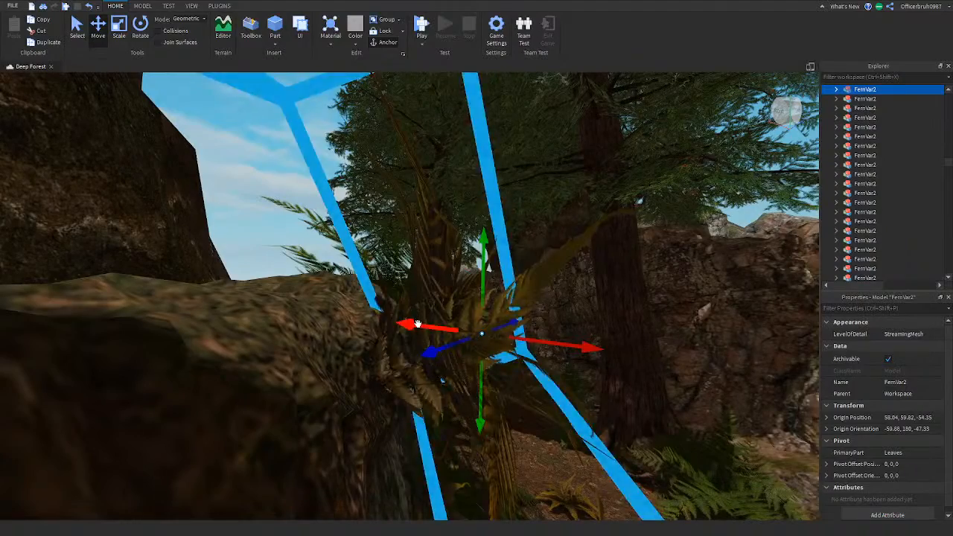
key(w)
right_drag(368, 330, 367, 330)
click(352, 320)
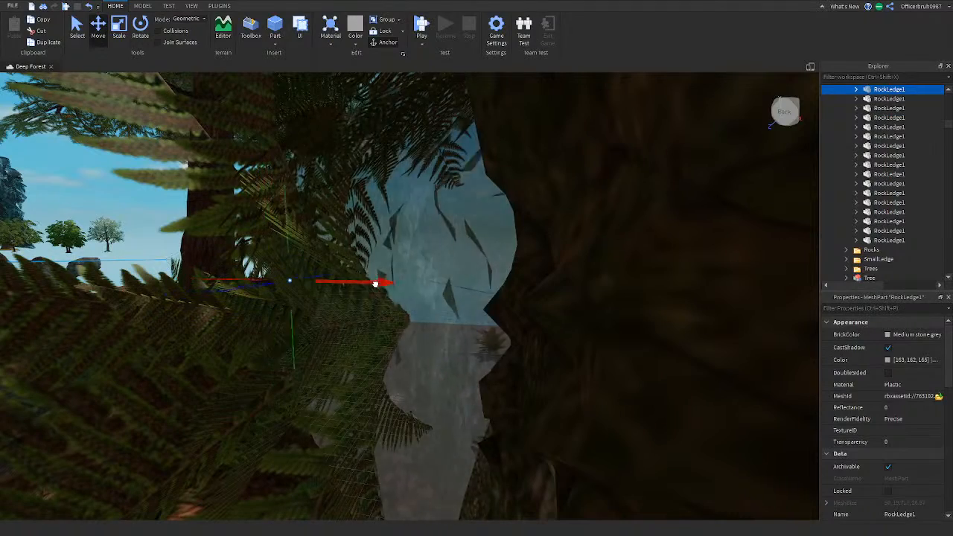
click(238, 347)
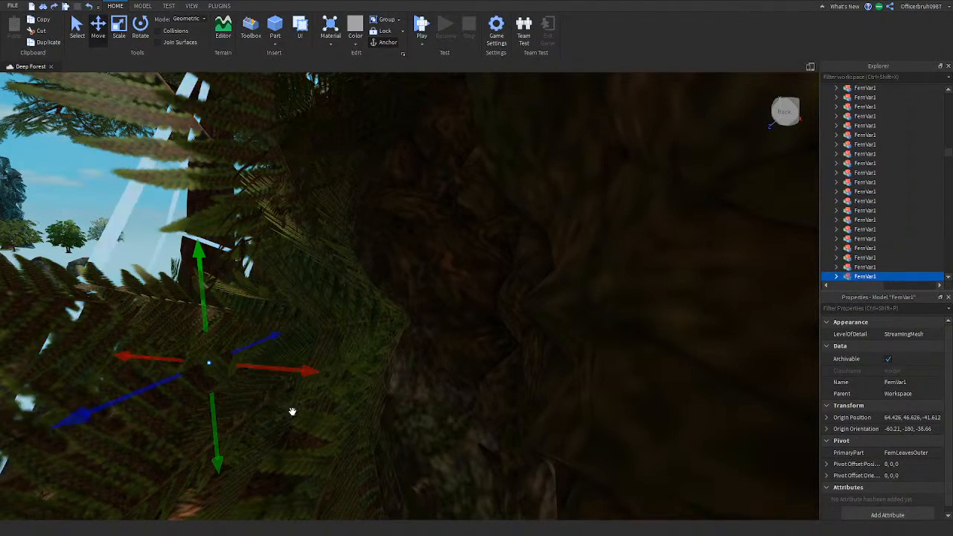
key(ctrl+y)
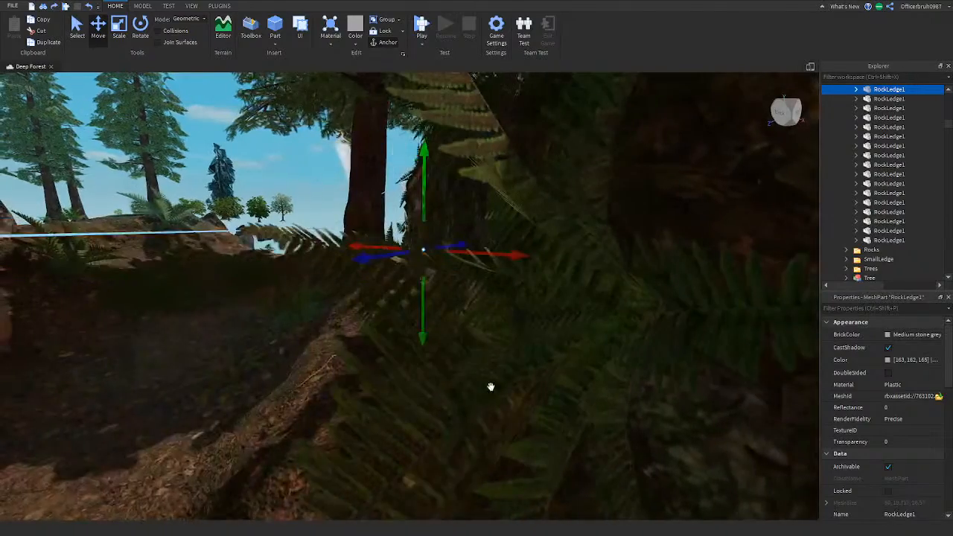
Shift the wild fern plant beside the dark mossy rock along the X axis
right_drag(533, 378, 444, 370)
click(387, 320)
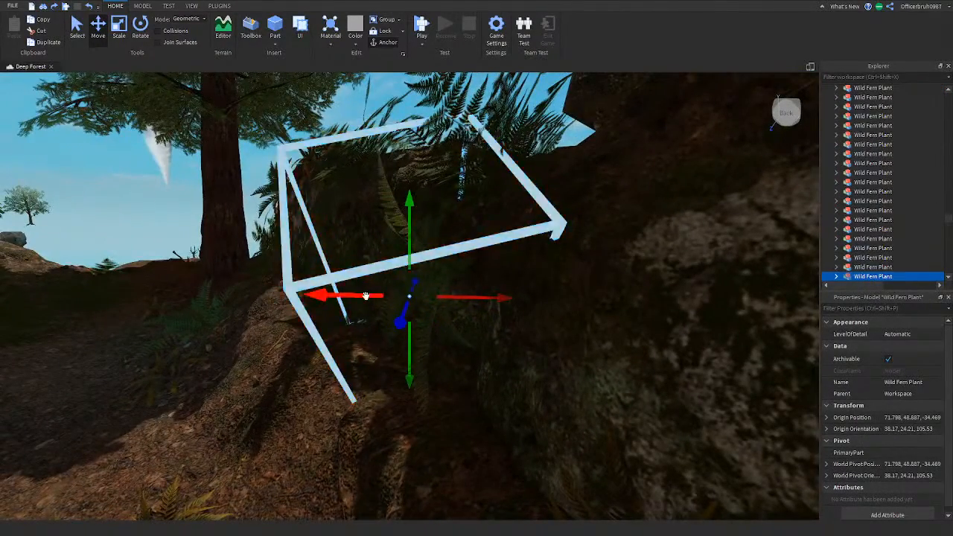
drag(395, 302, 399, 303)
key(w)
mouse_move(399, 304)
right_down()
mouse_move(378, 313)
mouse_move(388, 305)
right_up()
key(s)
click(306, 271)
right_drag(269, 261, 260, 264)
key(w)
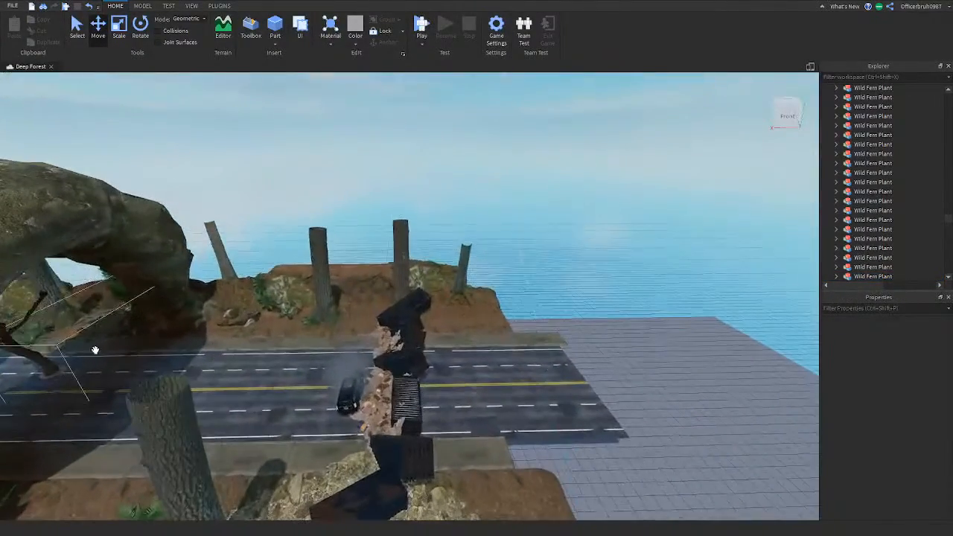
click(16, 339)
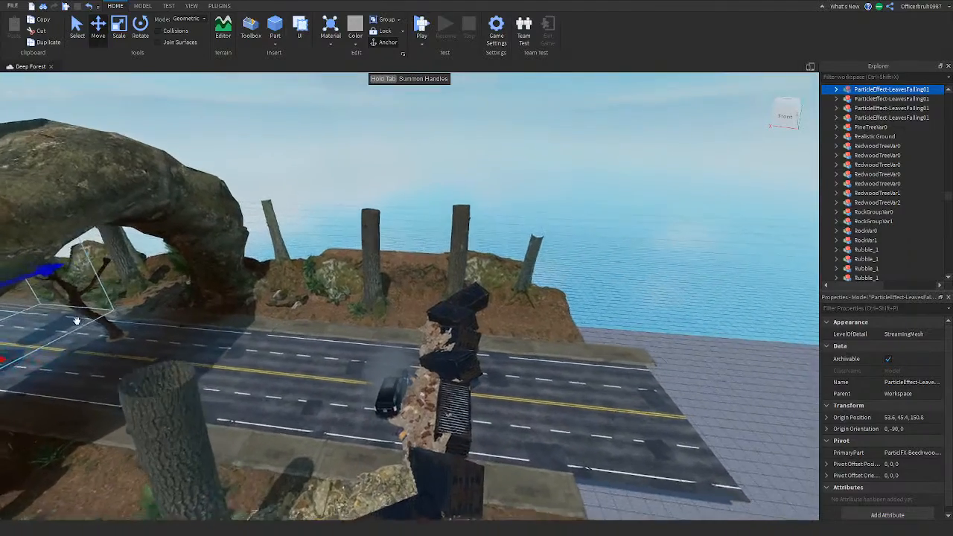
right_drag(104, 326, 565, 299)
key(w)
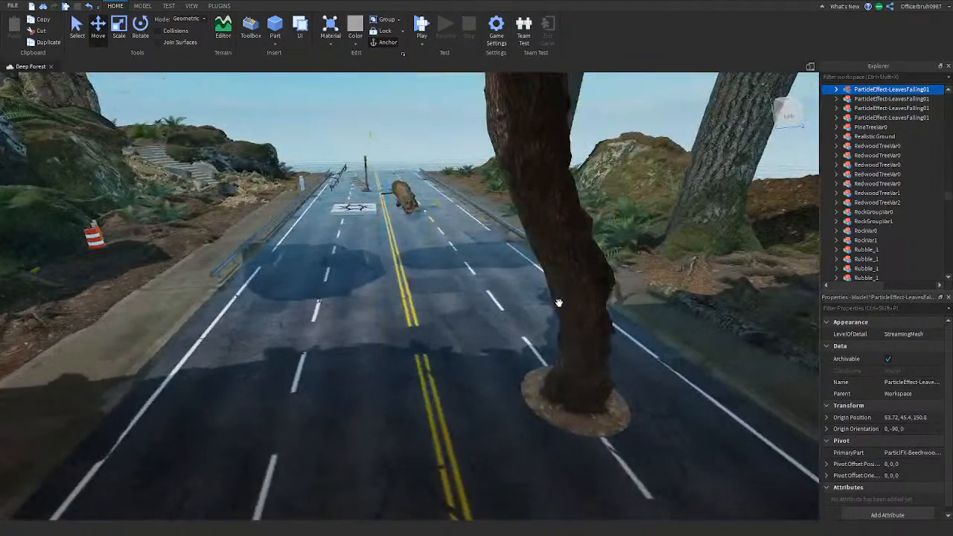
click(565, 299)
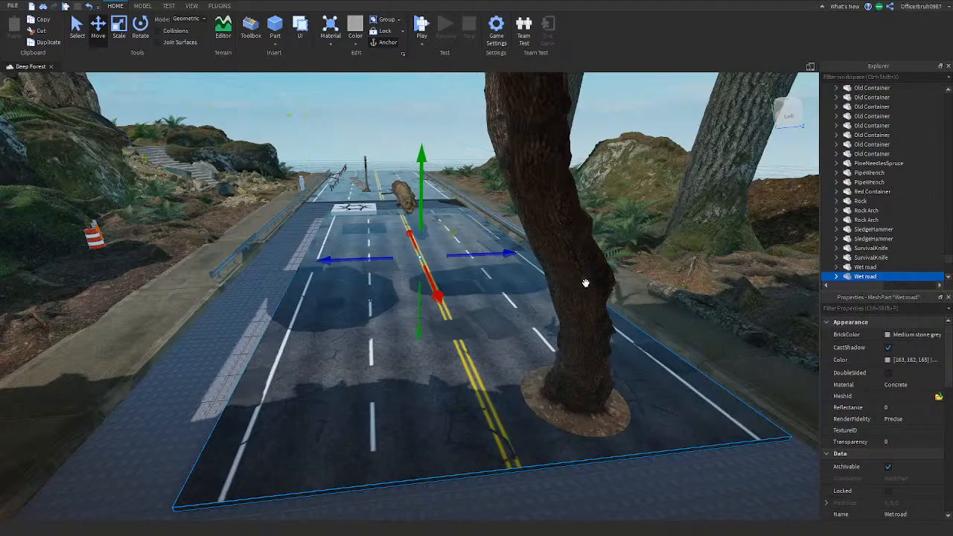
key(ctrl+z)
key(ctrl+z)
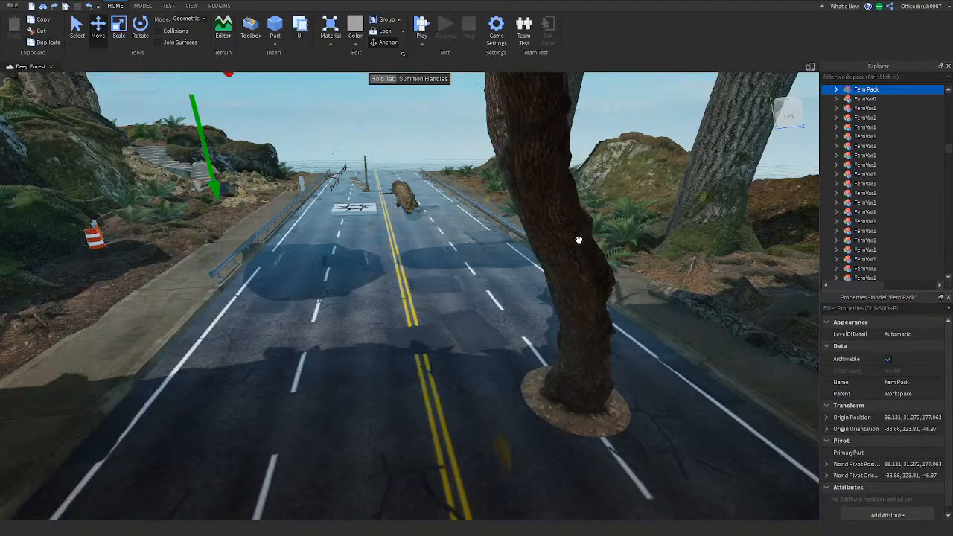
key(a)
right_drag(579, 239, 527, 271)
drag(529, 275, 507, 379)
right_drag(508, 379, 422, 410)
key(ctrl+z)
key(s)
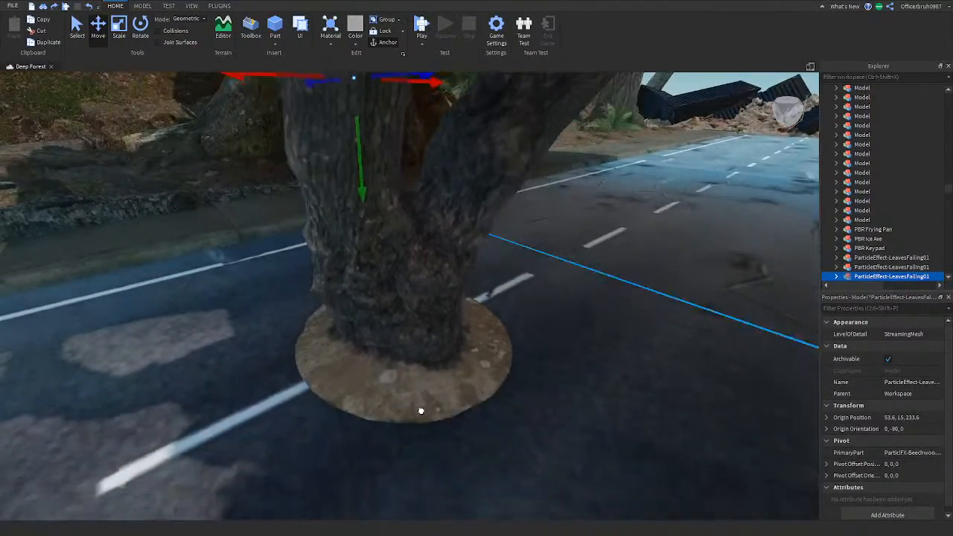
Move the bare Tree model standing in the road out onto the empty baseplate near the sample assets
ctrl+click(401, 374)
right_drag(401, 374, 376, 289)
click(378, 206)
right_drag(378, 205, 398, 183)
scroll(406, 180, down, 5)
click(416, 179)
scroll(413, 180, down, 3)
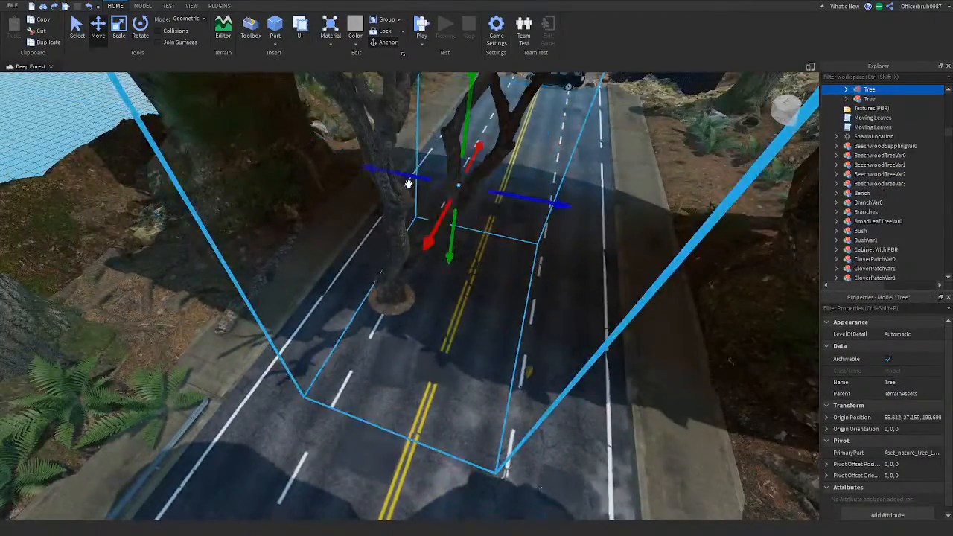
drag(522, 184, 451, 302)
right_drag(451, 302, 453, 300)
scroll(453, 299, down, 5)
drag(452, 301, 560, 360)
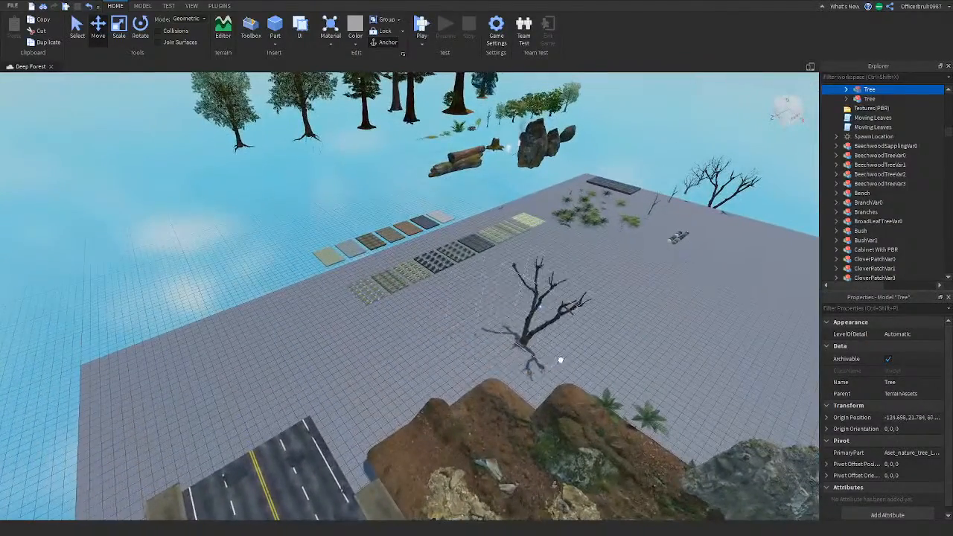
click(388, 356)
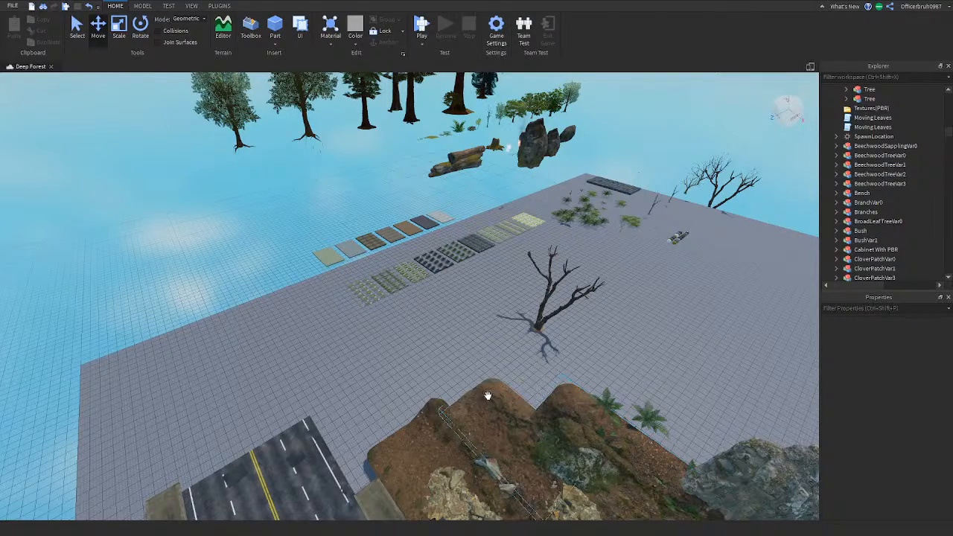
Collapse the expanded terrain subfolders and the TerrainAssets folder in the object hierarchy
right_drag(488, 396, 491, 376)
key(w)
key(w)
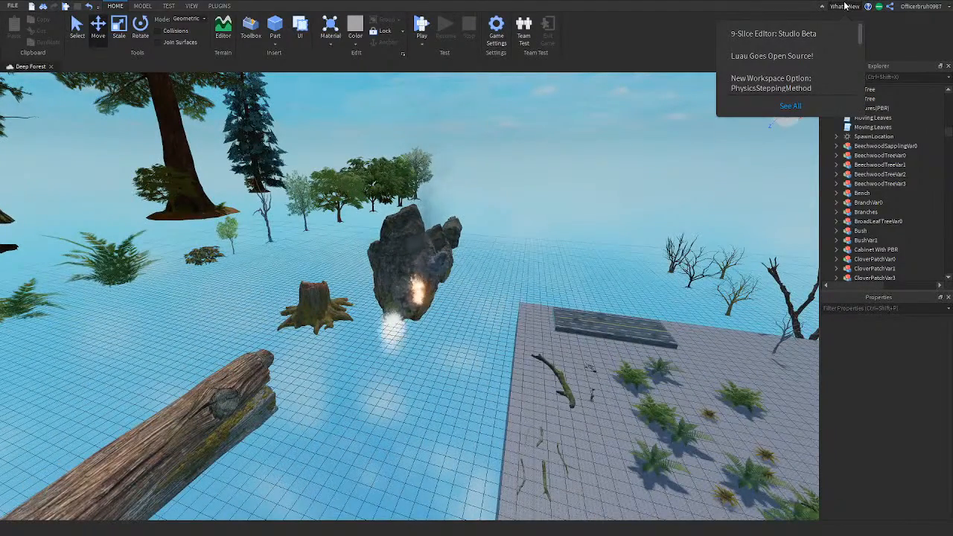
key(w)
right_drag(648, 99, 648, 100)
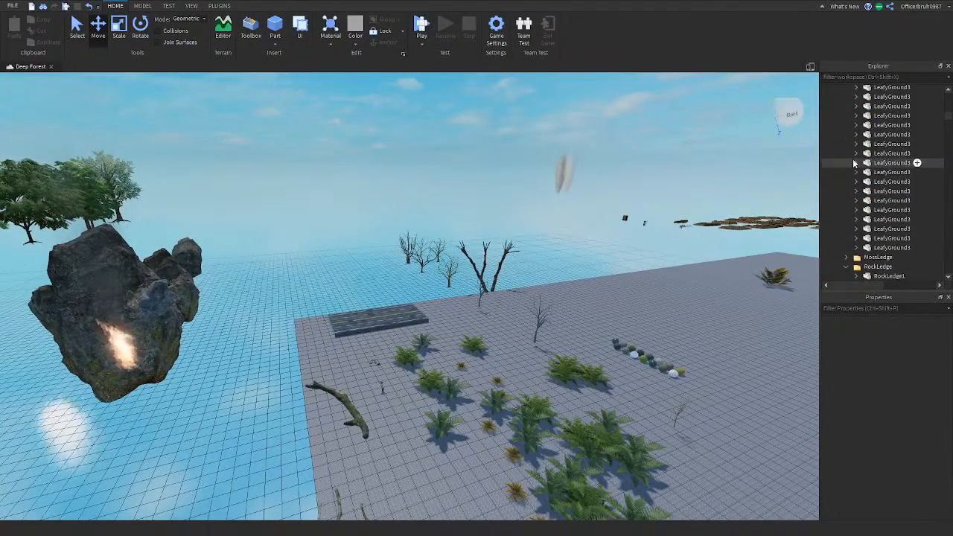
scroll(853, 238, up, 5)
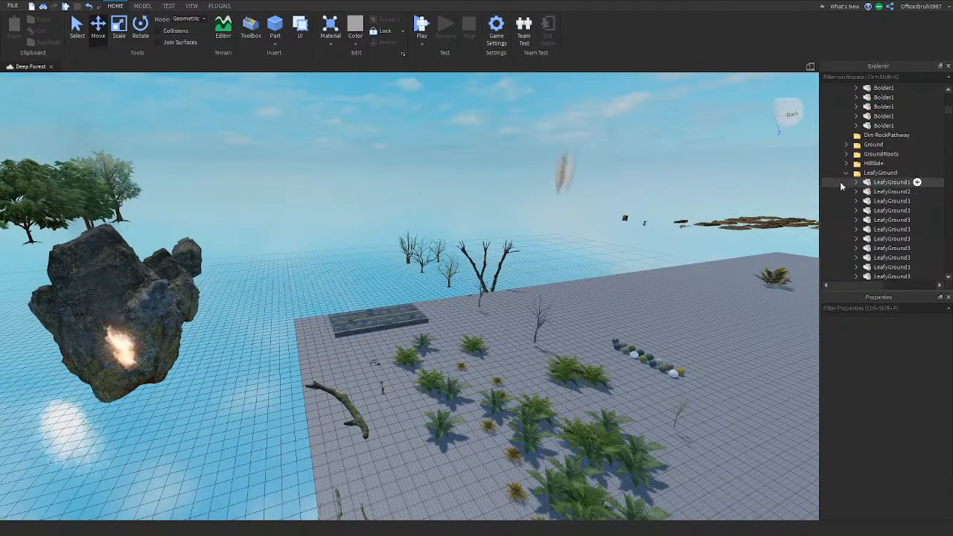
scroll(841, 183, up, 3)
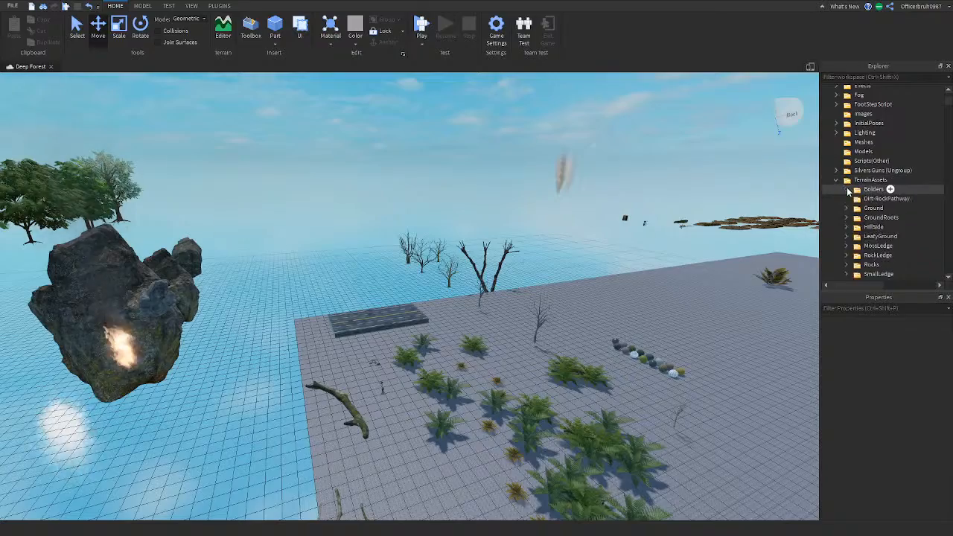
click(835, 180)
Raise the granite Rocks model beside the forest path about 1.3 studs
right_drag(439, 206, 407, 240)
key(w)
key(w)
key(w)
click(384, 260)
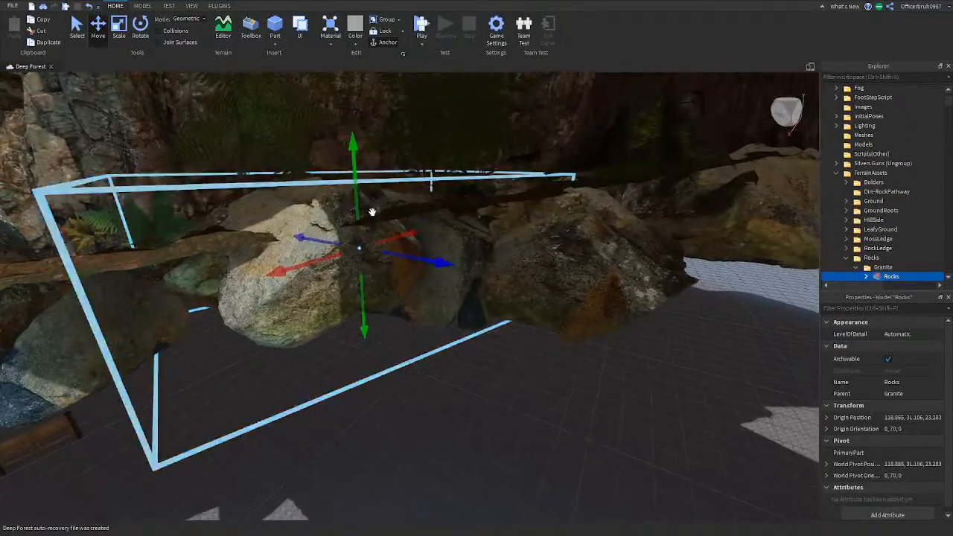
key(f)
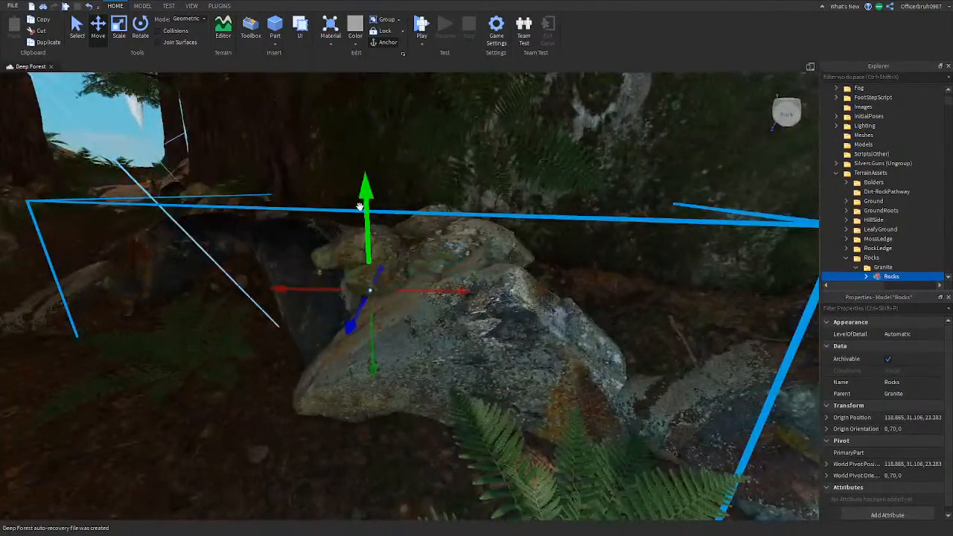
drag(382, 179, 402, 30)
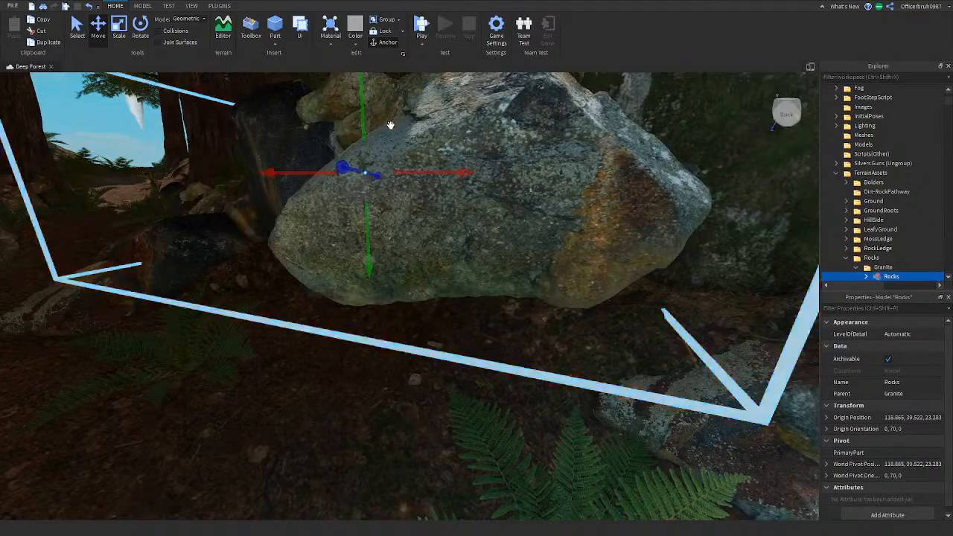
drag(390, 126, 363, 163)
mouse_move(371, 221)
mouse_down()
mouse_move(372, 186)
mouse_move(373, 202)
mouse_up()
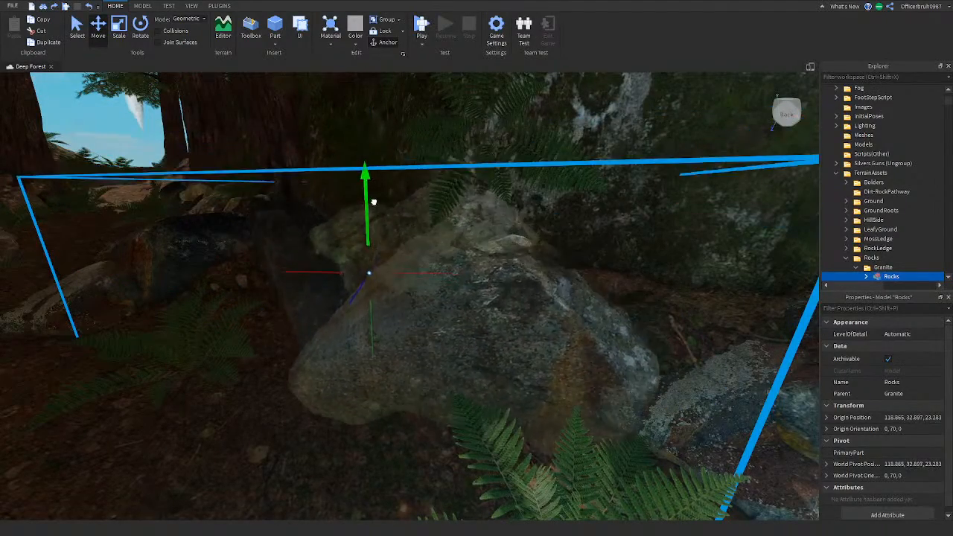
Look over the raised rocks and the redwood trees along the dark forest path
key(w)
right_drag(374, 202, 378, 202)
key(w)
key(w)
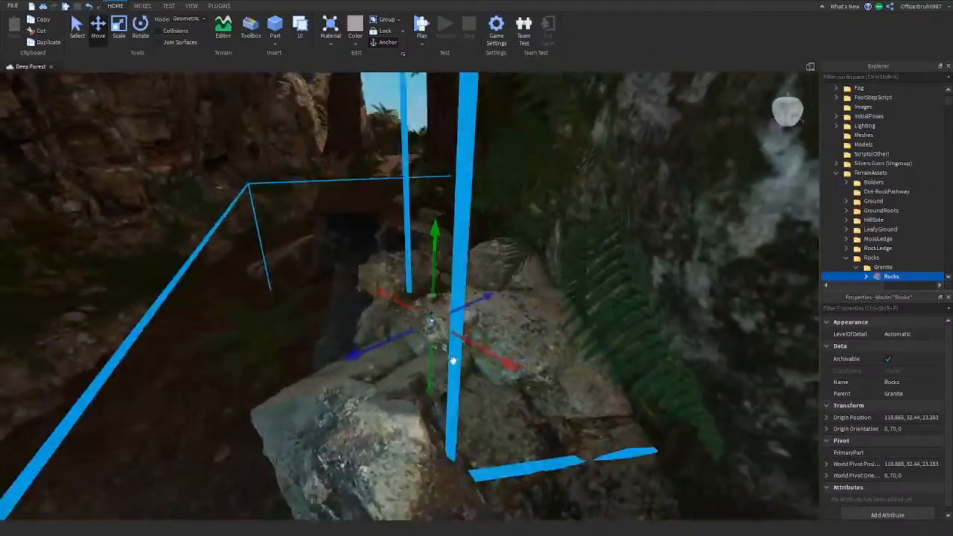
right_drag(457, 340, 367, 320)
key(w)
key(w)
key(w)
key(s)
click(385, 320)
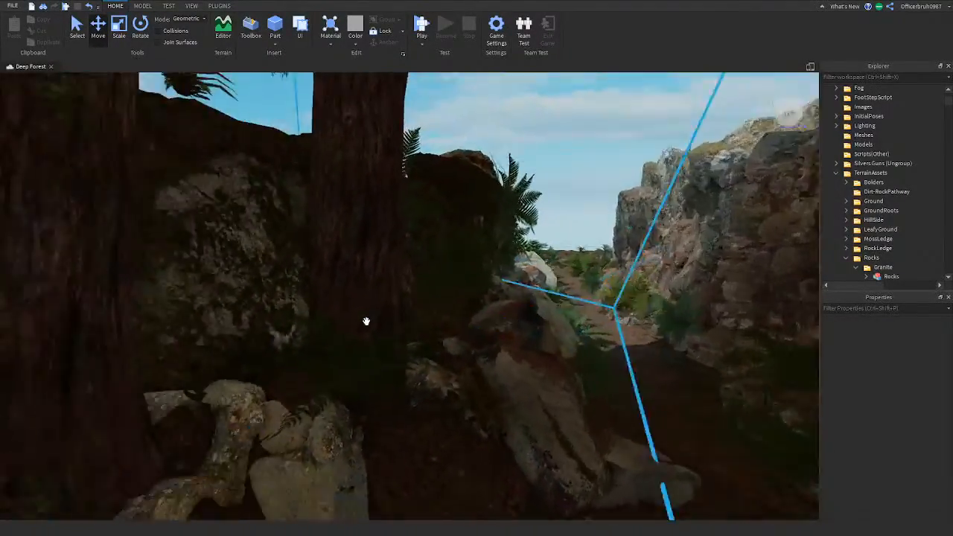
Duplicate the redwood beside the path, turn the copy to a Y orientation of 150 and shift it toward the opposite cliff
drag(520, 323, 471, 298)
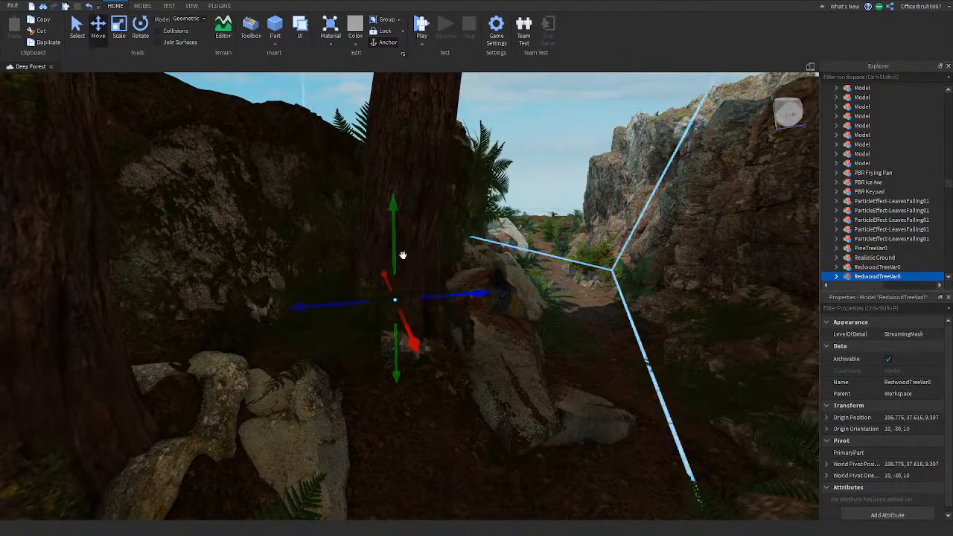
mouse_move(410, 284)
mouse_down()
mouse_move(410, 347)
mouse_move(411, 298)
mouse_up()
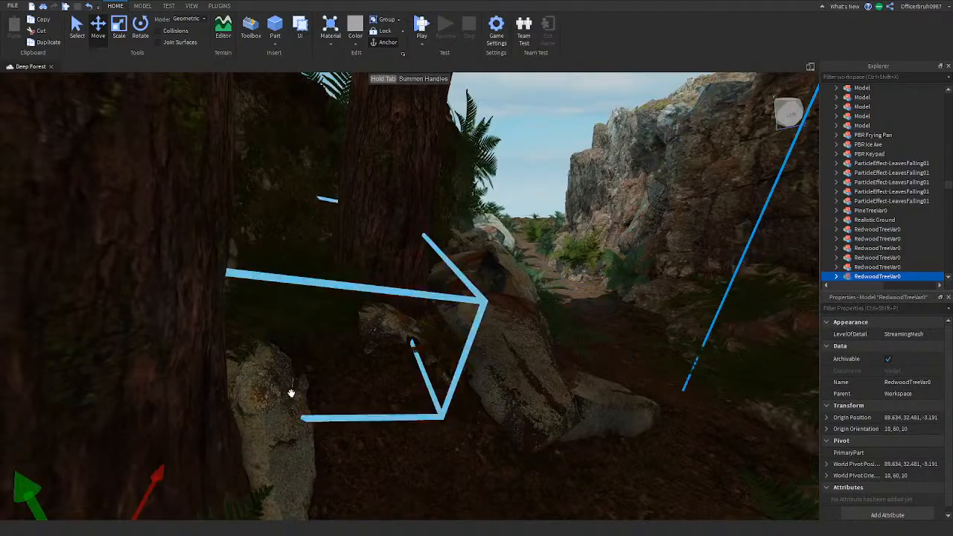
scroll(350, 391, down, 5)
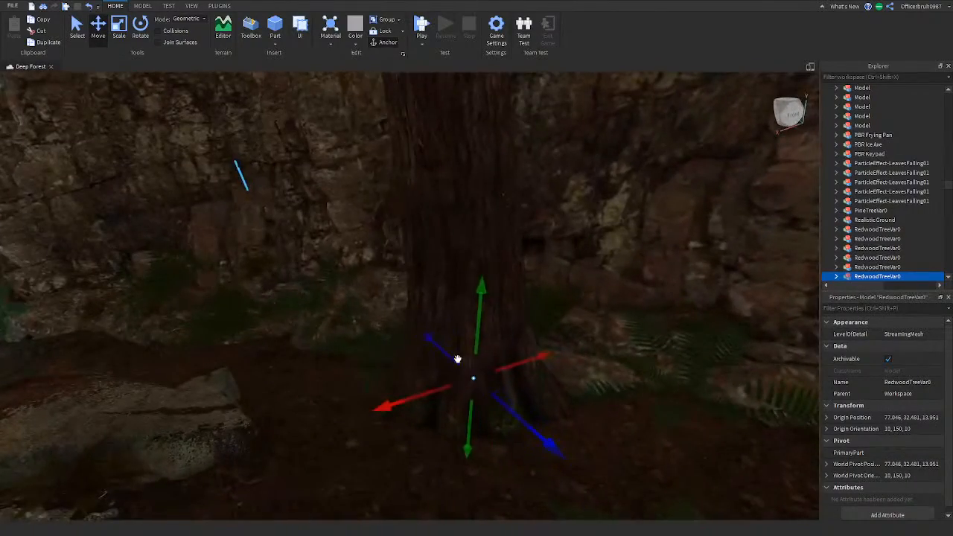
drag(398, 348, 338, 367)
right_drag(338, 366, 353, 347)
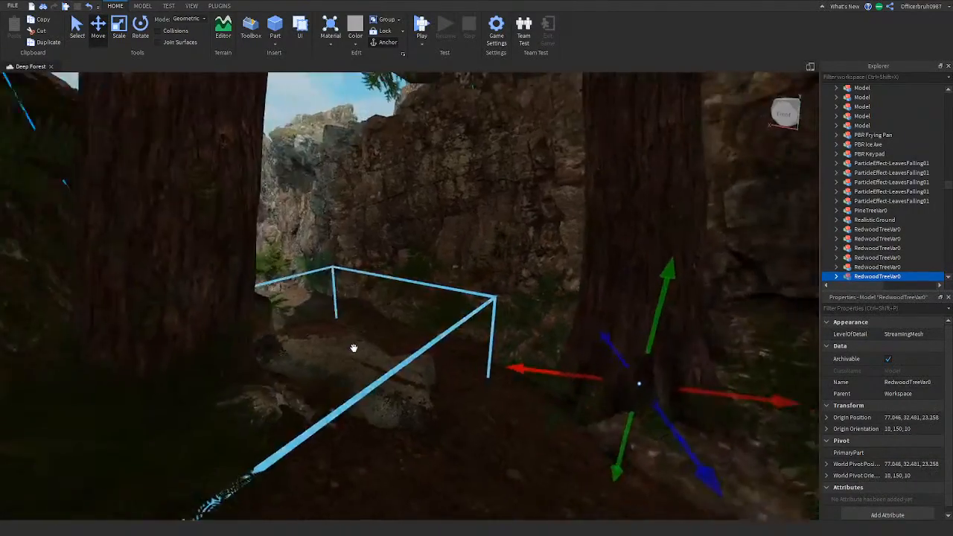
Slide the copied redwood along the path to about X 85.8, Z 36.6 and lower it to about Y 29.4
scroll(384, 349, up, 2)
drag(551, 400, 518, 369)
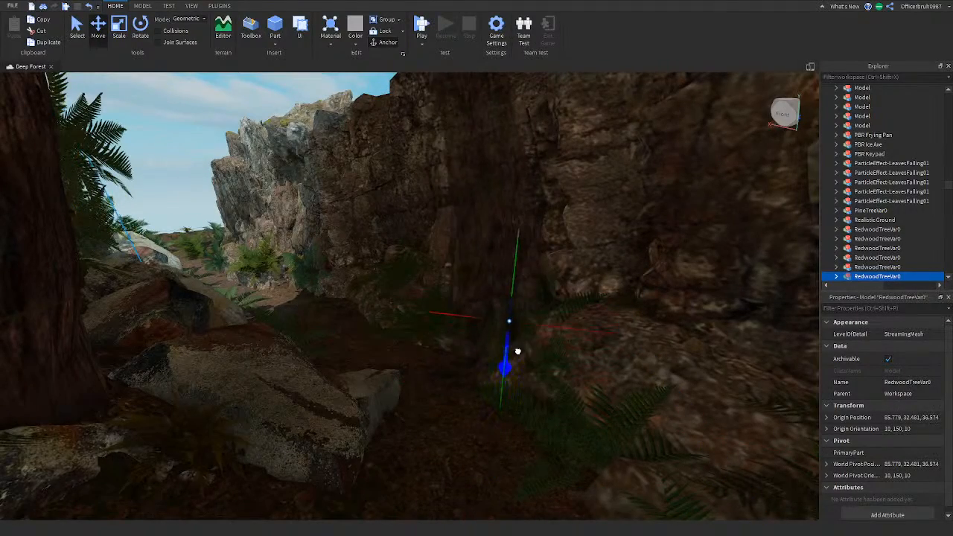
drag(509, 309, 507, 300)
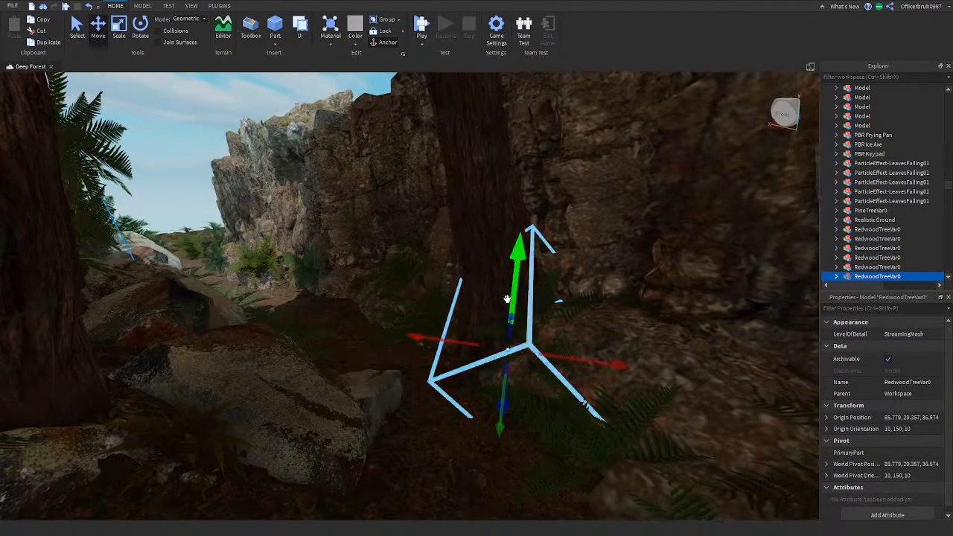
Shift the copied redwood about 4 studs along the X axis and adjust its height to about Y 29.5
key(w)
right_drag(507, 300, 507, 299)
key(w)
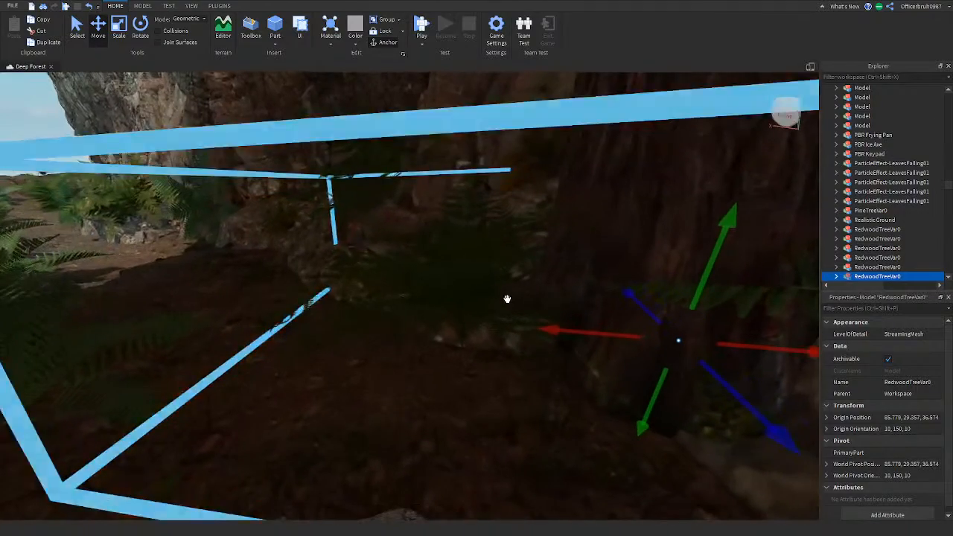
drag(600, 339, 501, 345)
right_drag(521, 346, 523, 346)
key(a)
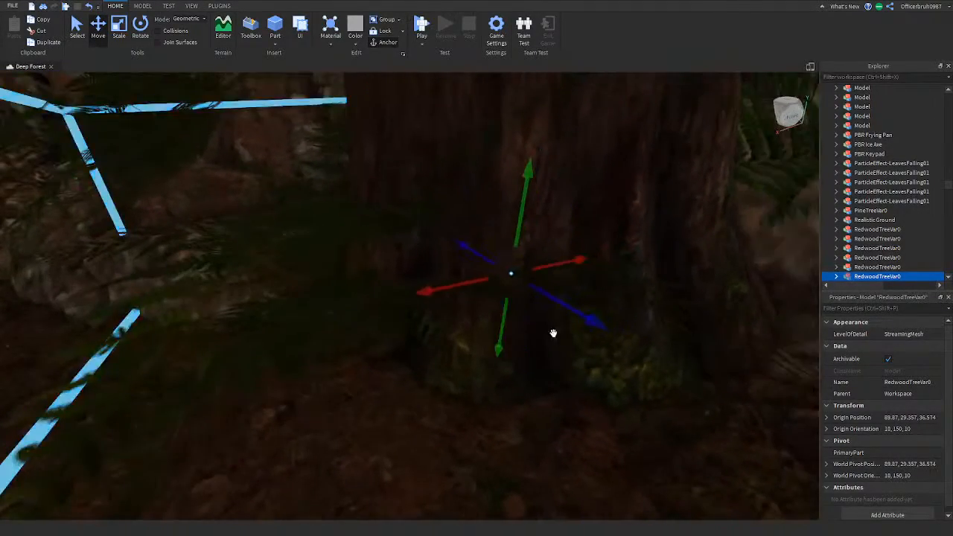
drag(518, 227, 456, 231)
right_drag(456, 230, 455, 230)
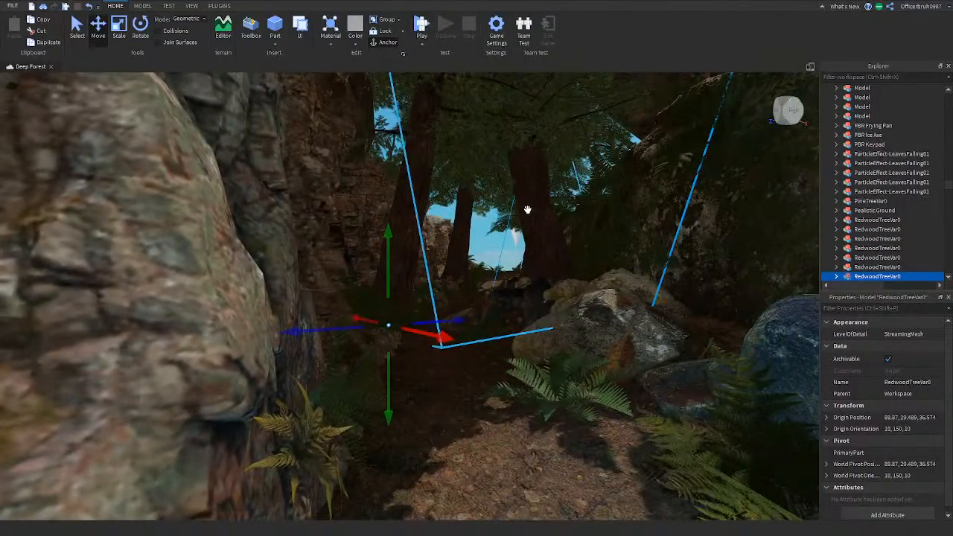
Place another redwood copy across the path behind the large boulder, rotated 90 degrees, at about X 136.5, Z 28
drag(527, 210, 507, 233)
key(ctrl+r)
drag(481, 326, 549, 390)
click(541, 401)
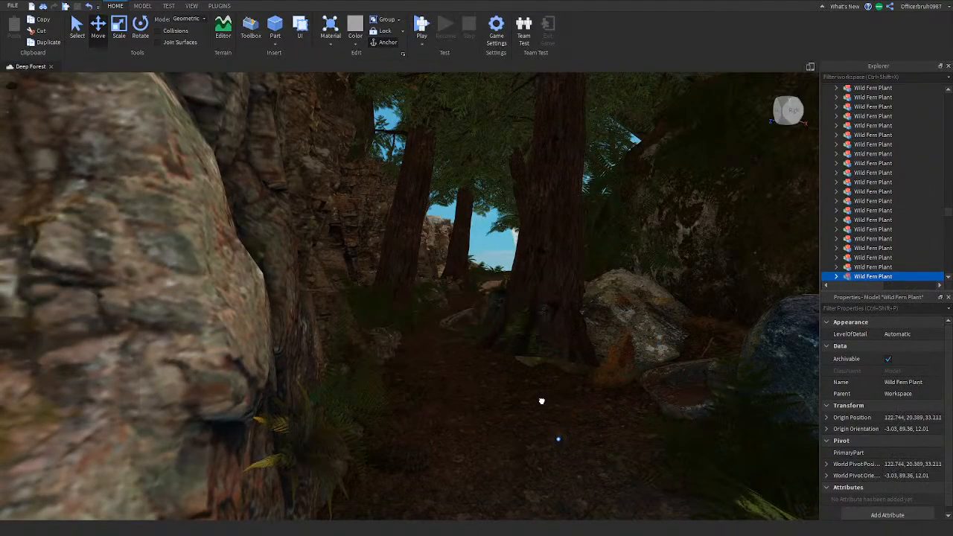
key(ctrl+z)
click(555, 213)
right_drag(555, 213, 559, 216)
drag(443, 349, 527, 444)
key(w)
right_drag(527, 445, 527, 443)
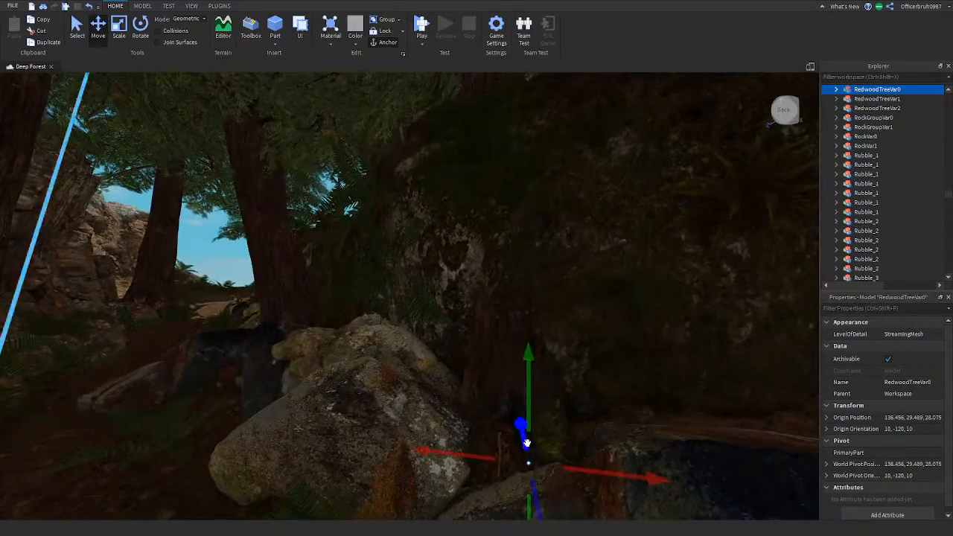
Rotate the redwood behind the boulder 180 degrees and position it against the mossy cliff at about X 136.8, Z 27
key(ctrl+r)
key(ctrl+r)
drag(483, 368, 386, 472)
drag(497, 448, 578, 453)
key(s)
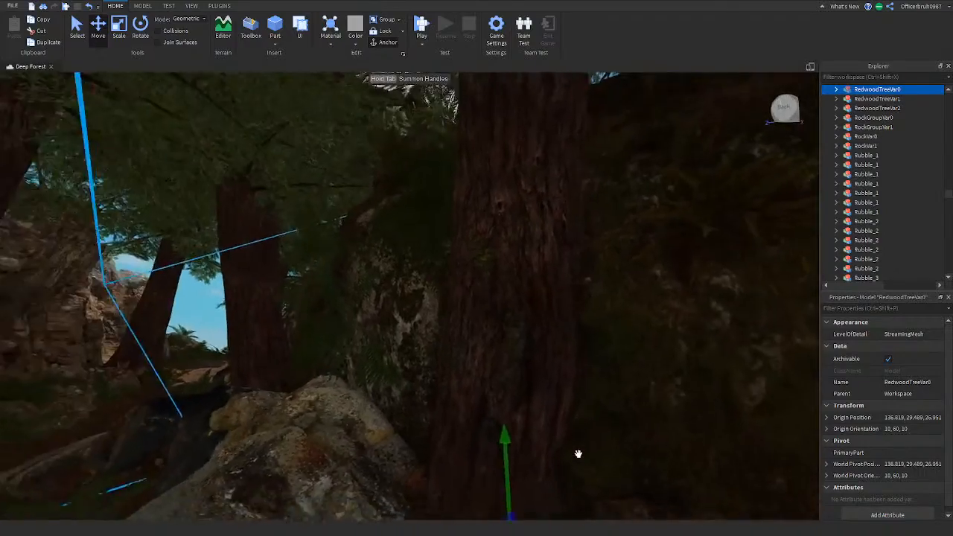
Duplicate the redwood, rotate the copy 90 degrees, and place it beside the forest path at about X 132.9, Z 59.3
right_drag(577, 452, 532, 438)
key(ctrl+d)
key(ctrl+r)
mouse_move(344, 281)
mouse_down()
mouse_move(270, 300)
mouse_move(312, 294)
mouse_move(479, 310)
mouse_move(353, 289)
mouse_up()
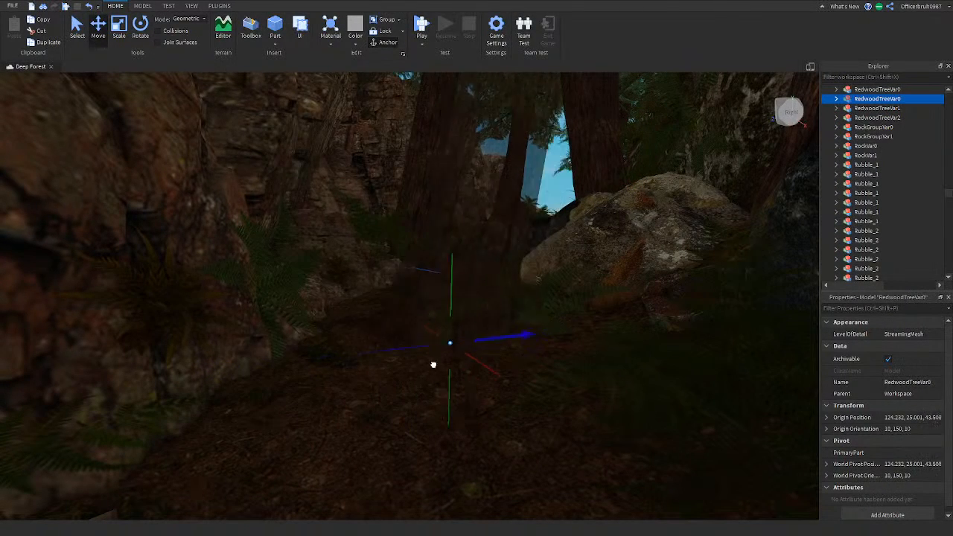
drag(237, 396, 146, 508)
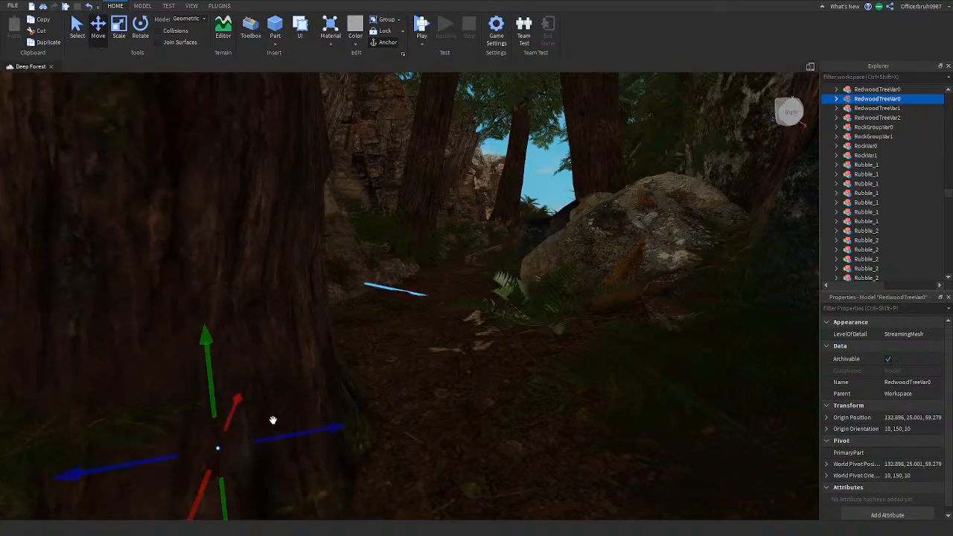
Slide the copied redwood along the Z axis to about Z 65.2 beside the cliff and deselect it
right_drag(273, 421, 273, 421)
drag(517, 343, 516, 343)
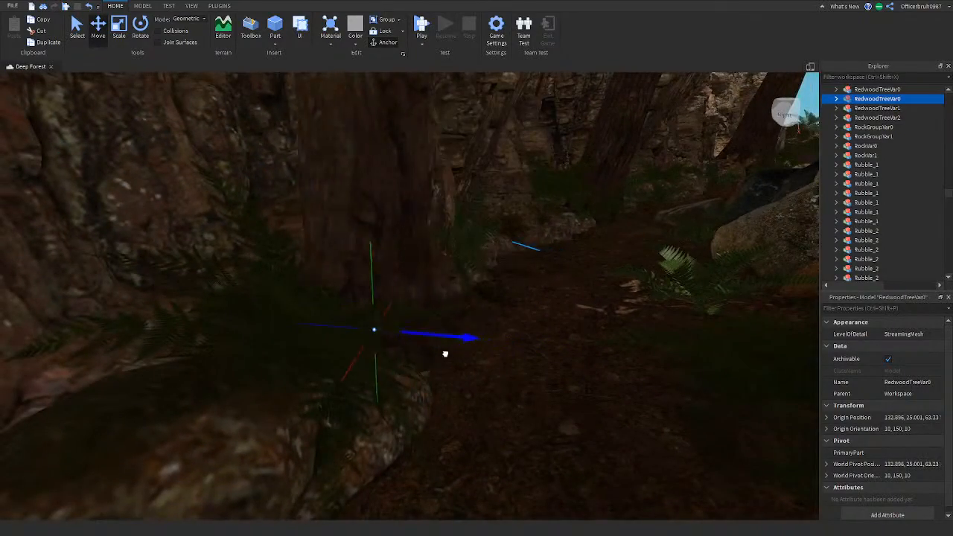
drag(446, 353, 490, 352)
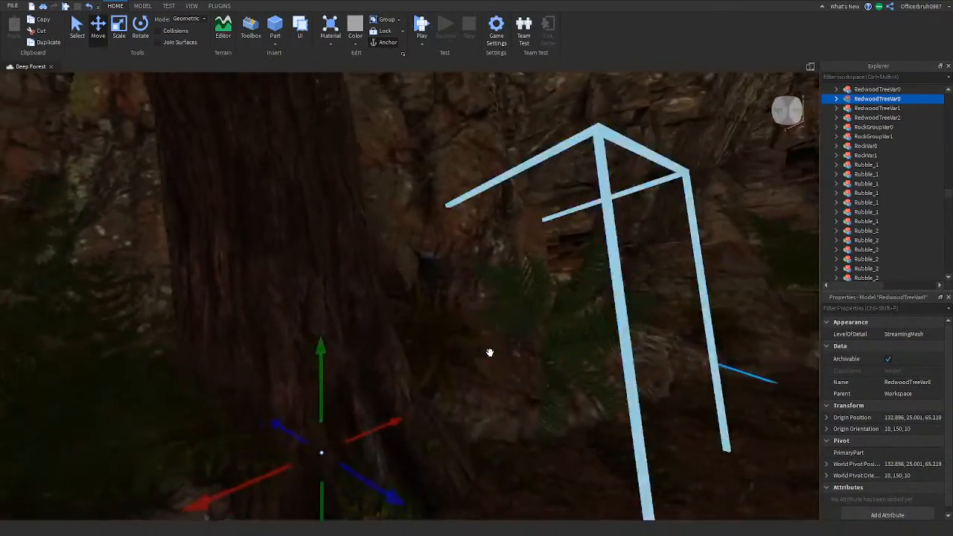
right_drag(513, 327, 512, 347)
key(s)
click(642, 428)
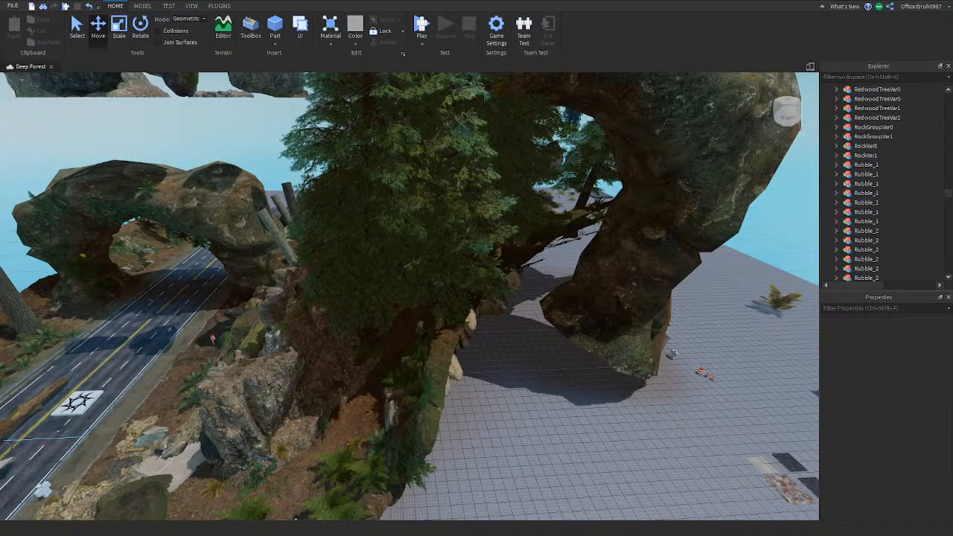
Examine the row of trees and the blue-tinted conifer in the floating asset display
right_drag(460, 353, 464, 364)
key(w)
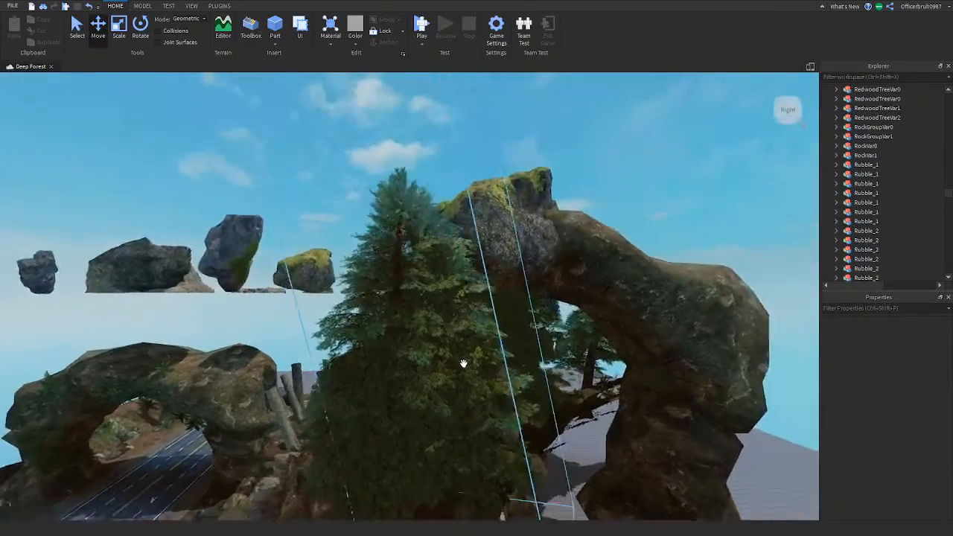
key(w)
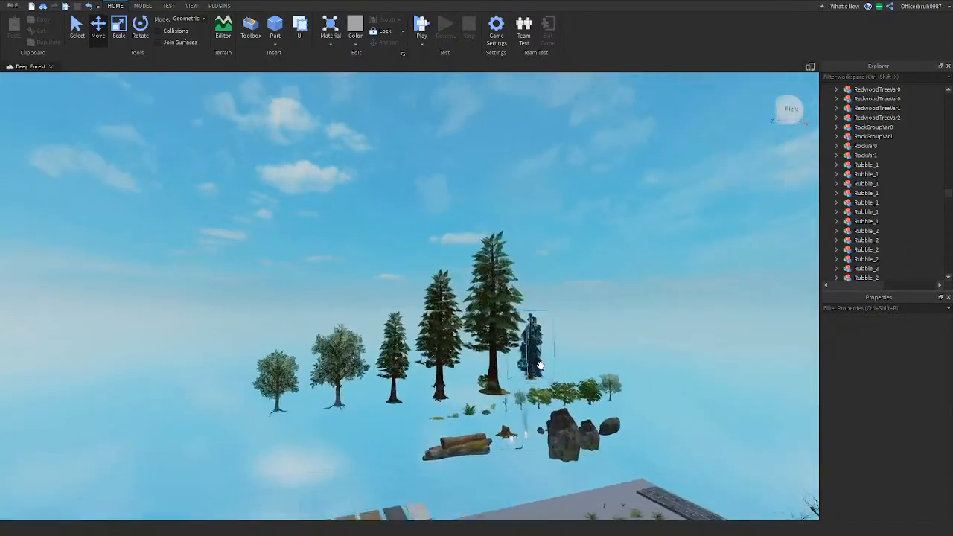
key(w)
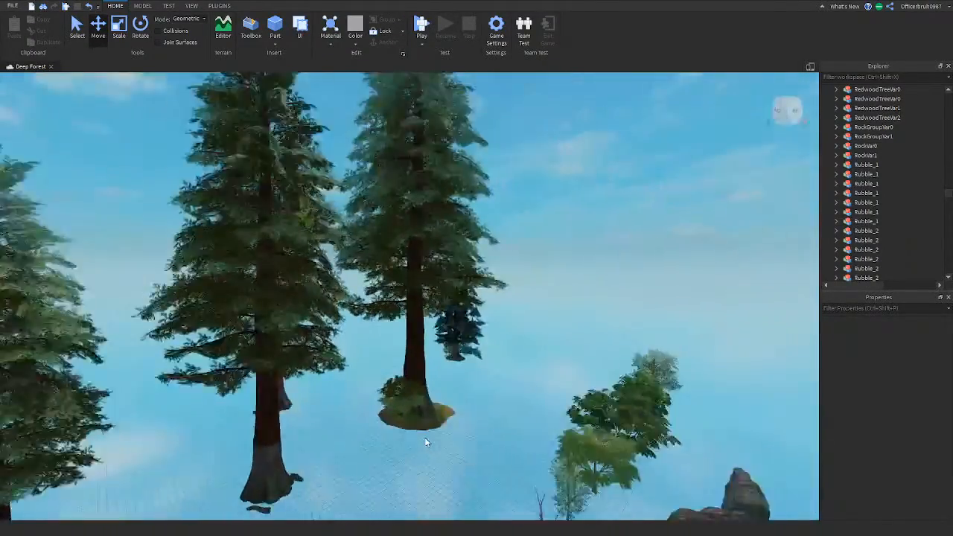
key(w)
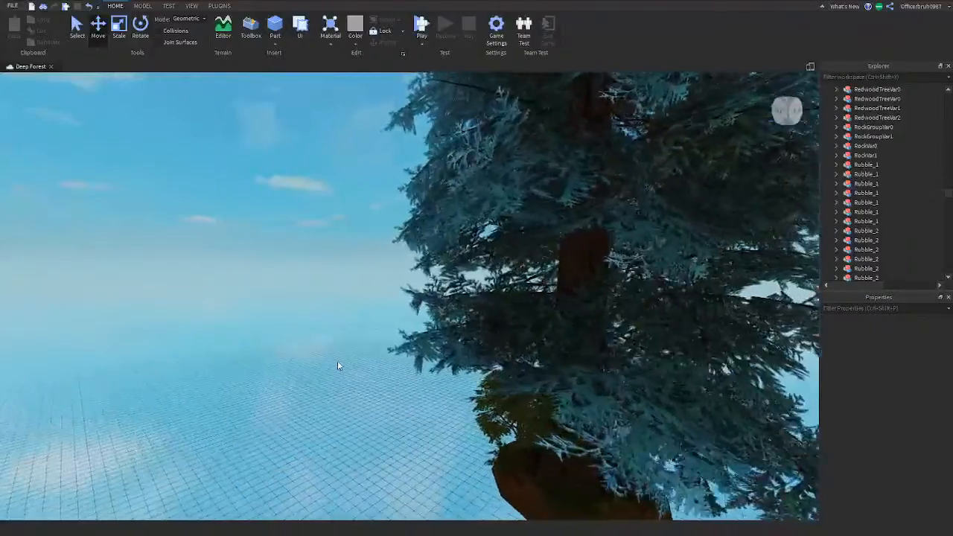
right_drag(337, 362, 204, 360)
key(s)
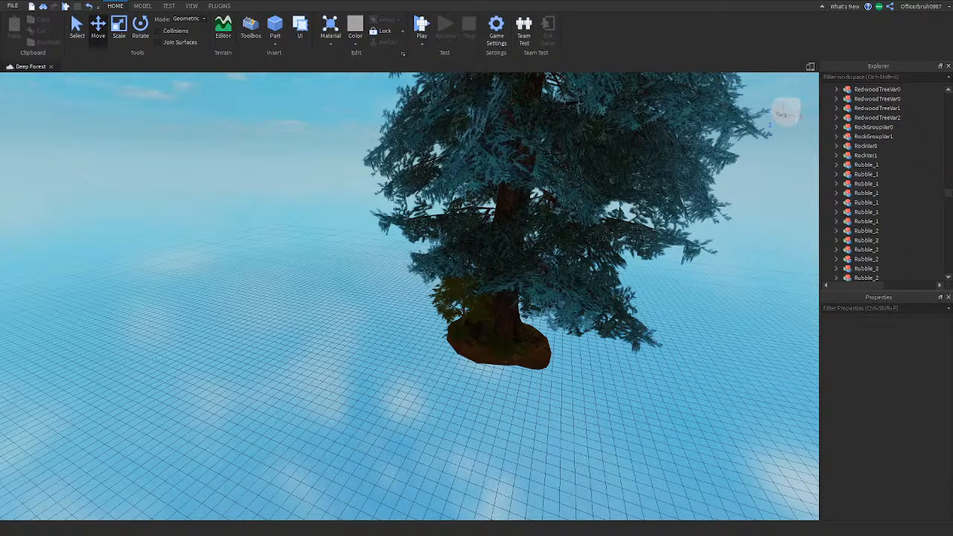
right_drag(343, 395, 341, 392)
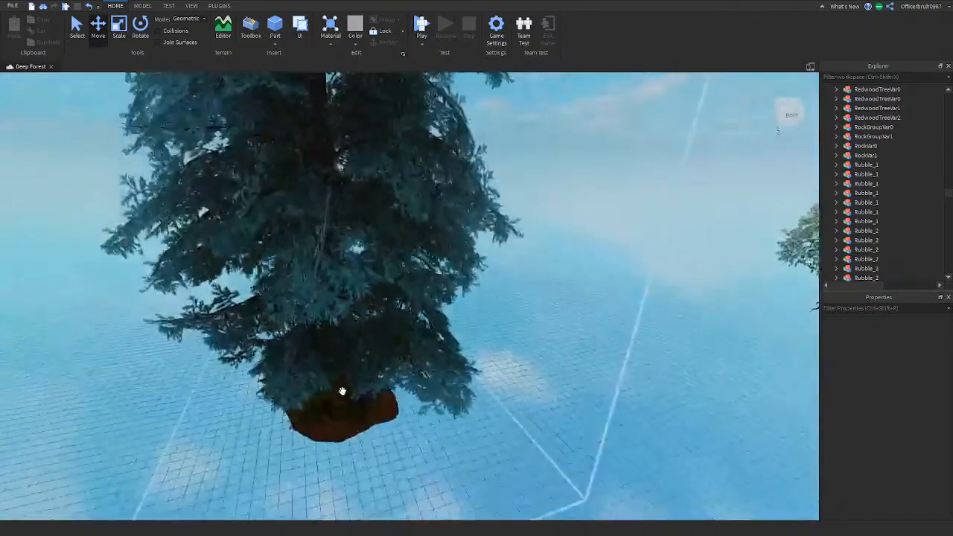
scroll(332, 385, up, 3)
Check the team chat for messages and close it again
click(192, 6)
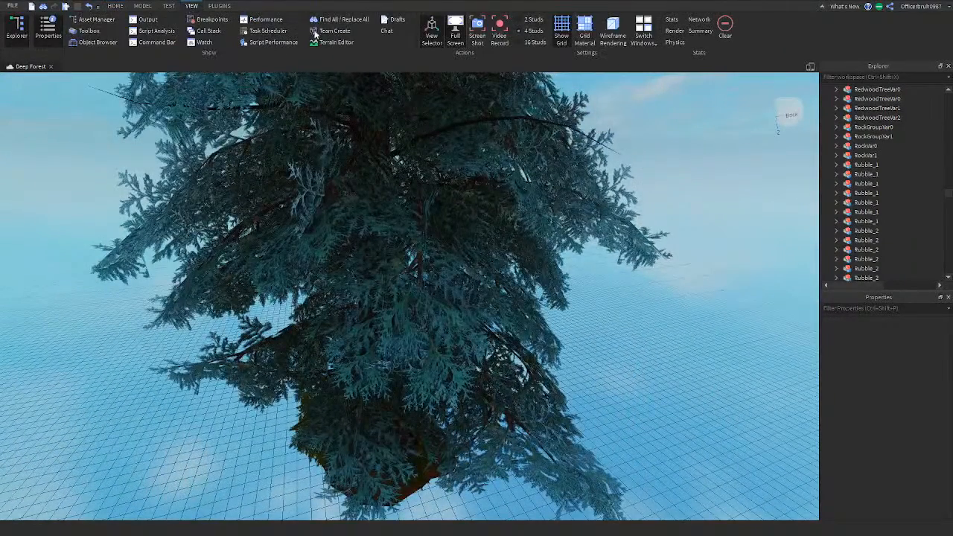
click(387, 31)
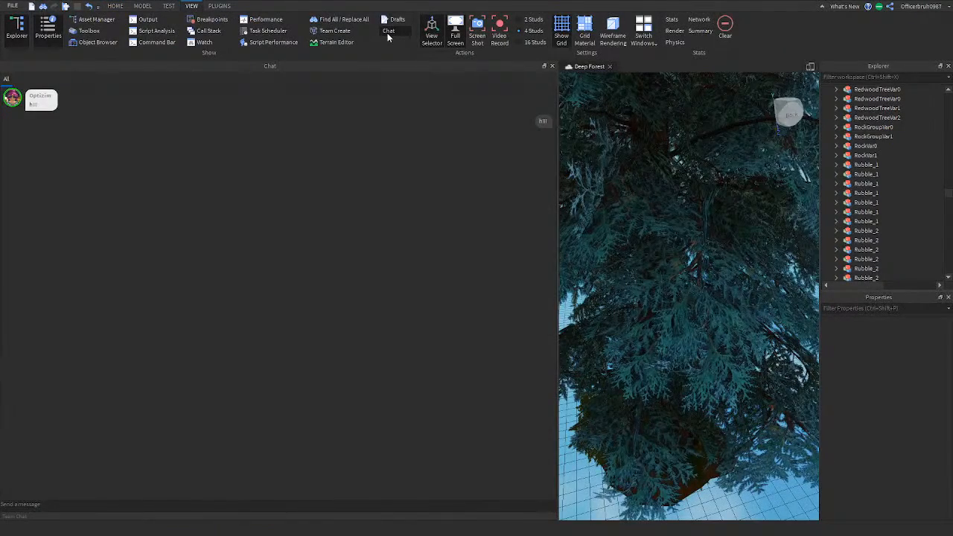
click(387, 31)
Select the fallen mossy log lying on the road and duplicate it
right_drag(406, 302, 350, 255)
key(w)
key(a)
key(w)
key(w)
key(w)
click(349, 255)
key(f)
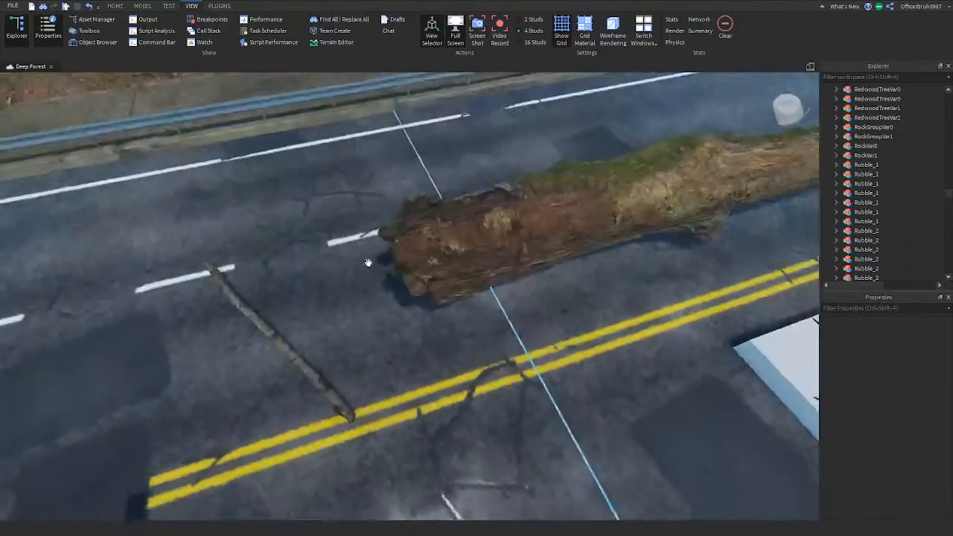
key(ctrl+d)
Move the copied log from the road up over the hillside and into the redwood forest
drag(474, 234, 557, 230)
right_drag(556, 234, 557, 230)
key(w)
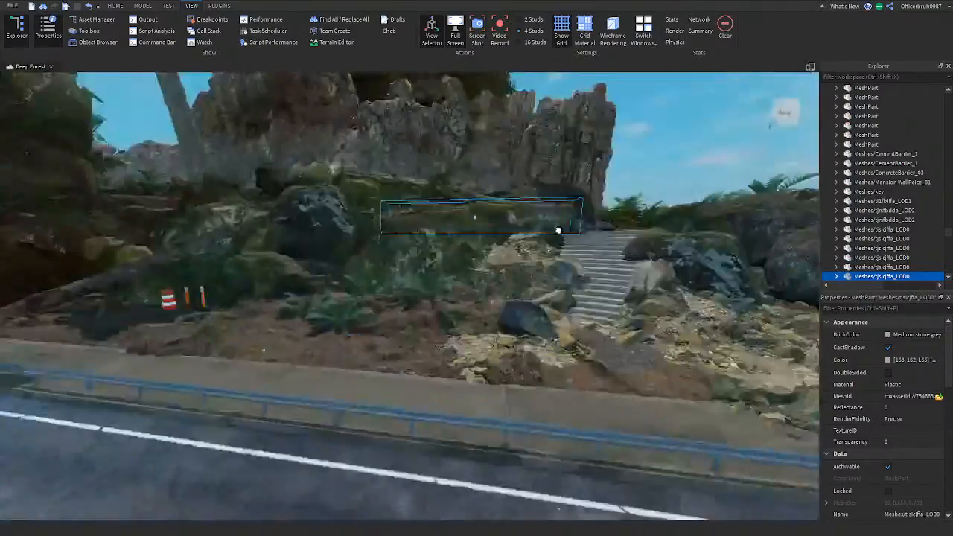
drag(557, 230, 552, 236)
right_drag(557, 230, 549, 237)
key(w)
key(w)
drag(548, 237, 462, 289)
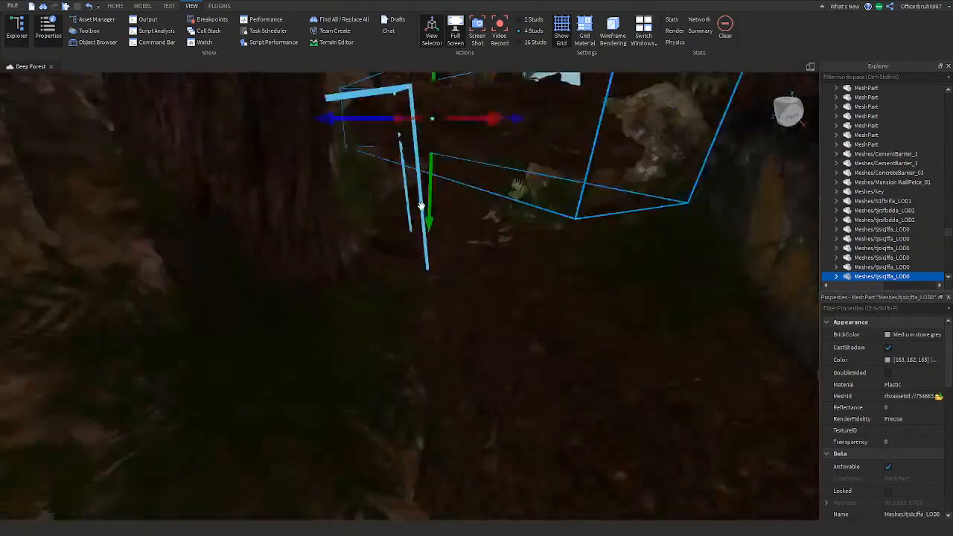
Adjust the copied log's height so it rests on the forest path beside the redwood trunk
right_drag(421, 207, 428, 230)
key(s)
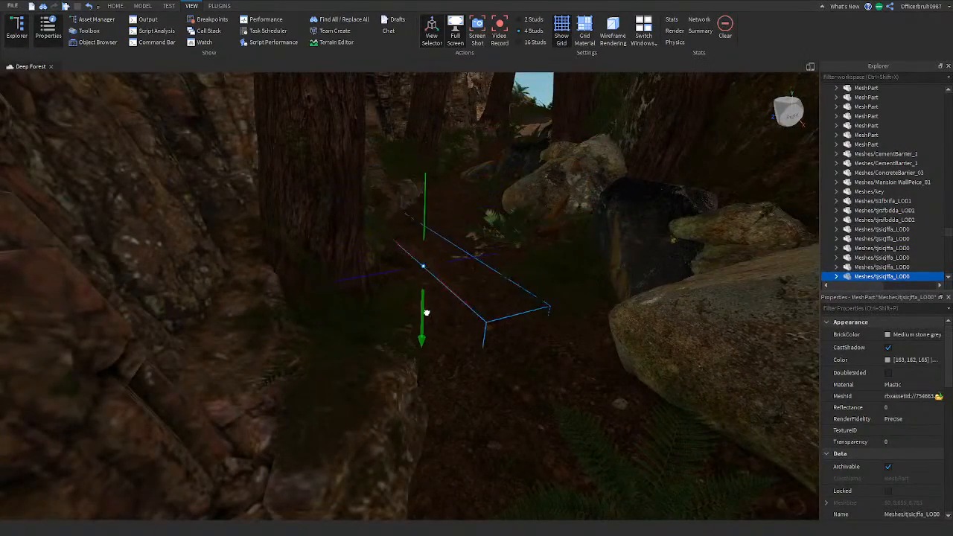
drag(428, 297, 428, 289)
key(w)
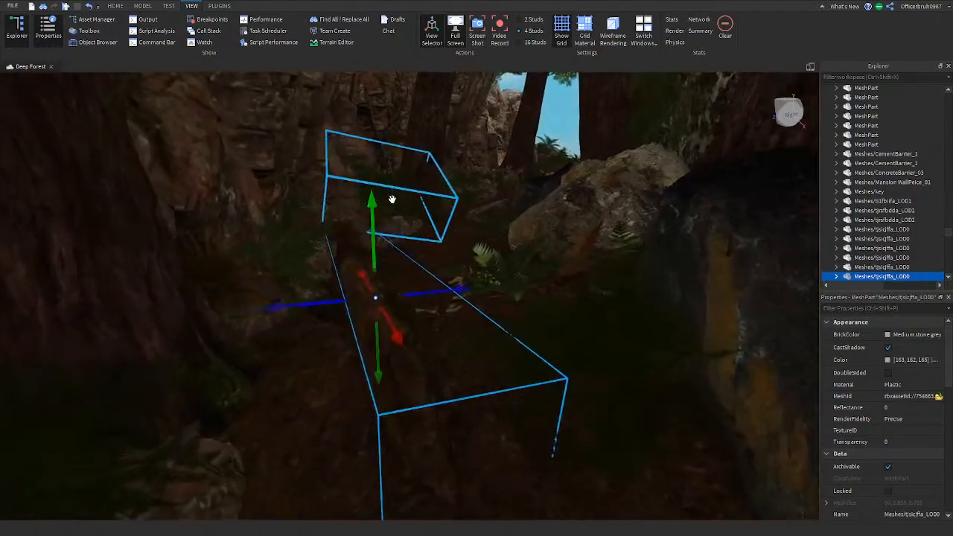
right_drag(391, 200, 359, 135)
key(w)
key(s)
Roll the copied log around its long axis so it sits naturally on the path, using 5-degree rotation snapping
key(e)
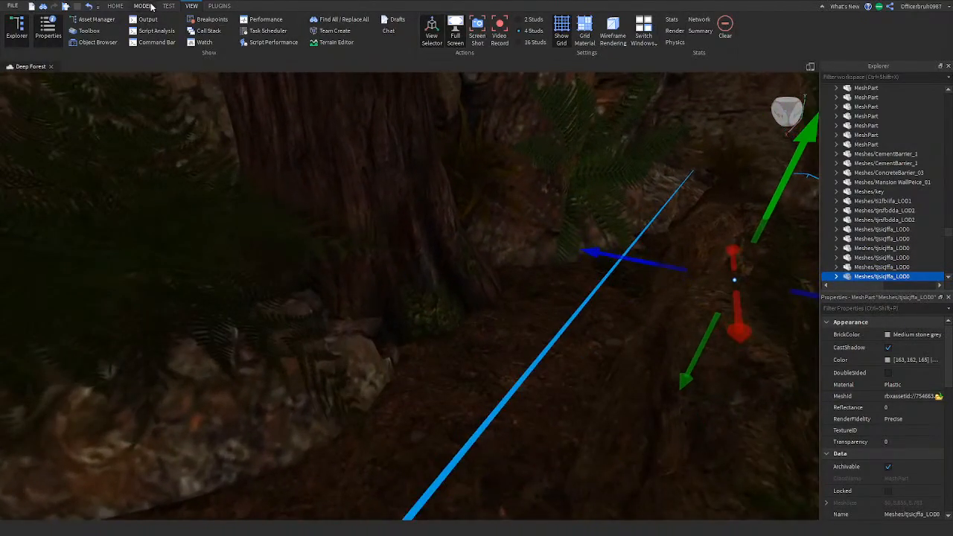
click(148, 6)
click(76, 30)
drag(361, 204, 334, 216)
key(w)
right_drag(405, 179, 415, 170)
key(s)
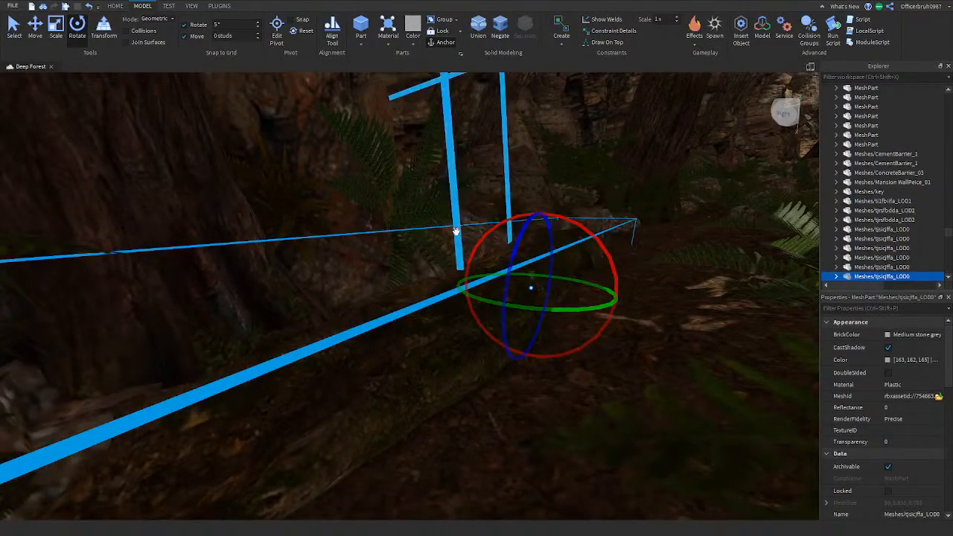
drag(499, 226, 417, 276)
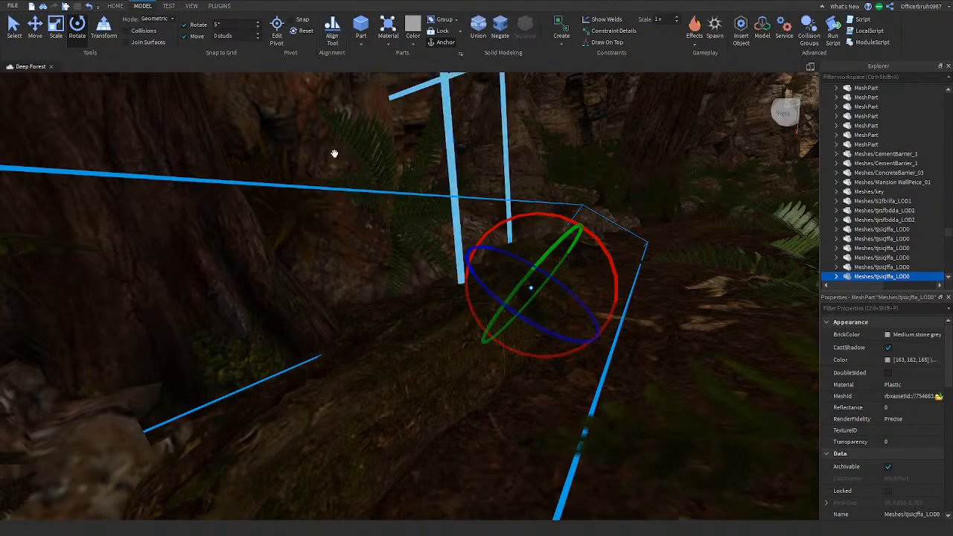
click(35, 26)
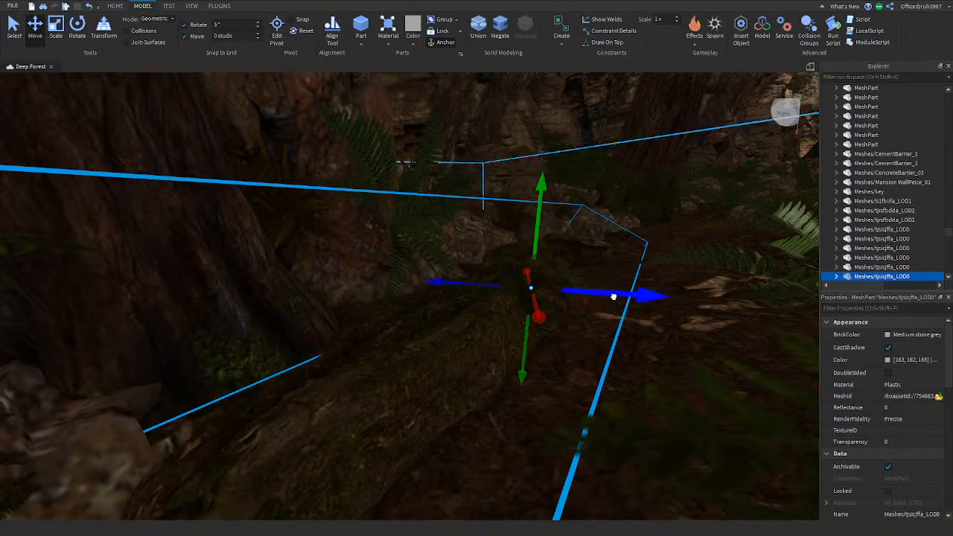
key(d)
key(s)
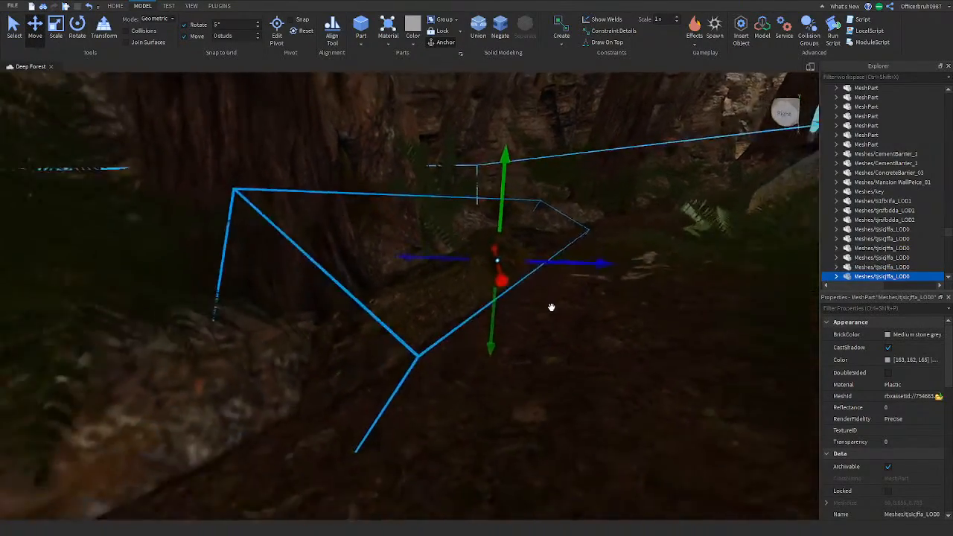
right_drag(551, 308, 557, 292)
Save the Deep Forest place to Roblox
click(393, 162)
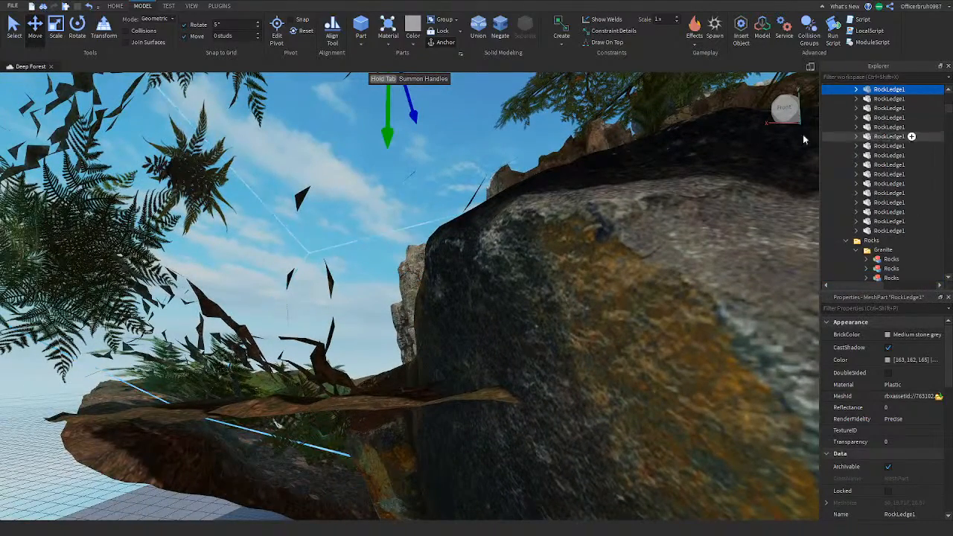
click(11, 5)
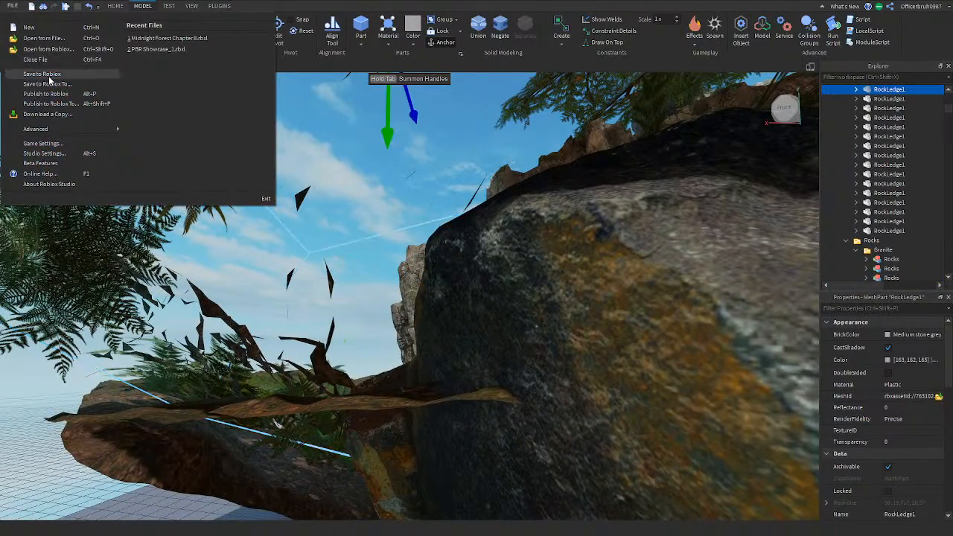
click(48, 73)
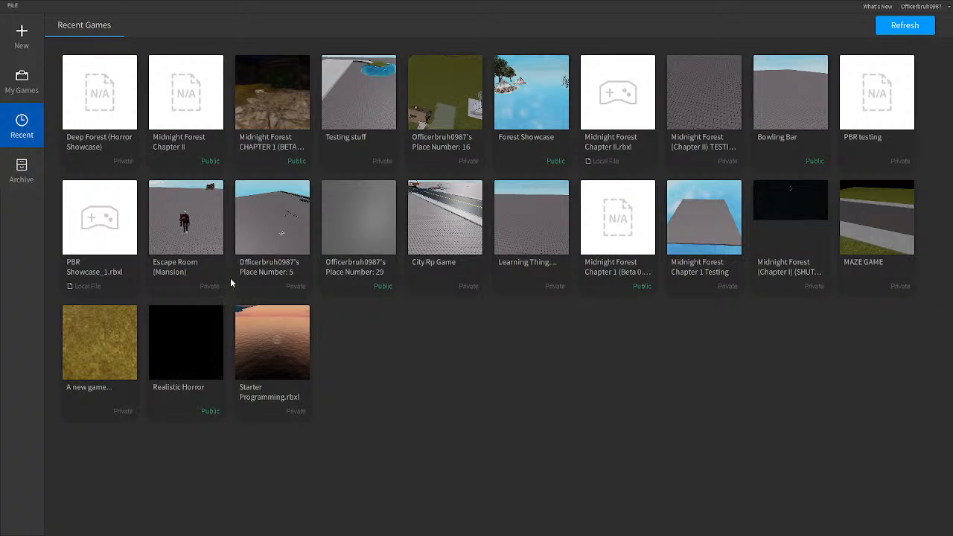
Try to open the Midnight Forest Chapter II game from the recent games and from the own games list
click(201, 90)
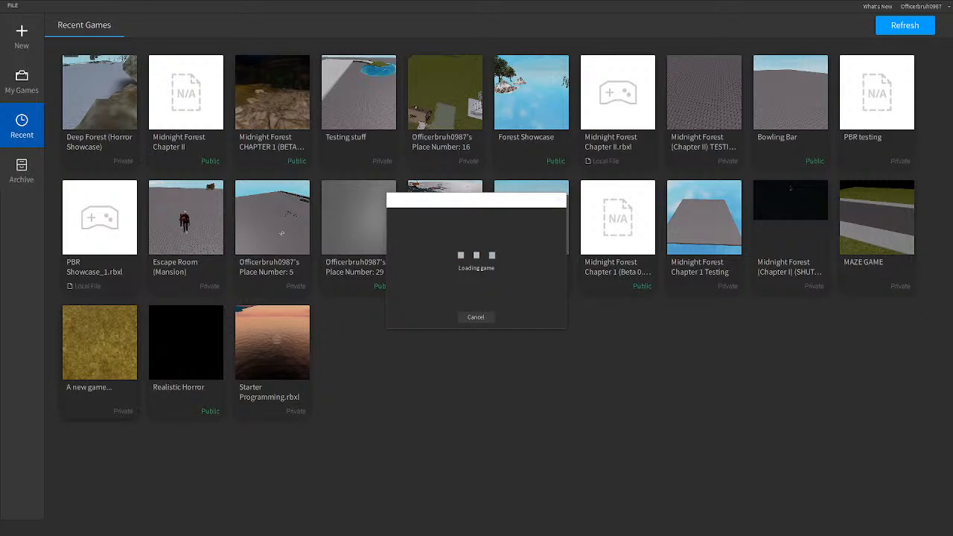
click(474, 319)
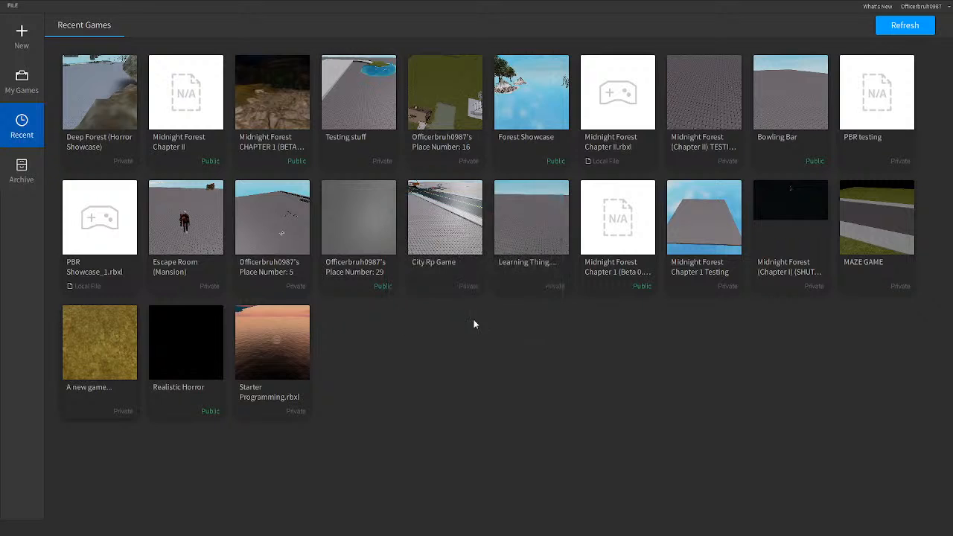
click(893, 27)
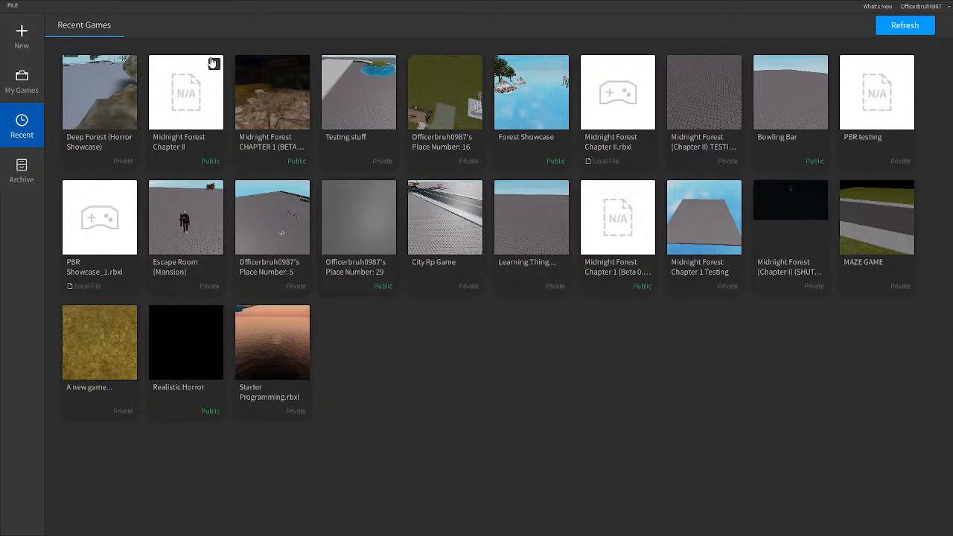
click(214, 65)
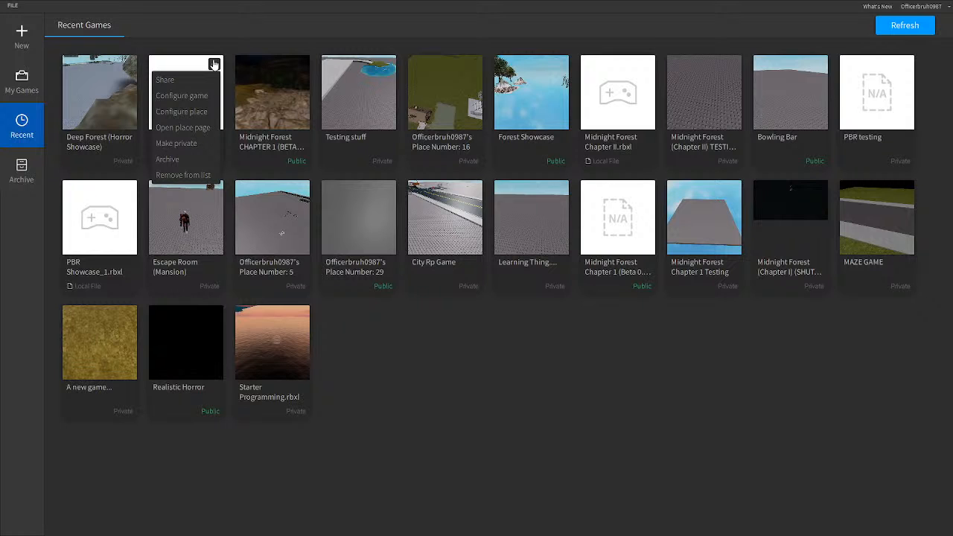
click(214, 65)
click(23, 98)
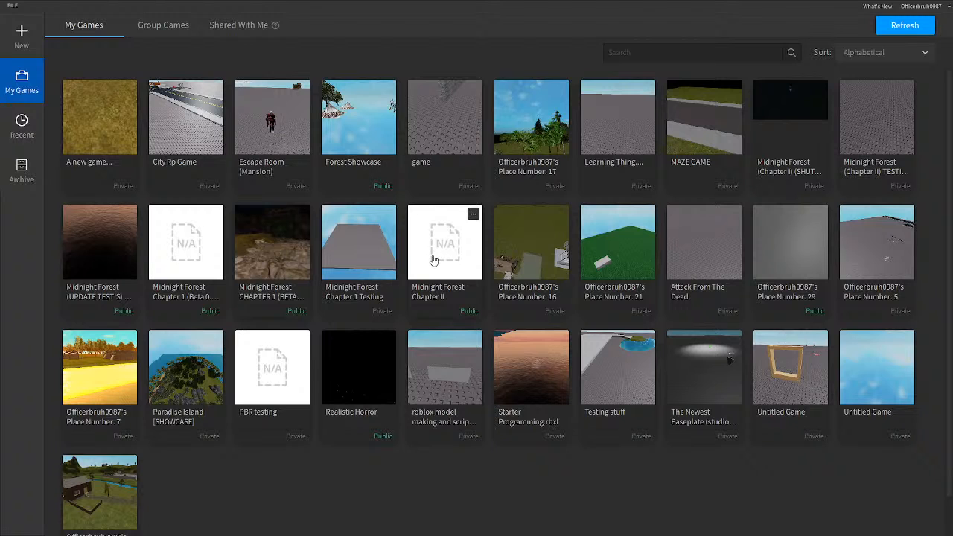
click(433, 259)
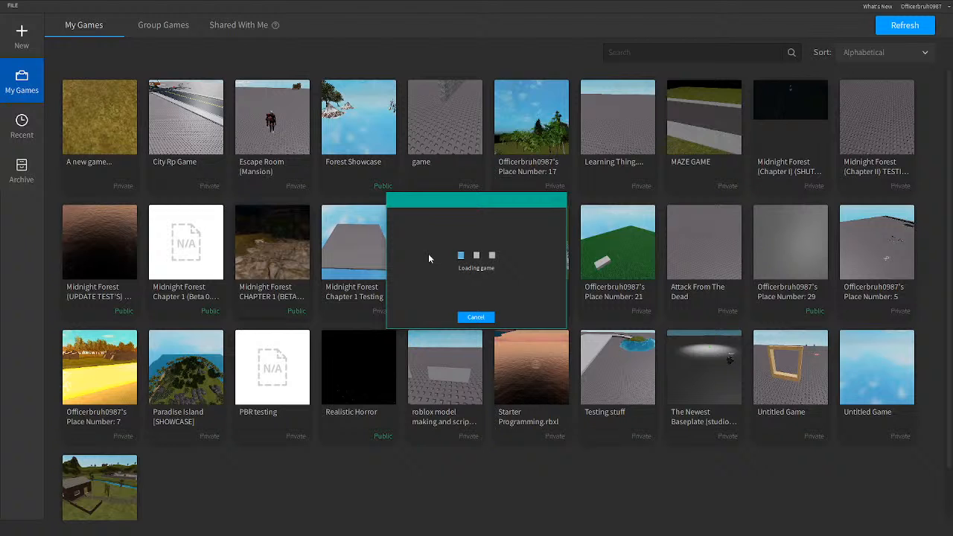
click(471, 318)
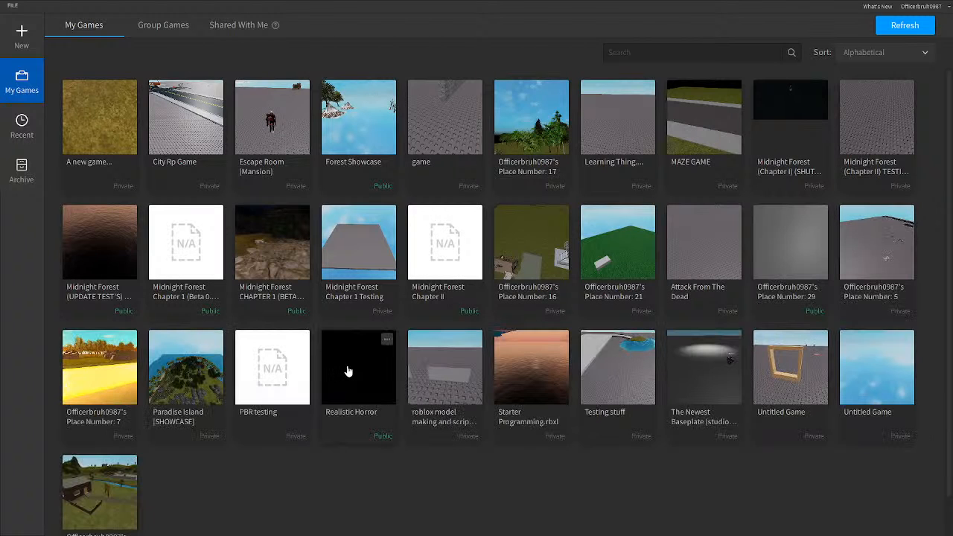
Open the Realistic Horror game from the own games list
click(347, 371)
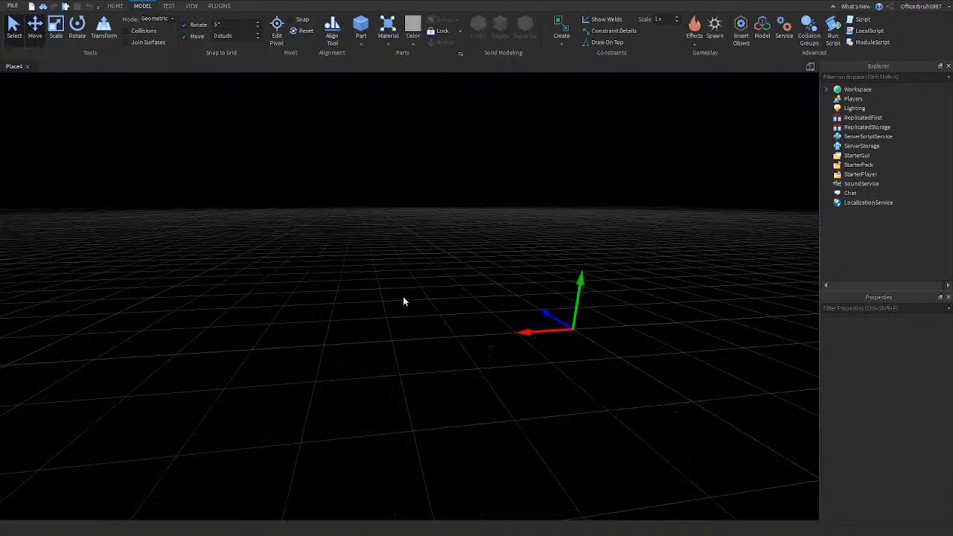
right_drag(338, 265, 337, 266)
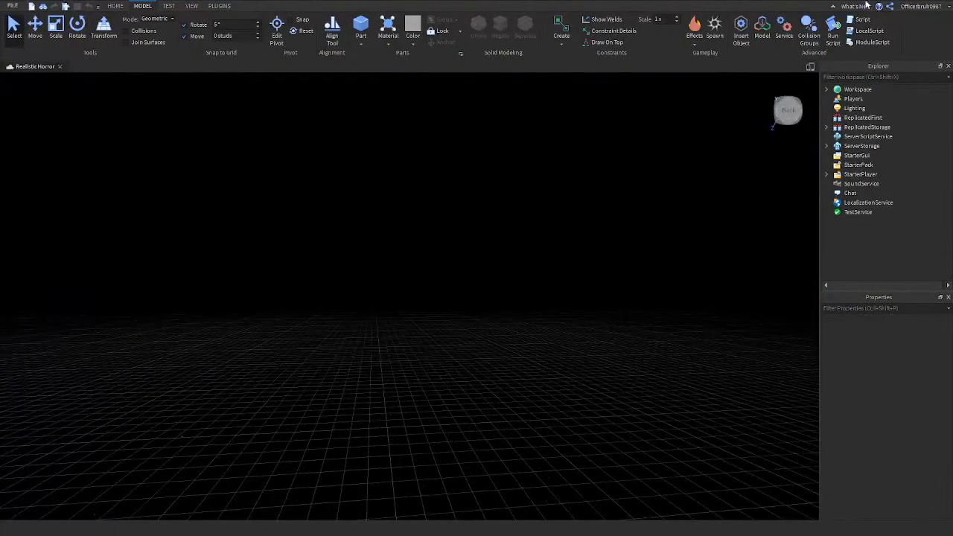
Inspect the contents of the game's services, including Workspace, ReplicatedStorage, ServerStorage, StarterPlayer and SoundService, for the missing map
click(826, 90)
click(827, 93)
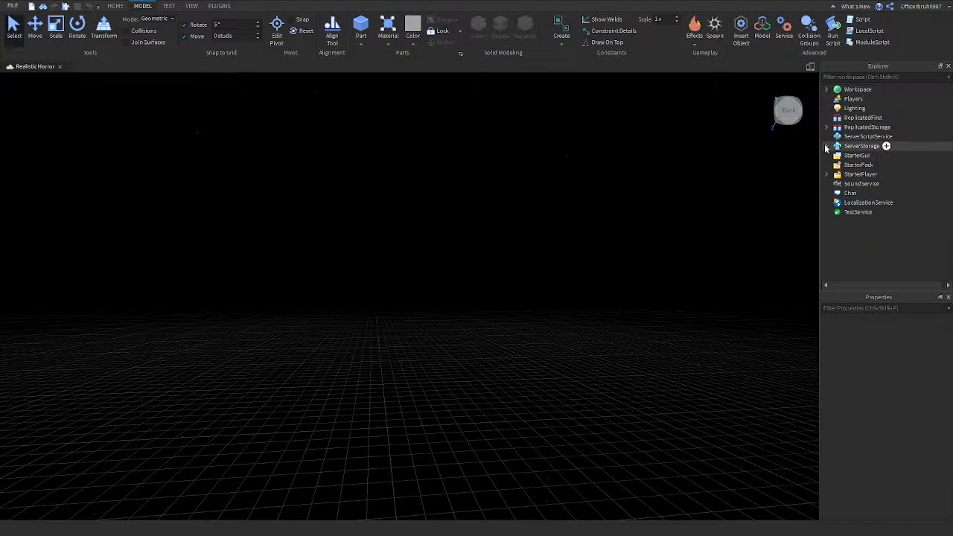
click(834, 183)
click(826, 174)
click(825, 174)
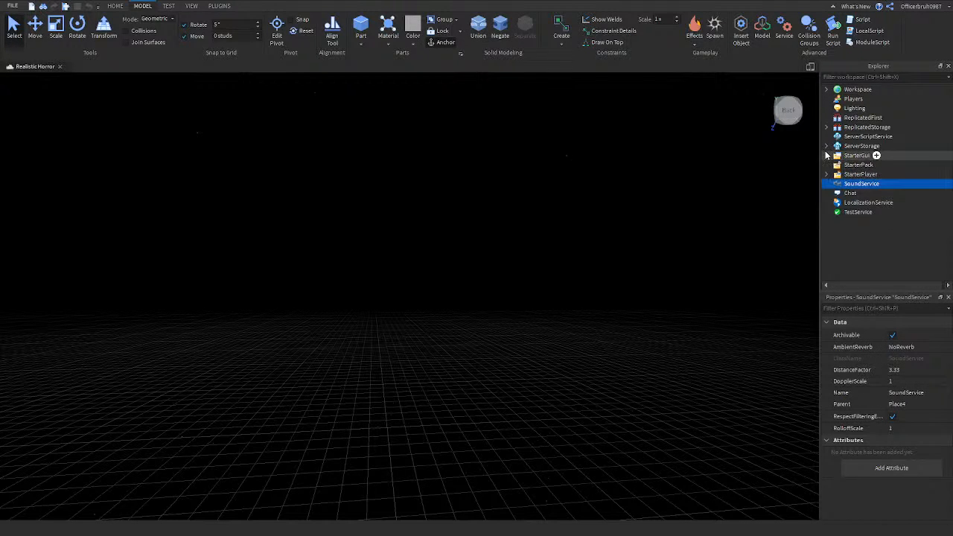
click(828, 155)
click(826, 146)
click(825, 145)
click(826, 138)
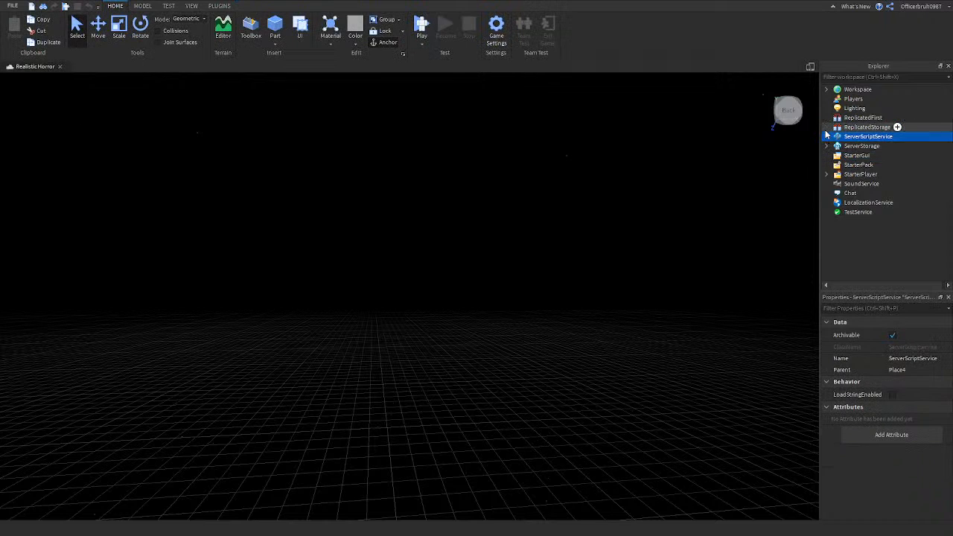
click(825, 127)
click(825, 128)
Examine the Camera, Terrain and ThumbnailCamera objects inside Workspace and look around the place for map parts
click(827, 89)
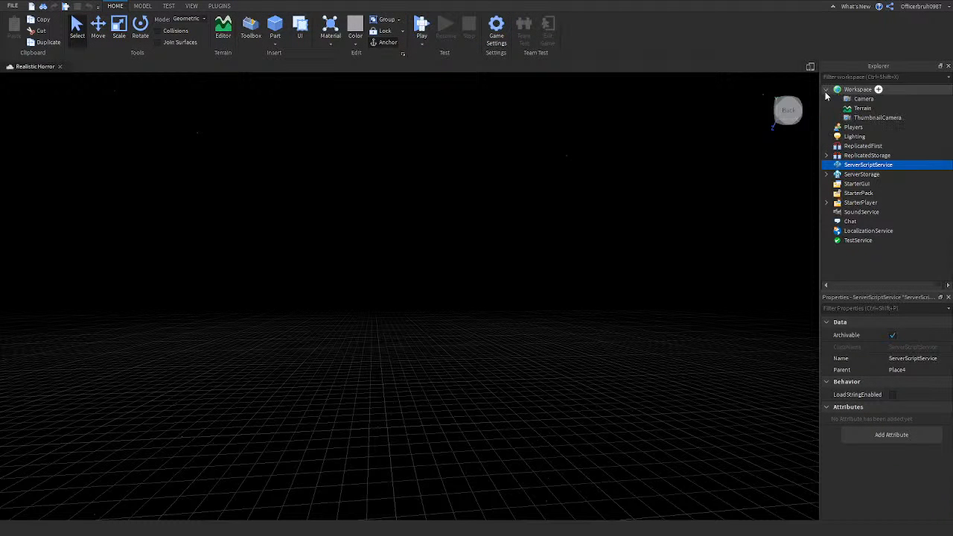
click(875, 117)
right_drag(675, 136, 674, 138)
click(685, 123)
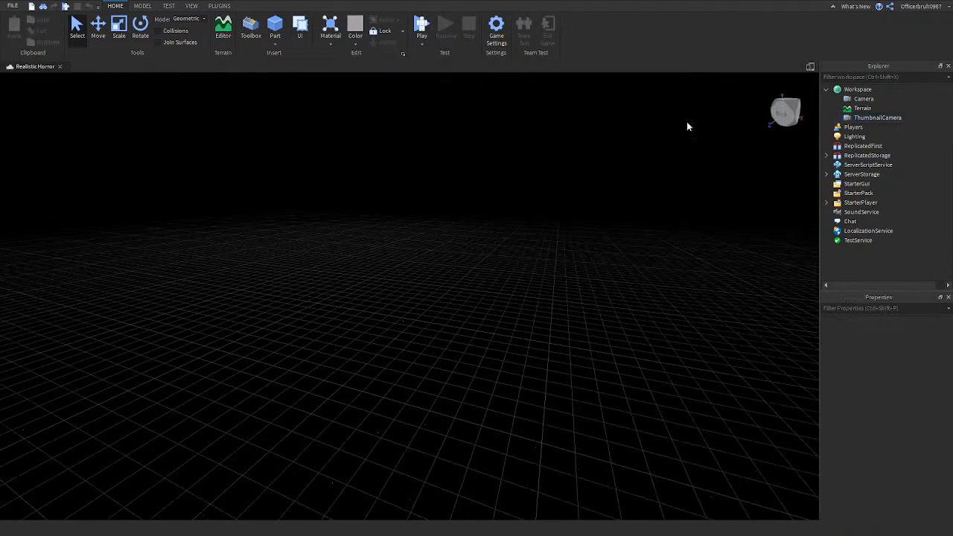
click(856, 101)
click(851, 110)
click(841, 90)
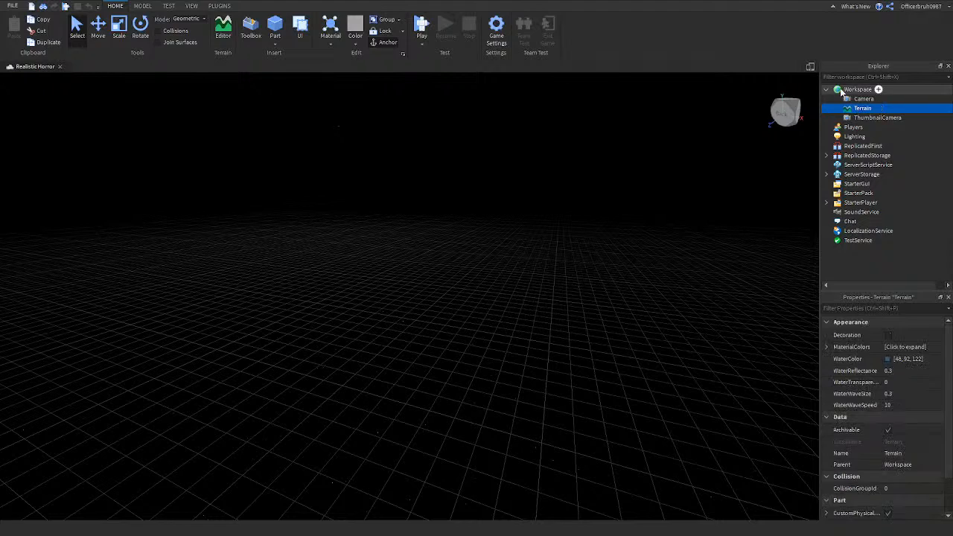
click(826, 90)
right_drag(629, 179, 620, 192)
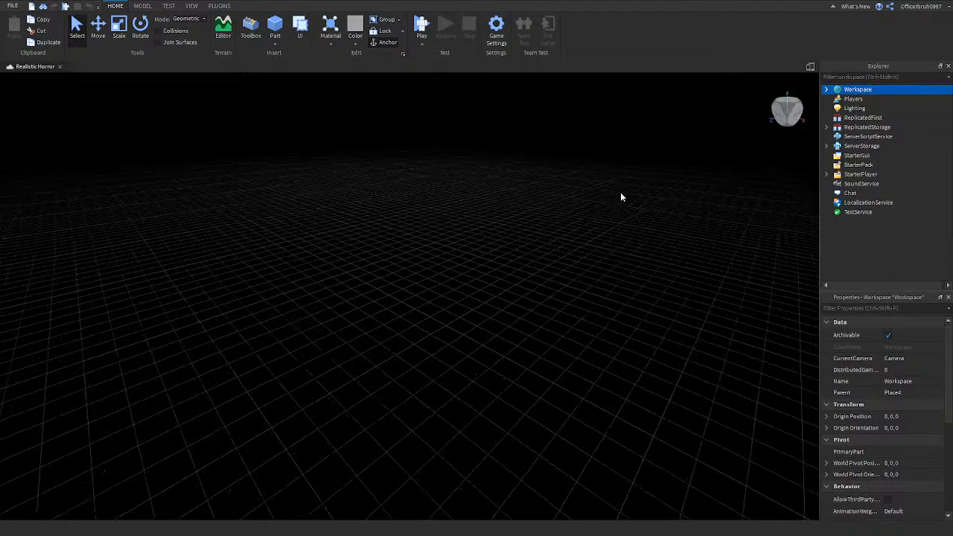
click(620, 192)
Check the chat and output logs for loading messages, closing each one again
click(192, 6)
click(390, 30)
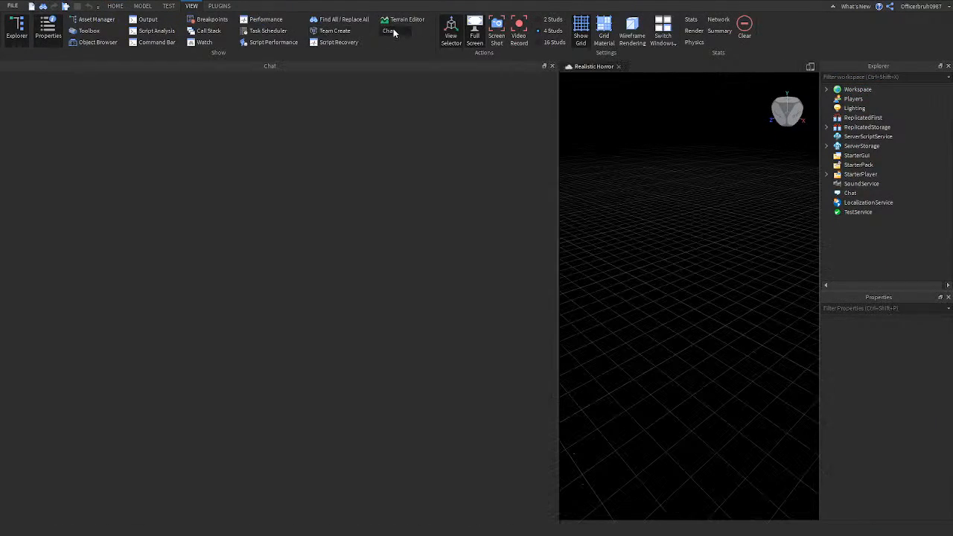
click(390, 31)
click(145, 20)
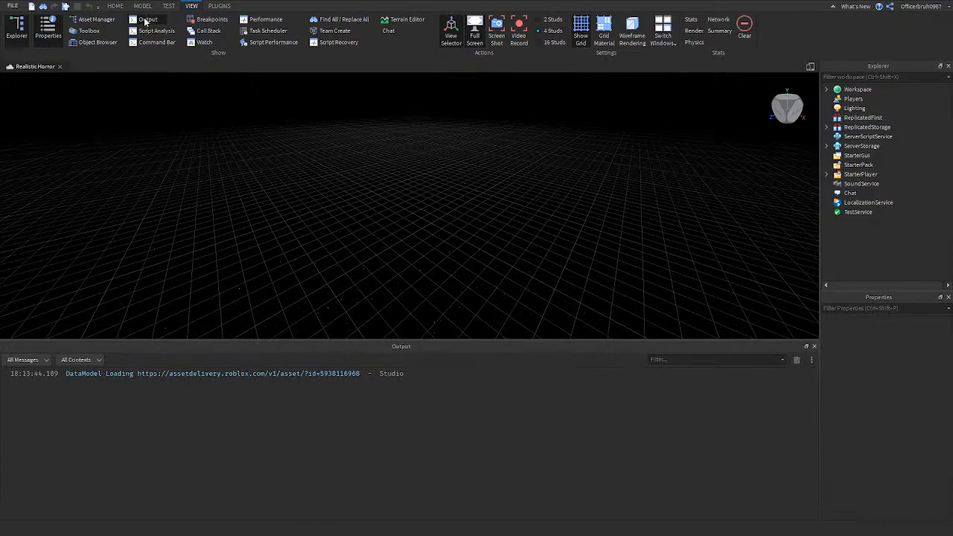
click(145, 21)
right_drag(364, 167, 364, 131)
key(s)
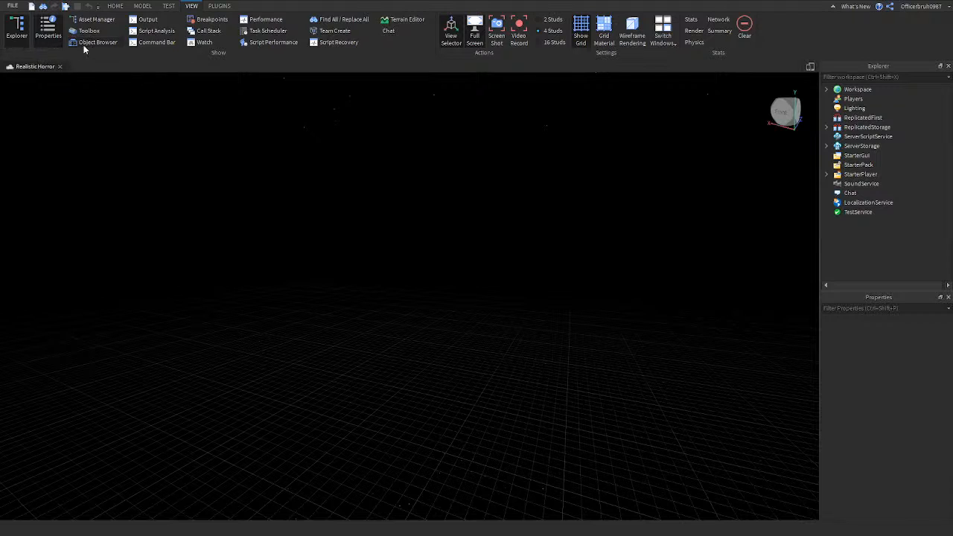
Open the game settings and review the Options, World, Avatar and Localization pages
click(14, 6)
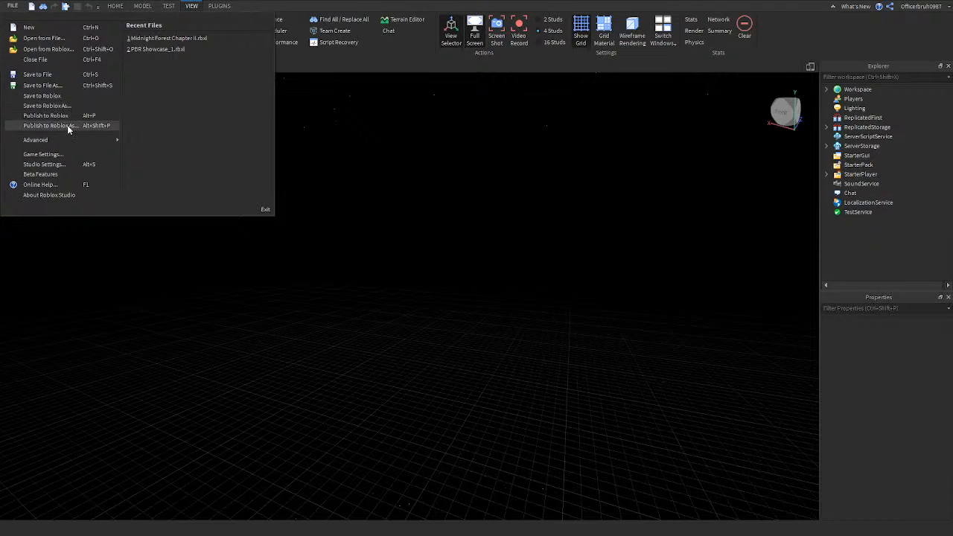
mouse_move(62, 141)
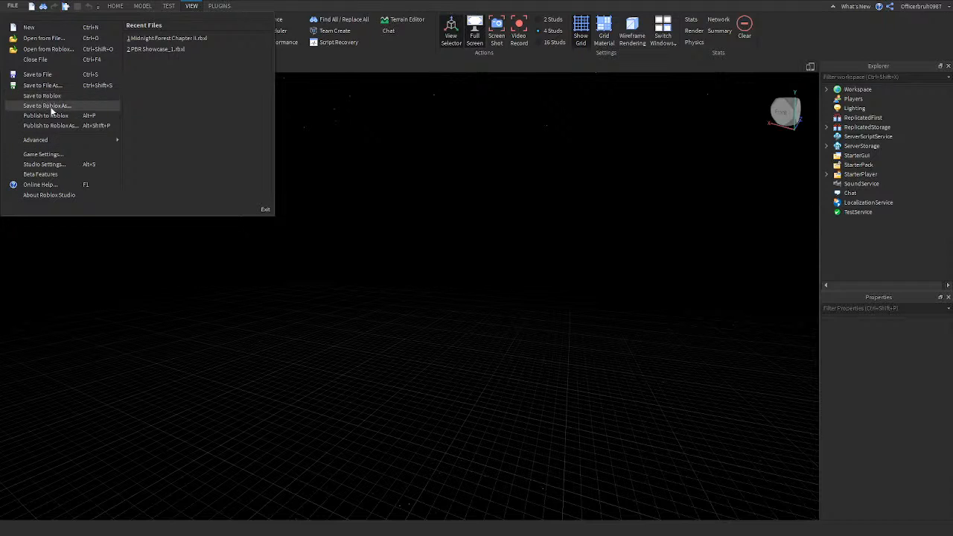
click(49, 155)
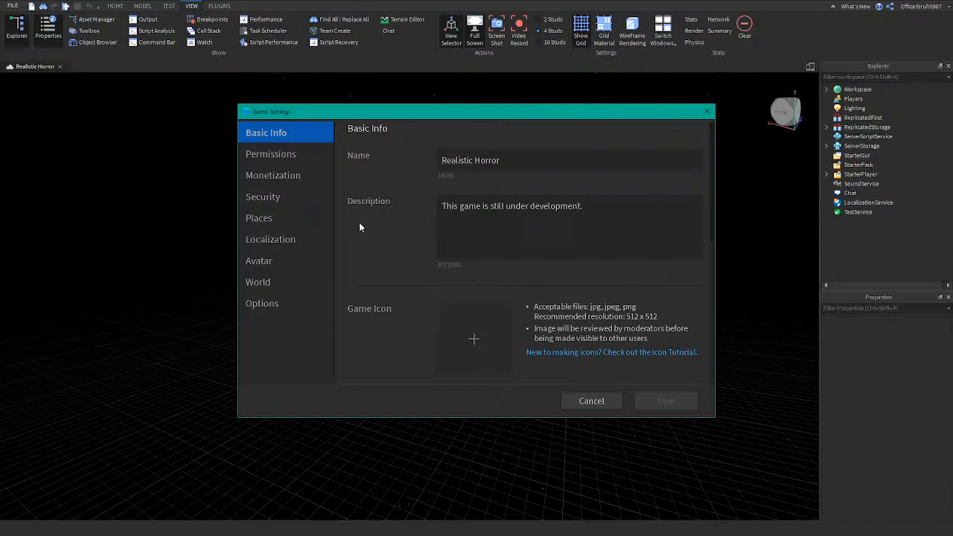
click(262, 303)
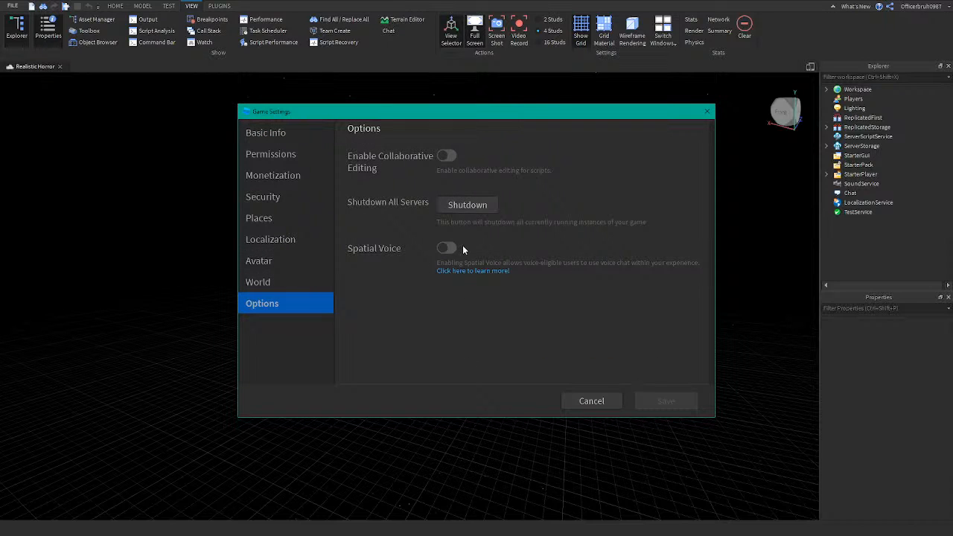
click(265, 287)
scroll(417, 232, down, 1)
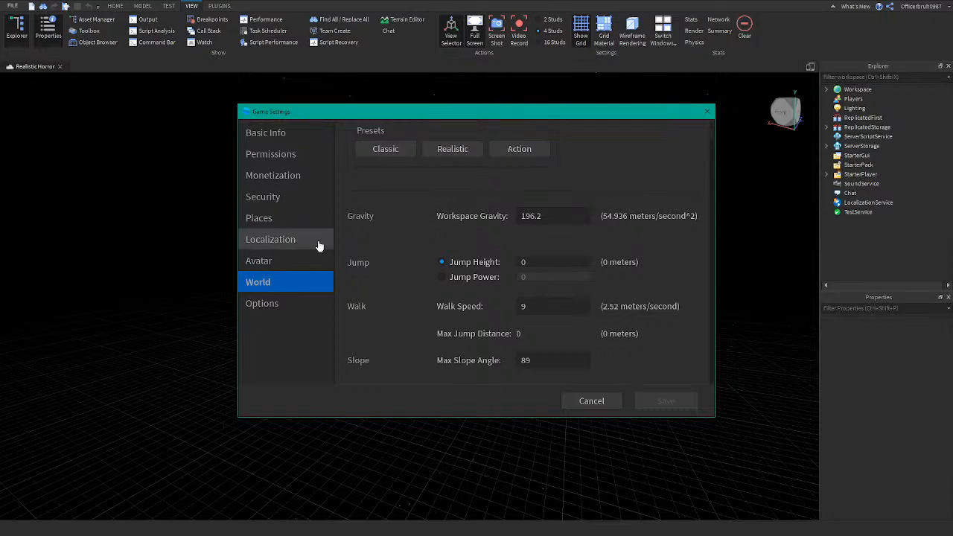
click(273, 260)
click(276, 242)
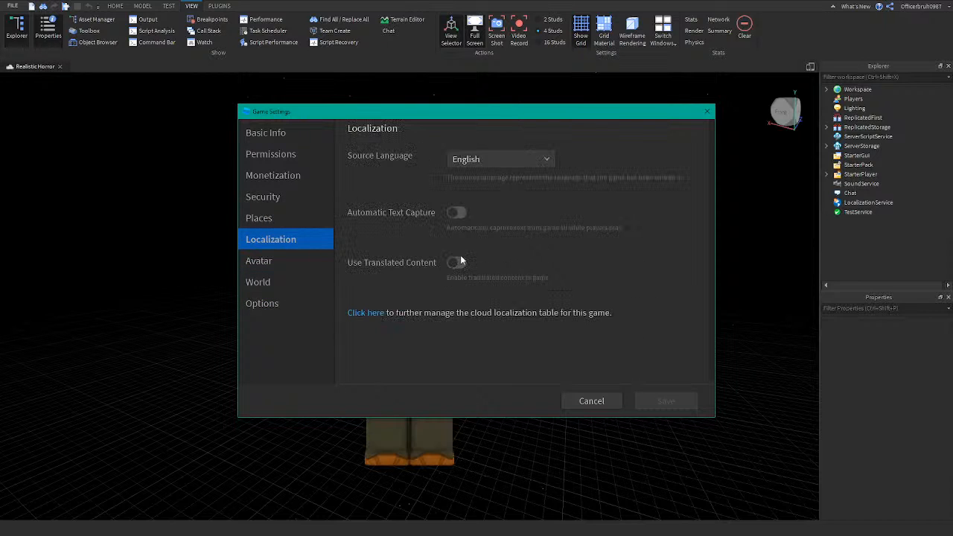
Open the version history of the Realistic Horror place from the game's list of places
click(272, 219)
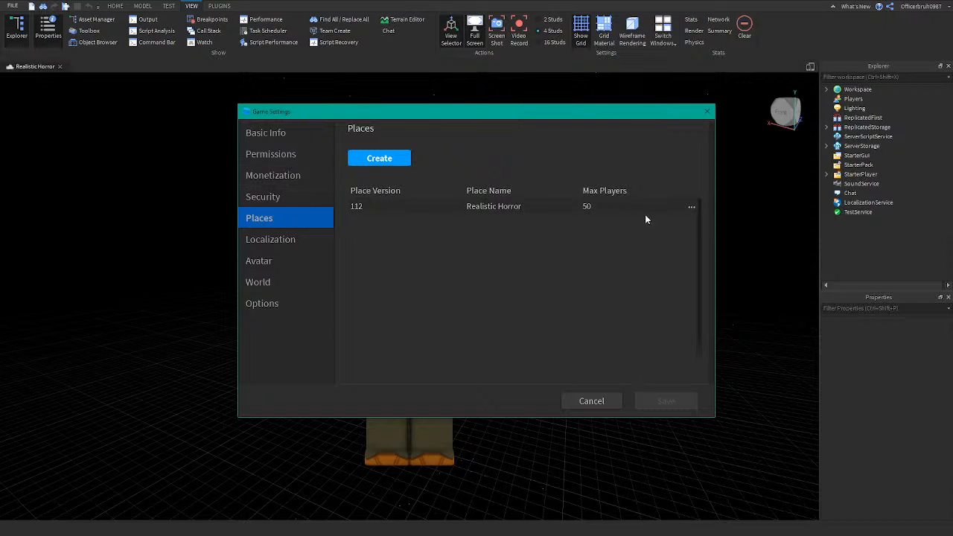
click(692, 209)
click(554, 225)
scroll(641, 257, down, 2)
scroll(646, 243, up, 2)
click(691, 206)
click(673, 238)
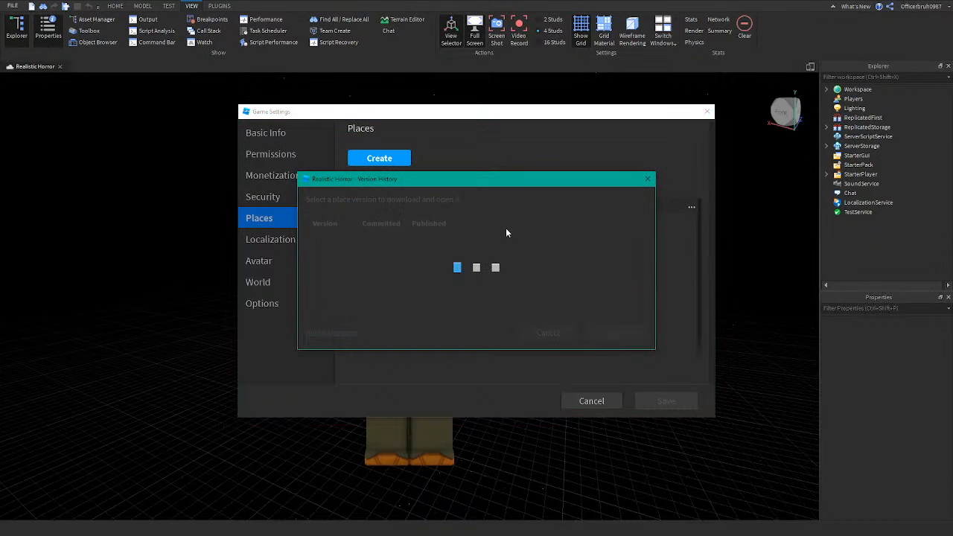
Find version 55 in the place's version history and open it
scroll(378, 269, down, 3)
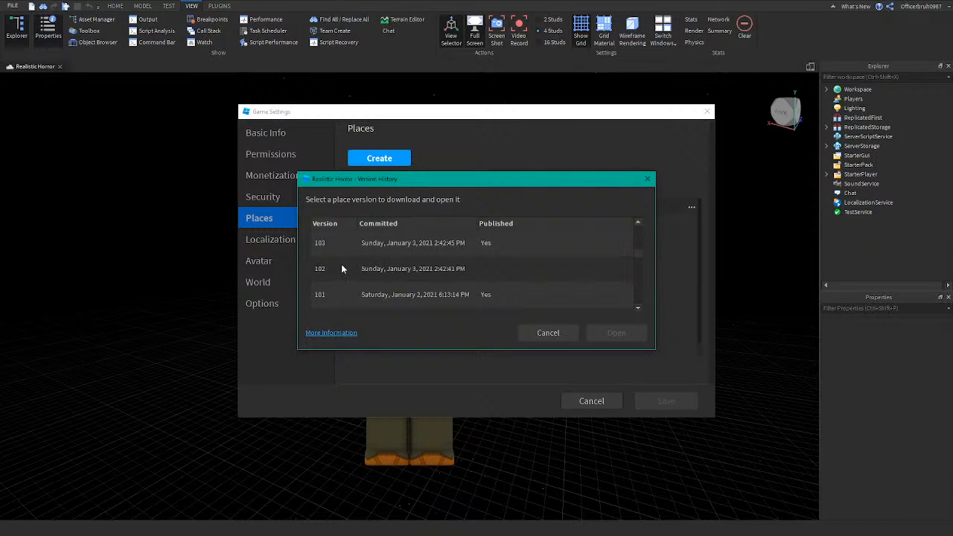
scroll(364, 251, down, 7)
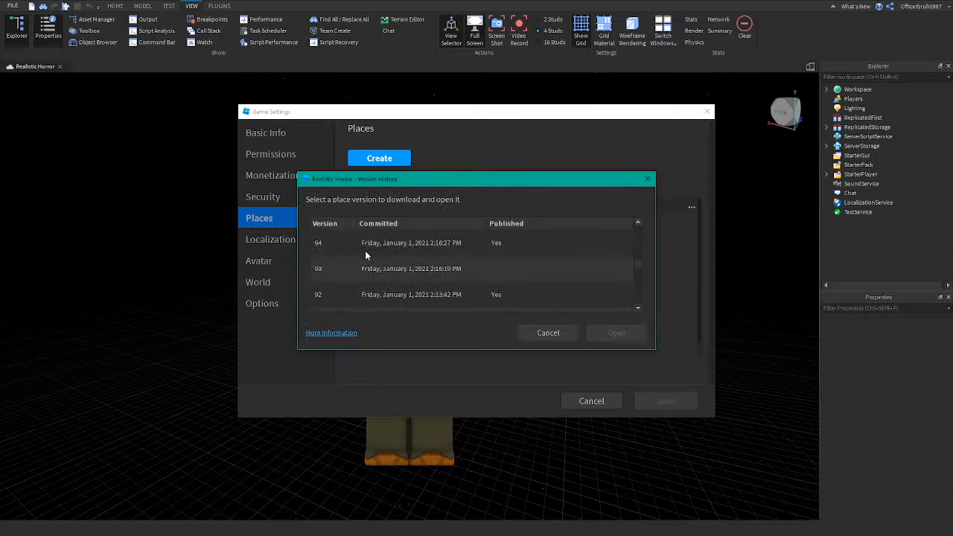
scroll(366, 255, down, 3)
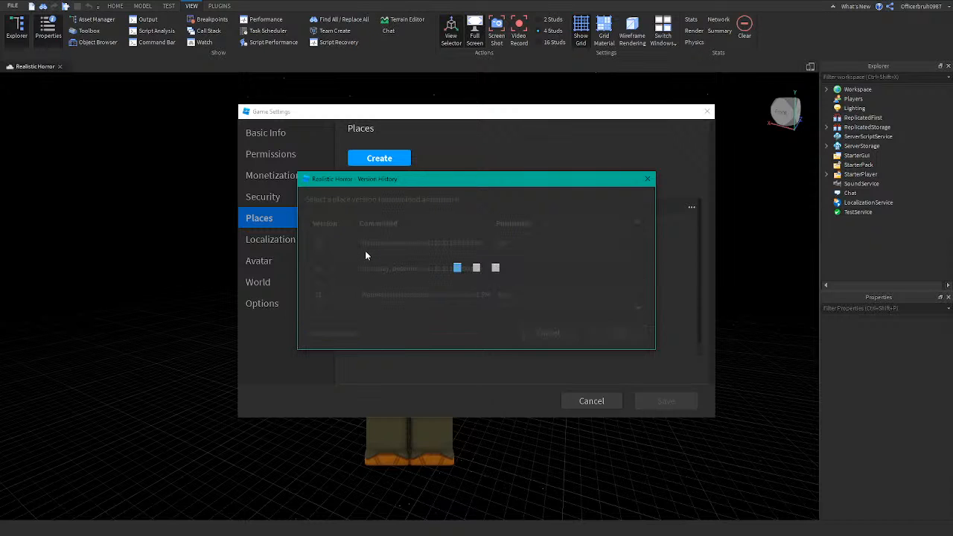
scroll(365, 256, down, 6)
click(373, 253)
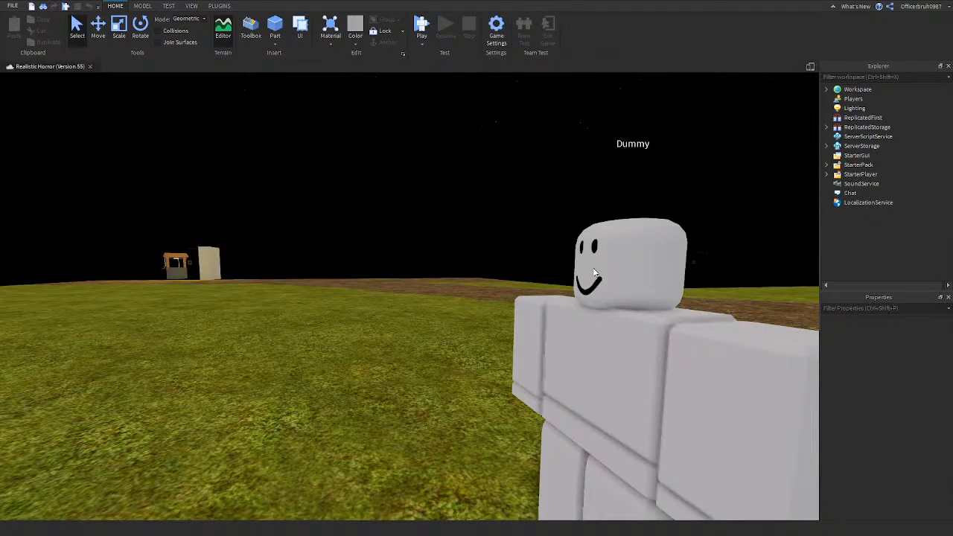
Survey the map of version 55 from above and check its output log
right_drag(448, 280, 445, 278)
key(e)
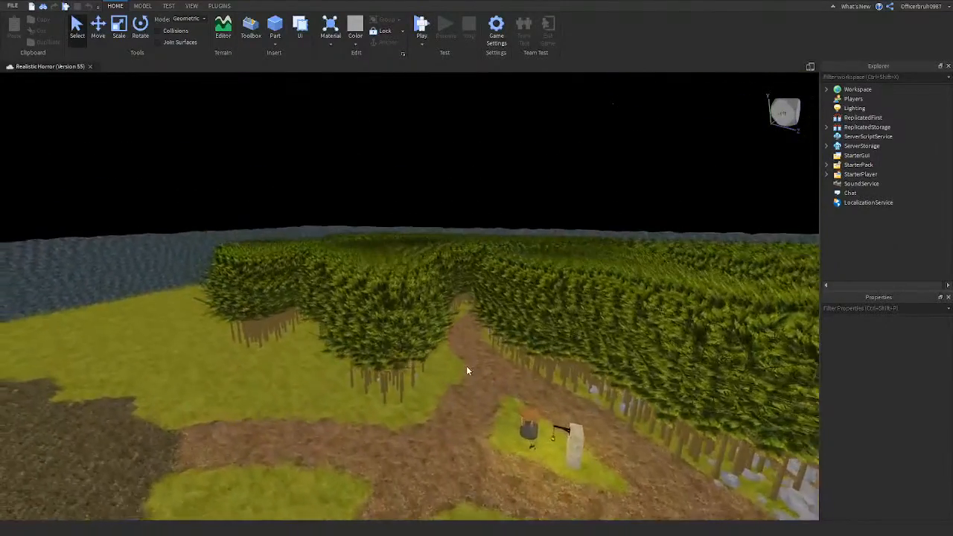
right_drag(466, 365, 461, 355)
key(s)
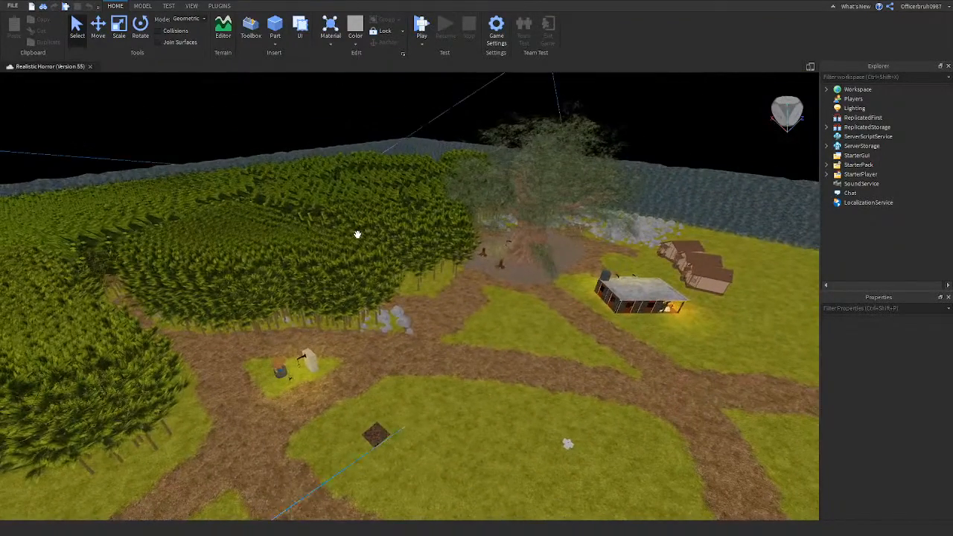
click(191, 6)
click(148, 20)
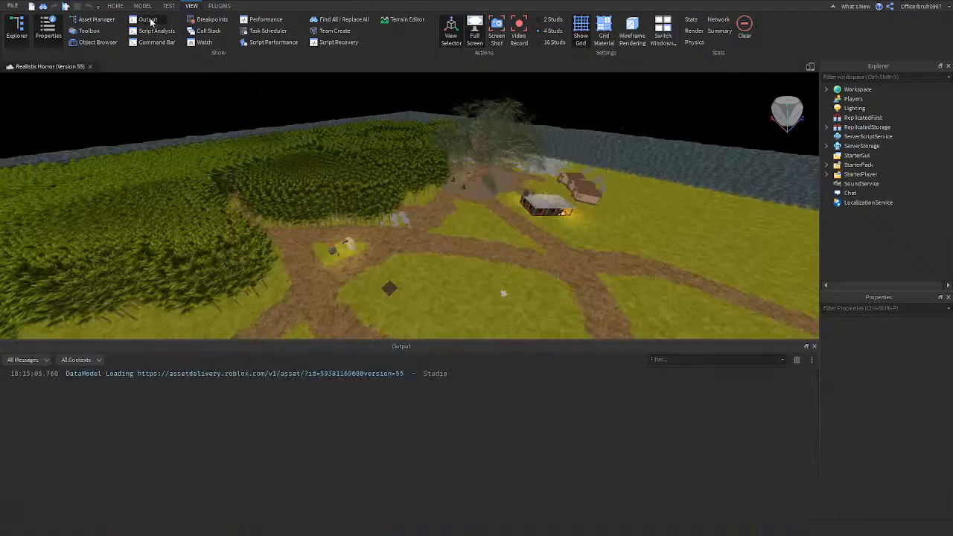
click(150, 23)
Examine the large tree, the row of wooden houses and the lit cabin up close
key(w)
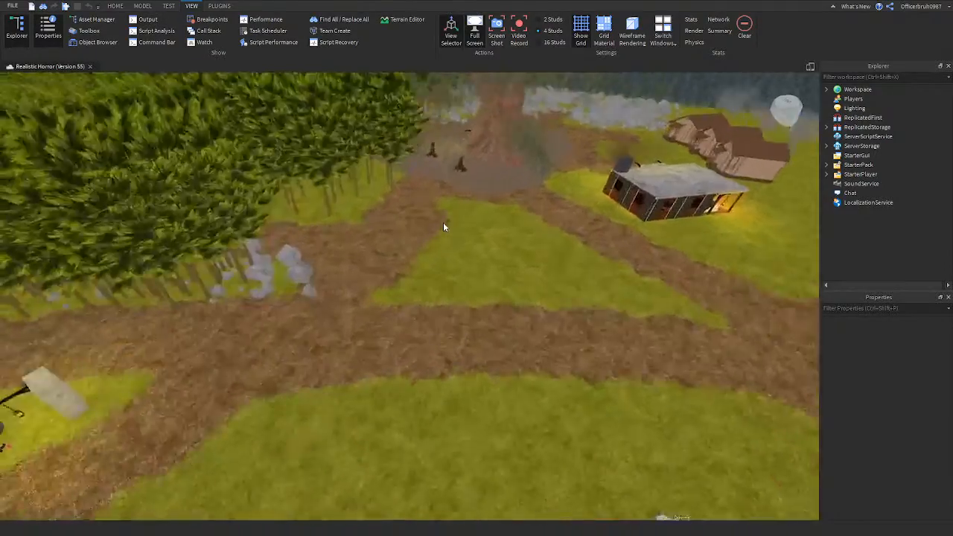
key(w)
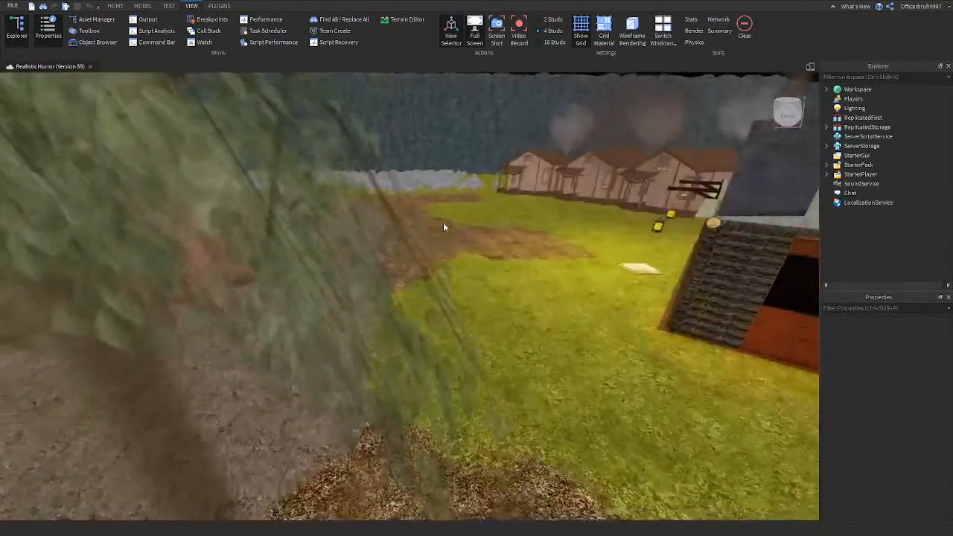
key(w)
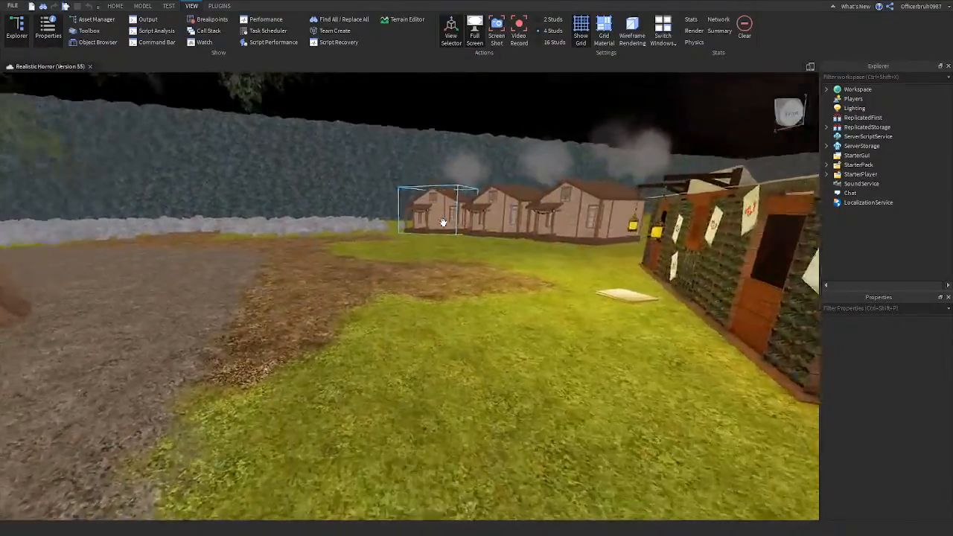
right_drag(443, 222, 426, 255)
Examine the well with its hanging lantern and the dirt path leading through the forest
key(w)
key(w)
key(w)
key(w)
key(w)
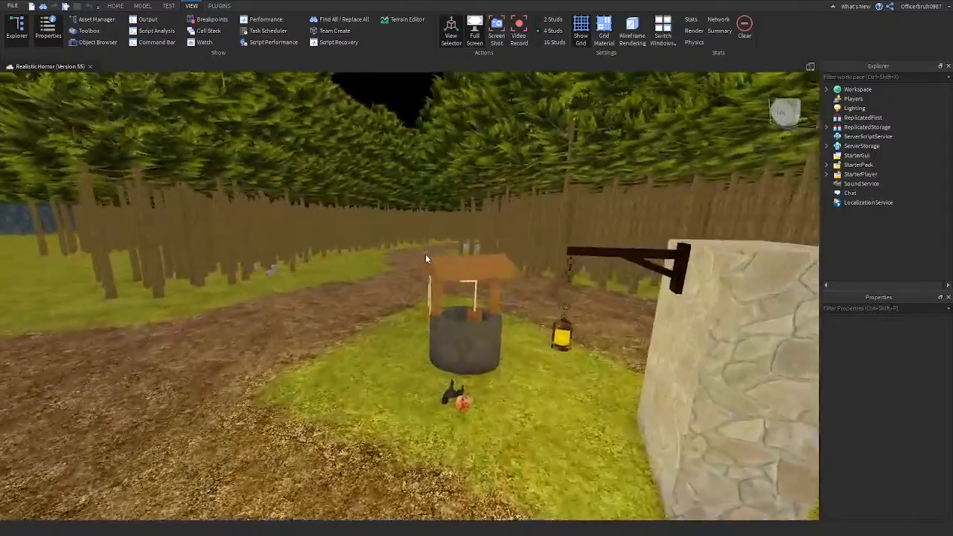
key(w)
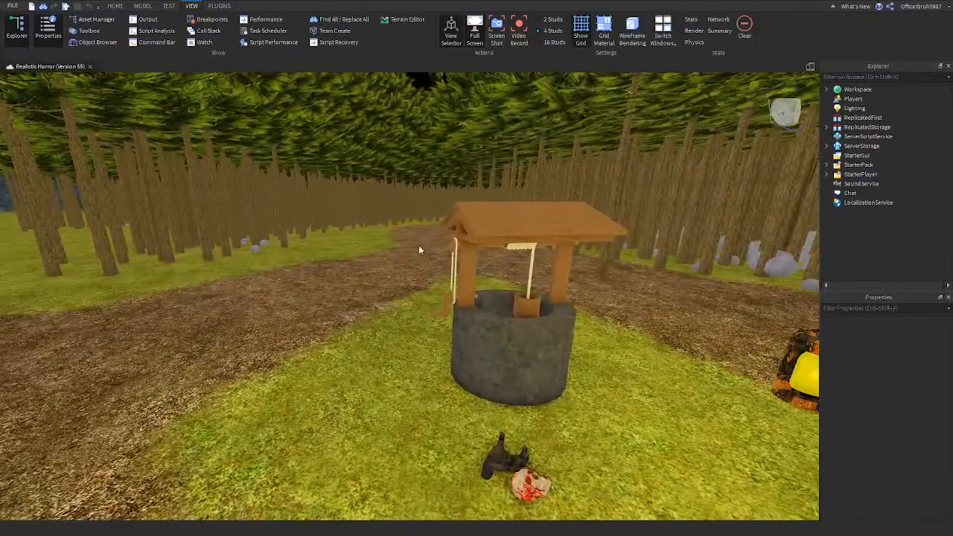
key(w)
right_drag(475, 158, 338, 196)
key(w)
key(w)
key(w)
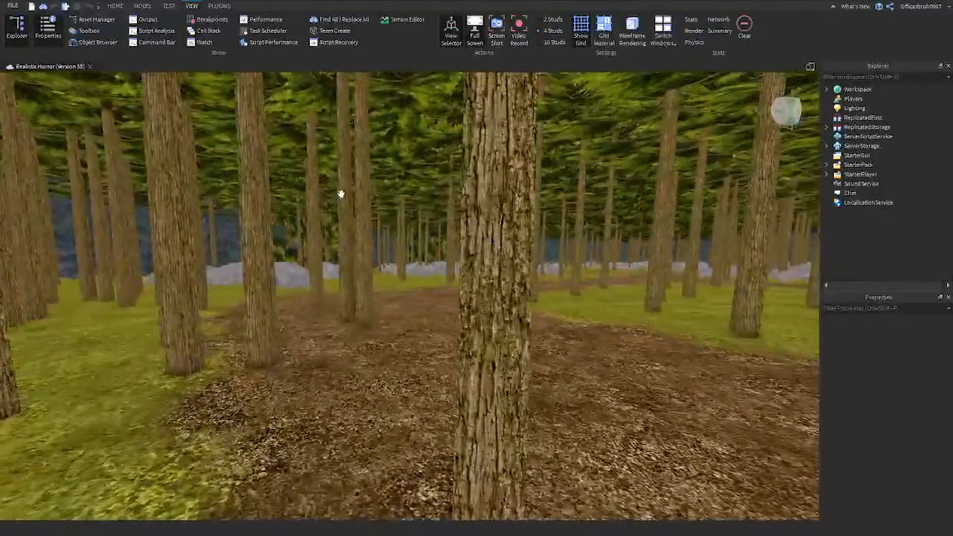
click(144, 20)
click(142, 21)
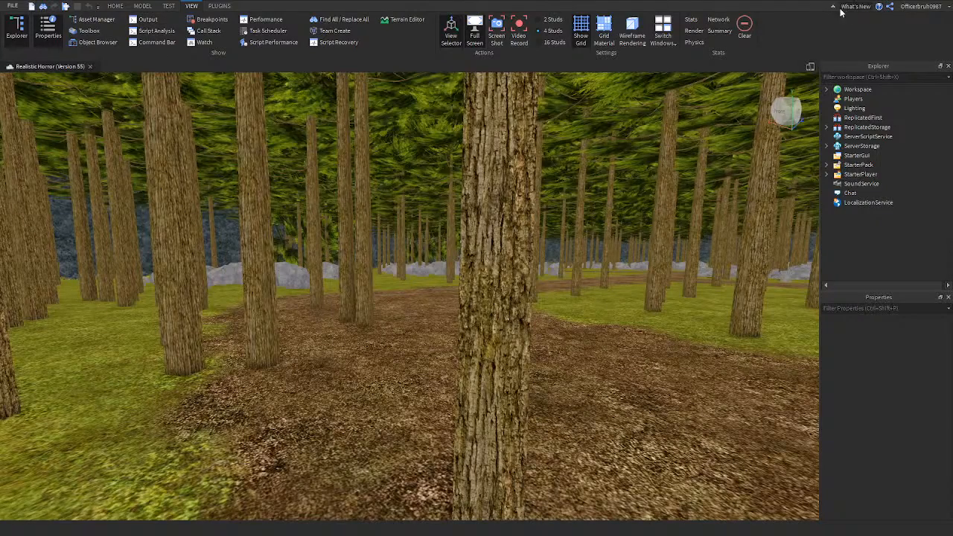
click(13, 6)
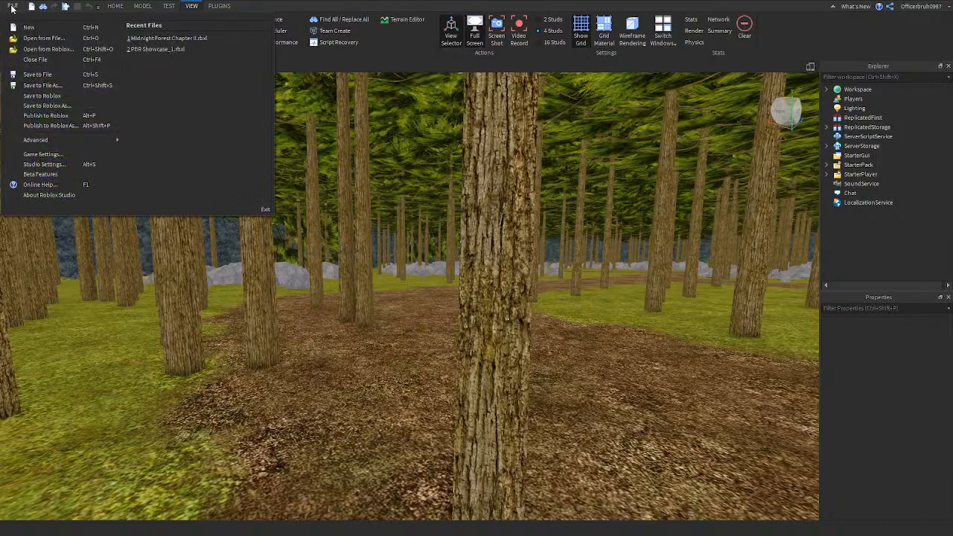
click(13, 6)
click(116, 6)
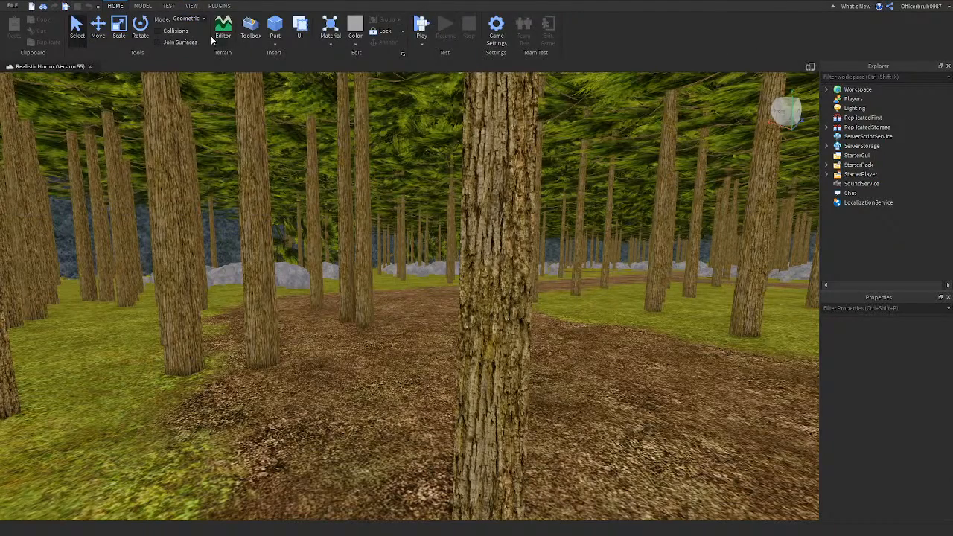
click(13, 6)
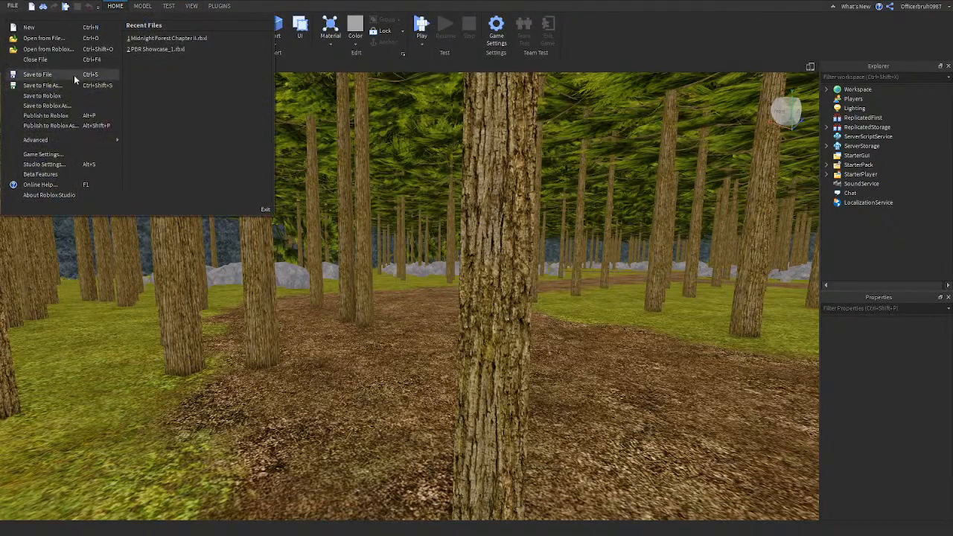
Close the version 55 place, find version 103 in the Realistic Horror version history and open it
click(270, 210)
click(477, 277)
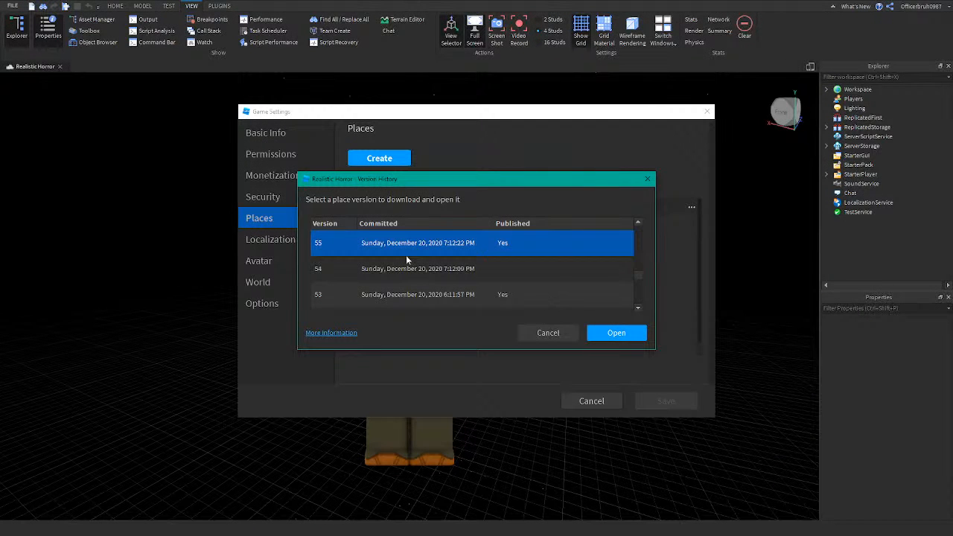
scroll(408, 249, up, 8)
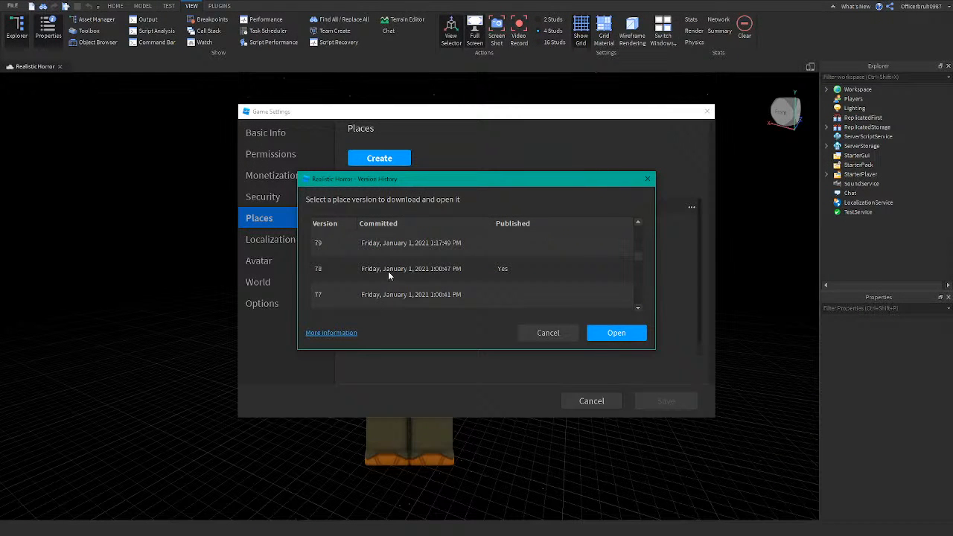
scroll(409, 286, up, 11)
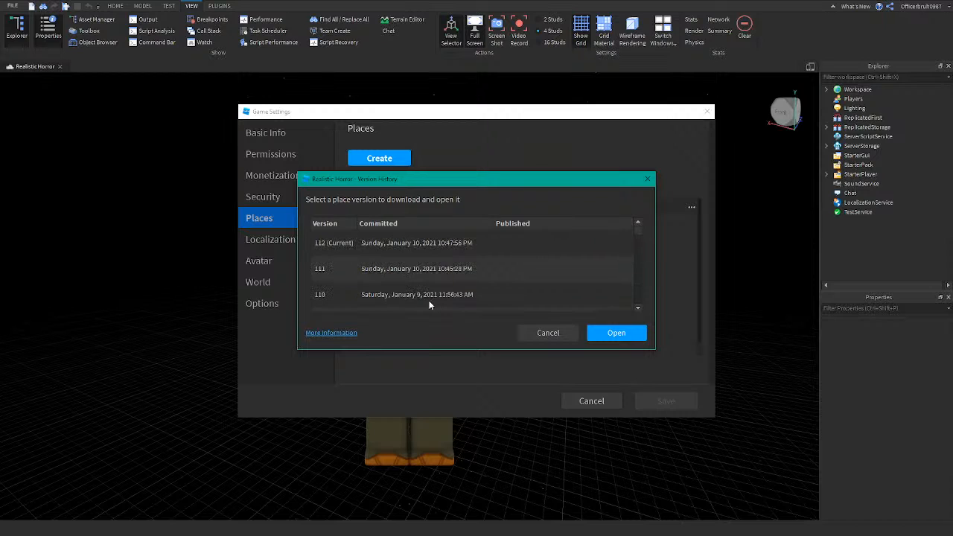
scroll(406, 256, down, 1)
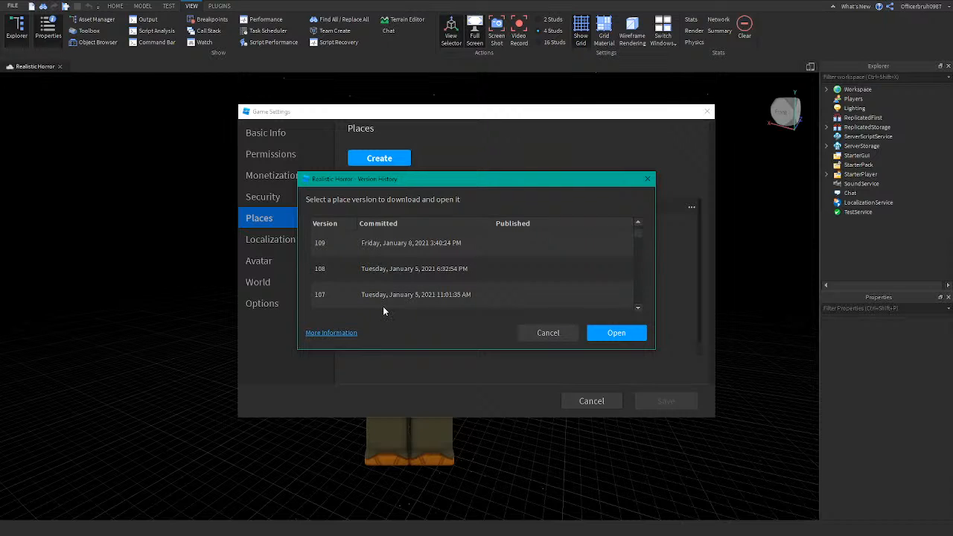
scroll(384, 308, down, 1)
scroll(351, 297, down, 1)
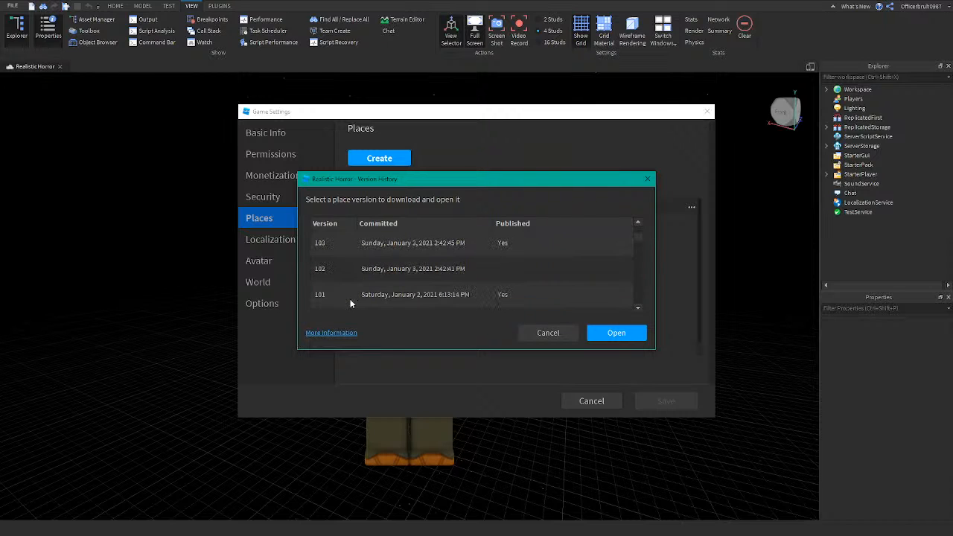
click(409, 253)
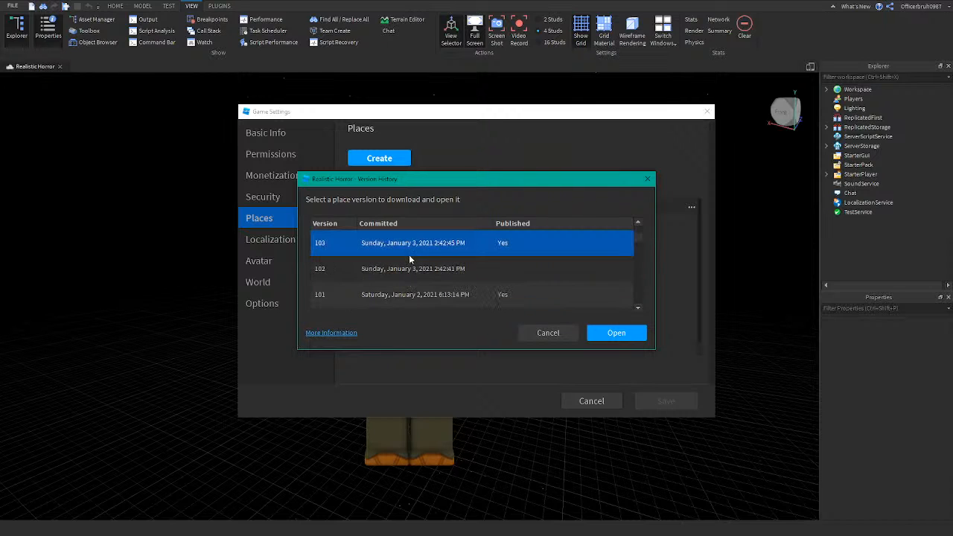
click(617, 334)
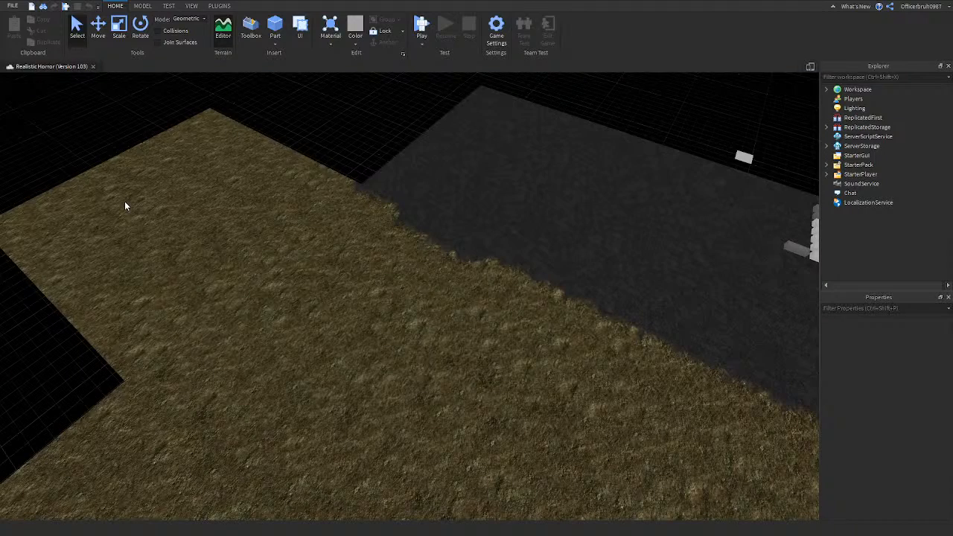
Examine the forest of version 103, including its tree trunks, dirt ground and grass patches
mouse_move(108, 163)
right_down()
mouse_move(96, 185)
mouse_move(117, 177)
right_up()
key(w)
key(w)
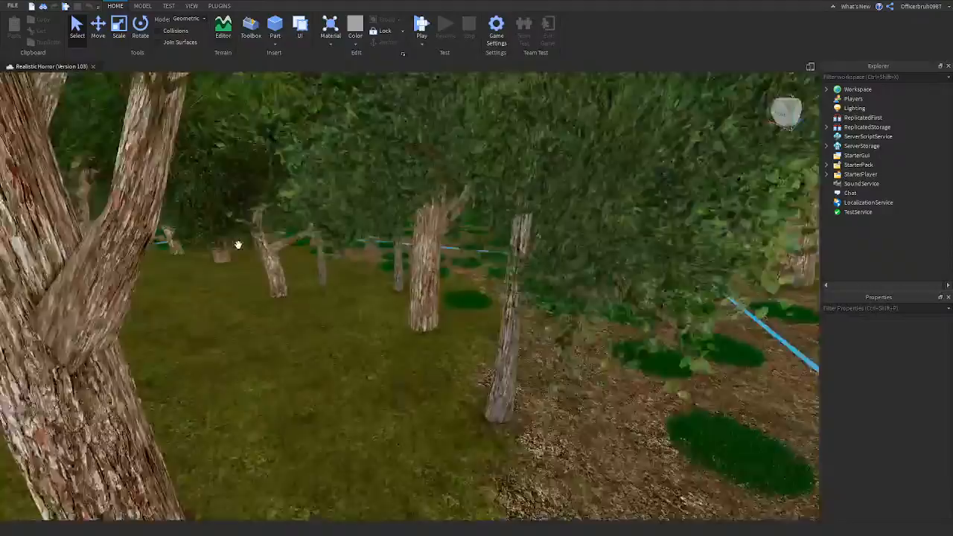
key(w)
right_drag(238, 244, 238, 244)
key(w)
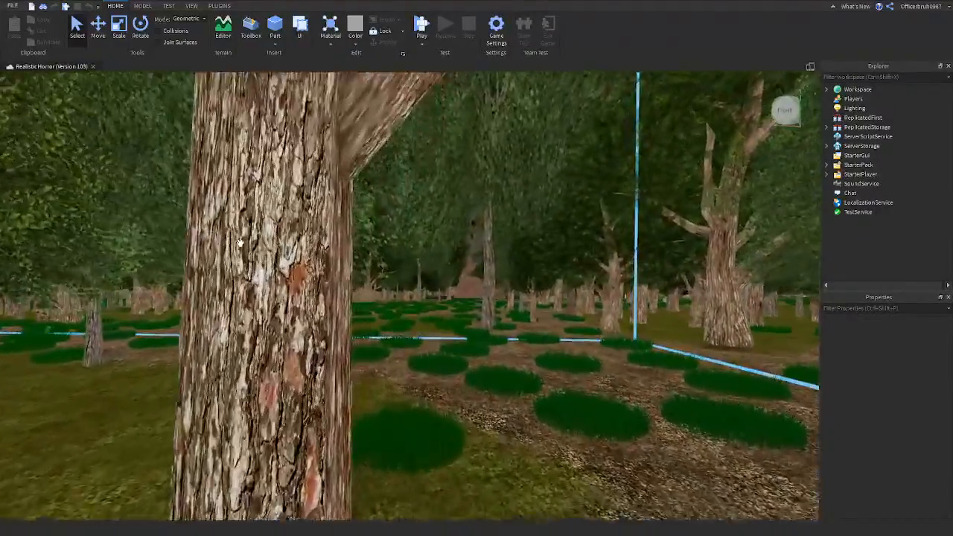
key(w)
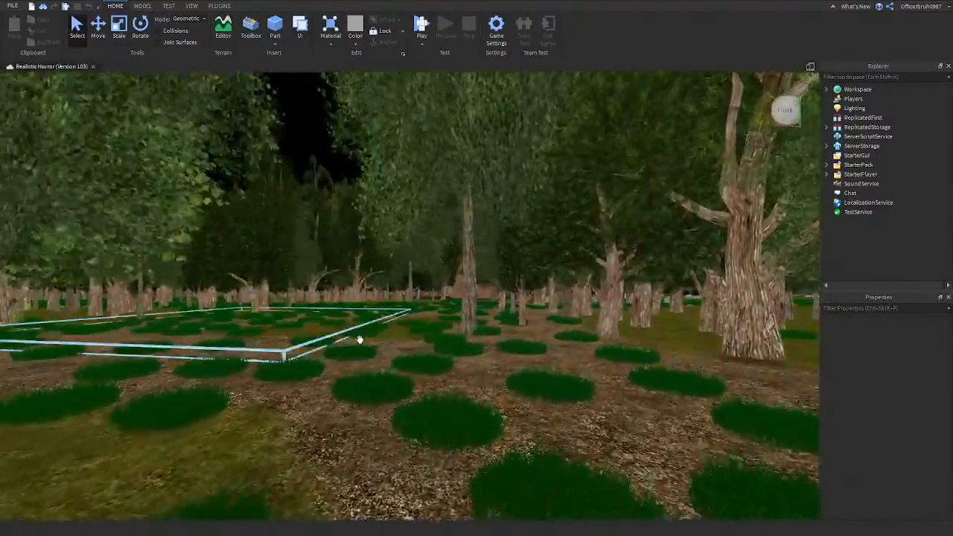
right_drag(384, 369, 386, 369)
key(w)
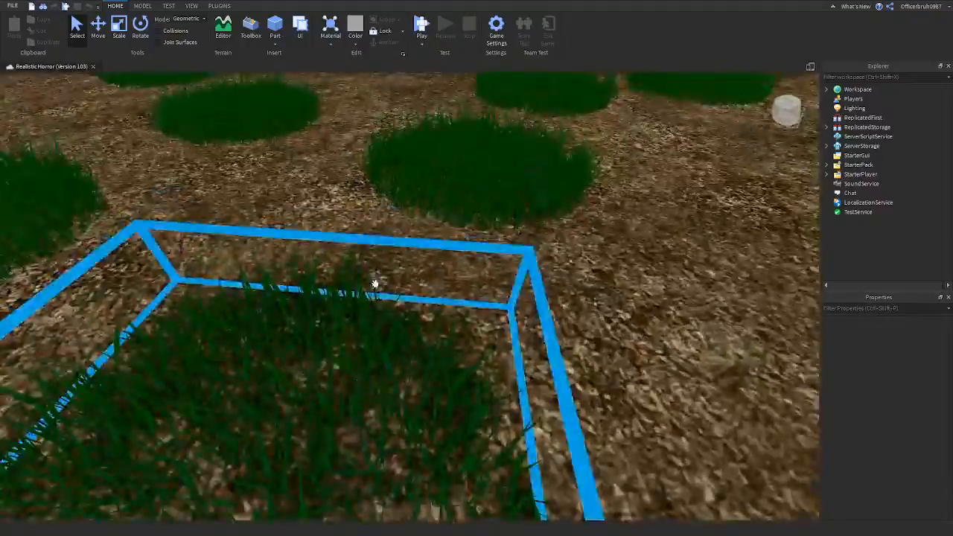
Go into the furnished wooden house and check the place's output log
right_drag(351, 261, 314, 187)
key(w)
key(w)
key(w)
key(w)
click(192, 6)
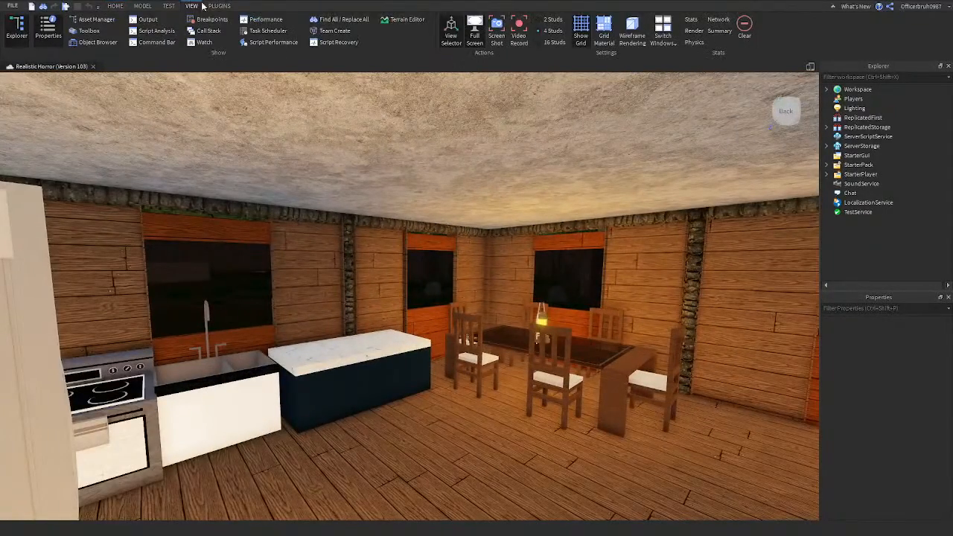
click(146, 19)
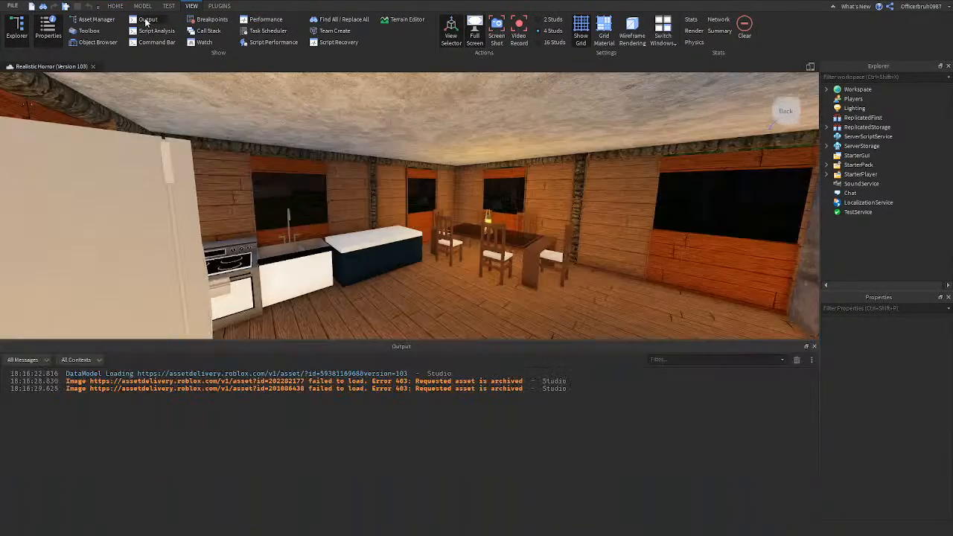
click(147, 21)
Inspect the house interior around the dining table with its lantern and select the model there
right_drag(279, 118, 285, 122)
key(w)
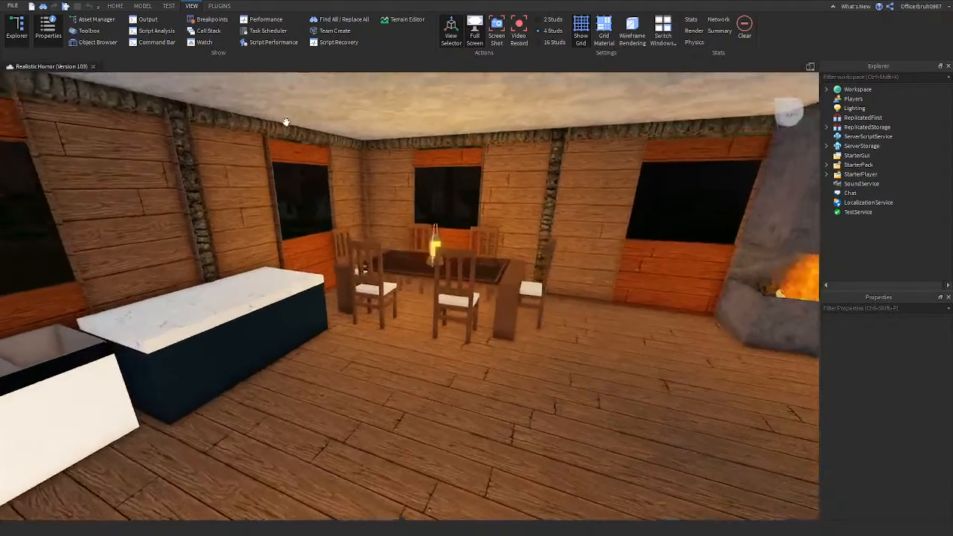
click(439, 224)
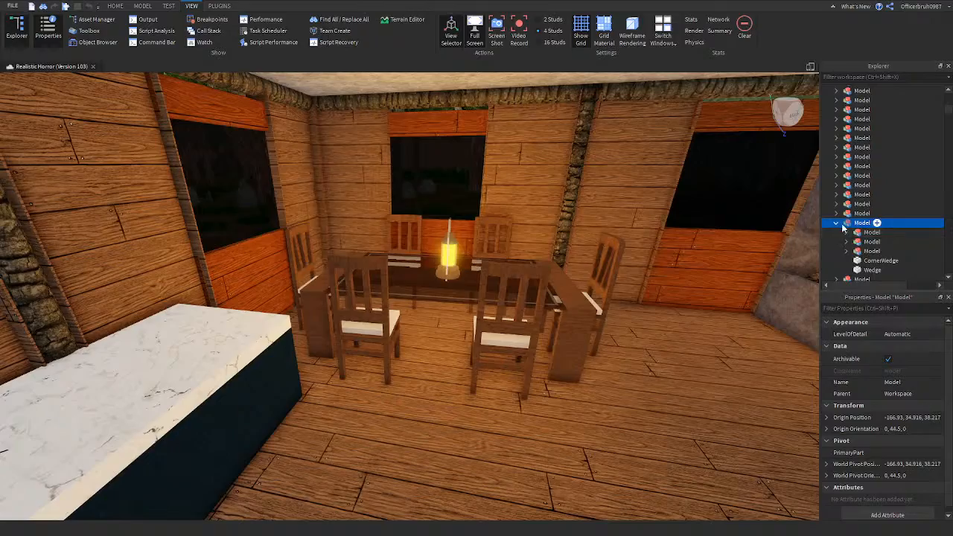
key(w)
right_drag(726, 226, 722, 260)
key(w)
key(w)
key(s)
right_drag(295, 304, 365, 342)
key(s)
key(w)
key(w)
key(w)
key(w)
key(w)
Explore the area with the warmly lit stone walls and leave it for a view over the map's boundary wall
right_drag(416, 361, 413, 312)
key(w)
click(422, 362)
key(w)
key(w)
key(w)
key(s)
key(w)
key(w)
key(w)
right_drag(399, 259, 371, 386)
key(w)
key(s)
key(w)
key(w)
key(w)
key(w)
key(s)
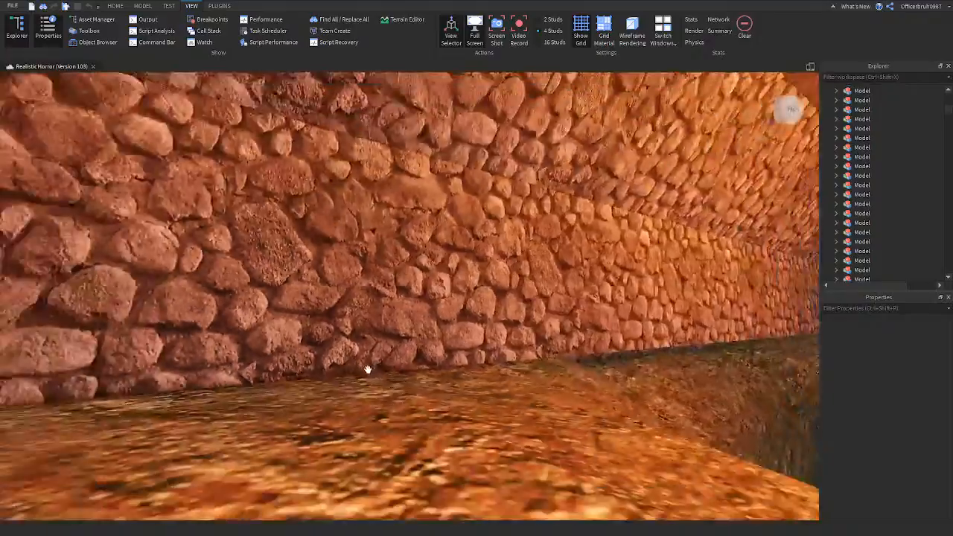
right_drag(374, 345, 387, 355)
key(w)
key(w)
key(w)
key(w)
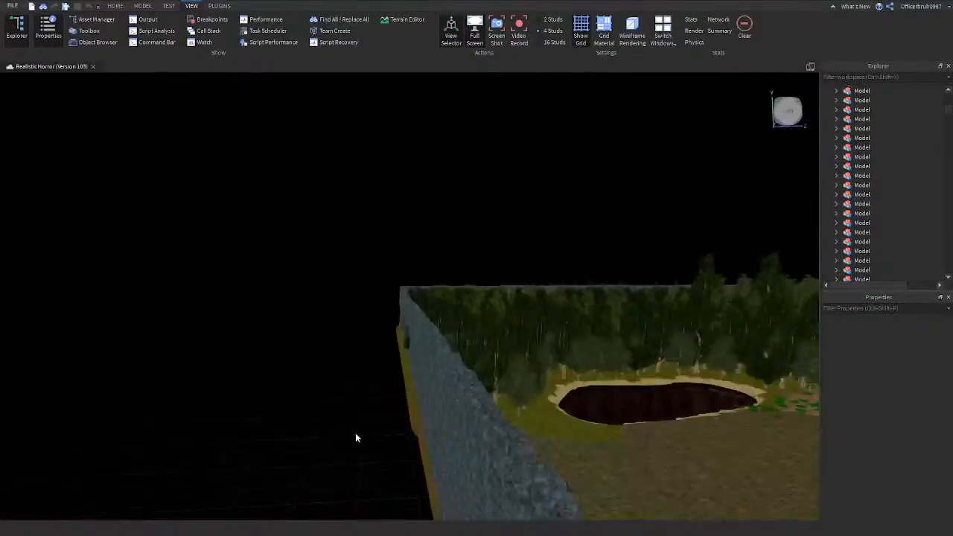
Examine the dark pond, its sandy shore and the surrounding trees up close
right_drag(355, 431, 356, 432)
key(w)
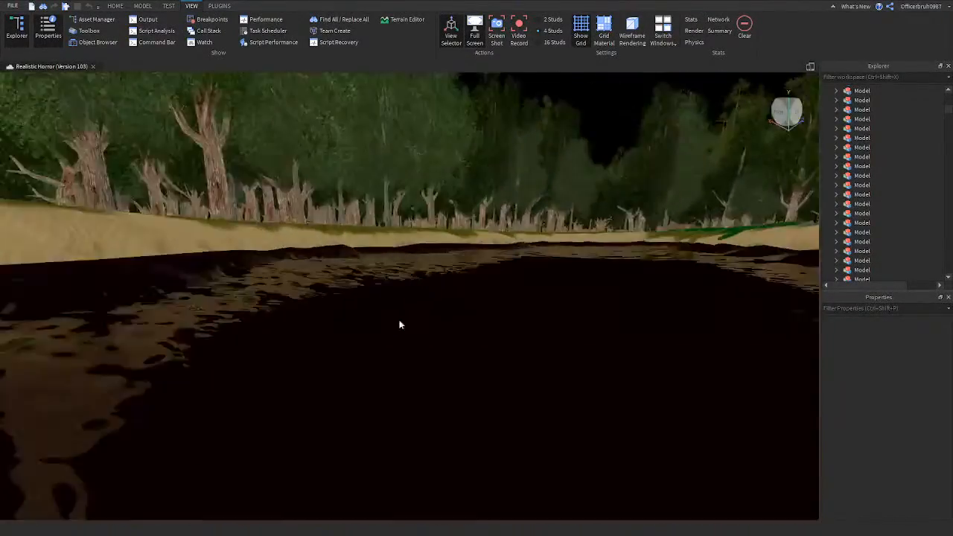
key(w)
right_drag(418, 309, 416, 315)
key(w)
key(s)
key(w)
key(w)
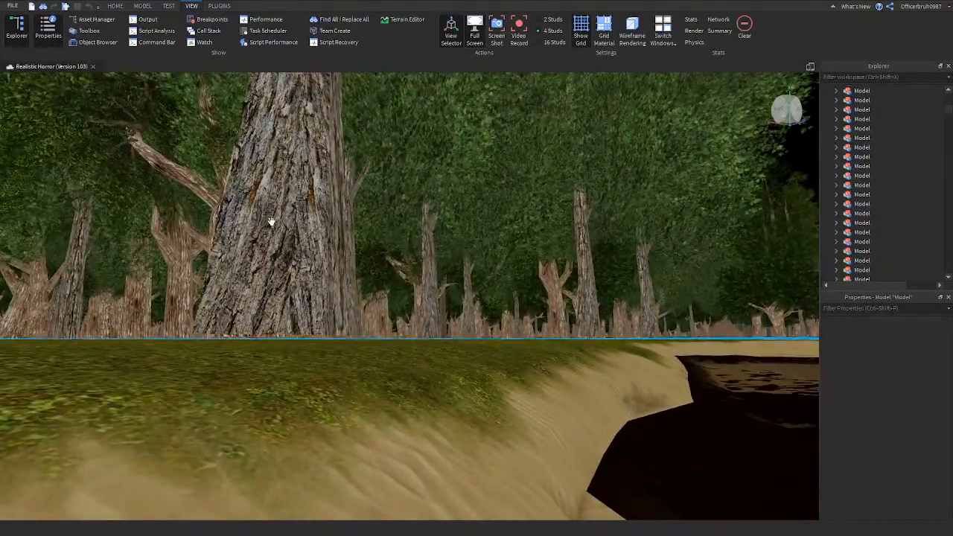
Select the model by the pond and survey the grass-lined path and the clearing with the raised block
click(271, 222)
right_drag(282, 224, 283, 225)
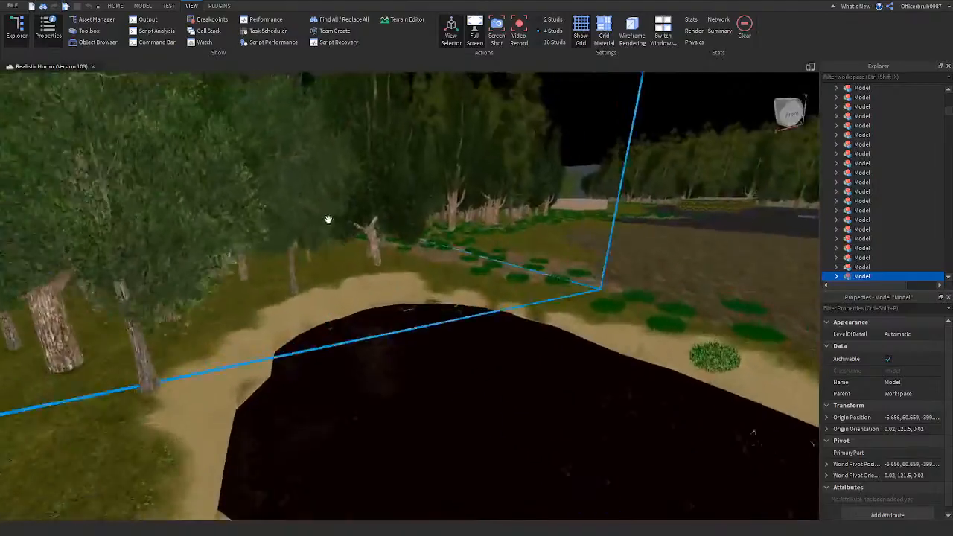
key(w)
right_drag(450, 234, 404, 214)
key(w)
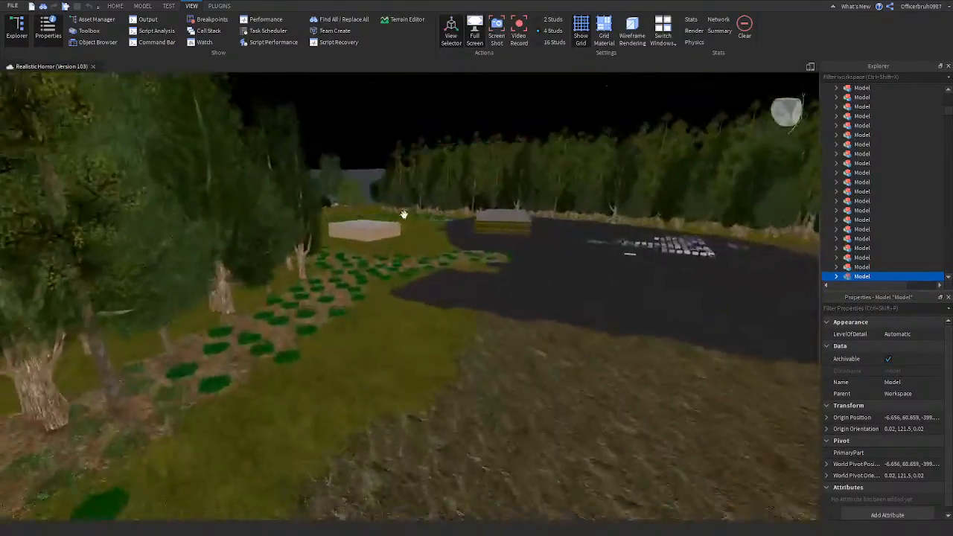
key(w)
right_drag(346, 211, 345, 210)
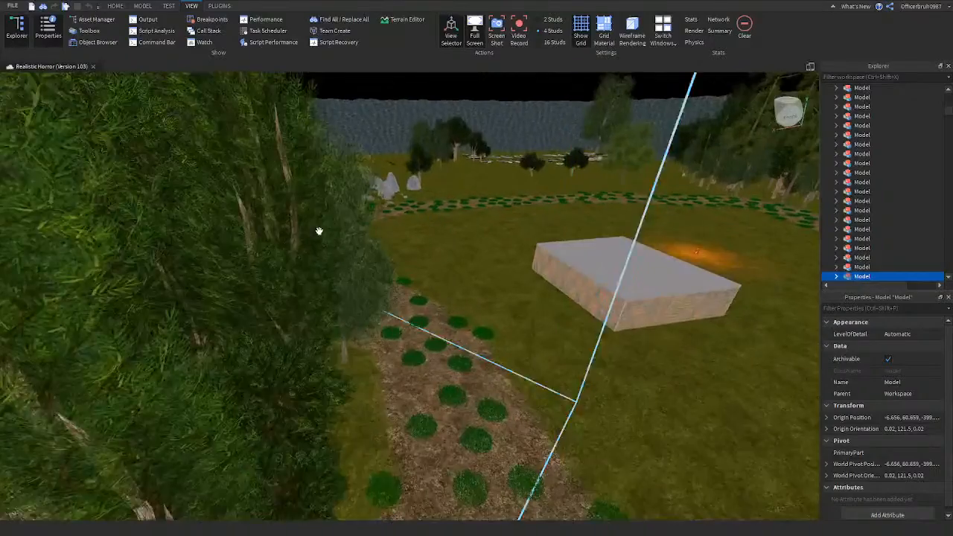
key(w)
Check the Studio rendering settings, then set the Lighting technology to Future and enable GlobalShadows
click(46, 163)
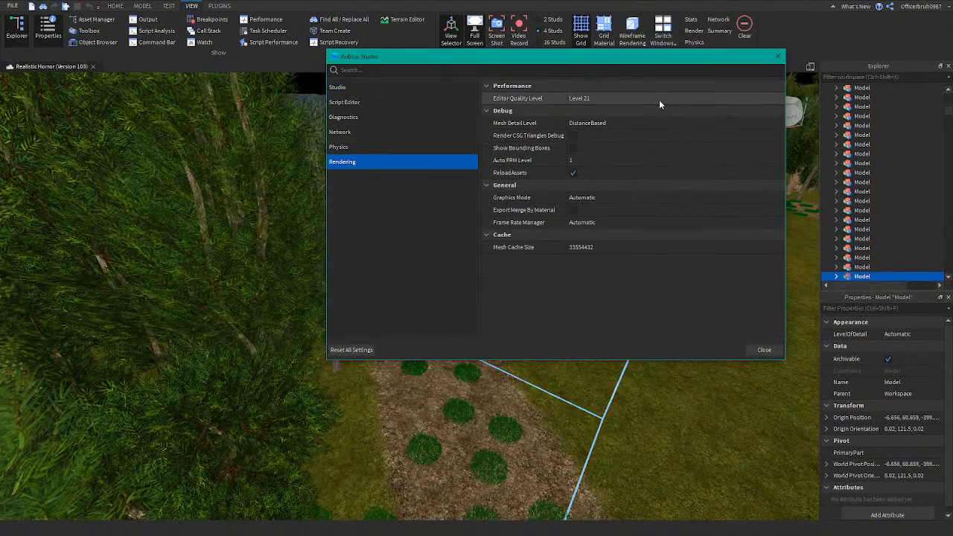
click(760, 353)
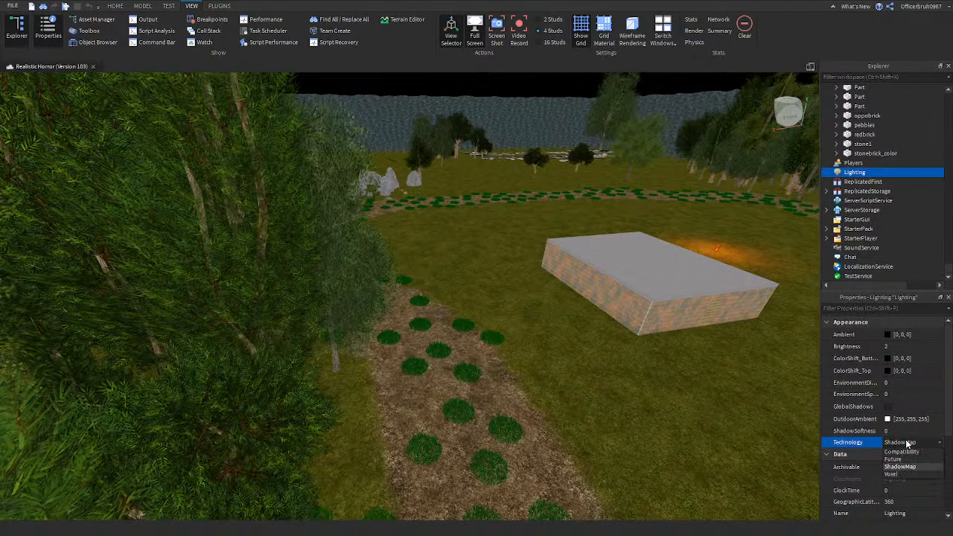
click(903, 466)
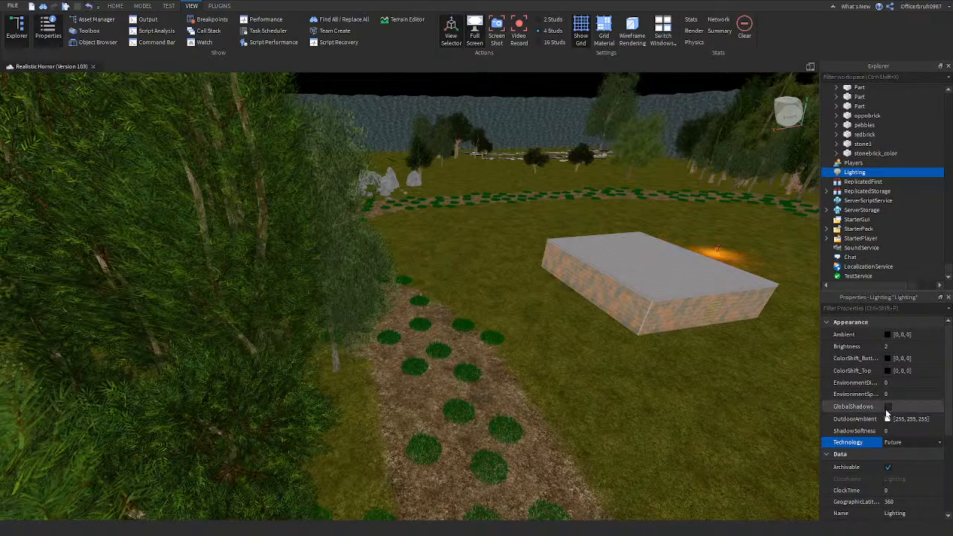
click(887, 407)
Set the Lighting's FogEnd and FogStart to extremely large values to push the fog out of the scene
right_drag(640, 362, 634, 367)
key(w)
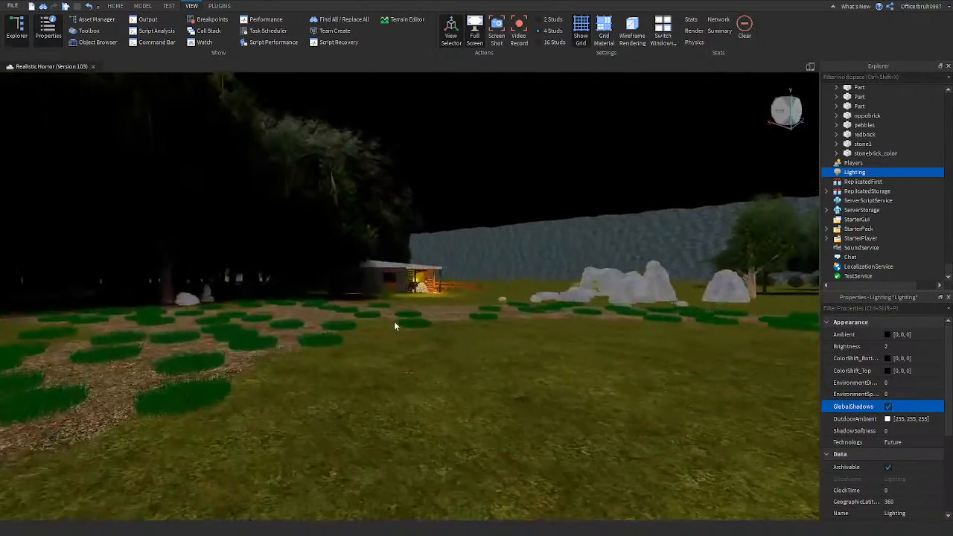
mouse_move(394, 323)
right_down()
mouse_move(374, 317)
mouse_move(389, 308)
right_up()
key(w)
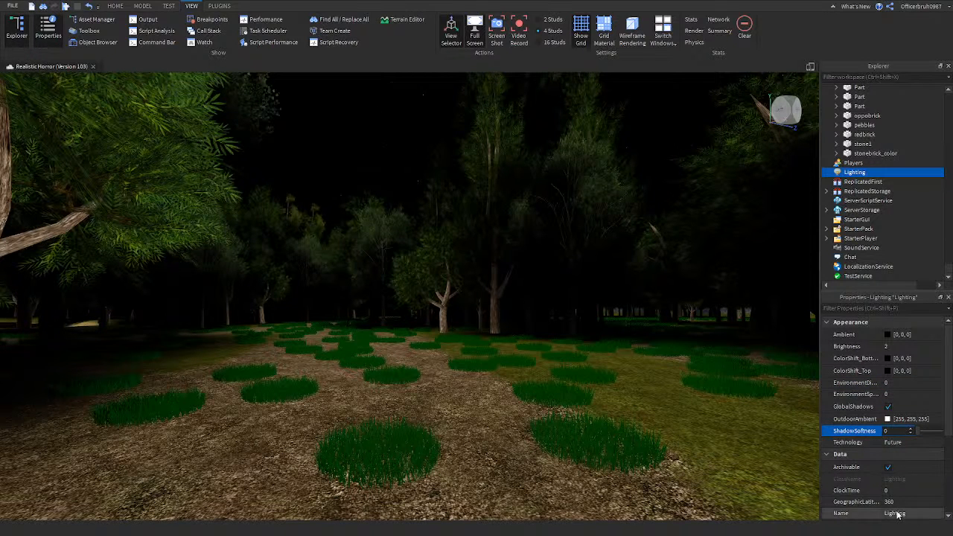
scroll(894, 499, down, 1)
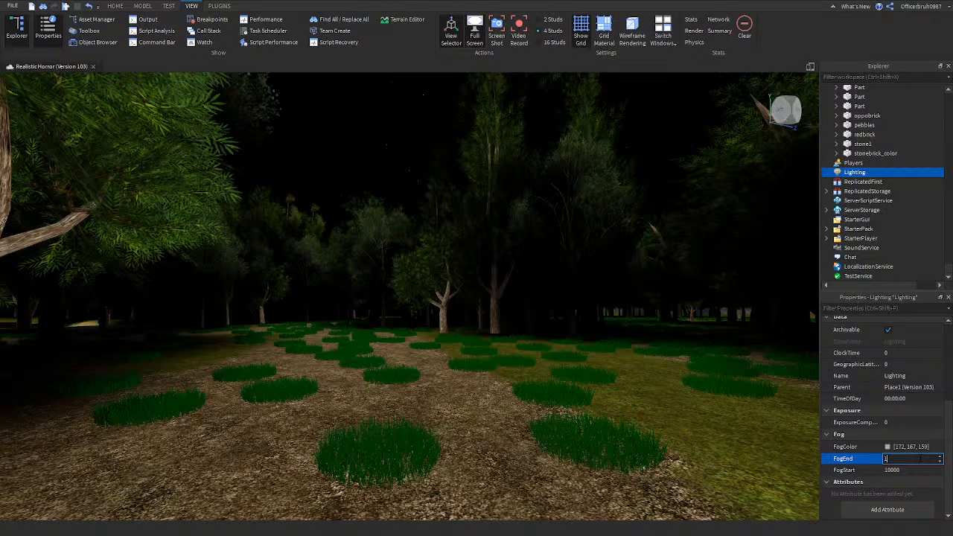
text(0)
key(Return)
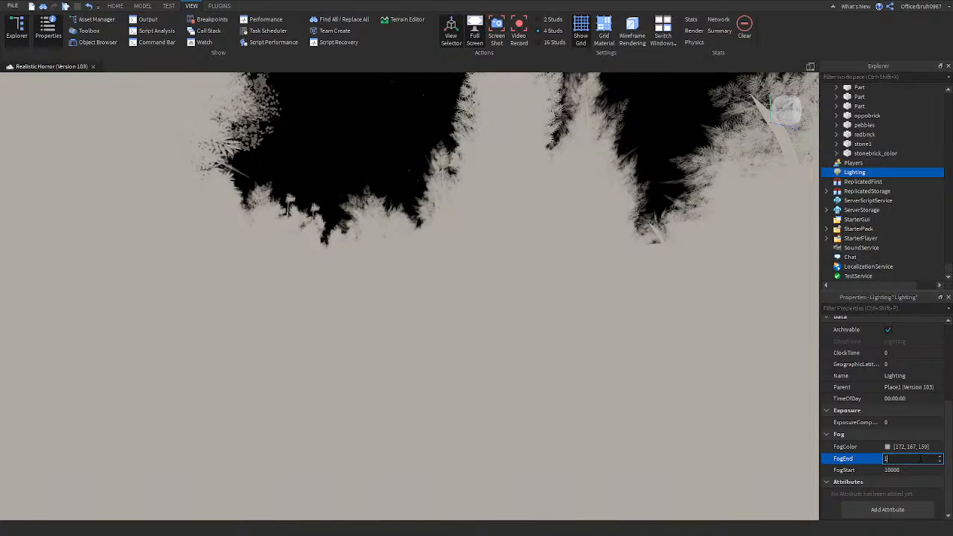
text(00000000000)
key(Return)
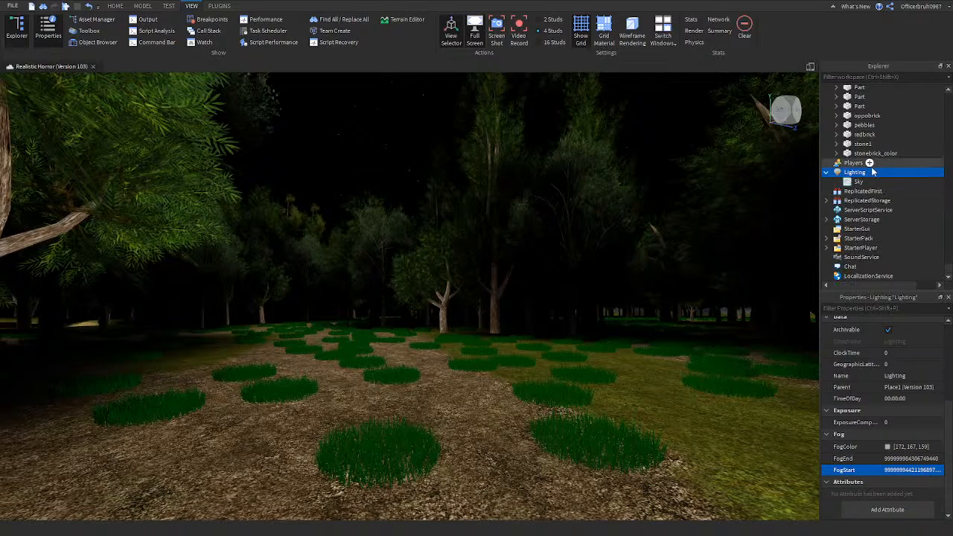
Add an Atmosphere object to Lighting and set its Density to 0.875
click(835, 233)
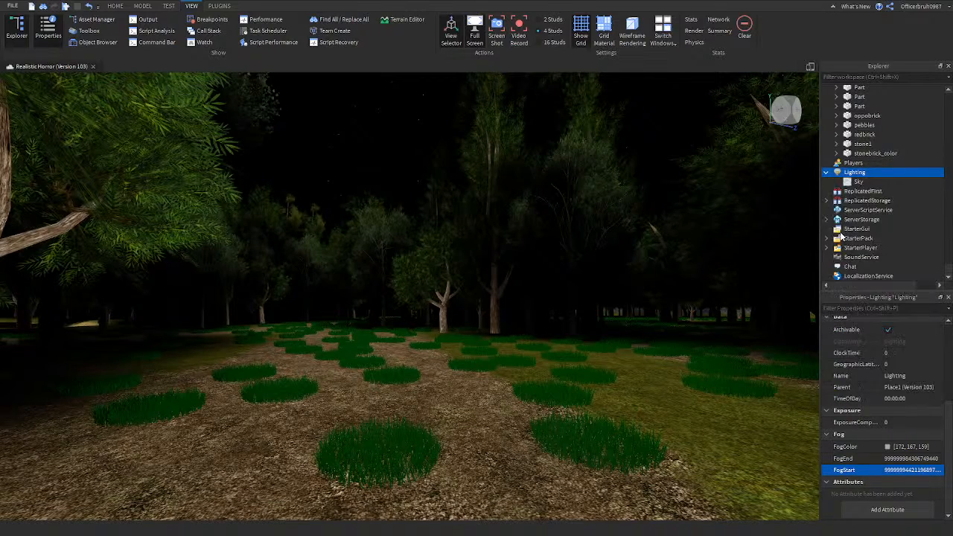
right_drag(734, 296, 734, 297)
right_drag(735, 296, 768, 283)
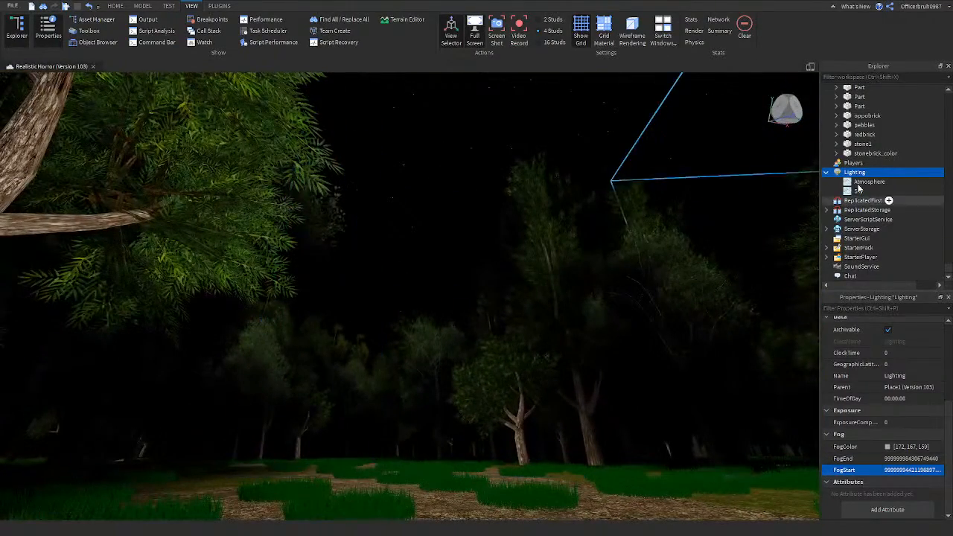
click(868, 182)
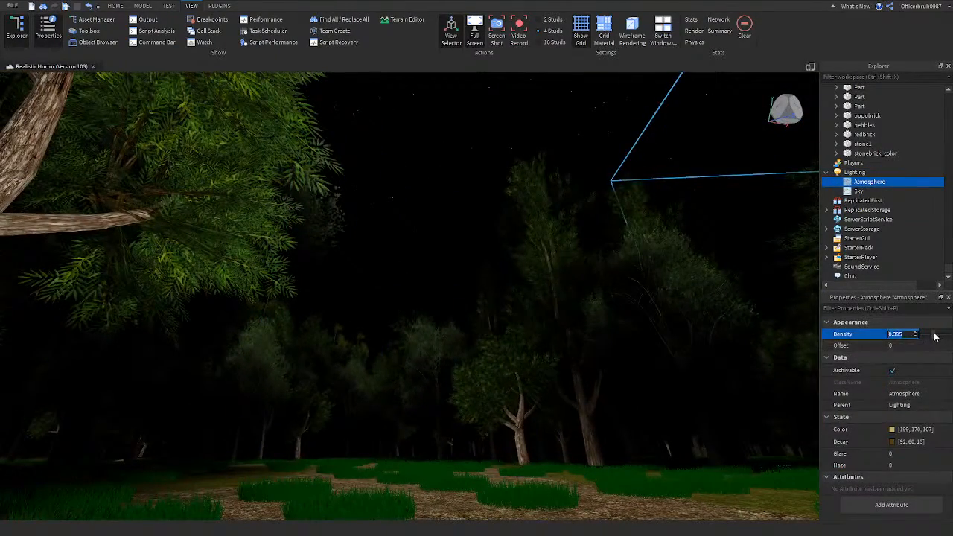
drag(935, 337, 946, 338)
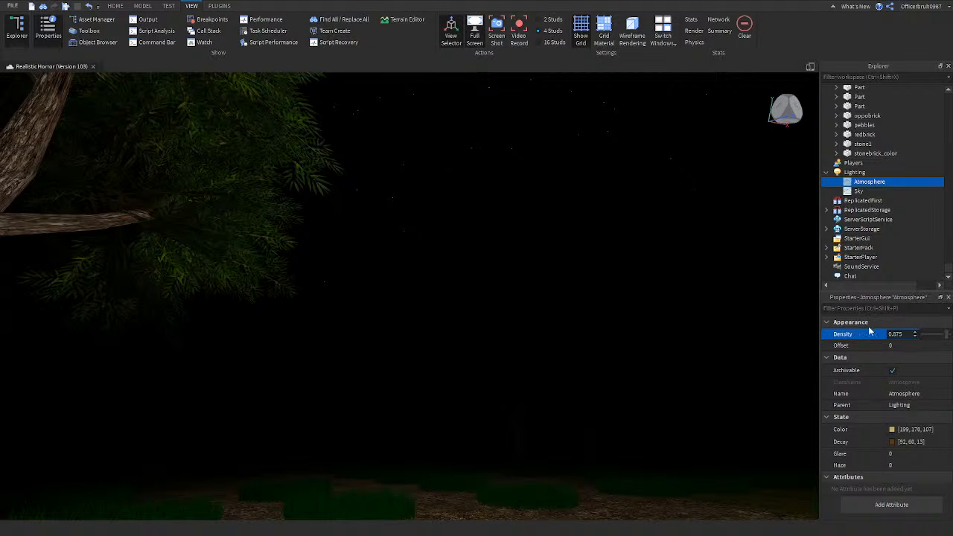
right_drag(629, 326, 628, 326)
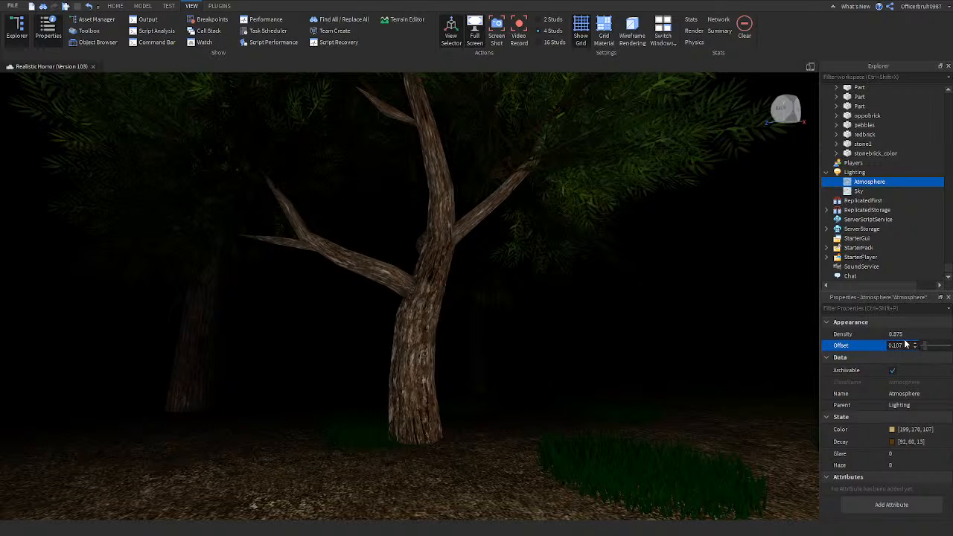
Set the Atmosphere's Offset to 0.911, its Color to [35, 35, 35] and its Decay to [39, 39, 39]
mouse_move(599, 252)
right_down()
mouse_move(608, 255)
mouse_move(585, 220)
mouse_move(588, 242)
right_up()
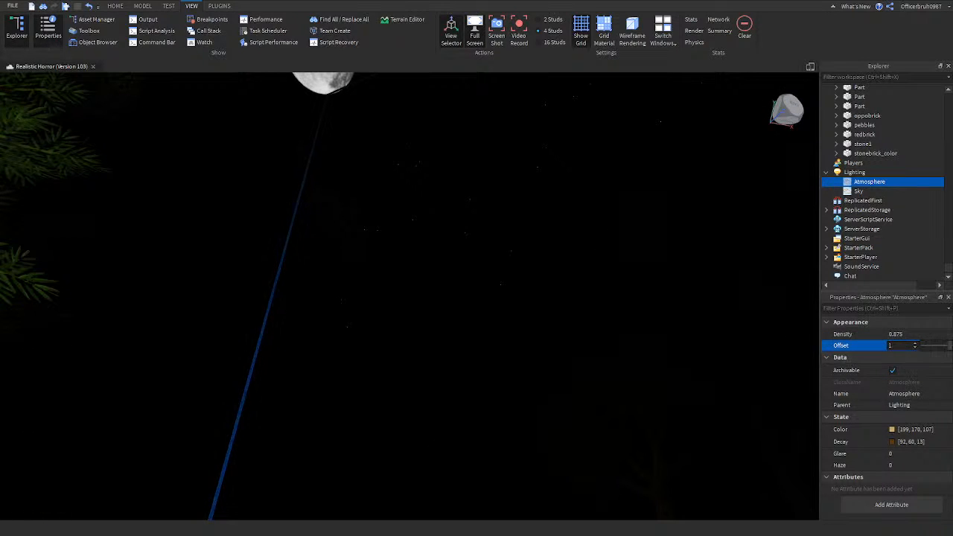
click(891, 429)
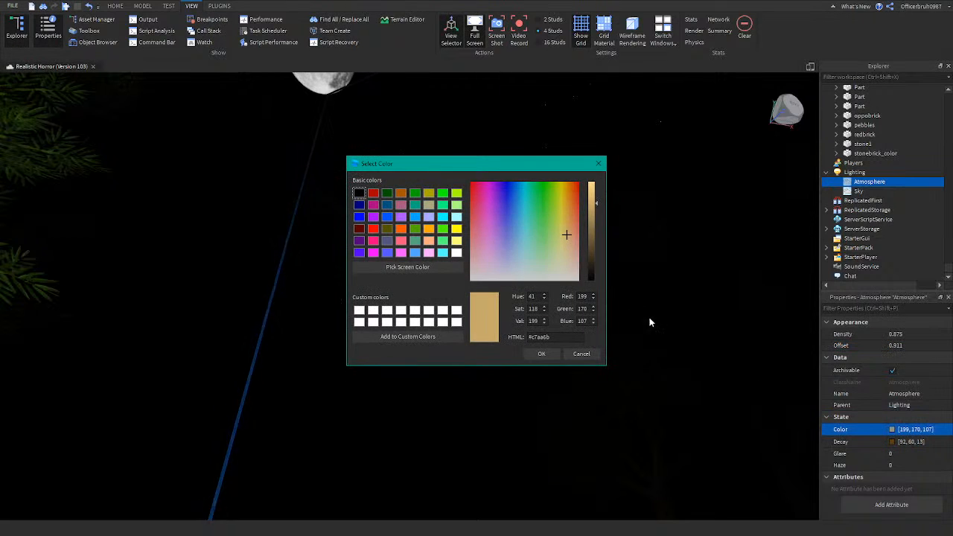
drag(592, 254, 593, 268)
click(542, 352)
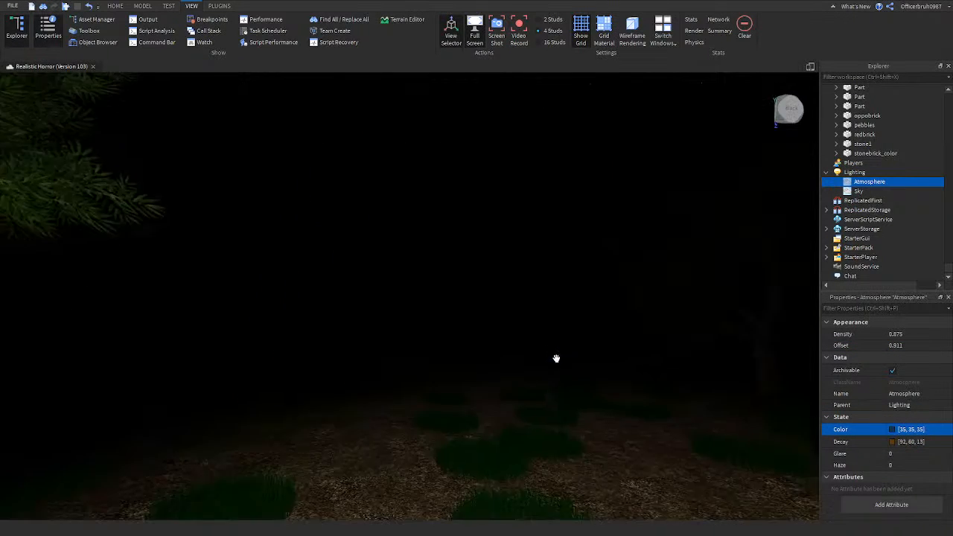
click(892, 442)
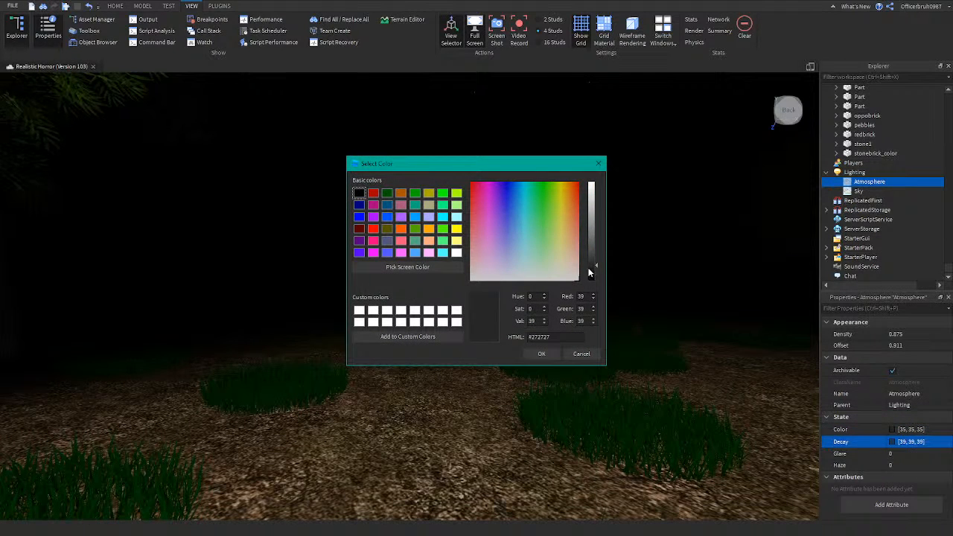
click(541, 353)
Raise the Atmosphere's Glare to 3.93 and Haze to 2.68 while judging the effect around the moon
right_drag(536, 357, 640, 393)
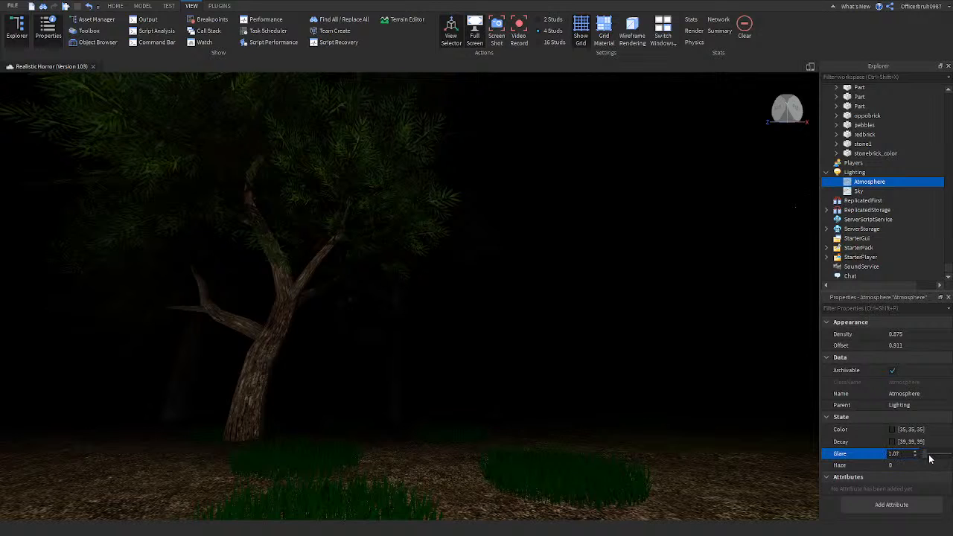
drag(929, 458, 930, 457)
right_drag(733, 395, 756, 380)
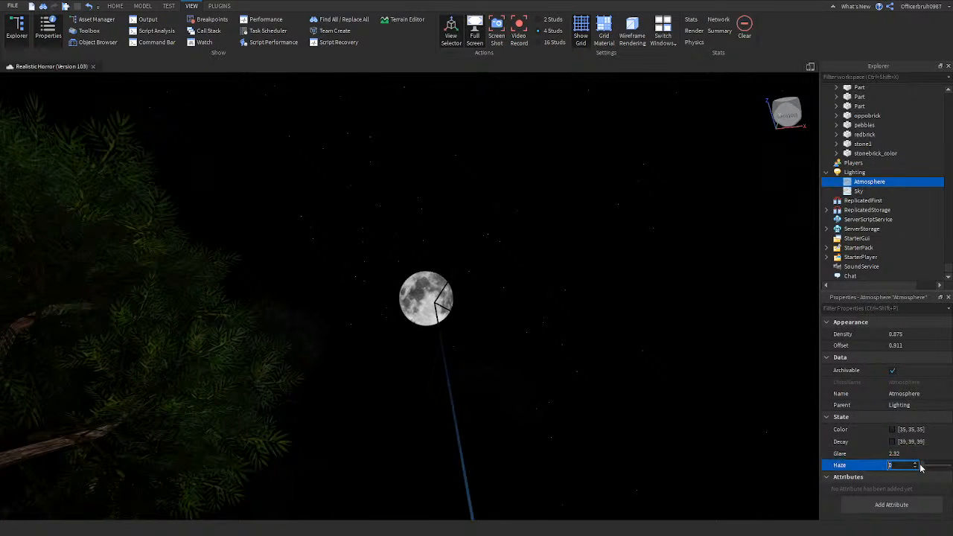
drag(928, 469, 929, 471)
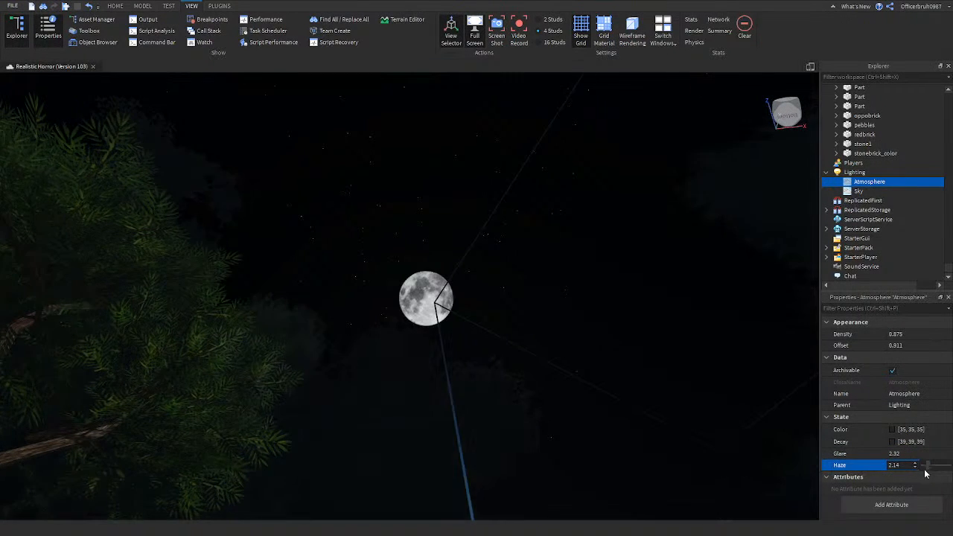
right_drag(685, 419, 700, 418)
right_drag(685, 345, 687, 350)
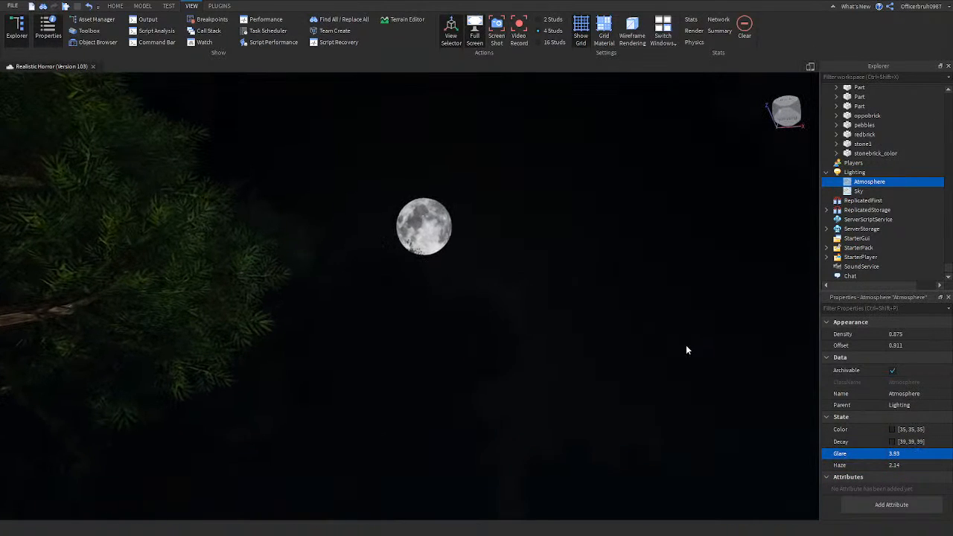
drag(928, 466, 929, 467)
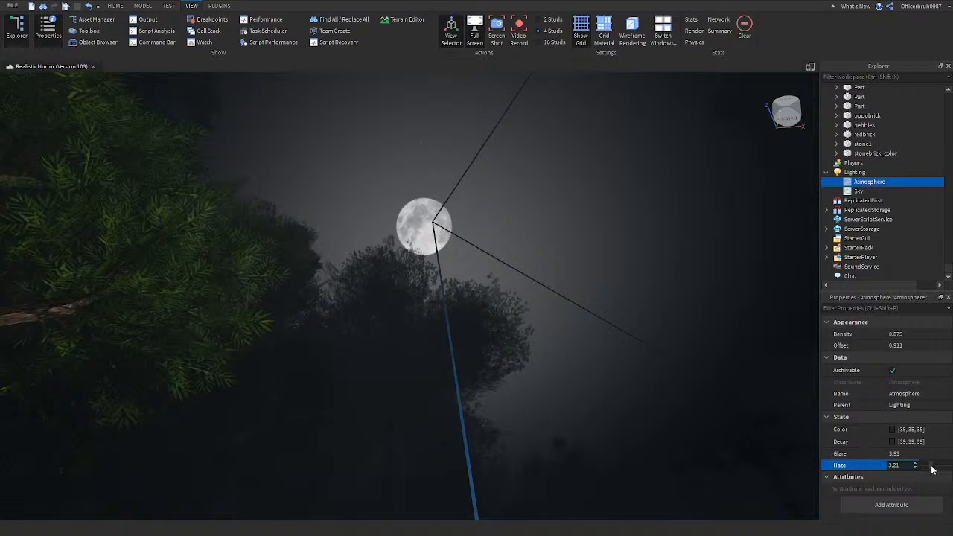
drag(932, 468, 930, 467)
right_drag(707, 439, 708, 424)
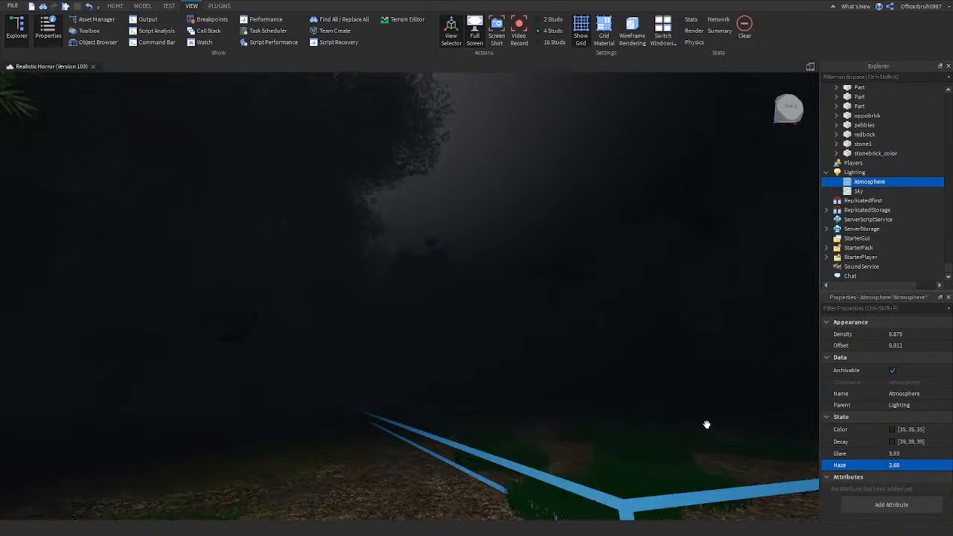
Set both the Decay and the Color of the Atmosphere to black [0, 0, 0]
click(892, 442)
drag(593, 273, 591, 286)
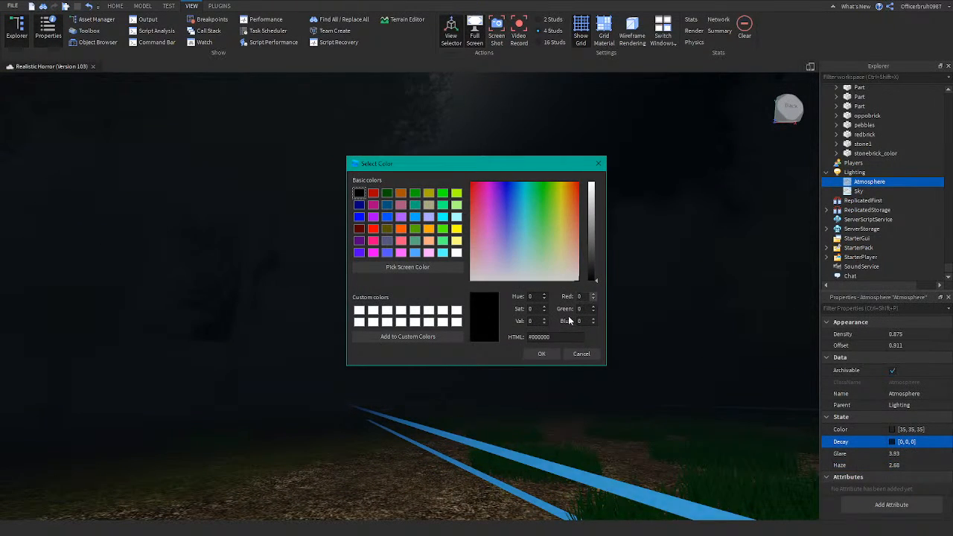
click(542, 355)
click(892, 429)
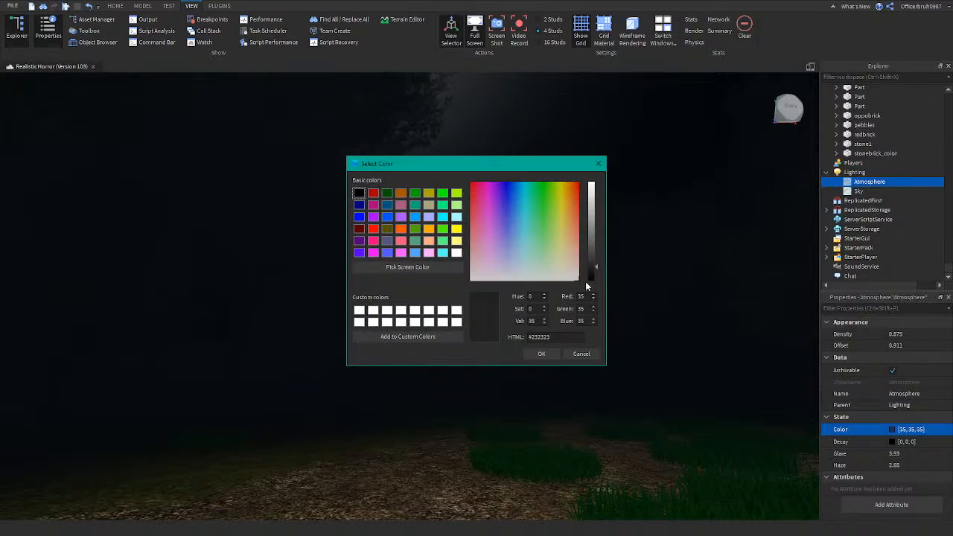
click(540, 355)
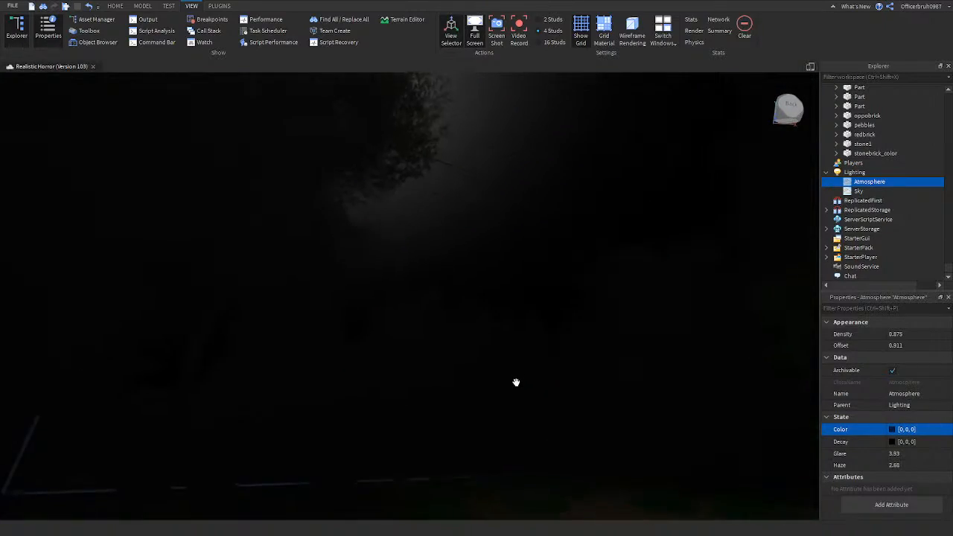
Survey the darkened grass-patch path and browse the object types that can be inserted into Lighting
right_drag(551, 398, 549, 392)
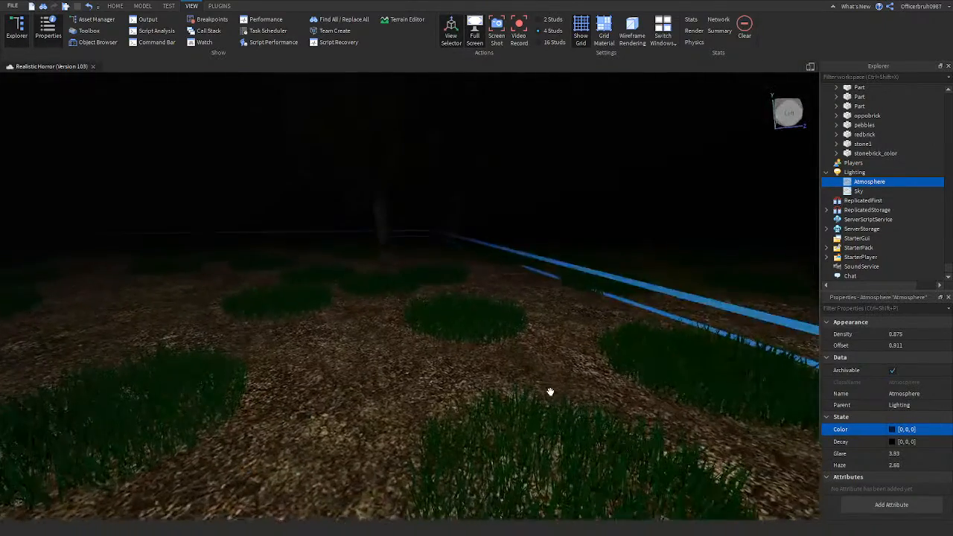
key(w)
key(a)
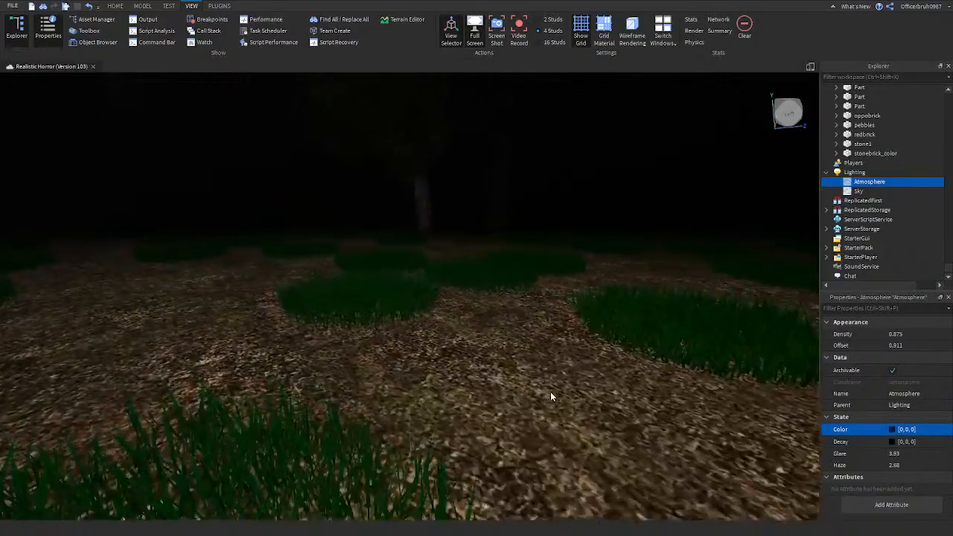
key(w)
key(a)
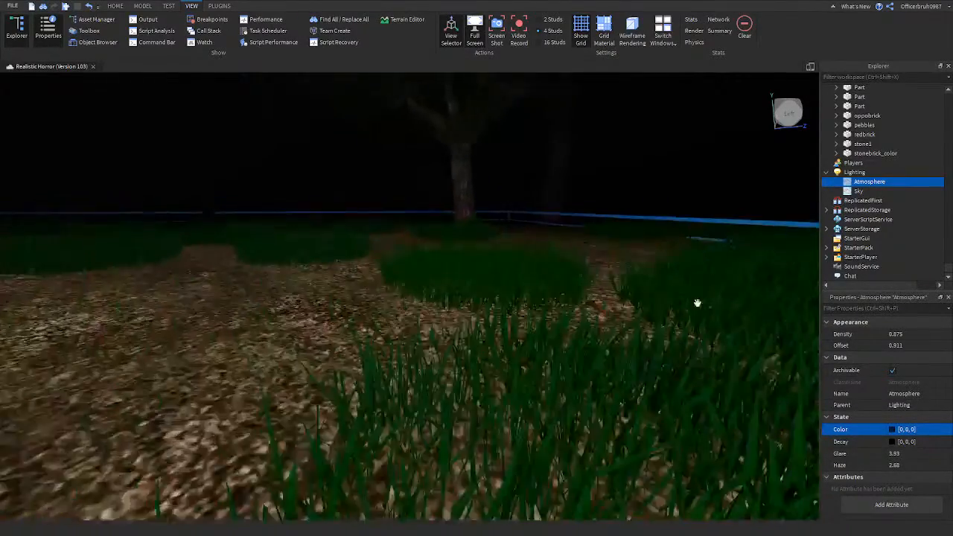
click(871, 172)
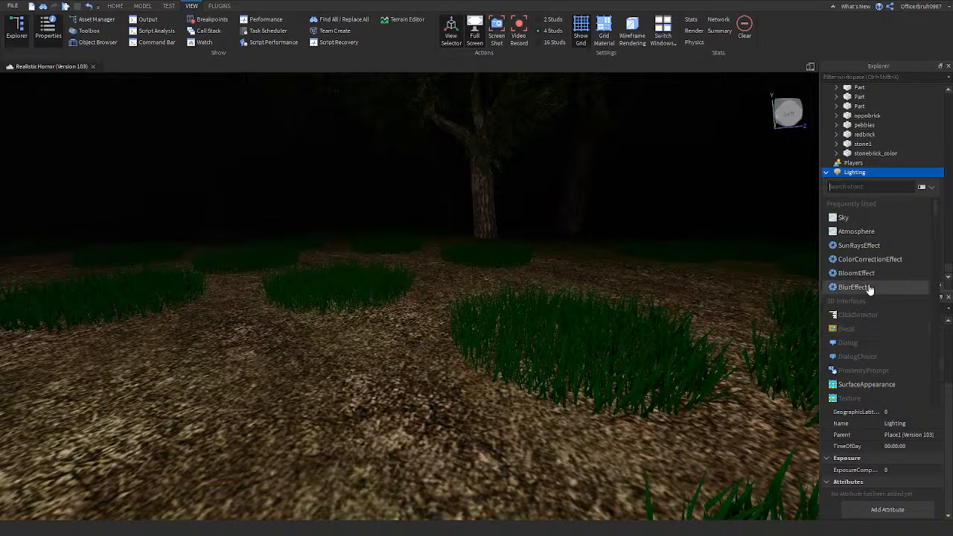
scroll(855, 377, down, 1)
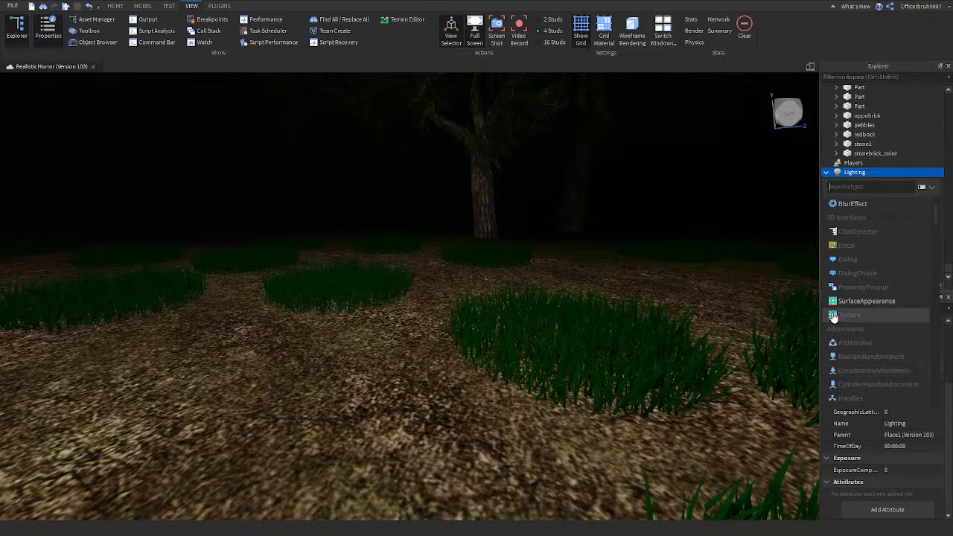
right_drag(684, 289, 691, 287)
Delete the Atmosphere and Sky objects from Lighting
click(862, 184)
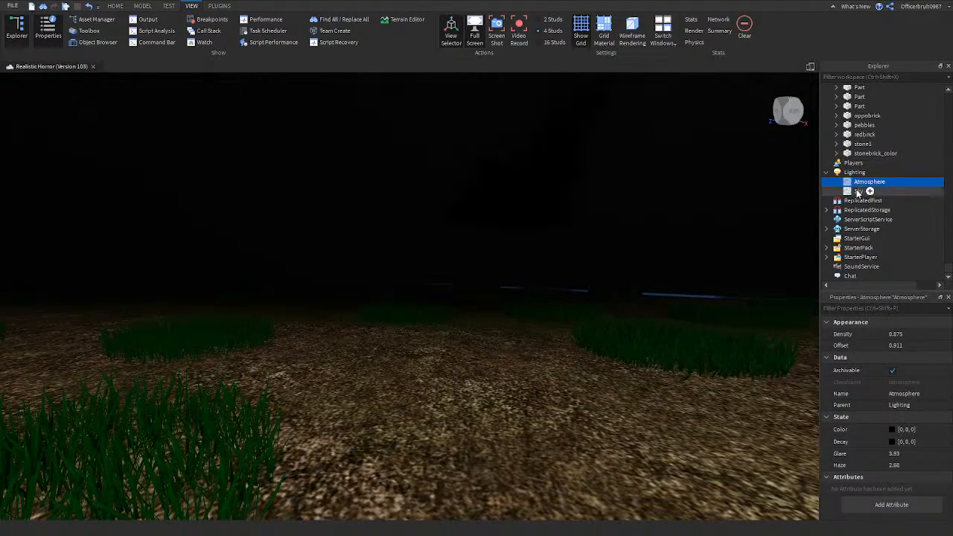
ctrl+click(857, 192)
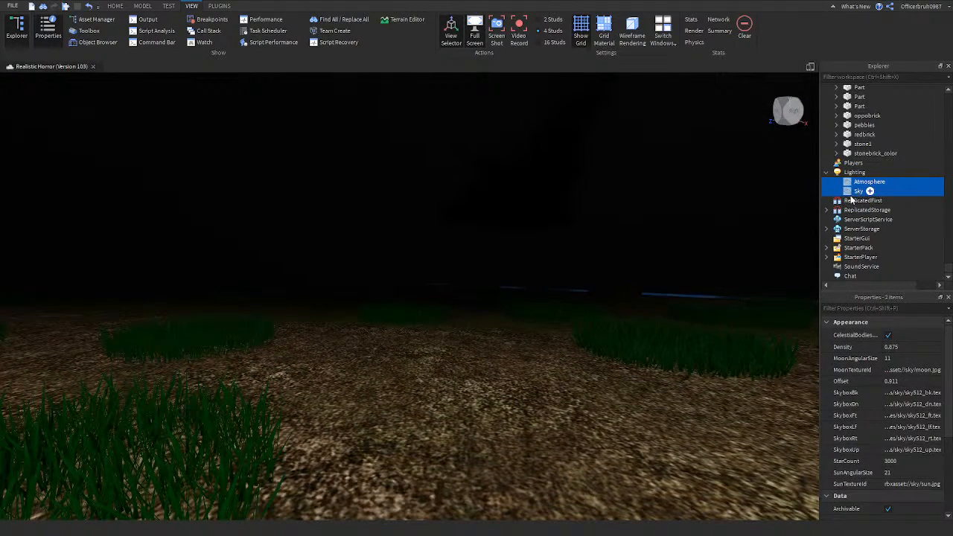
key(Delete)
Fly over the map to examine the brick buildings, the dark paved area and the nearby treeline
key(w)
right_drag(489, 210, 400, 286)
key(w)
key(e)
scroll(257, 326, up, 5)
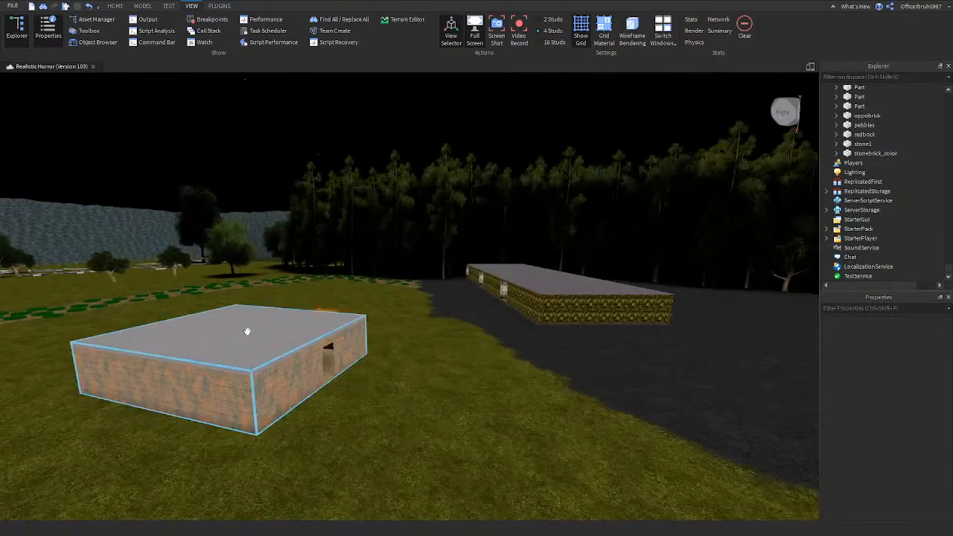
right_drag(360, 333, 438, 355)
key(w)
key(d)
key(w)
key(w)
key(w)
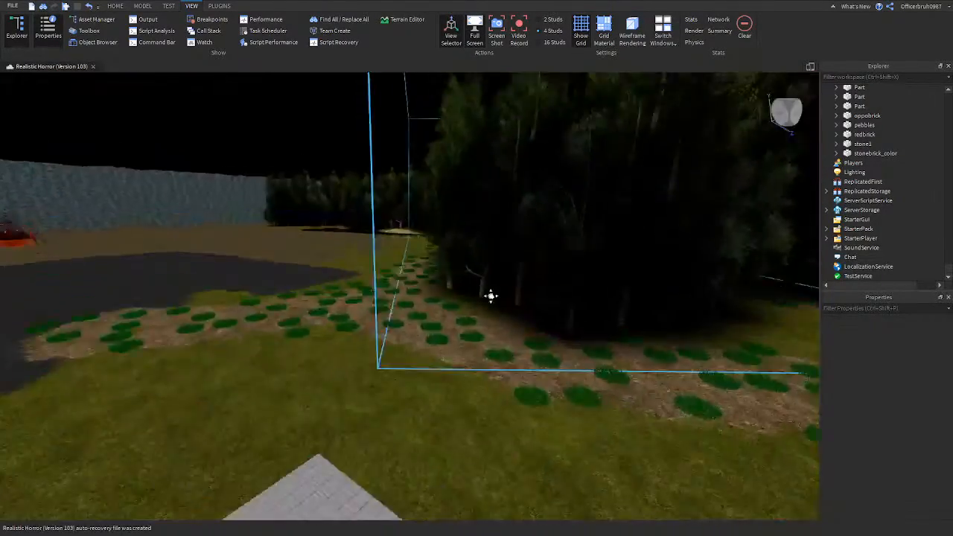
Examine the forest edge, the stone boundary wall and the grass-patched path between the trees
right_drag(489, 293, 492, 294)
key(w)
right_drag(557, 297, 257, 329)
key(w)
key(w)
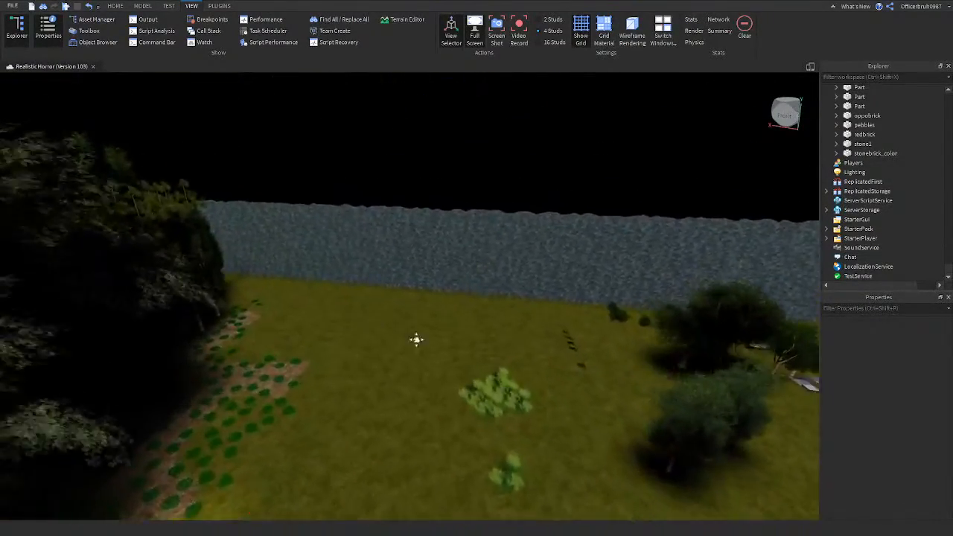
right_drag(416, 340, 382, 307)
key(w)
key(w)
key(s)
key(w)
key(s)
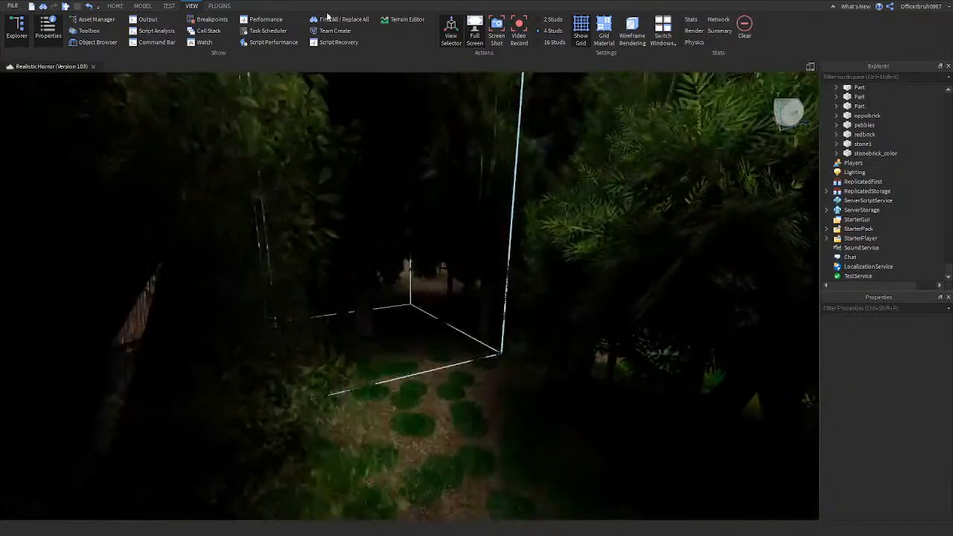
Check the contents of ReplicatedStorage and ServerStorage in the object hierarchy
key(w)
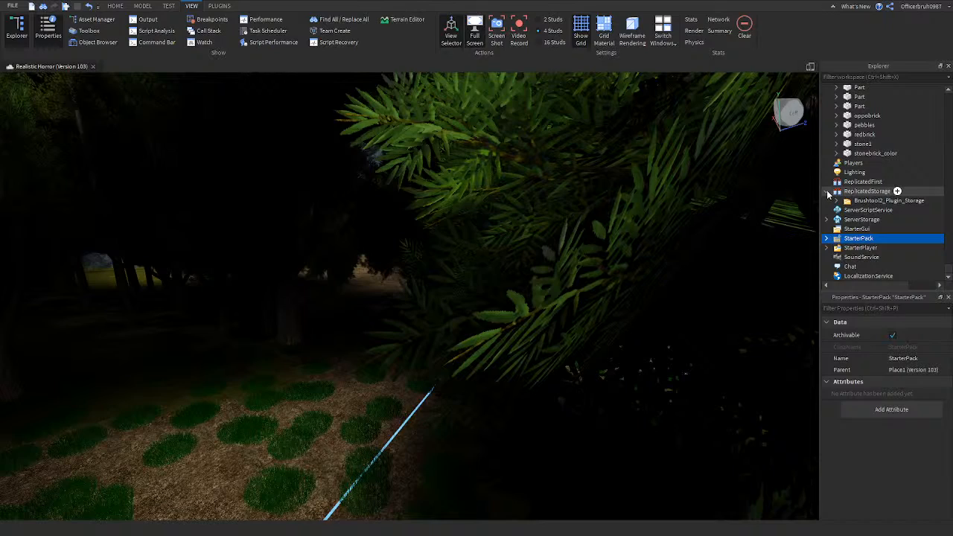
click(828, 192)
click(827, 218)
click(826, 210)
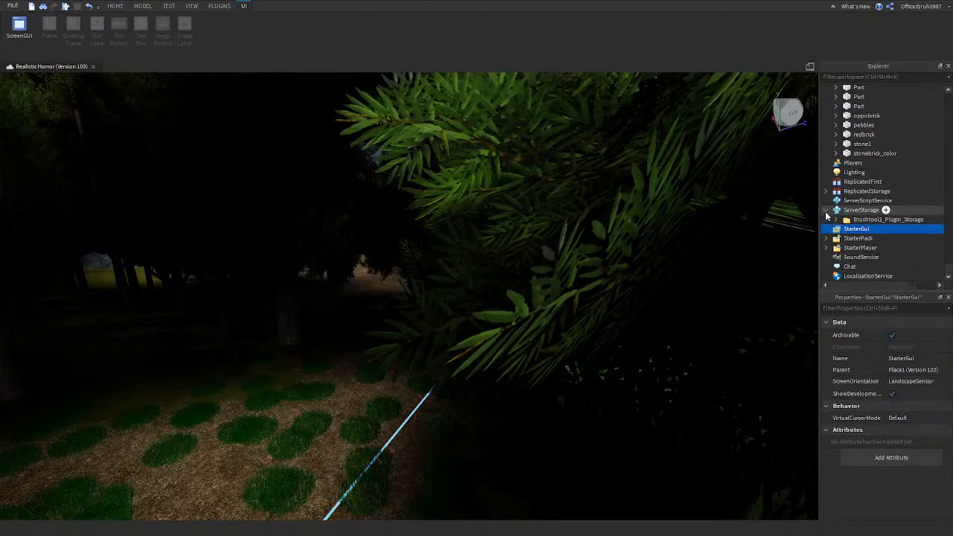
View the batteries beside the spawn pad, start a play test of the map and dismiss the item-sale error
key(w)
right_drag(277, 136, 310, 132)
key(w)
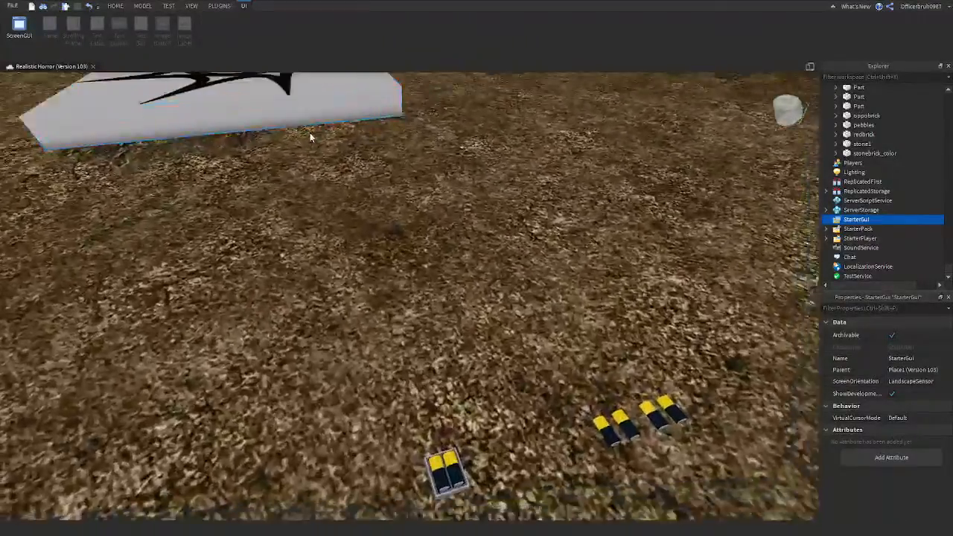
key(s)
click(168, 5)
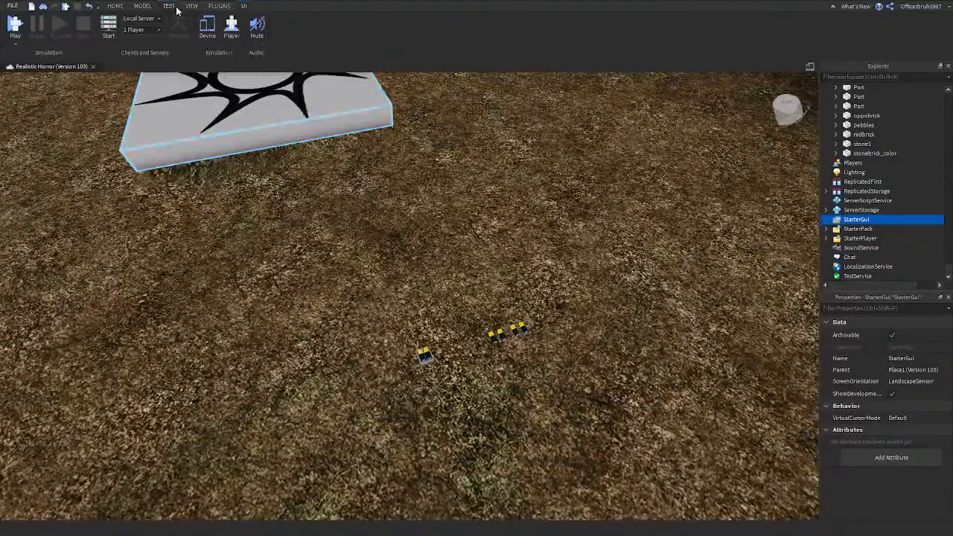
click(13, 25)
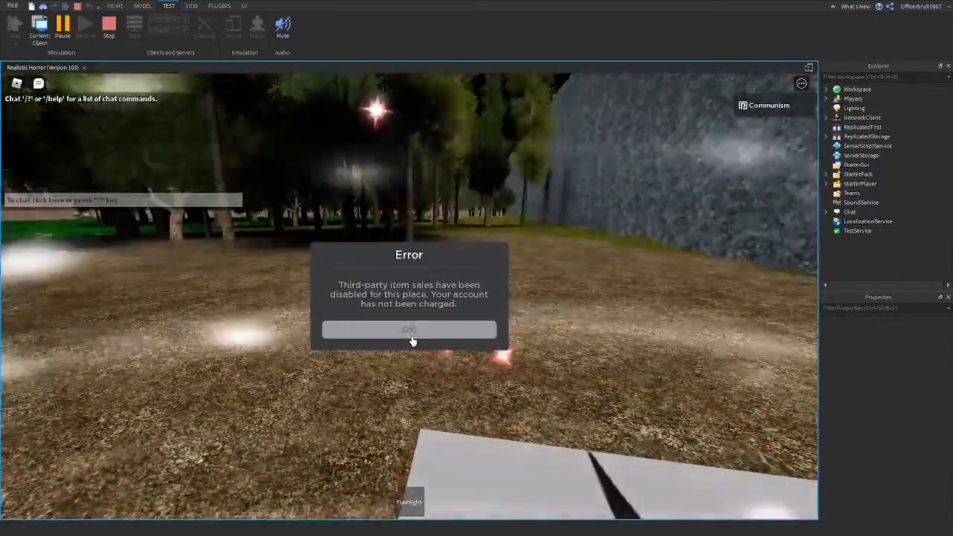
click(413, 337)
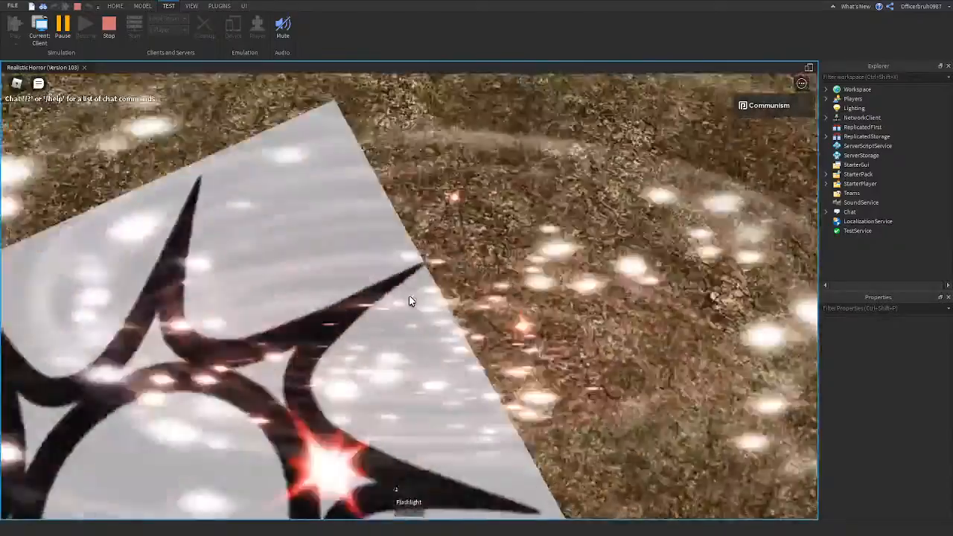
Equip the flashlight and walk the character from the spawn area into the forest
key(1)
key(w)
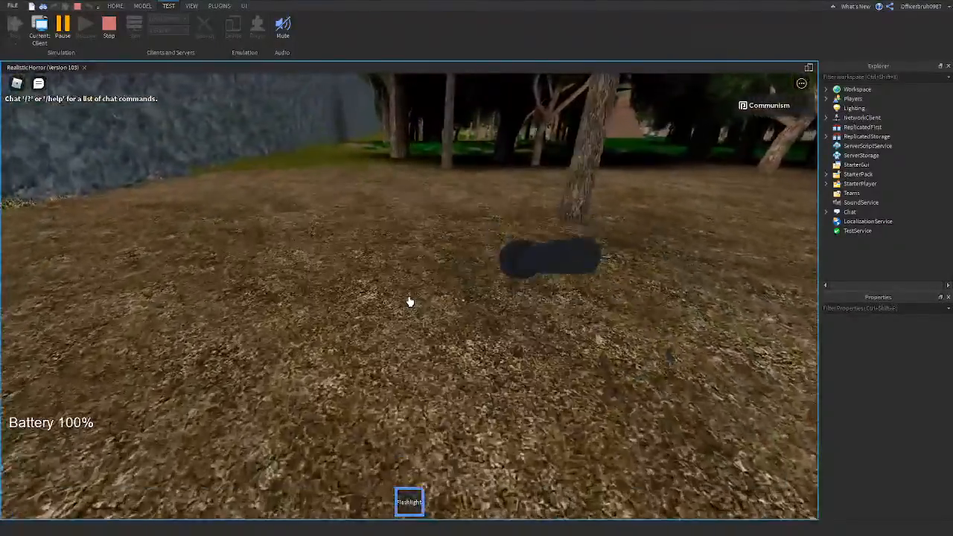
key(w)
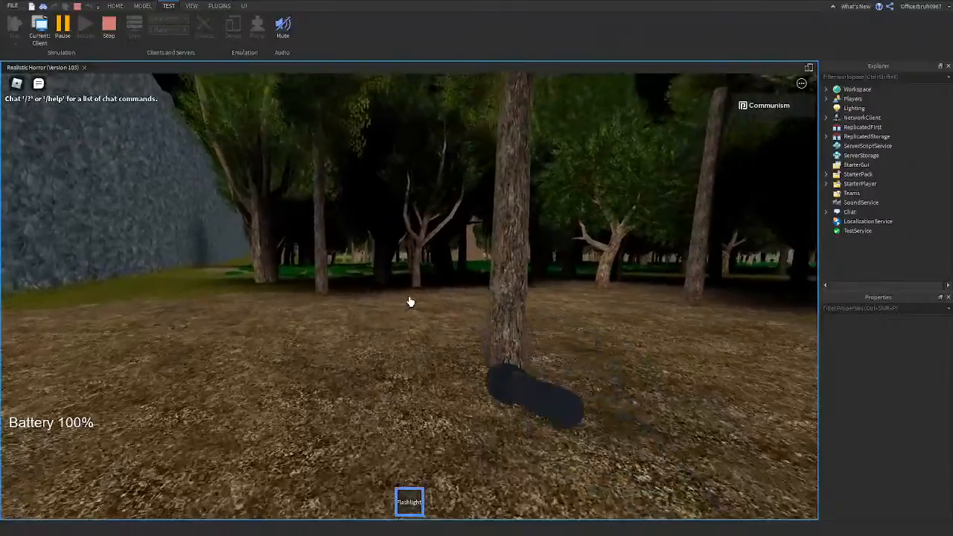
key(w)
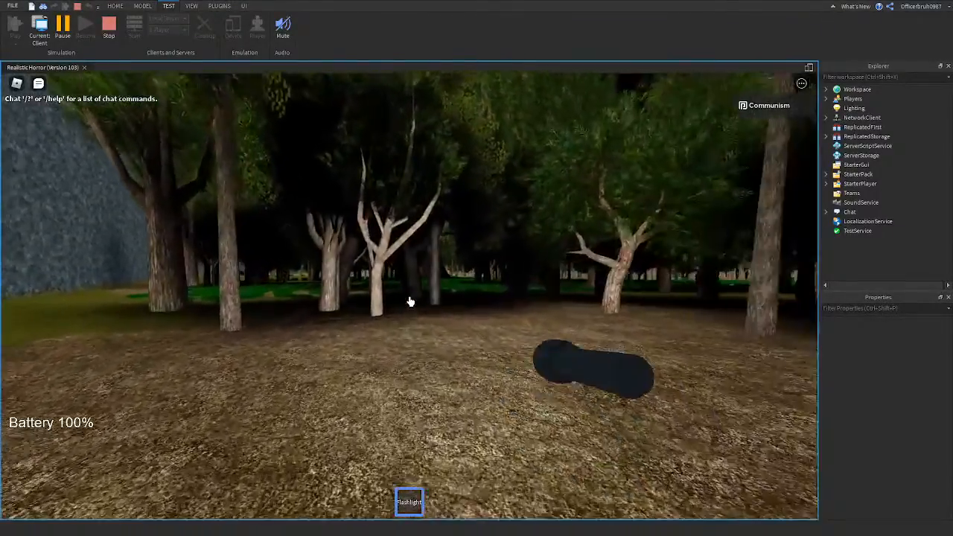
key(w)
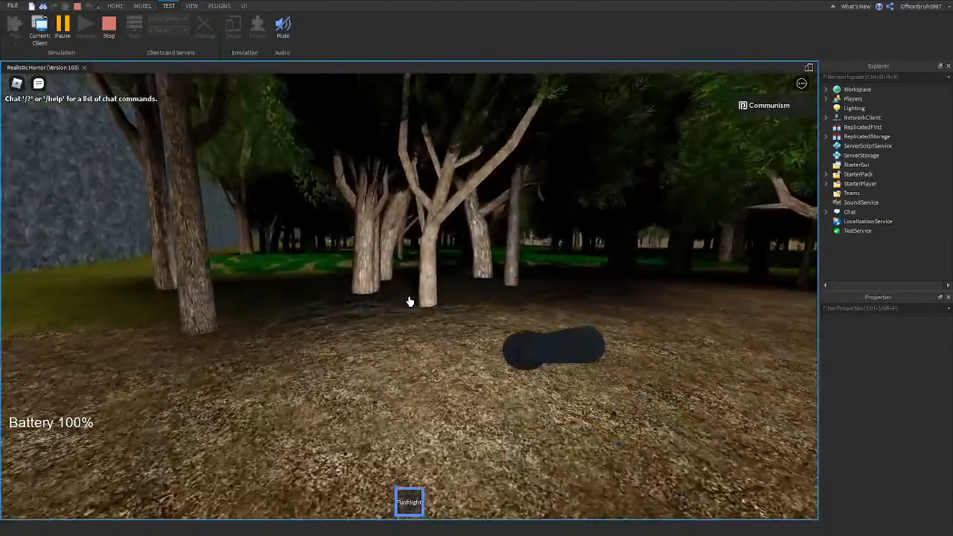
key(w)
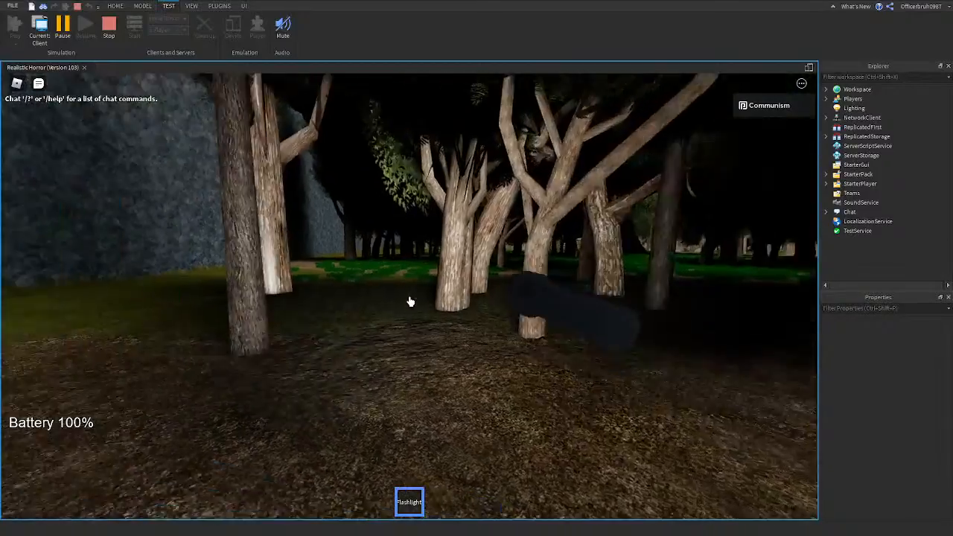
Walk the character deeper along the grass-patched forest path, shining the flashlight on the stone wall and trees
key(s)
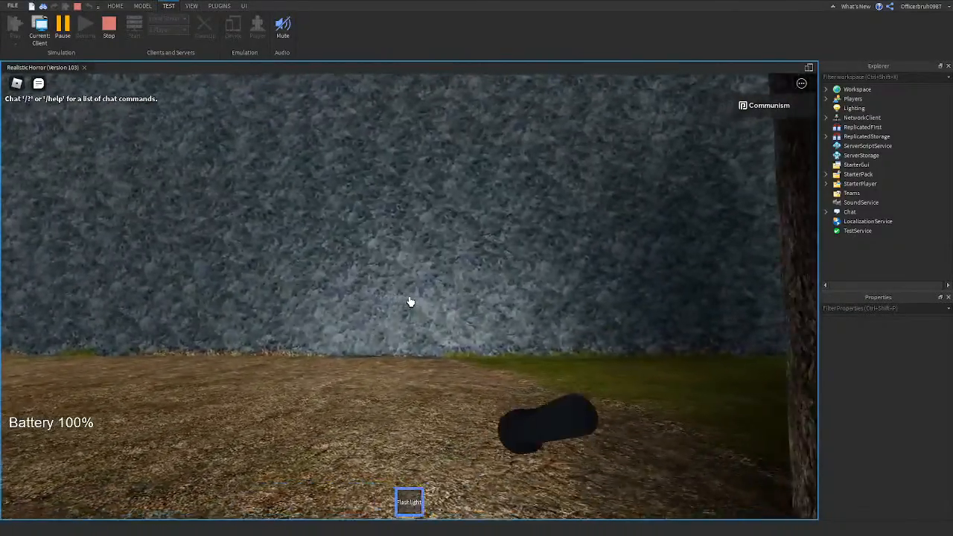
key(w)
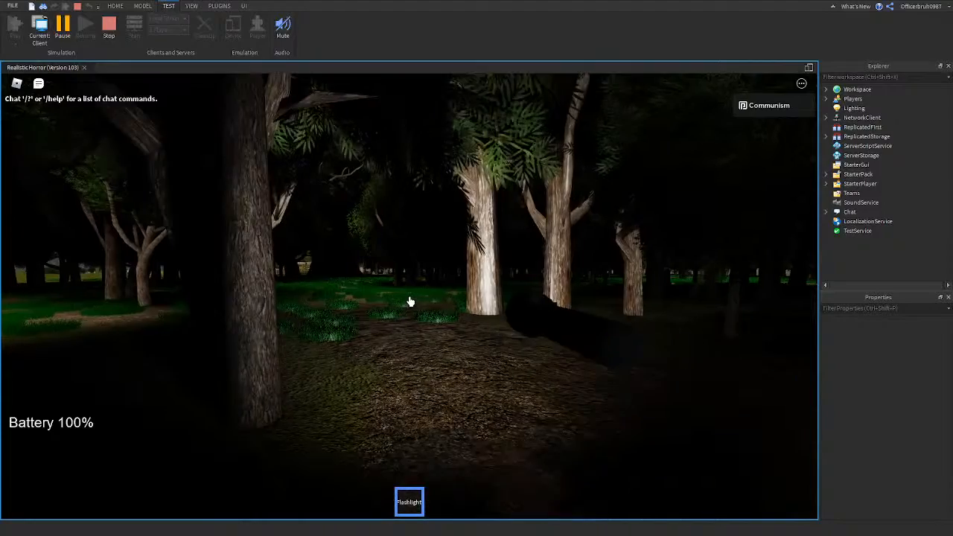
key(w)
key(w)
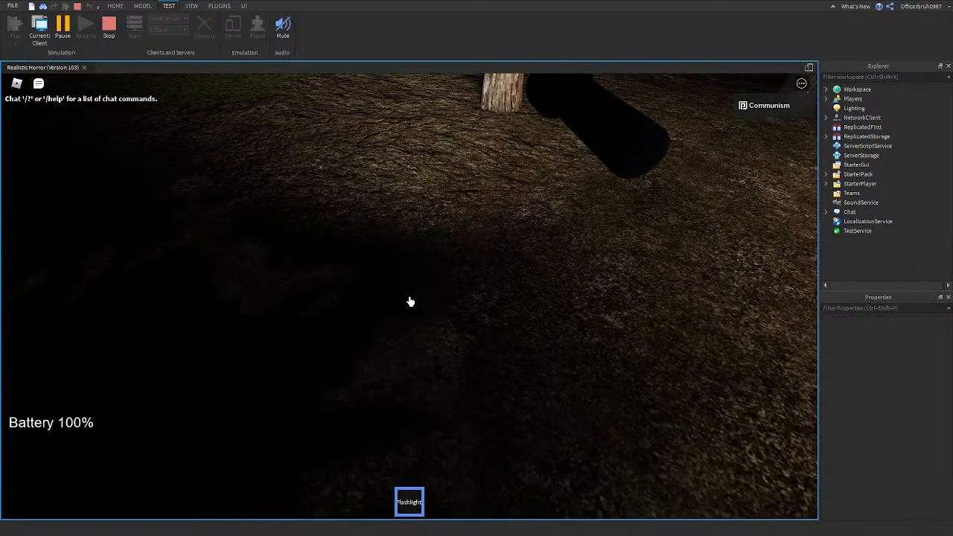
key(w)
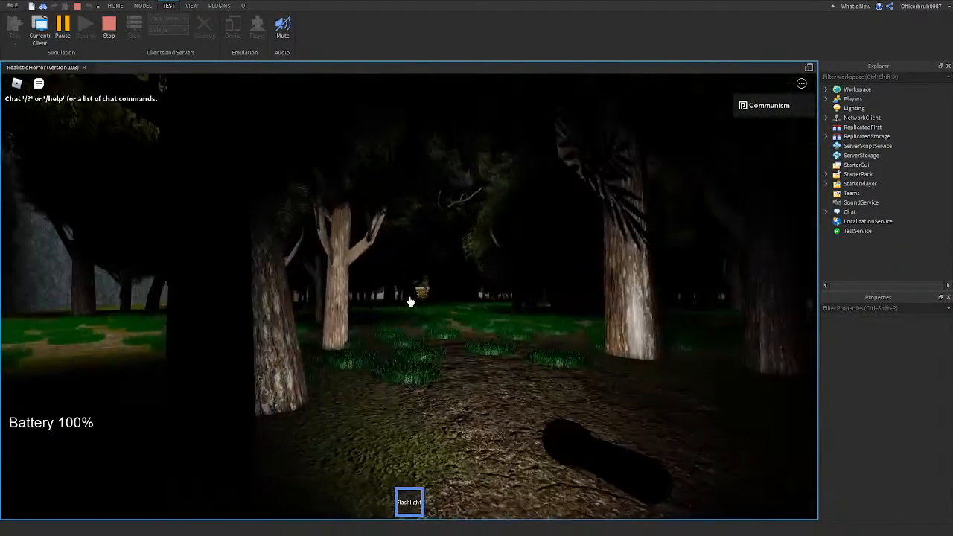
key(w)
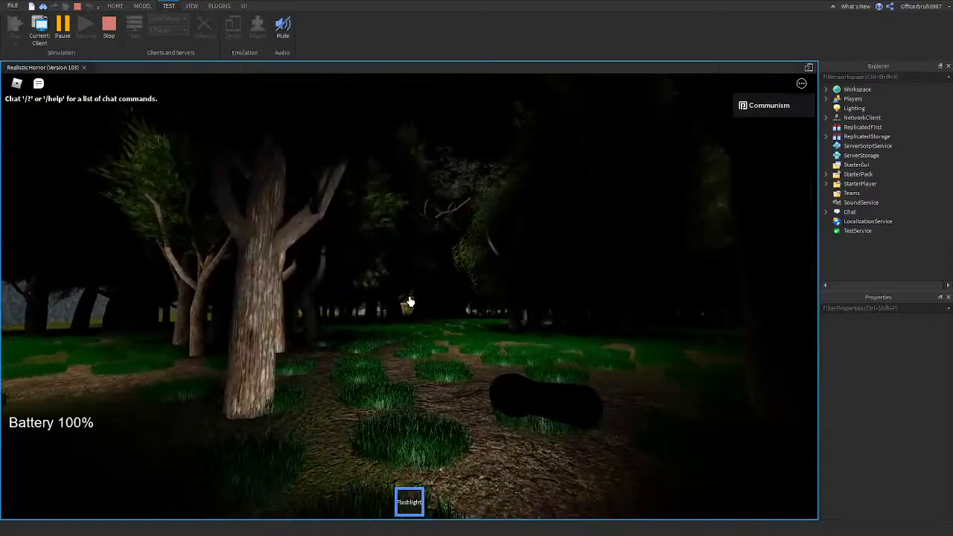
key(w)
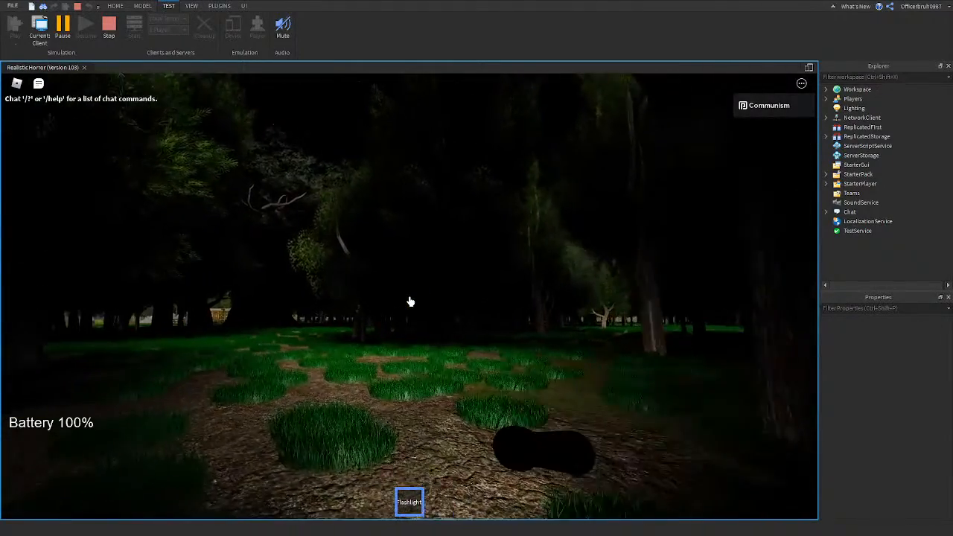
key(w)
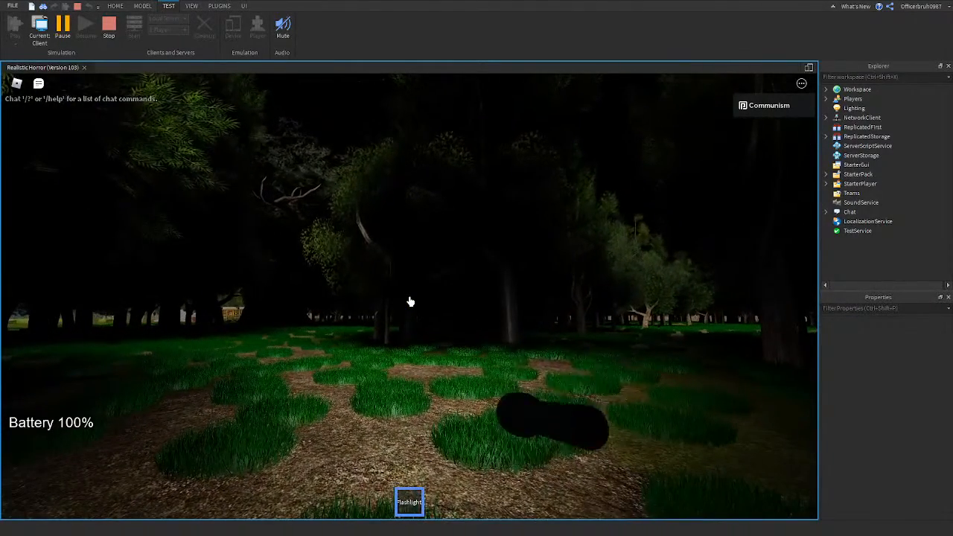
key(w)
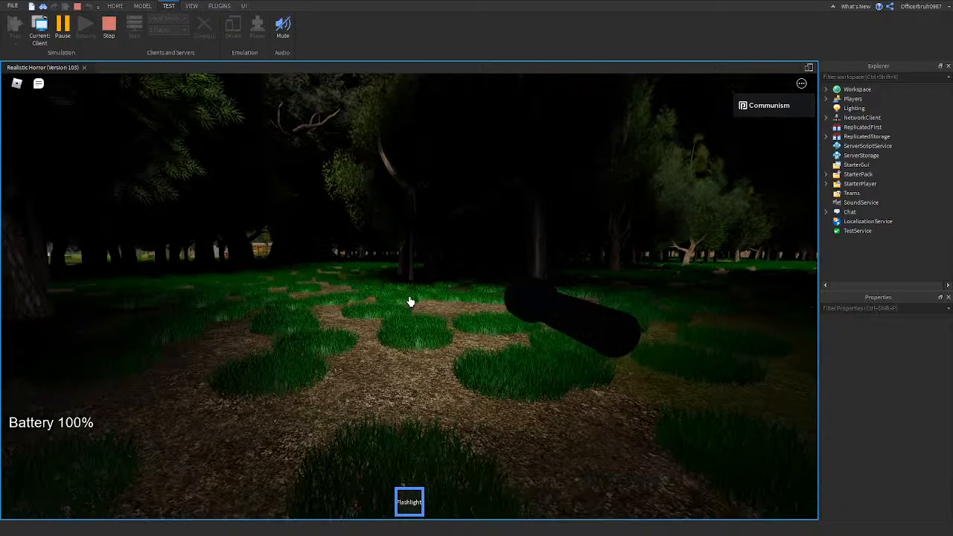
Put the flashlight away, stop the play test and exit version 103, discarding its changes
key(1)
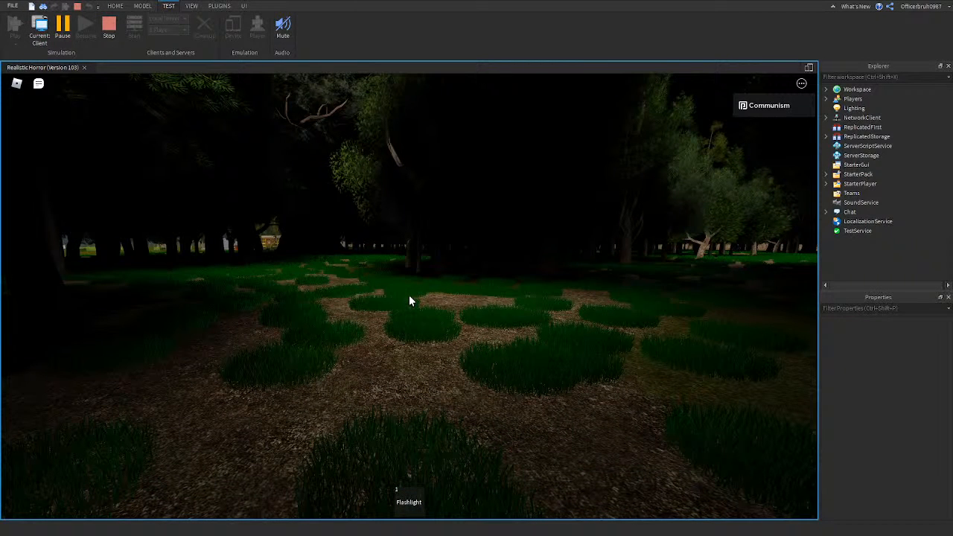
key(shift+F5)
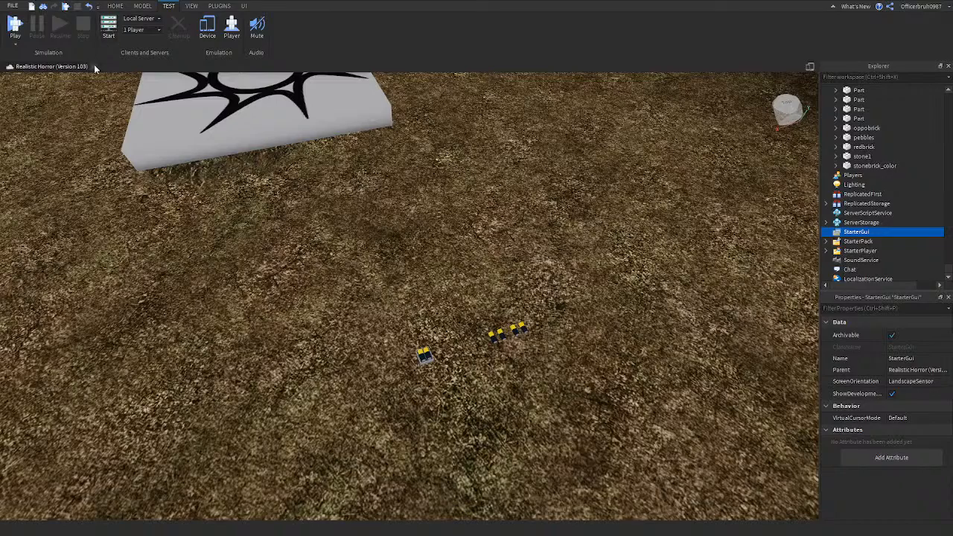
click(13, 6)
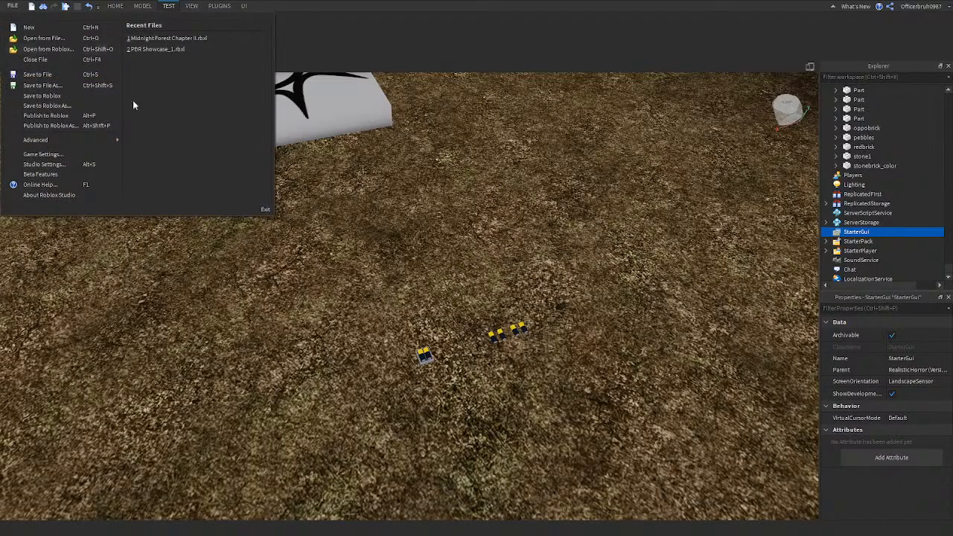
click(264, 209)
click(480, 279)
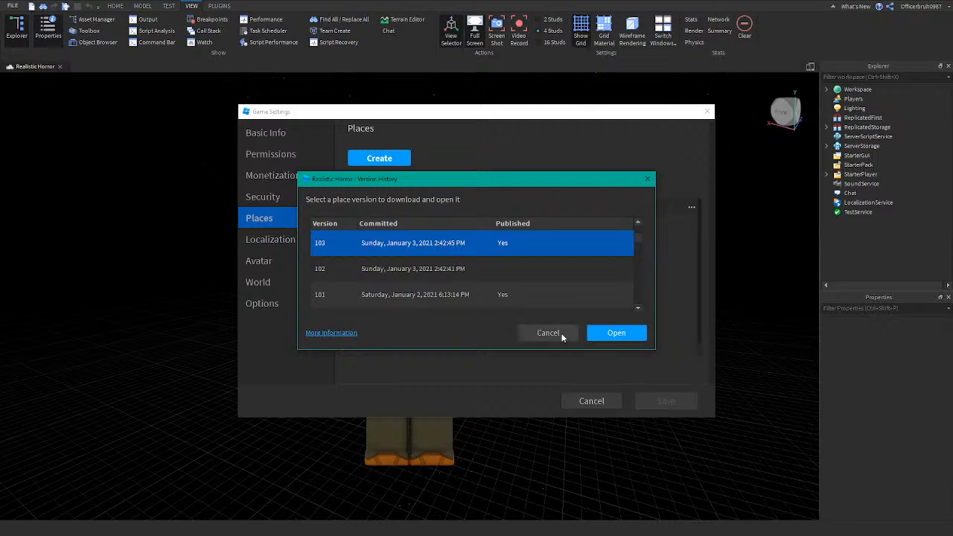
Leave the version history and review the Basic Info, Permissions, Security and Places pages of the game settings
click(551, 336)
click(282, 133)
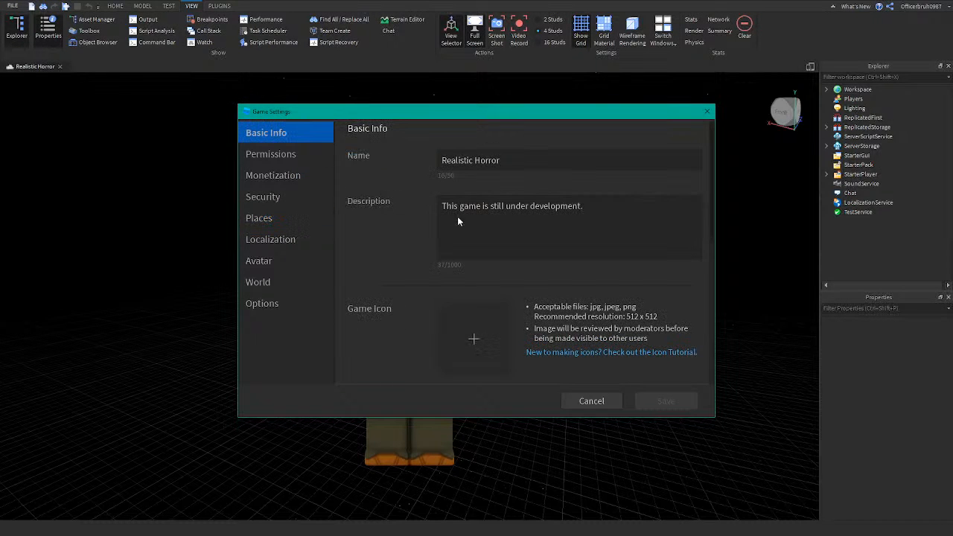
scroll(476, 238, down, 6)
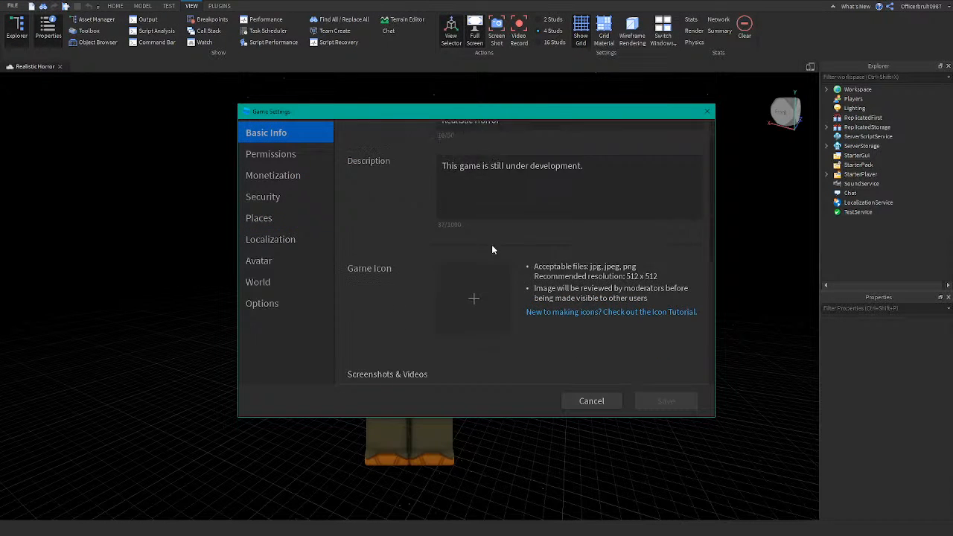
click(262, 158)
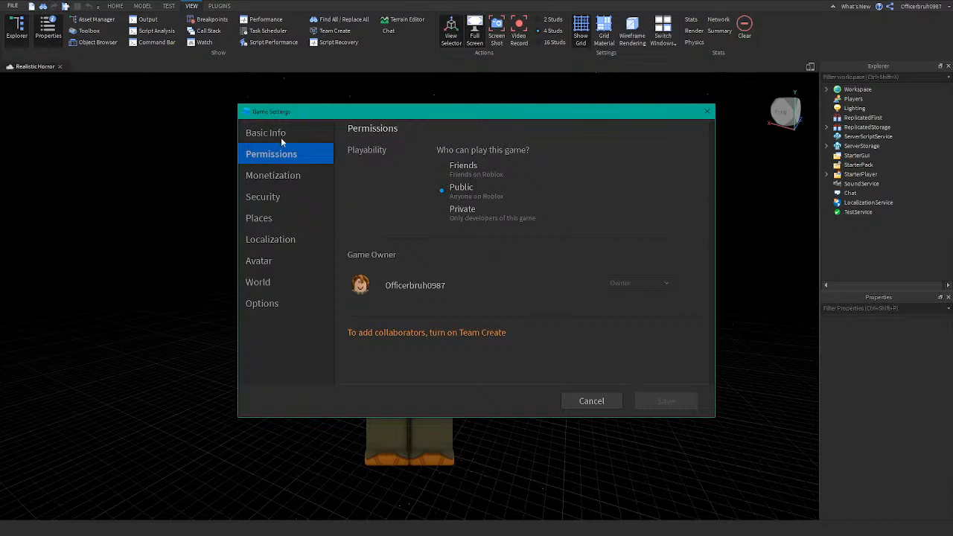
click(280, 137)
click(281, 187)
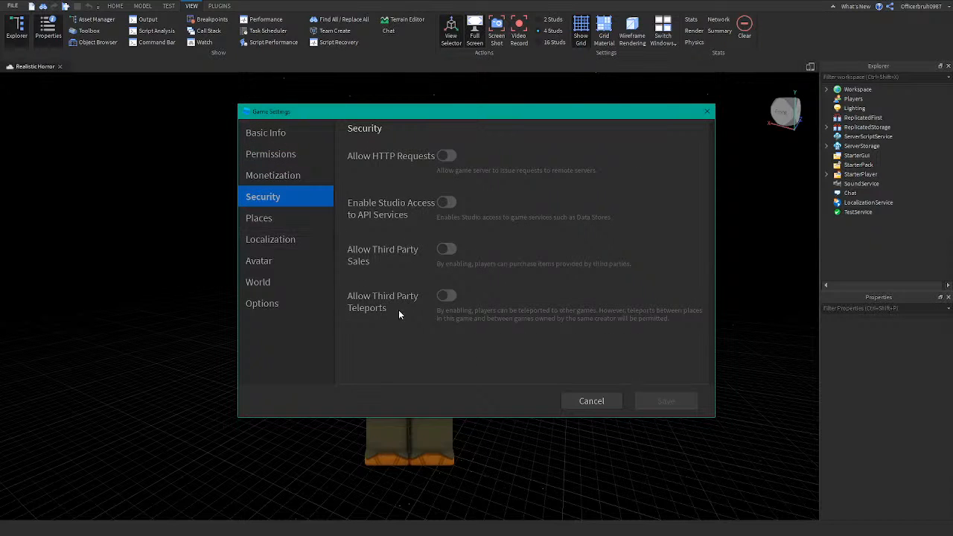
click(286, 218)
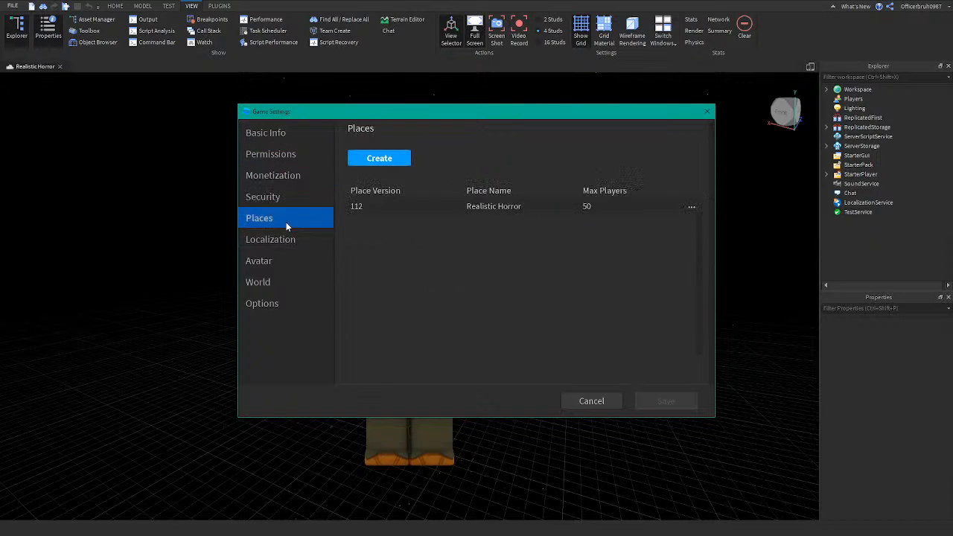
Cancel the game settings and exit the Realistic Horror place, discarding its changes
click(571, 401)
click(13, 5)
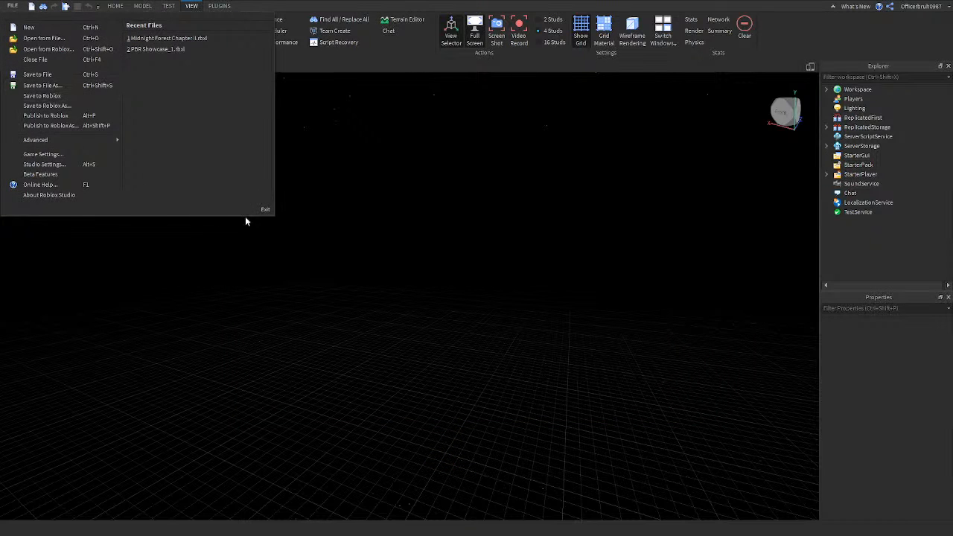
click(256, 157)
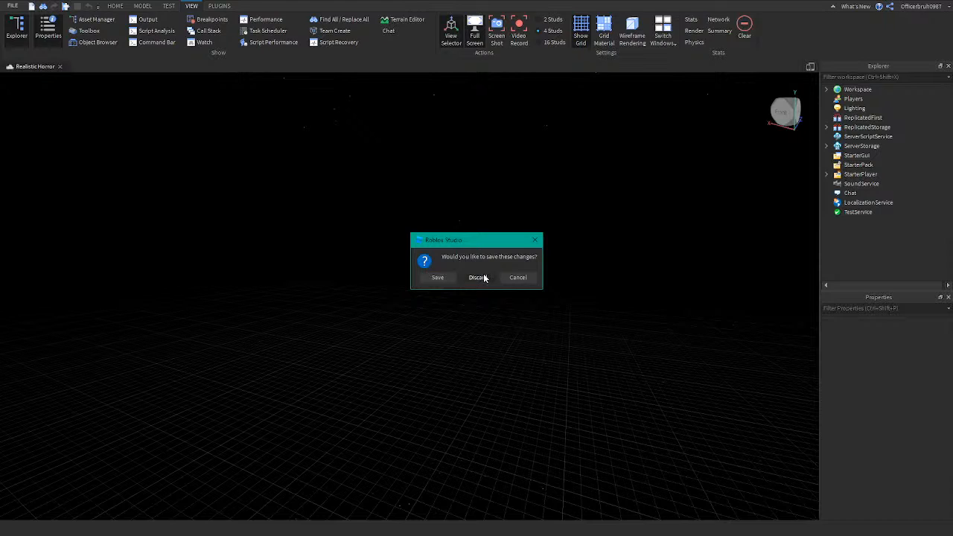
click(484, 277)
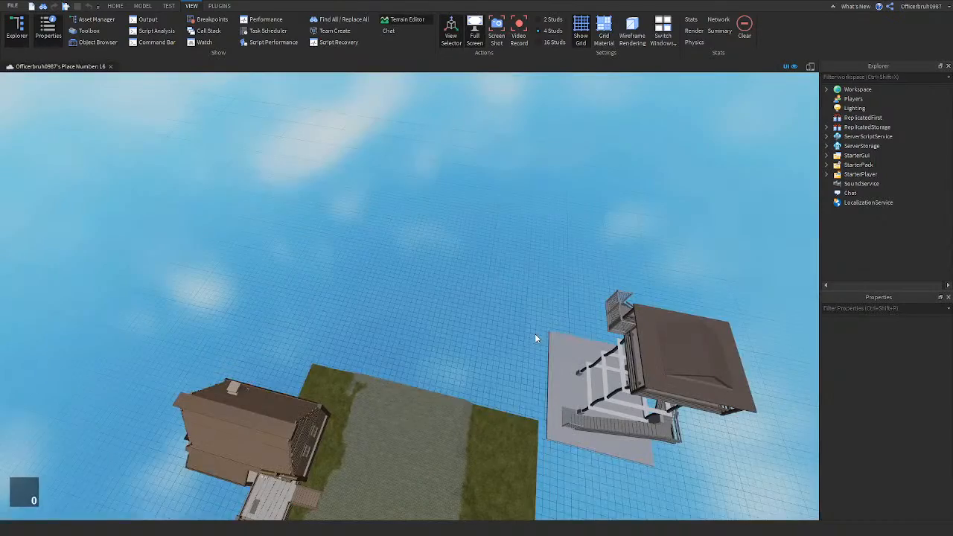
Examine the terrain of Place Number: 16 around the gravel path and the pond
right_drag(534, 335, 509, 374)
key(w)
key(w)
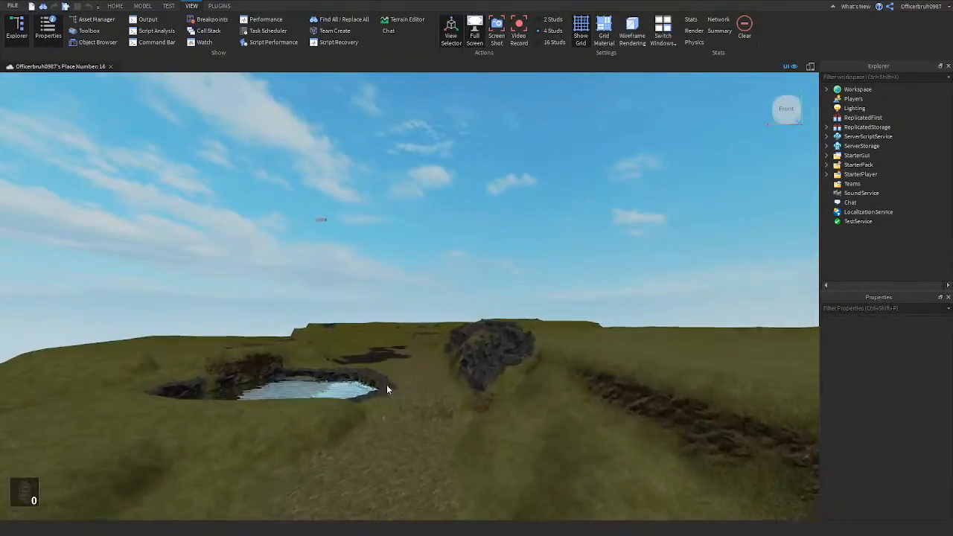
right_drag(386, 385, 386, 385)
key(w)
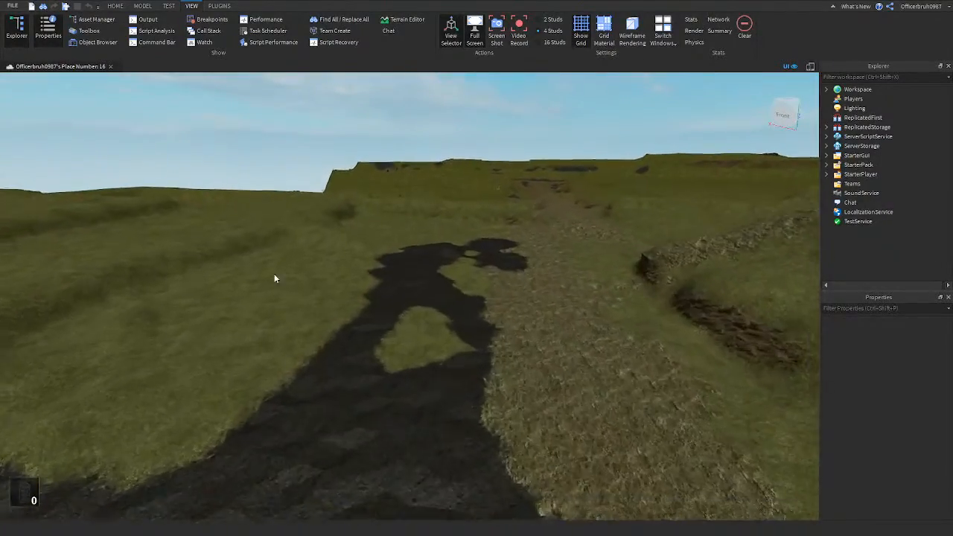
right_drag(287, 301, 299, 348)
middle_drag(299, 347, 296, 414)
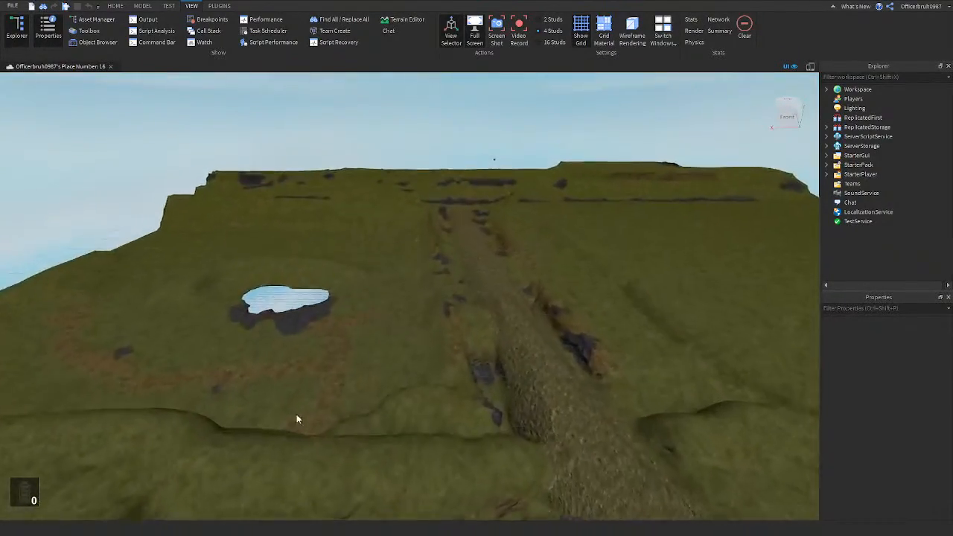
right_drag(296, 414, 296, 414)
key(w)
key(w)
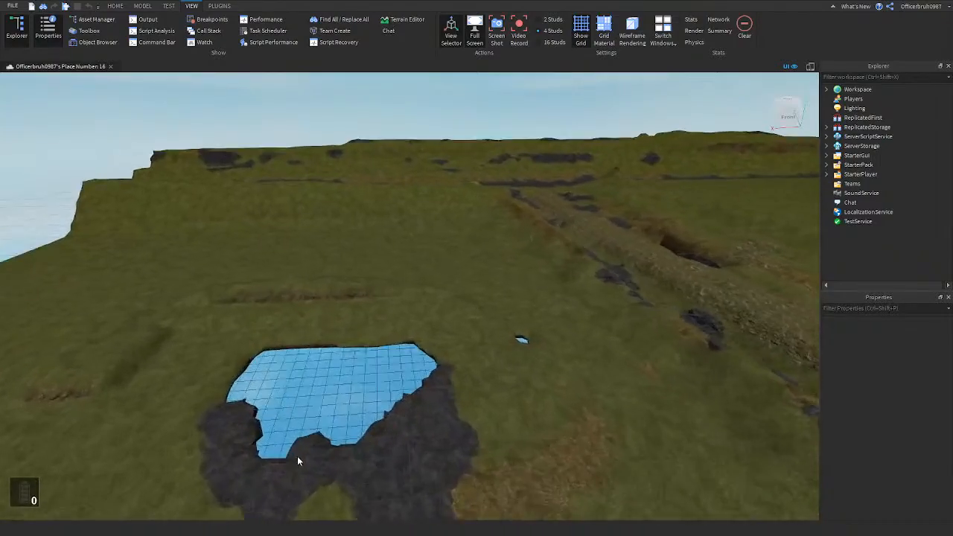
Examine the gravel road's ditches and the dark track running along the rocky hillside
right_drag(299, 459, 298, 459)
right_drag(364, 459, 361, 455)
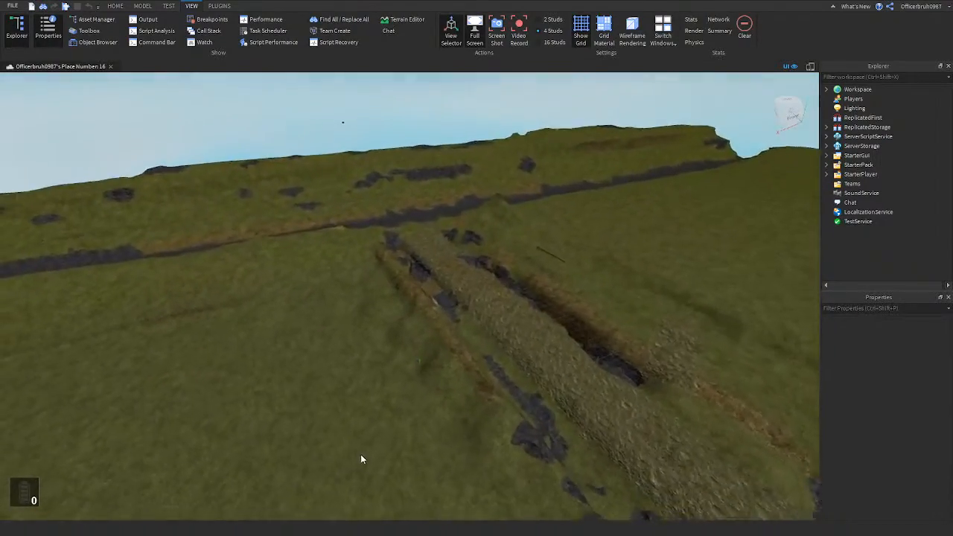
middle_drag(362, 454, 328, 404)
right_drag(348, 386, 348, 381)
key(w)
middle_drag(348, 386, 351, 399)
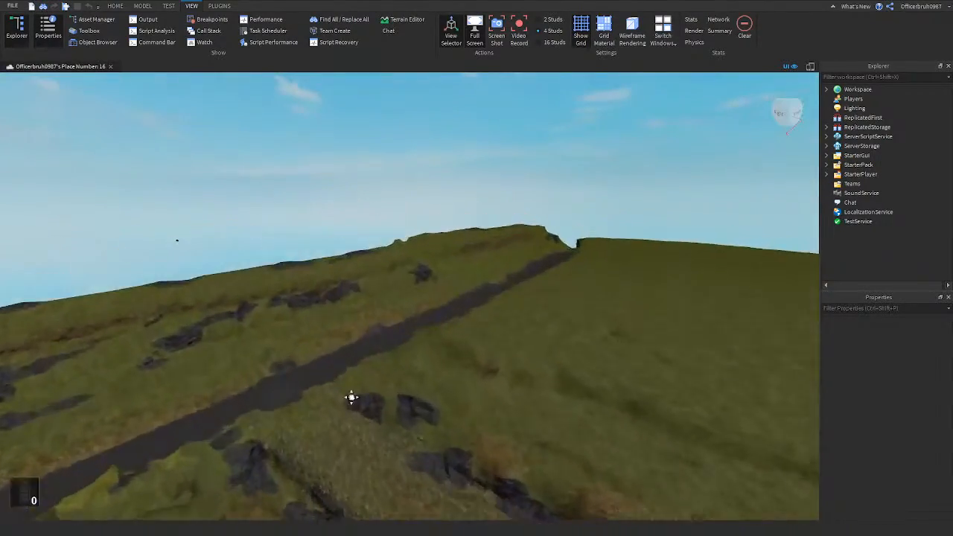
key(w)
mouse_move(352, 404)
right_down()
mouse_move(350, 413)
mouse_move(362, 397)
right_up()
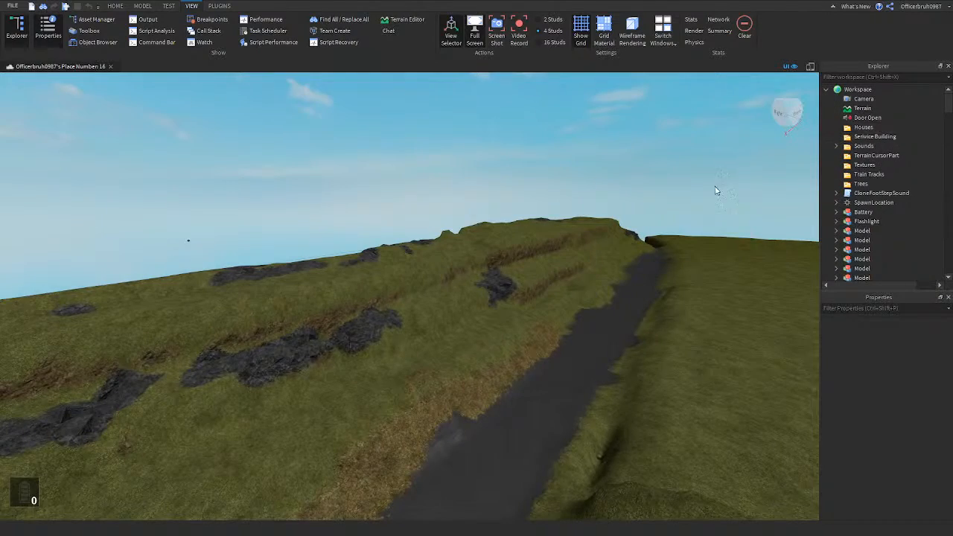
Select a model in the Workspace, focus the view on it and inspect the area around the house
right_drag(716, 190, 716, 190)
key(w)
click(711, 225)
key(f)
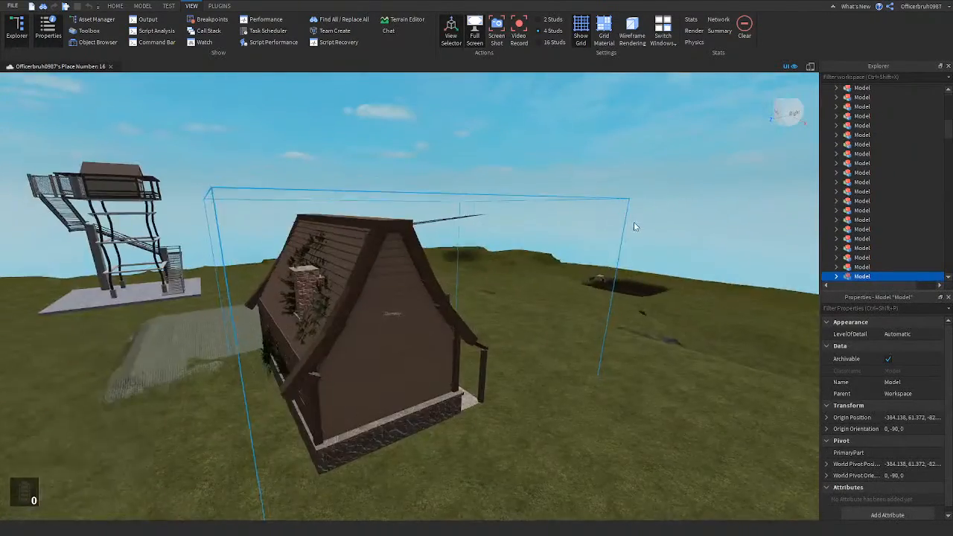
right_drag(635, 226, 634, 226)
key(w)
right_drag(562, 269, 560, 268)
key(a)
key(w)
key(w)
key(w)
key(s)
key(a)
click(438, 366)
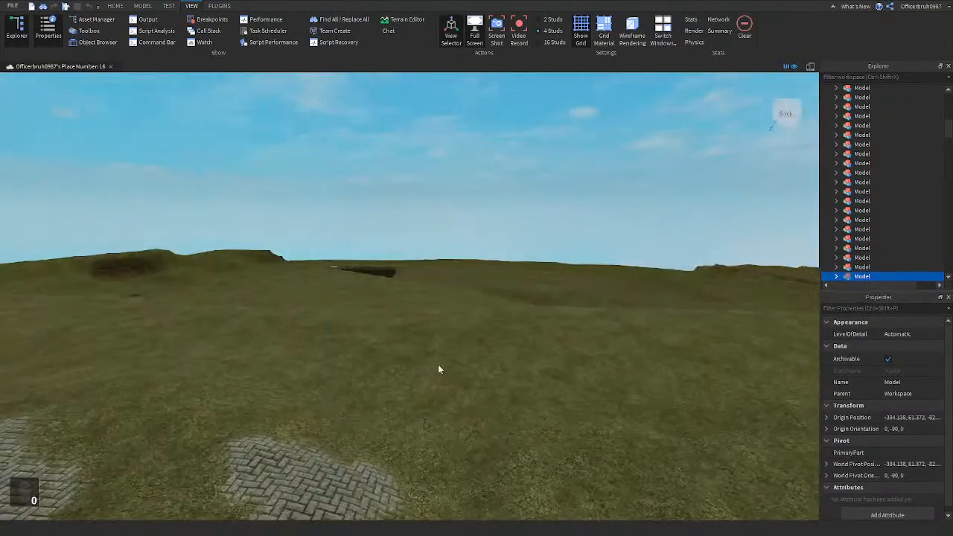
Browse the doors, unions and parts listed in the Workspace while approaching the pit in the grass
key(w)
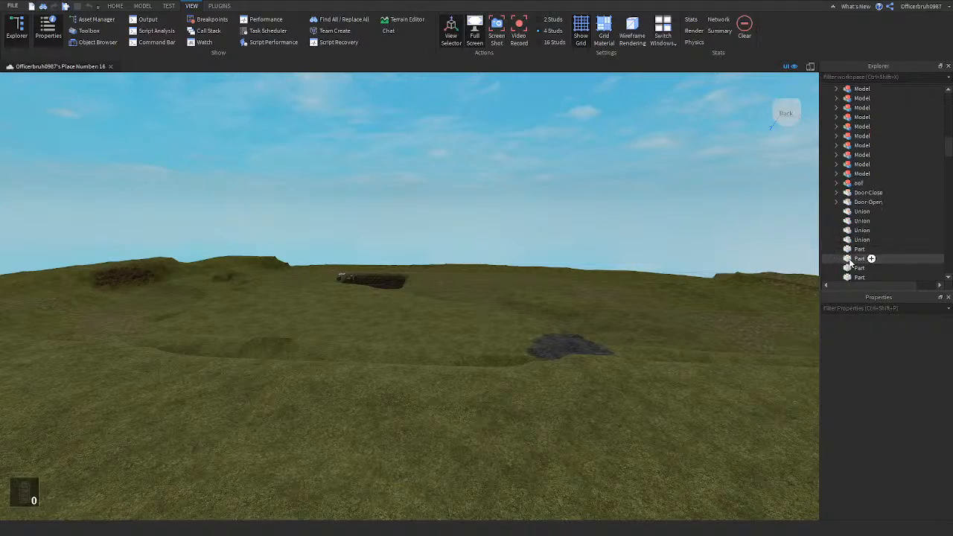
scroll(850, 262, down, 1)
scroll(605, 265, up, 3)
scroll(342, 280, up, 10)
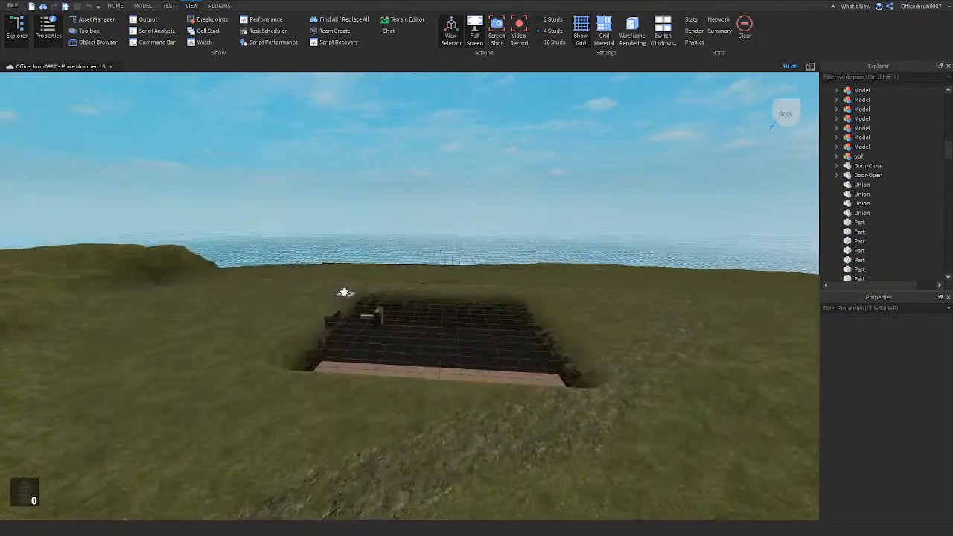
Inspect the rectangular pit in the terrain, its flat floor part and the small objects lying in it
key(w)
right_drag(338, 306, 290, 307)
key(a)
key(w)
key(e)
key(w)
key(w)
key(s)
key(e)
key(a)
key(w)
key(w)
click(316, 314)
key(e)
click(305, 302)
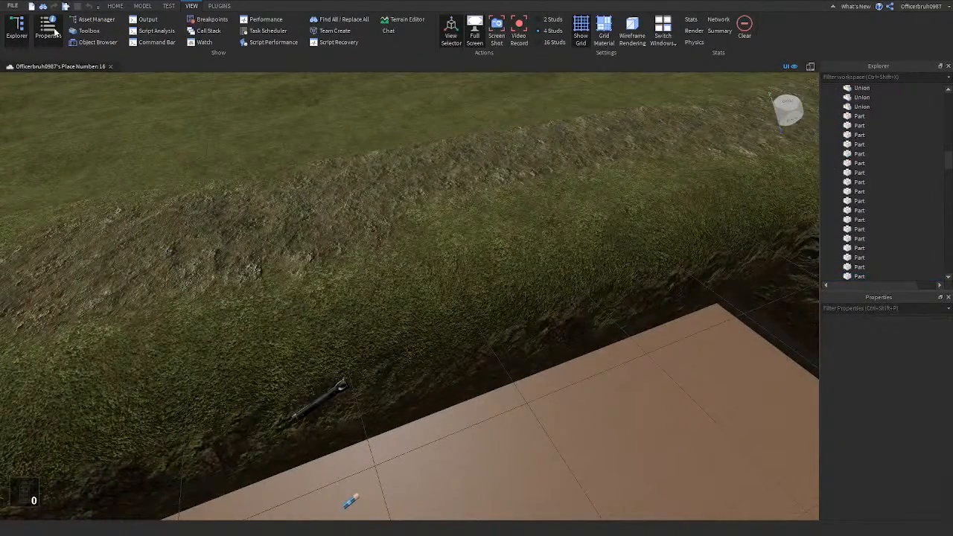
Close Place Number: 16, look through the list of own games and open the archived games
click(112, 67)
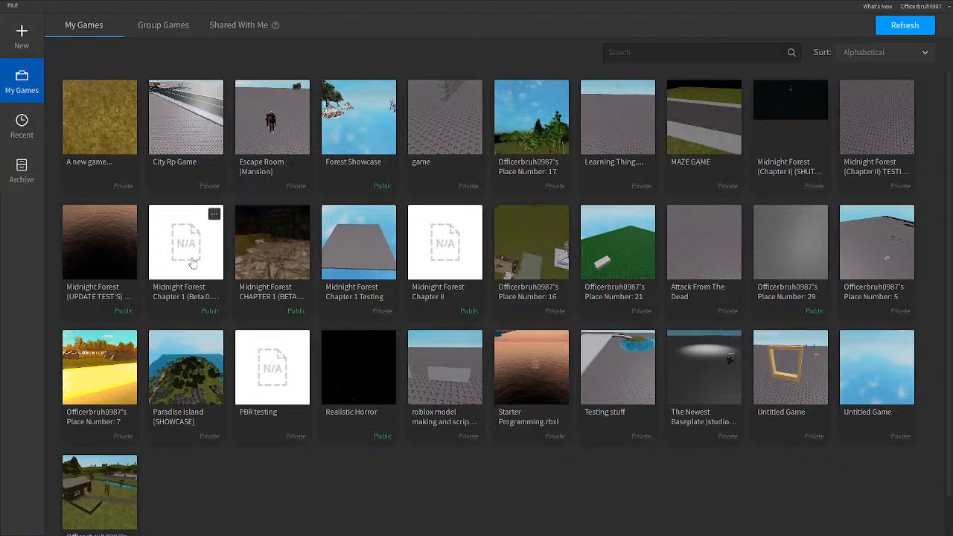
scroll(91, 377, down, 1)
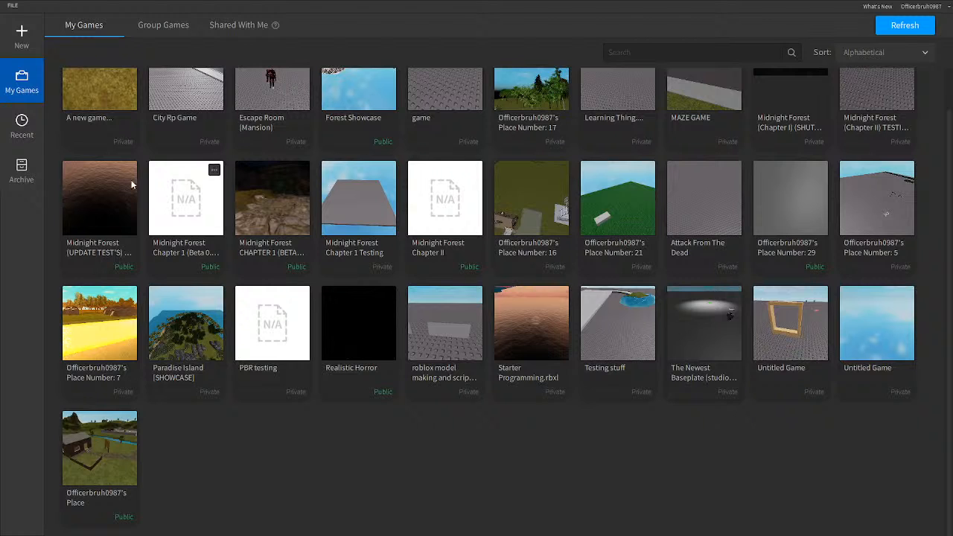
click(21, 171)
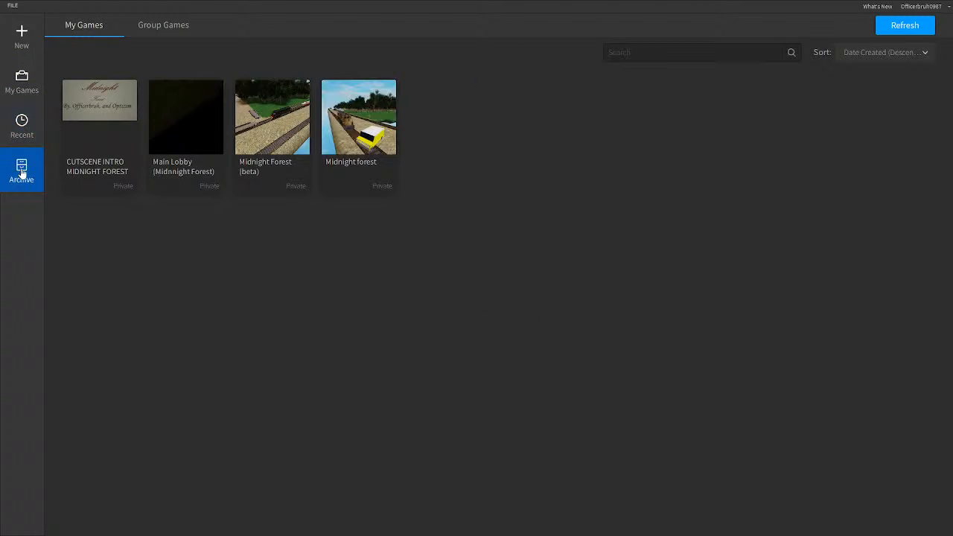
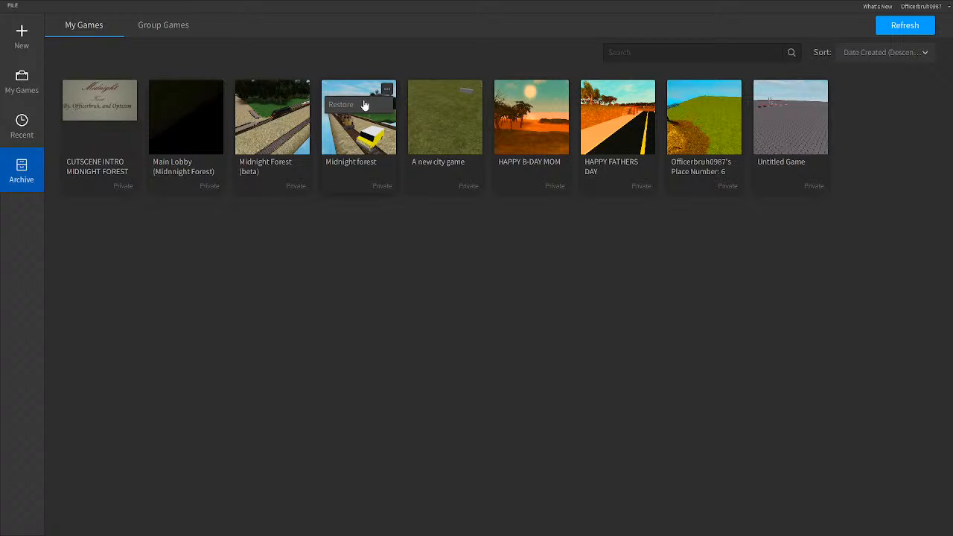
Restore Midnight forest from the archive and open it from the list of own games
click(364, 105)
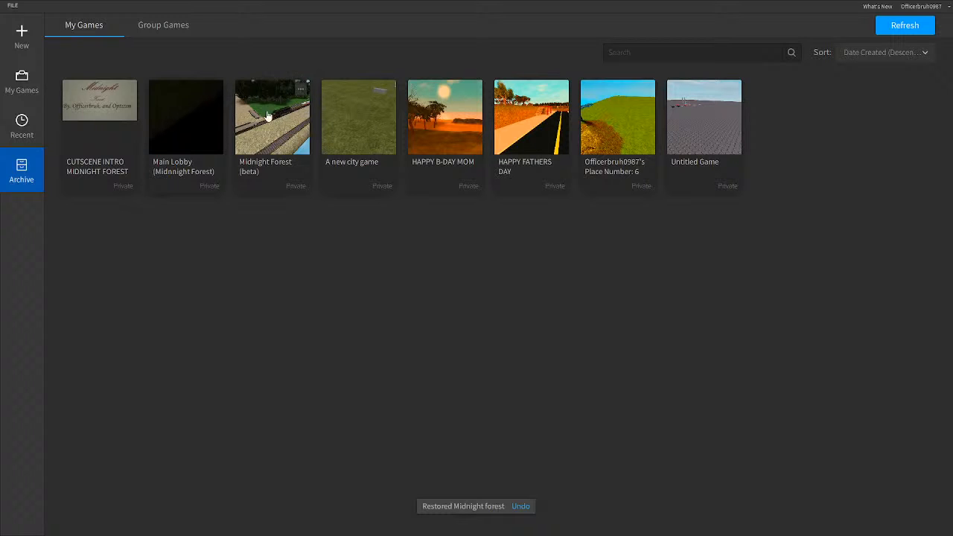
click(21, 127)
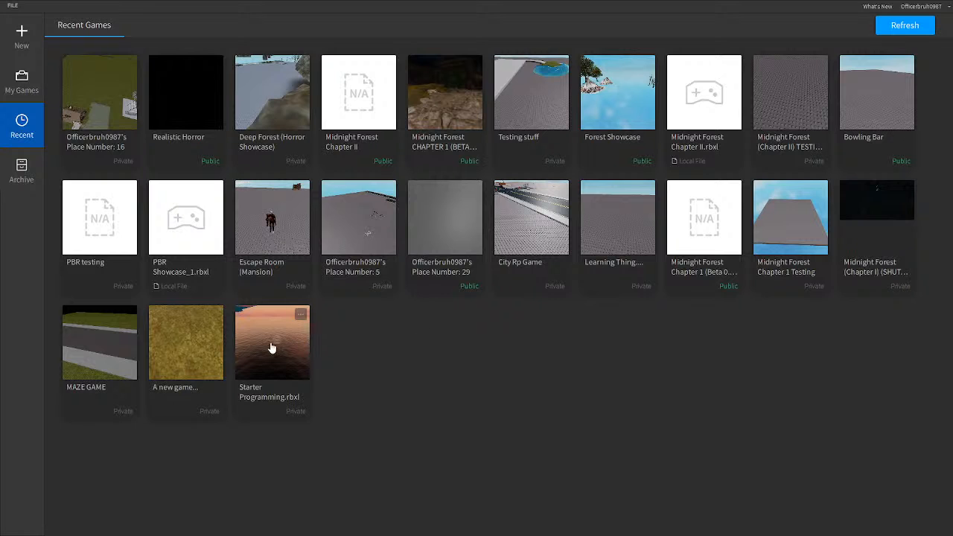
click(12, 82)
scroll(266, 359, down, 1)
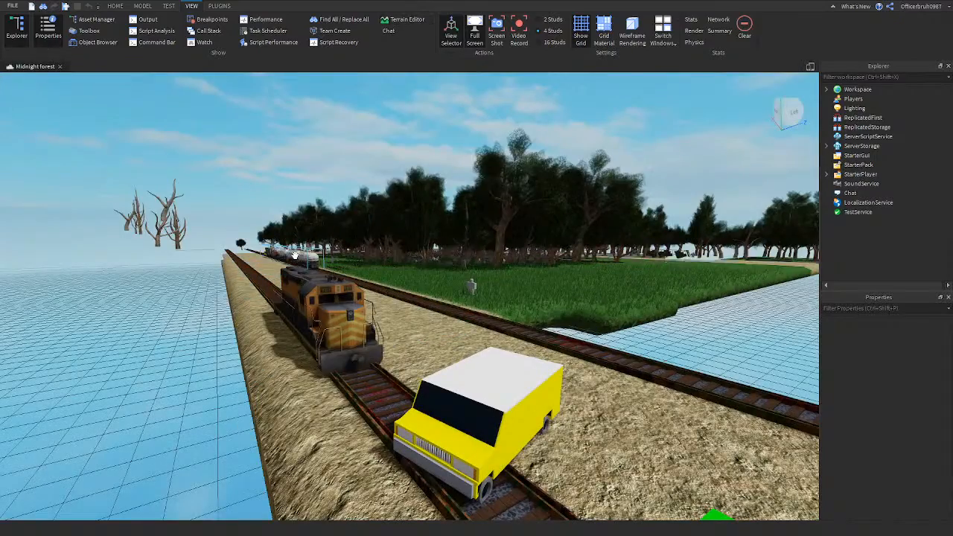
Inspect the locomotive, the coloured vans and the railway tracks of Midnight forest up to the edge of the grass
right_drag(295, 255, 274, 258)
key(w)
key(d)
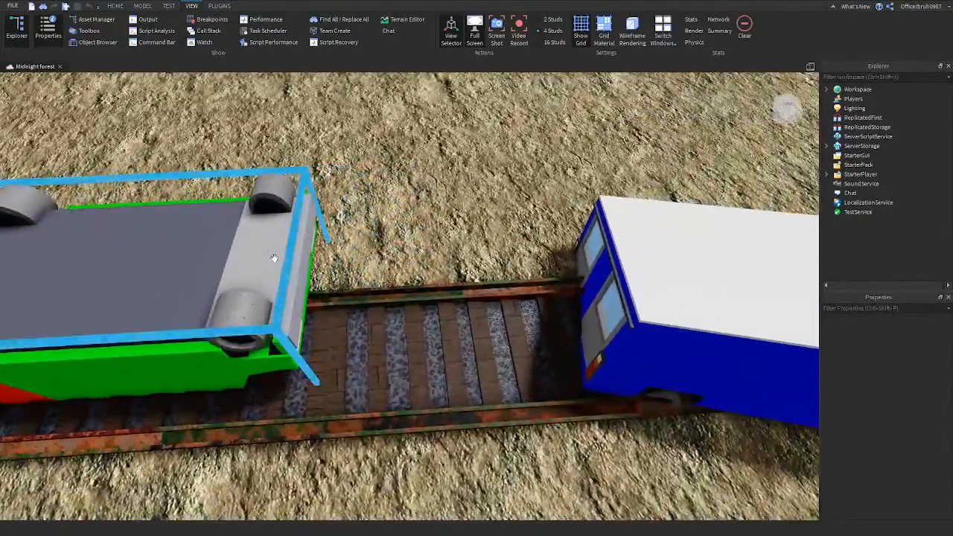
right_drag(378, 158, 270, 161)
key(a)
key(w)
key(a)
key(w)
key(a)
key(a)
key(w)
key(w)
key(a)
key(w)
key(a)
key(w)
key(w)
key(w)
key(w)
key(s)
key(w)
key(s)
key(w)
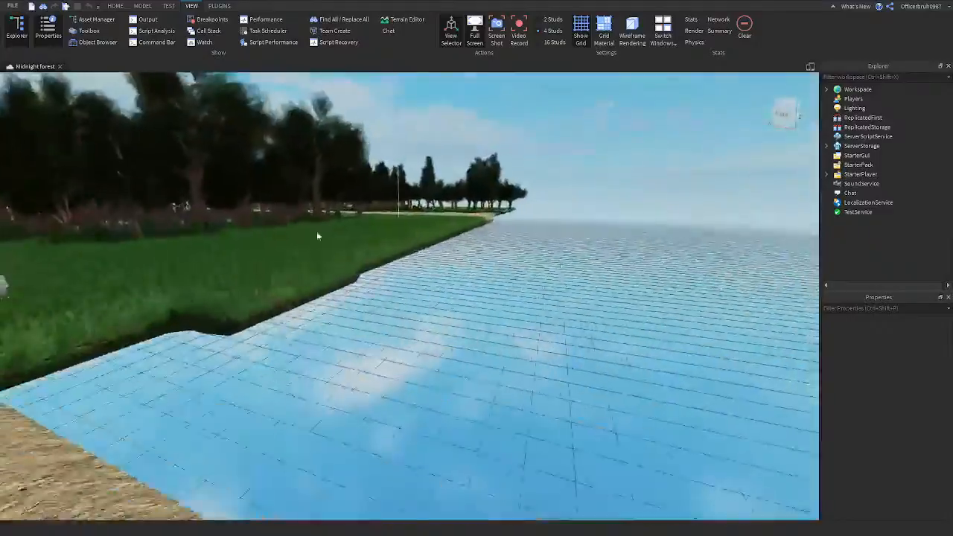
Follow the edge of the grass and explore the forest as far as the sandy clearing with the grey blocks
right_drag(387, 245, 347, 303)
key(w)
key(s)
key(w)
key(w)
key(s)
key(w)
key(s)
key(a)
key(w)
key(a)
key(w)
key(w)
key(w)
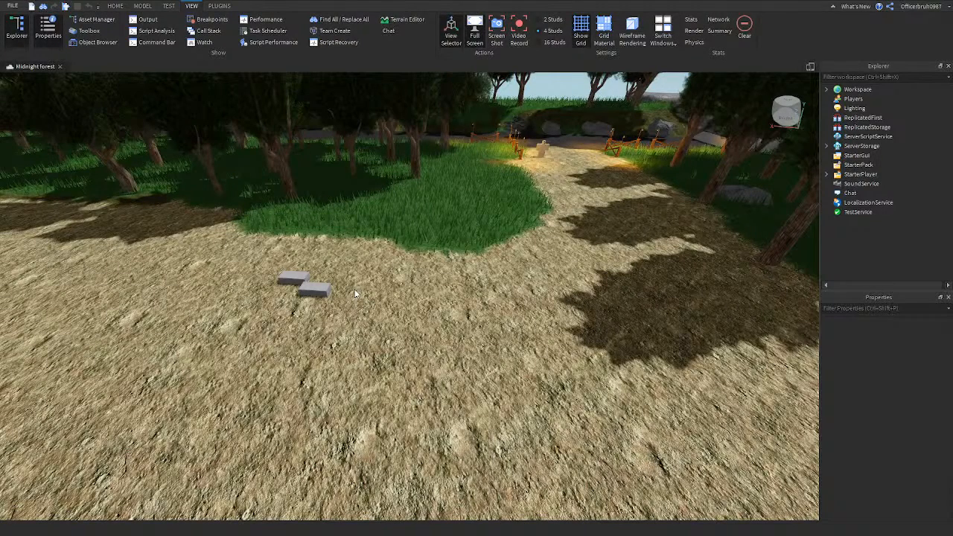
Check a grey block on the sand, clear the selection and approach the Dummy on the lit path
click(301, 285)
click(536, 267)
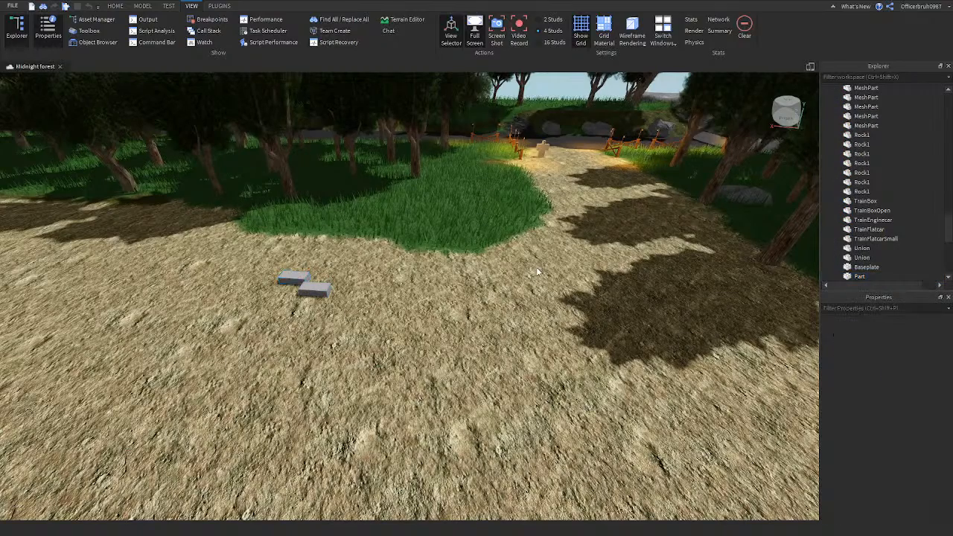
right_drag(535, 266, 591, 268)
key(w)
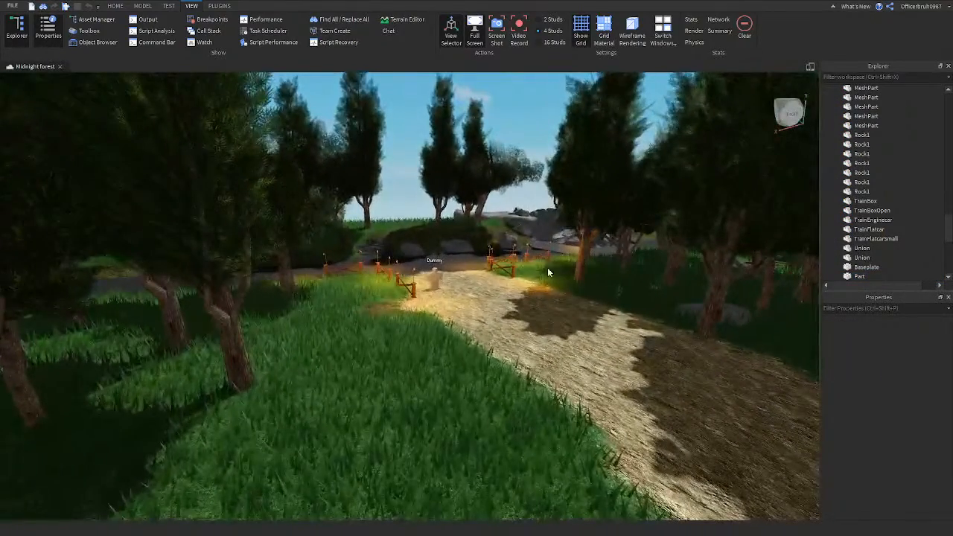
key(w)
key(w)
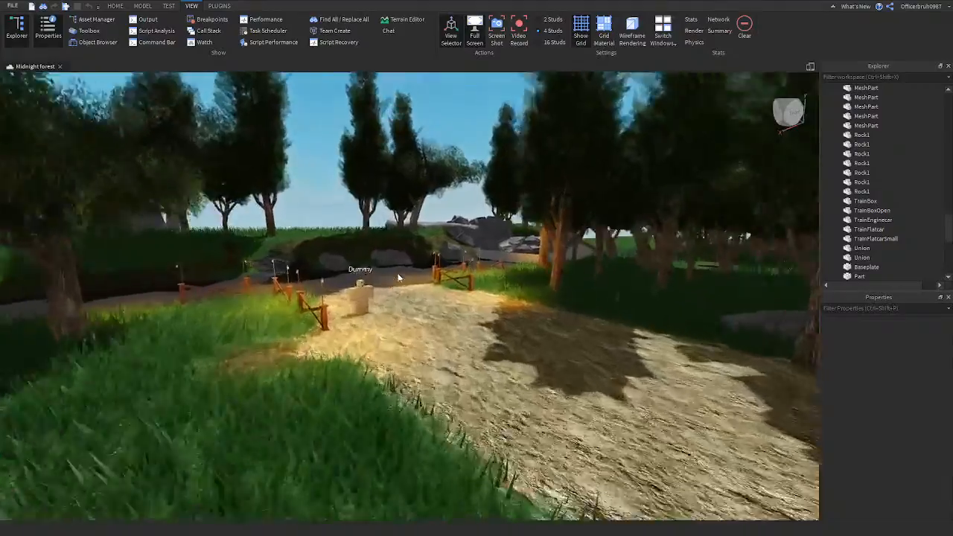
key(e)
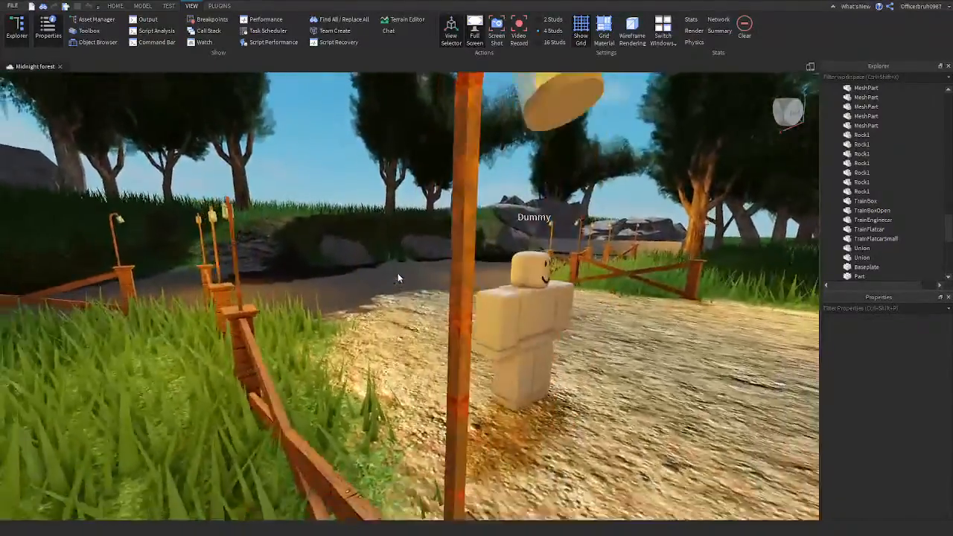
Inspect the Dummy, the lantern fences and the rocks beside the road
key(q)
right_drag(398, 278, 398, 273)
key(a)
key(q)
key(d)
key(a)
key(e)
key(w)
key(w)
key(w)
key(e)
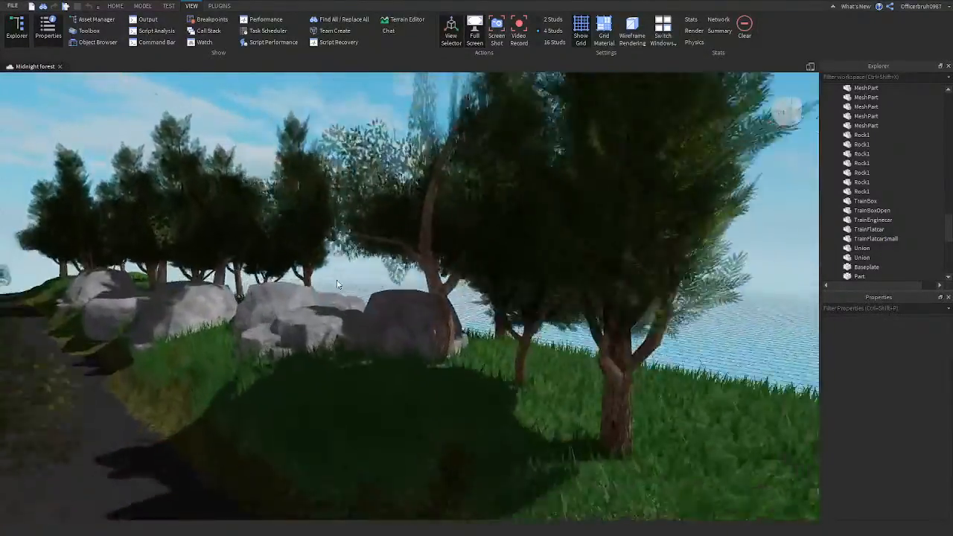
Survey the forest and sandy path from above and examine the paved road beside the large rocks
right_drag(328, 285, 363, 223)
key(w)
key(w)
key(w)
key(e)
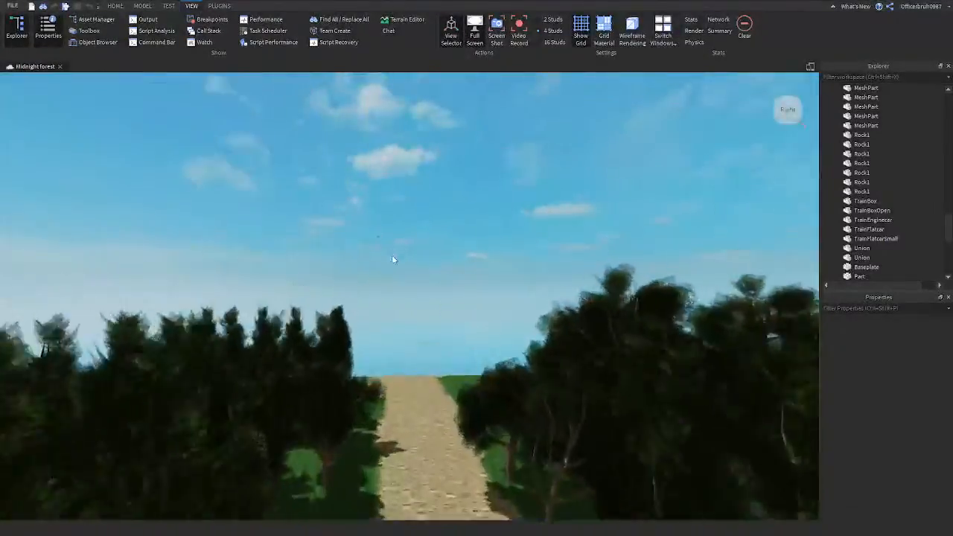
right_drag(392, 254, 340, 176)
key(w)
key(w)
key(w)
right_drag(271, 213, 265, 207)
key(d)
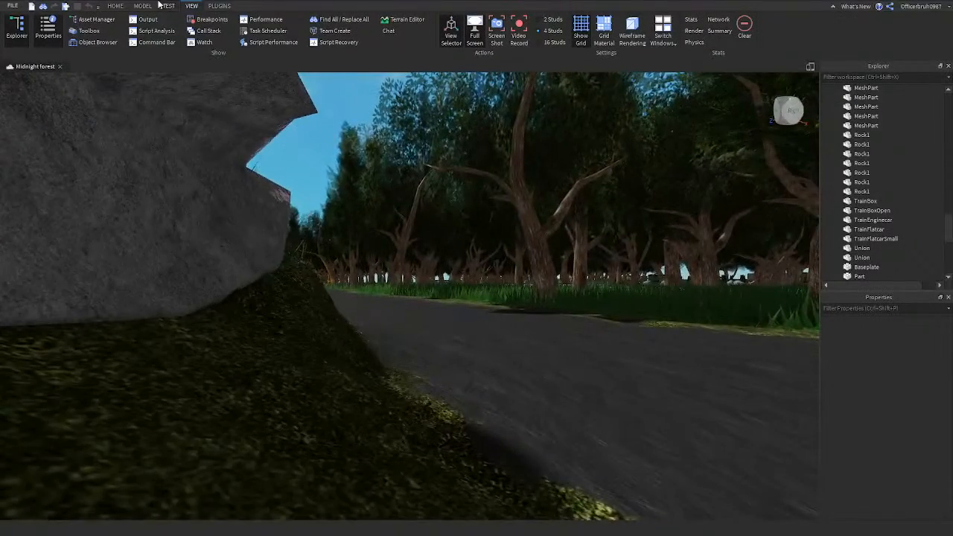
click(399, 31)
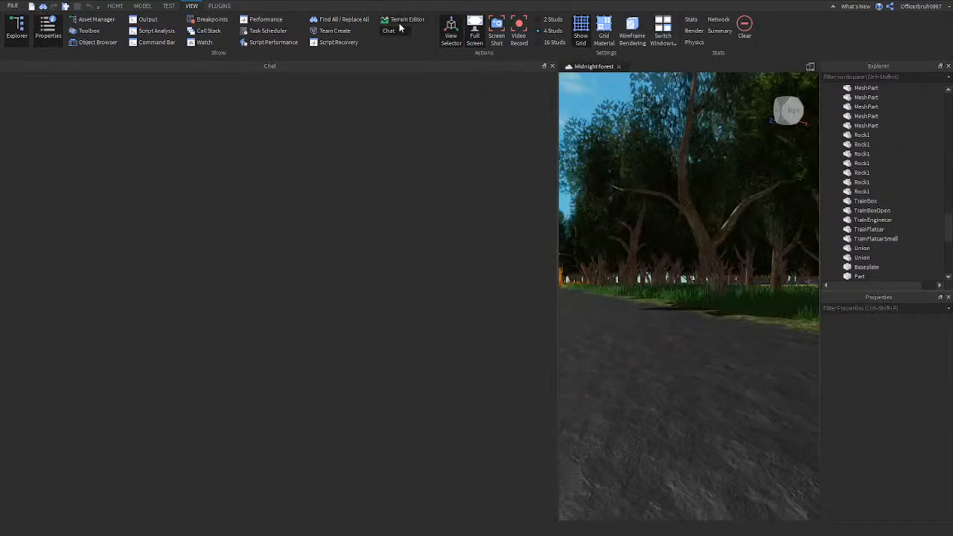
click(399, 27)
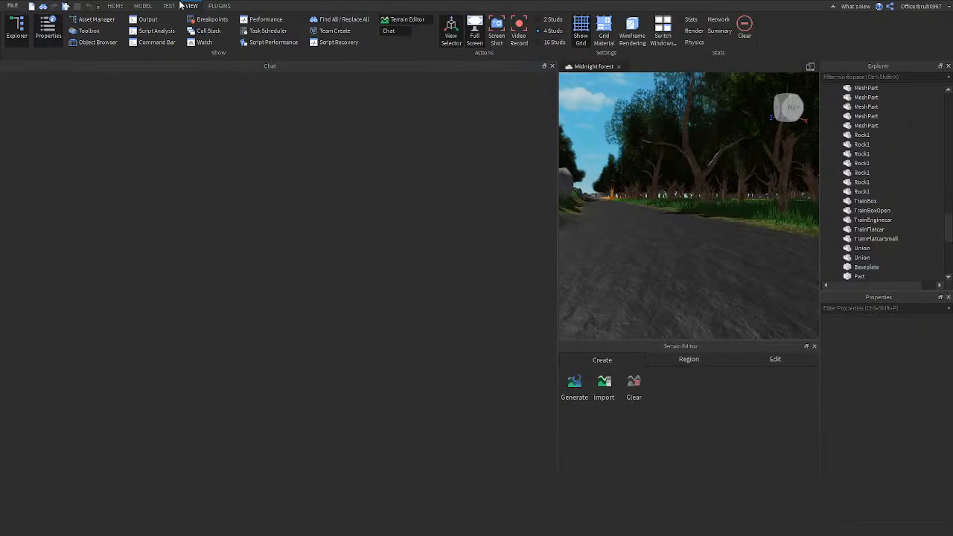
click(387, 29)
click(398, 20)
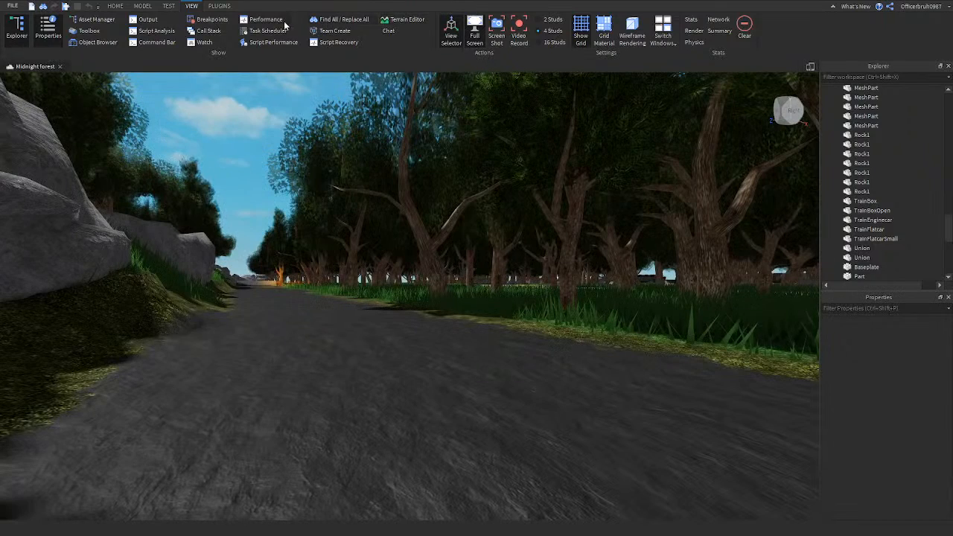
click(145, 20)
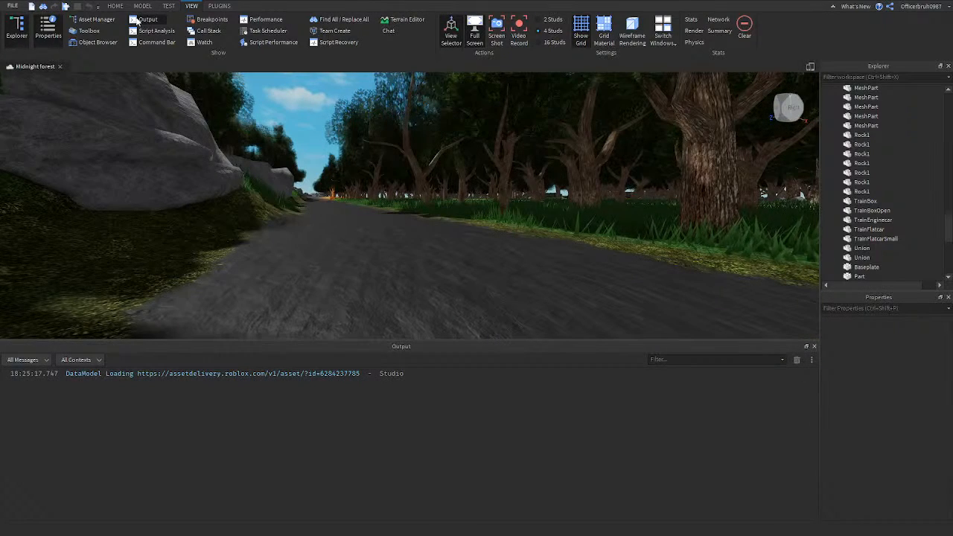
click(145, 20)
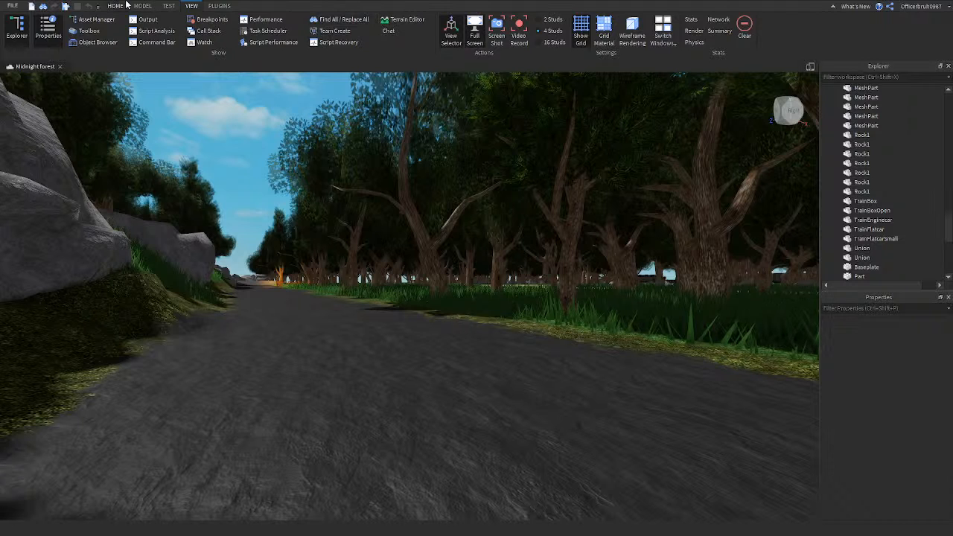
Open the game settings of Midnight forest and review its basic info, permissions, monetization and options
click(116, 6)
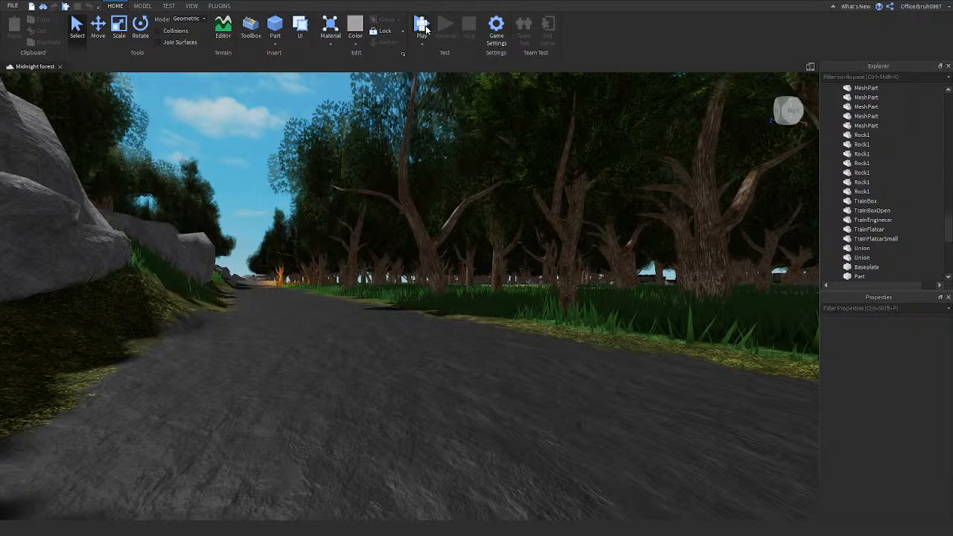
click(494, 28)
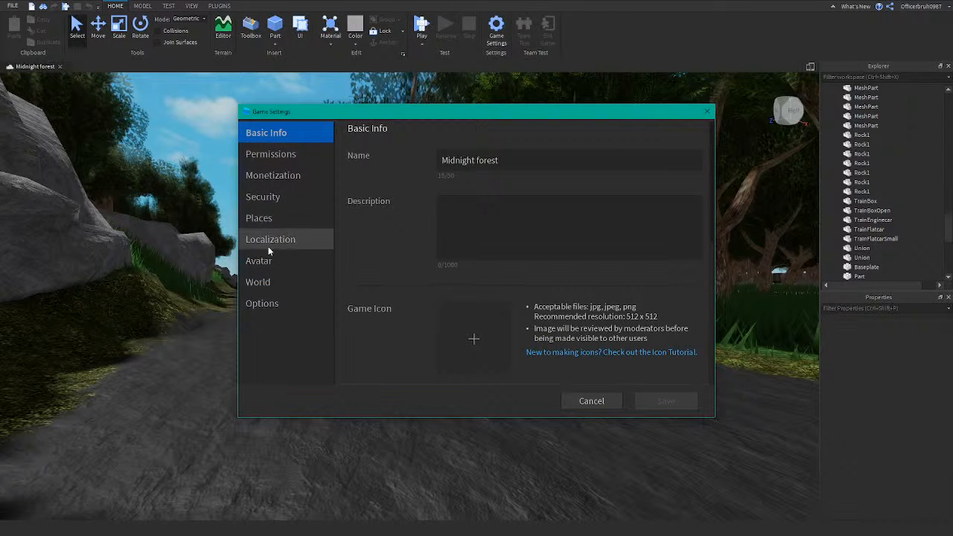
click(297, 158)
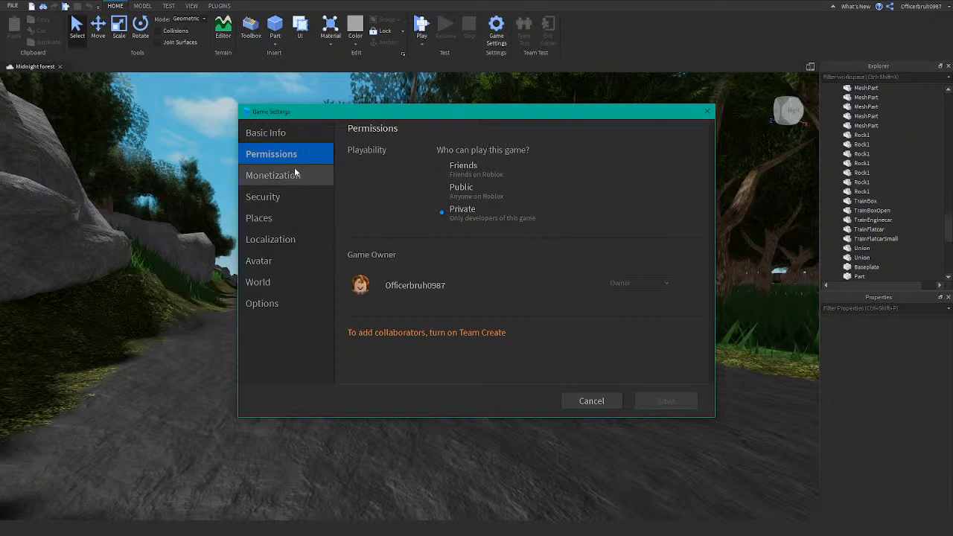
click(293, 174)
click(287, 154)
click(287, 137)
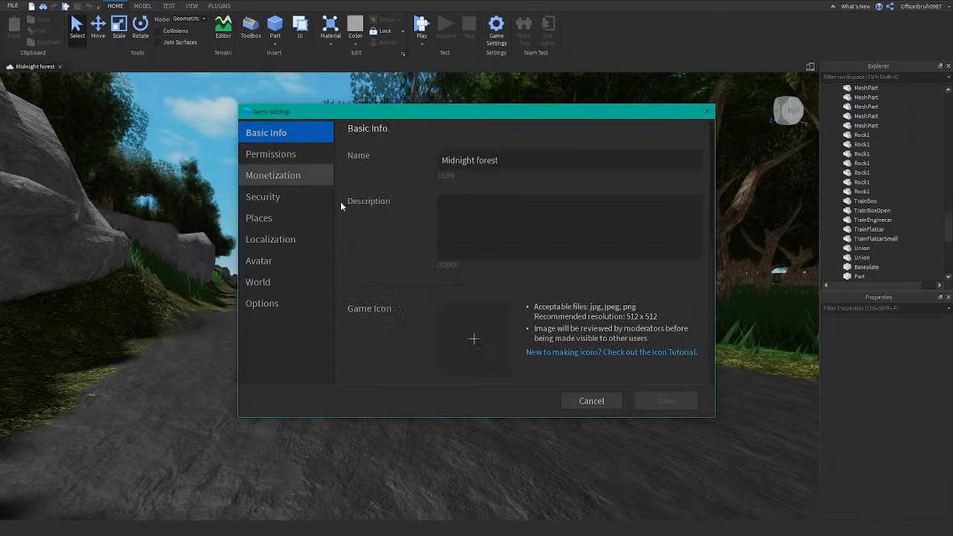
scroll(492, 294, down, 2)
scroll(492, 294, down, 5)
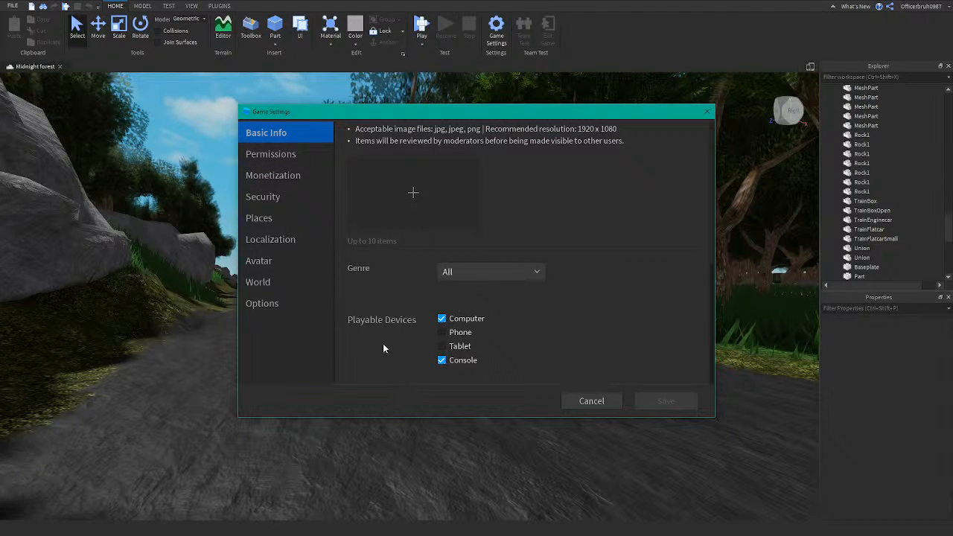
click(295, 303)
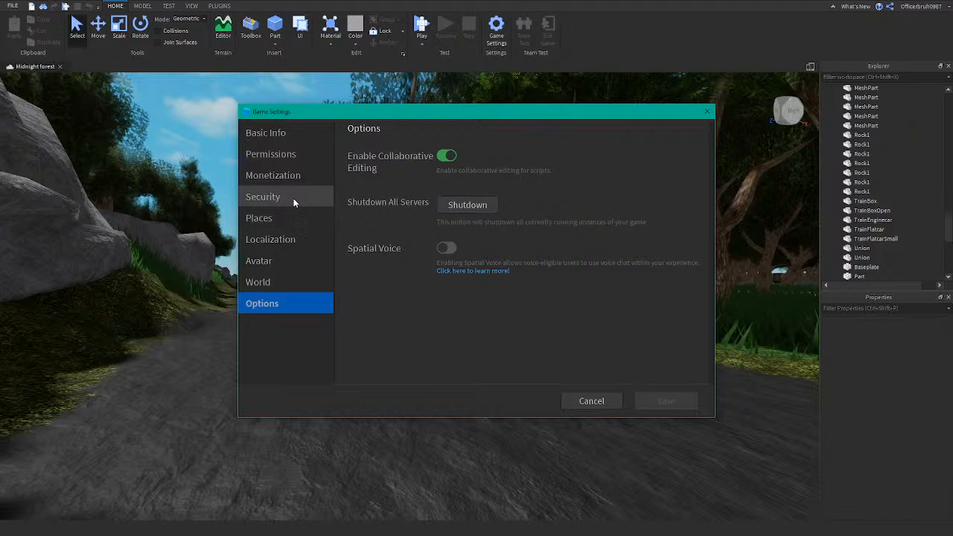
Review the security and places settings, examine the version history of the Midnight forest place and close the settings unsaved
click(293, 198)
click(274, 218)
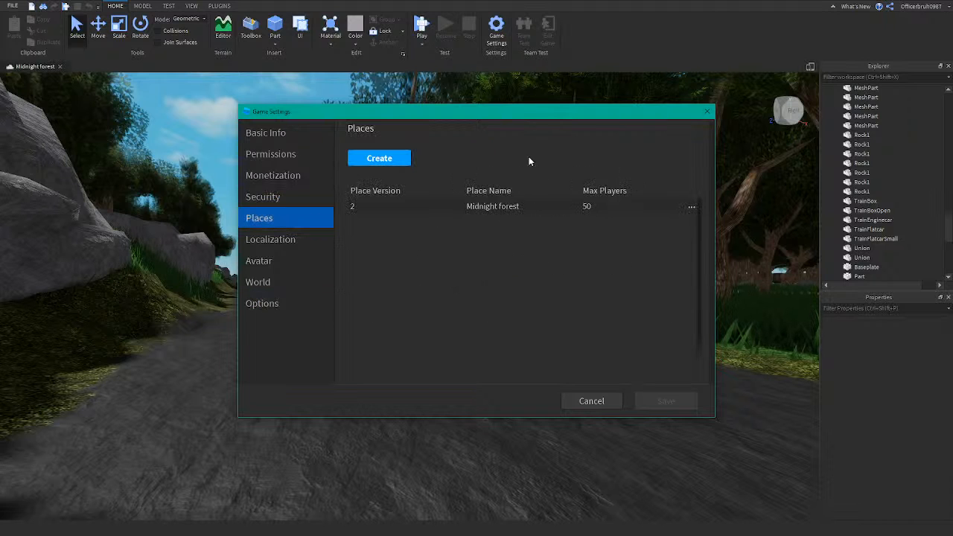
click(692, 212)
click(665, 233)
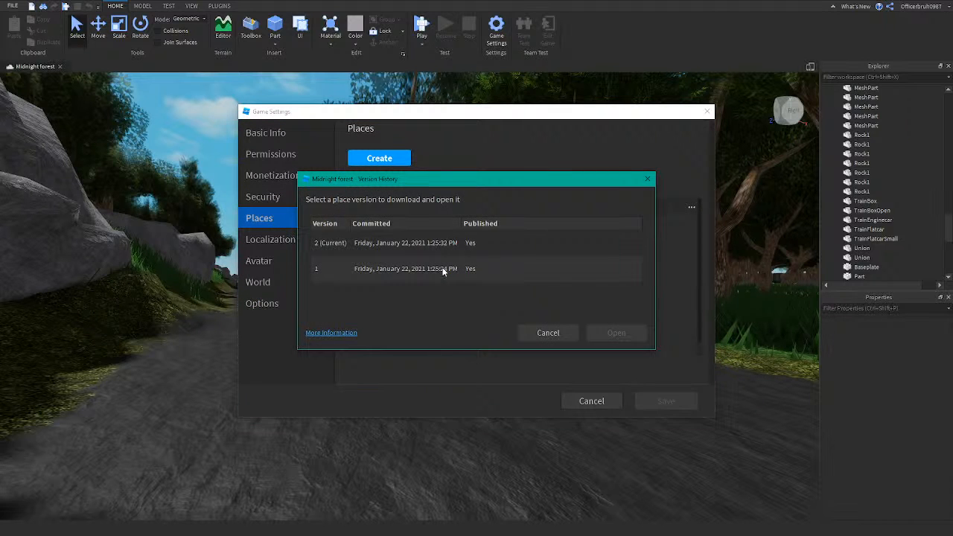
click(533, 273)
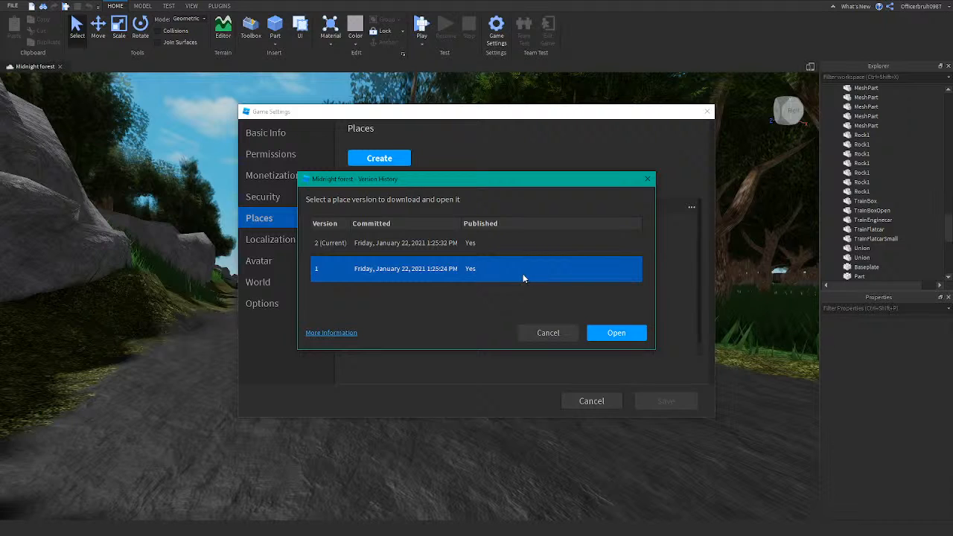
click(548, 333)
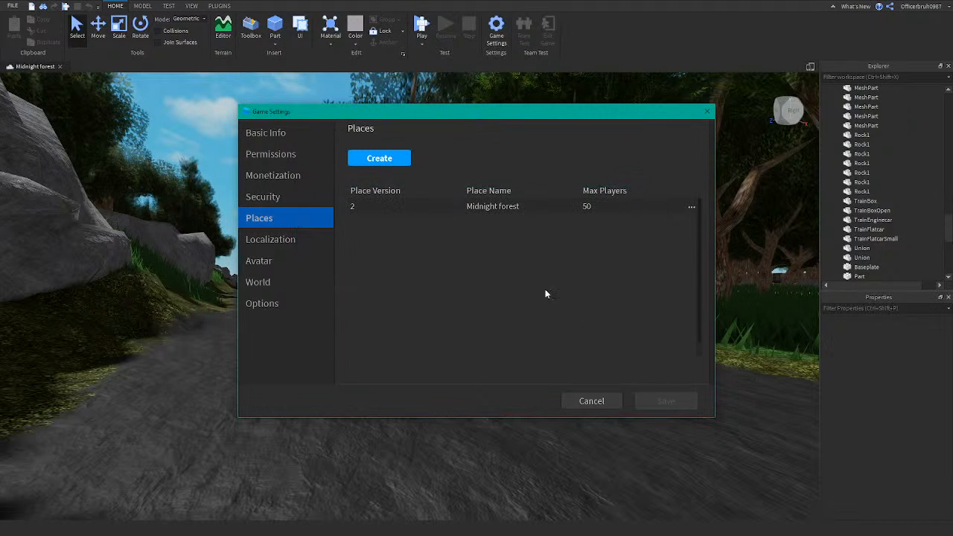
click(591, 400)
Close Midnight forest and open Place Number: 16 from the list of own games
click(11, 5)
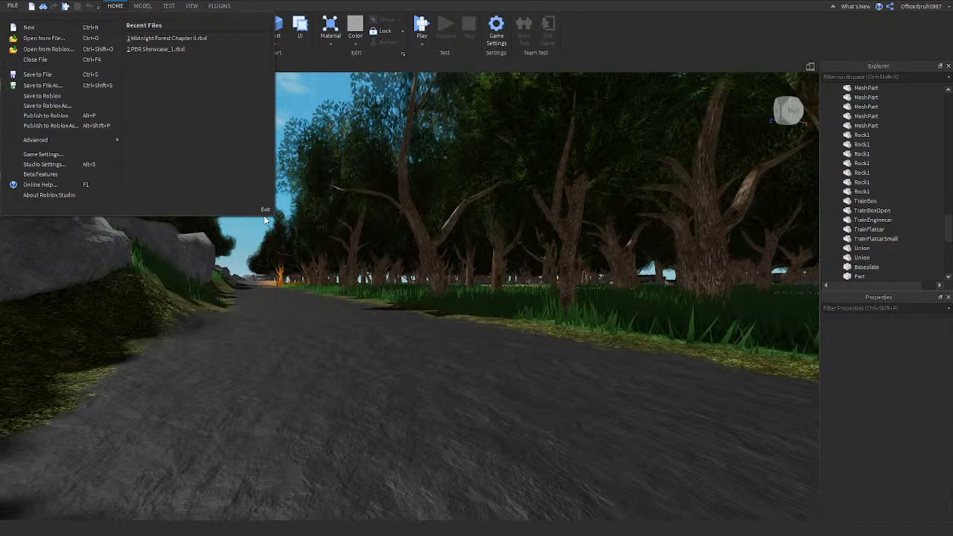
click(383, 149)
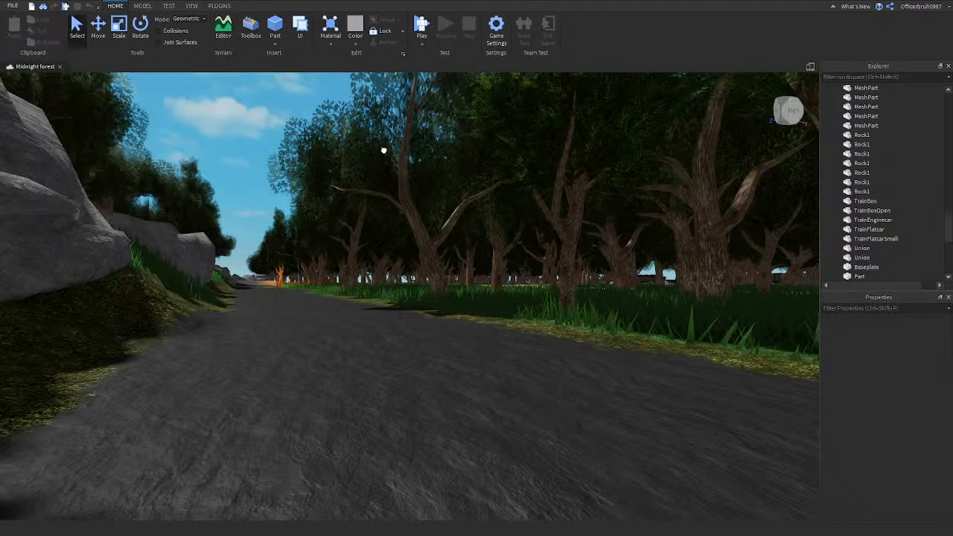
click(61, 68)
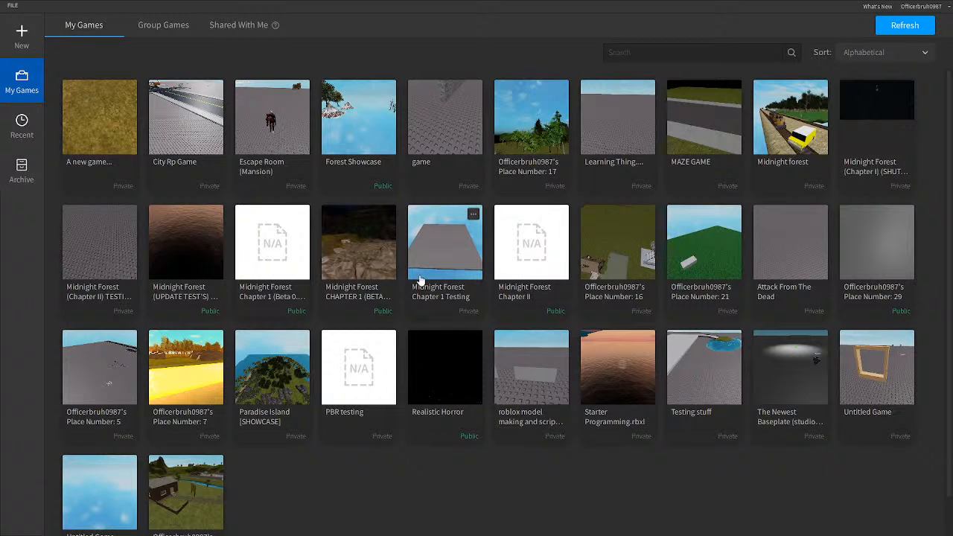
click(616, 242)
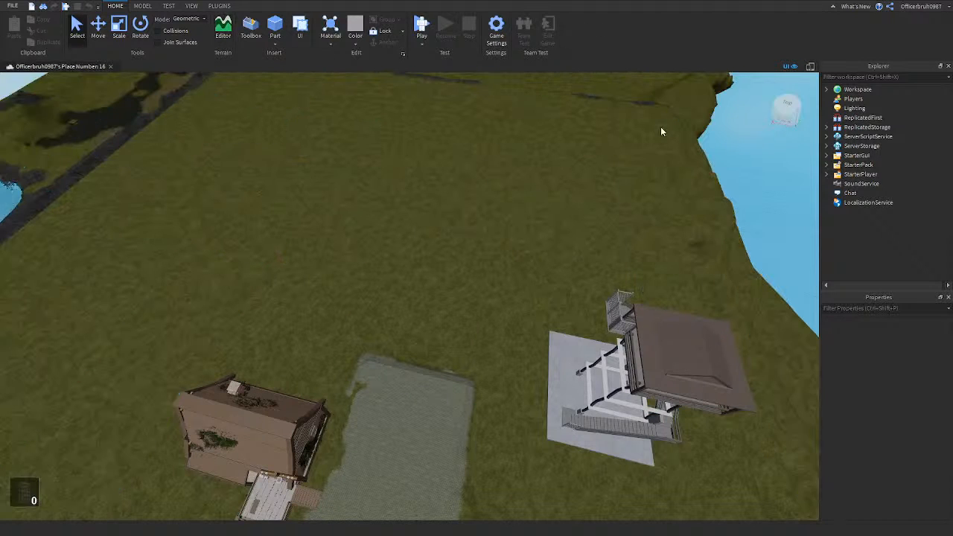
Open the game settings of Place Number: 16 and review its world, avatar and places settings
click(498, 28)
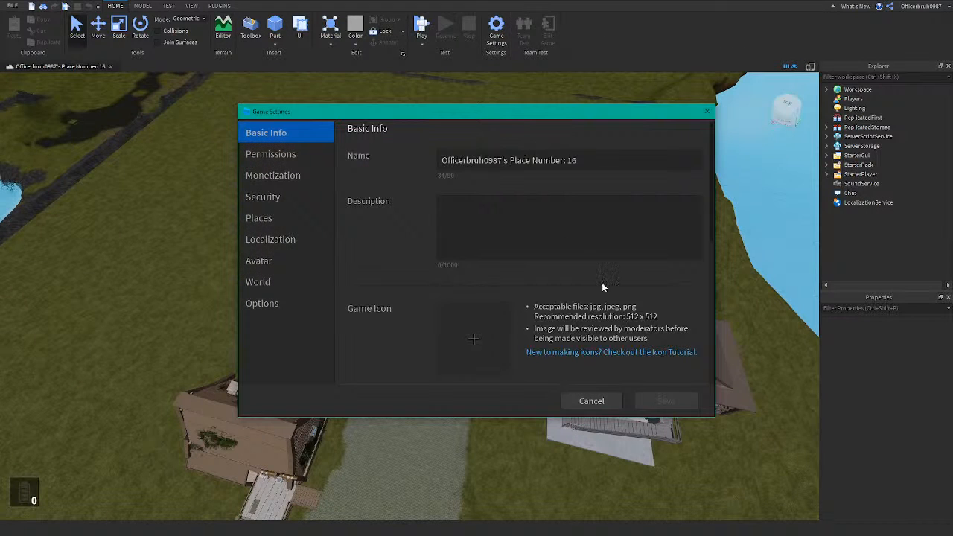
click(275, 289)
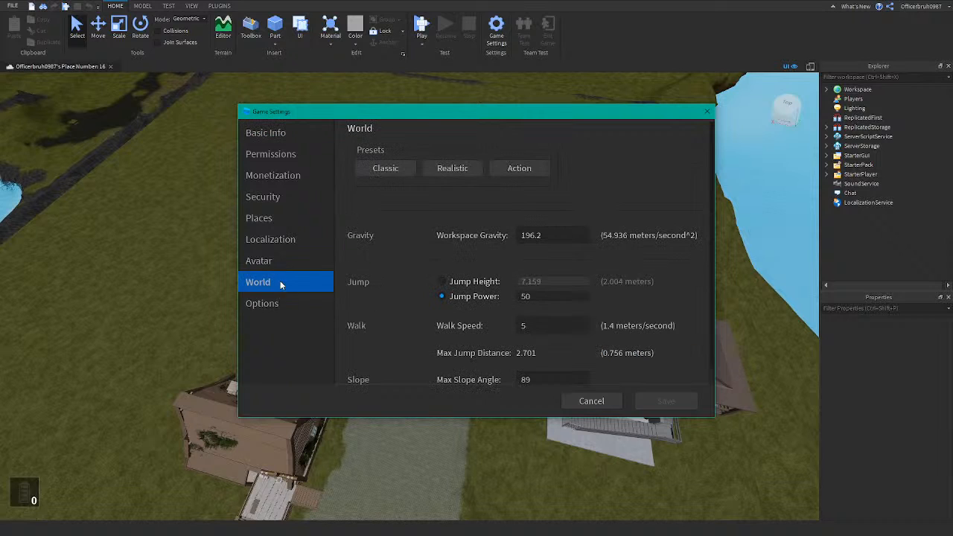
click(277, 261)
click(275, 218)
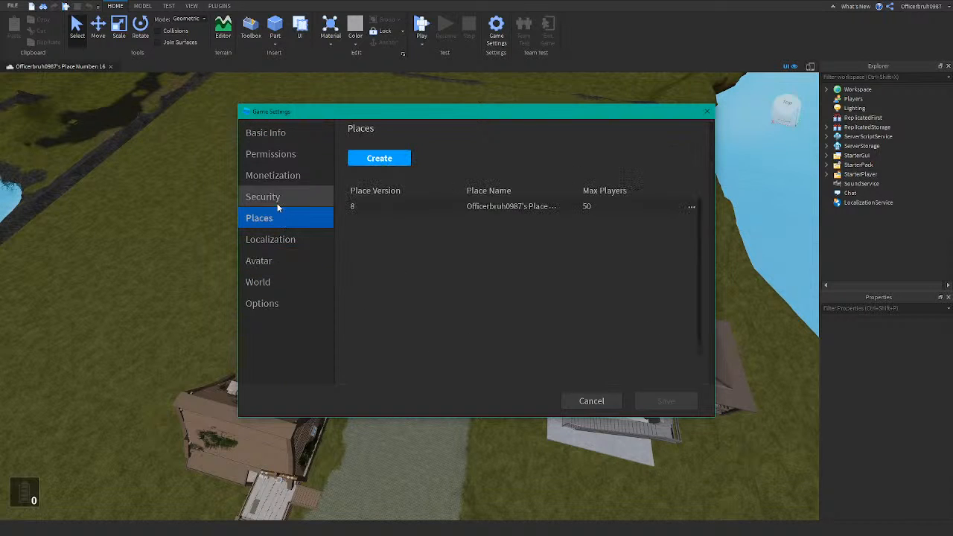
Show the version history of the Place Number: 16 place and open its version 1
click(691, 208)
click(659, 237)
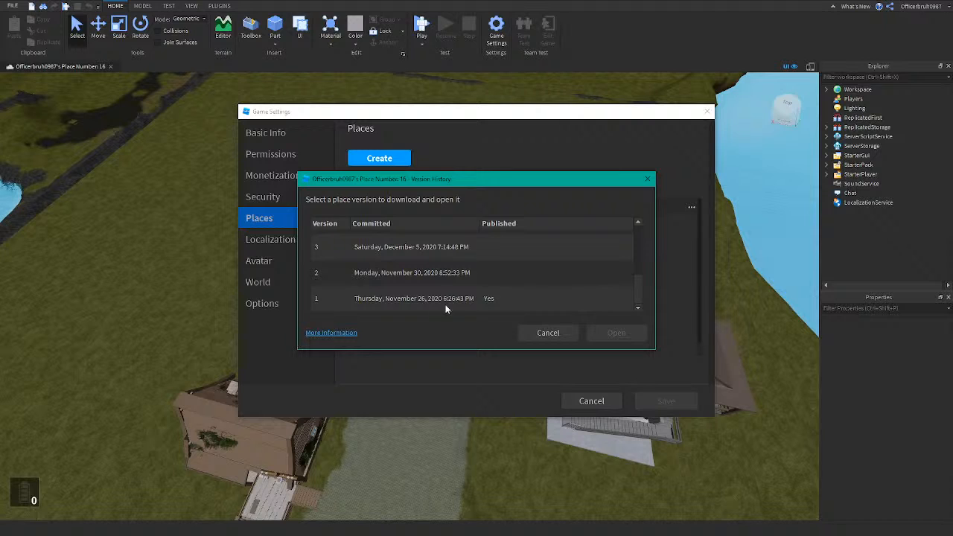
click(421, 298)
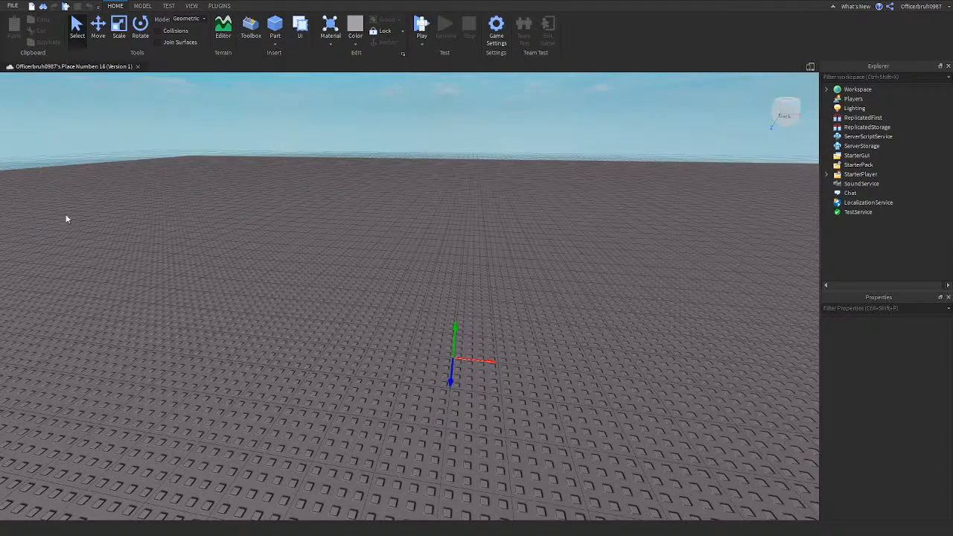
Look around the baseplate of version 1, inspect the contents of Workspace and StarterPlayer, and exit that version's window
right_drag(178, 179, 206, 174)
click(825, 90)
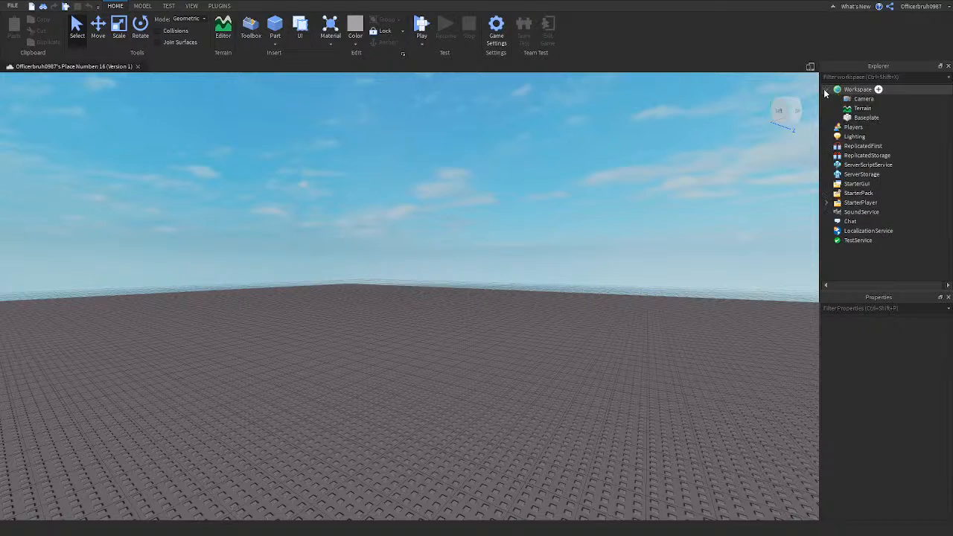
click(826, 90)
click(826, 174)
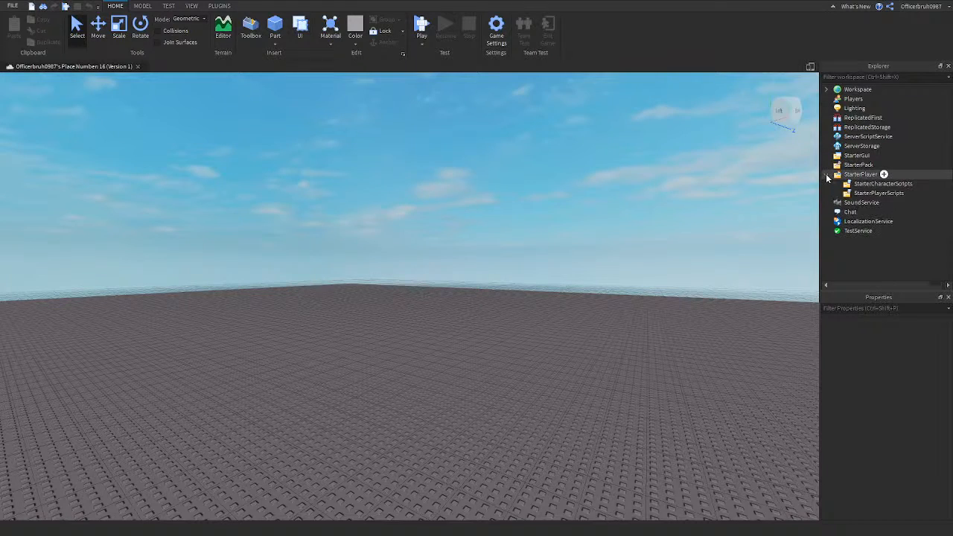
right_drag(564, 169, 555, 168)
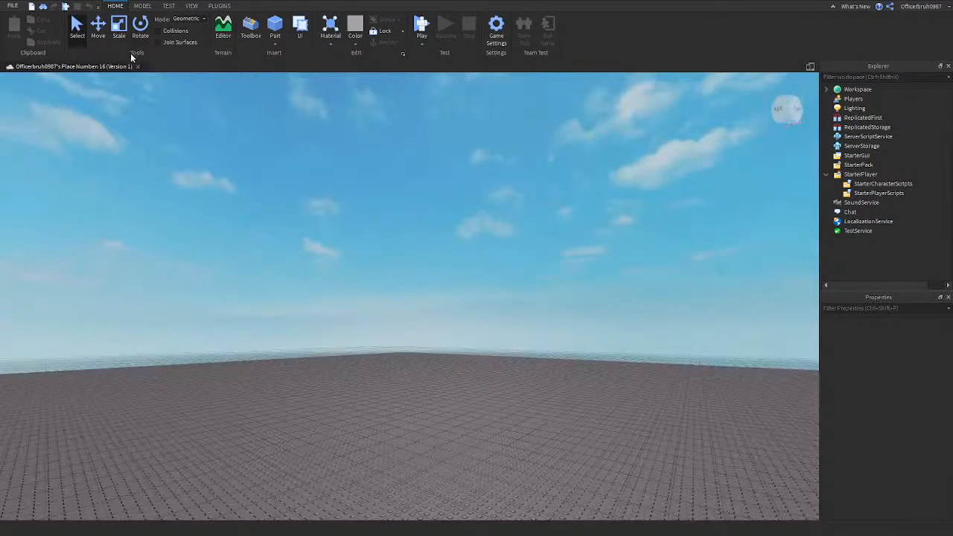
click(13, 6)
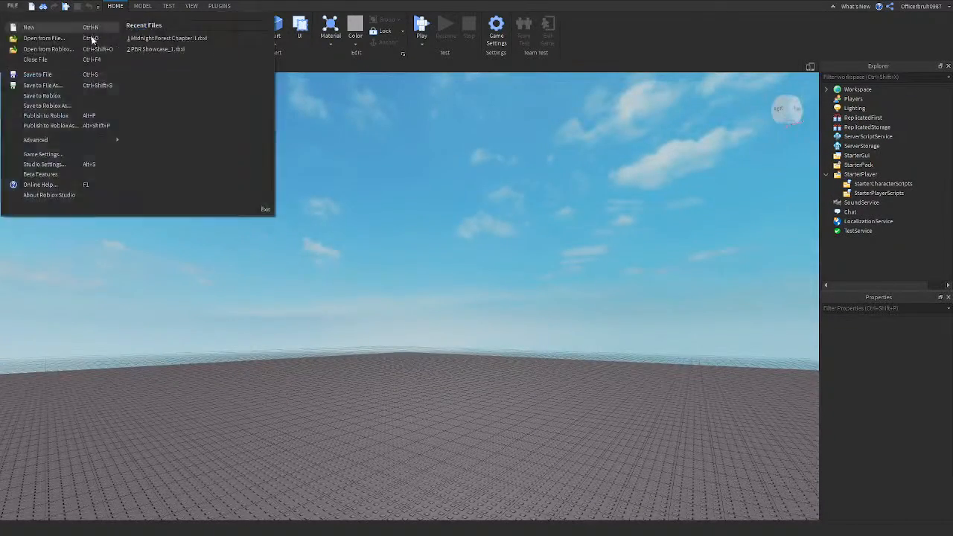
click(262, 204)
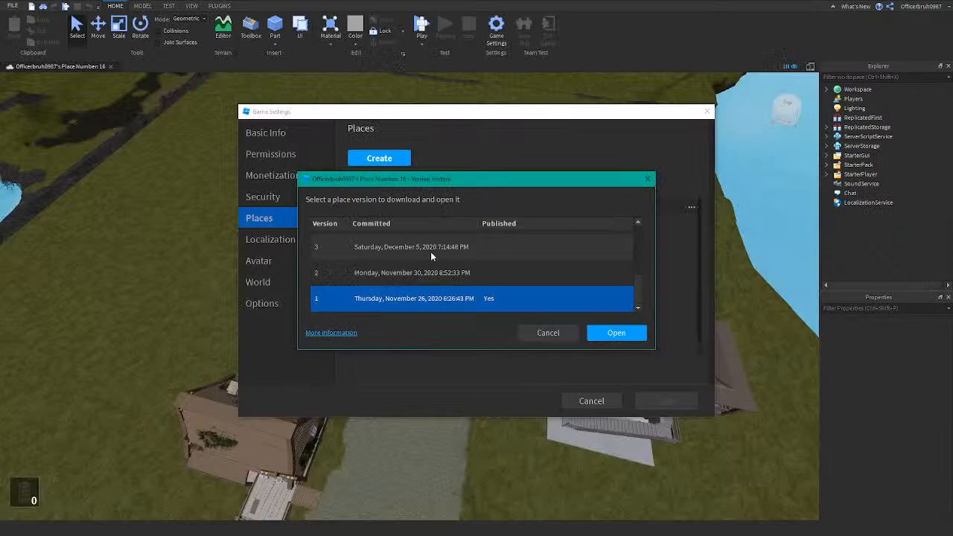
Browse the remaining entries in the version history and open version 2 of Place Number: 16
scroll(469, 290, up, 1)
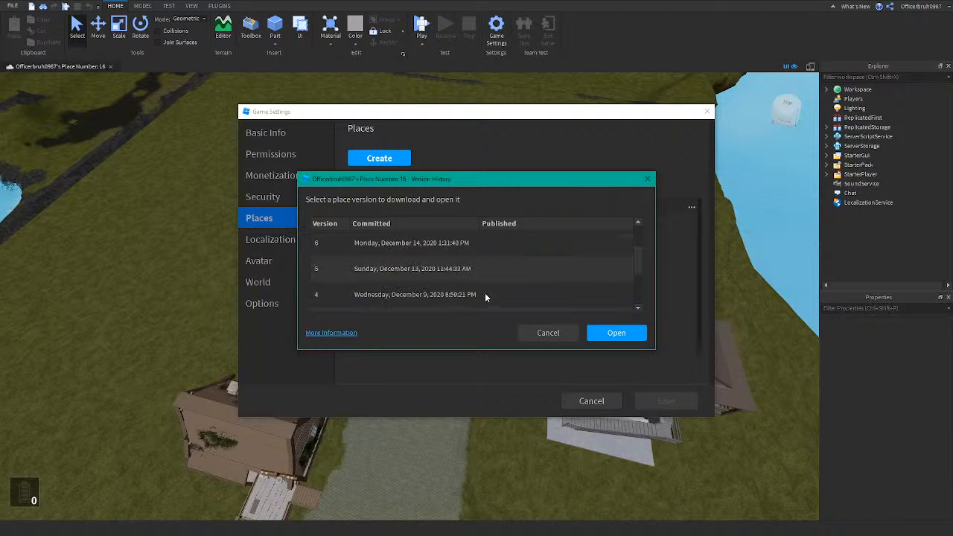
scroll(540, 282, down, 1)
click(446, 296)
click(436, 270)
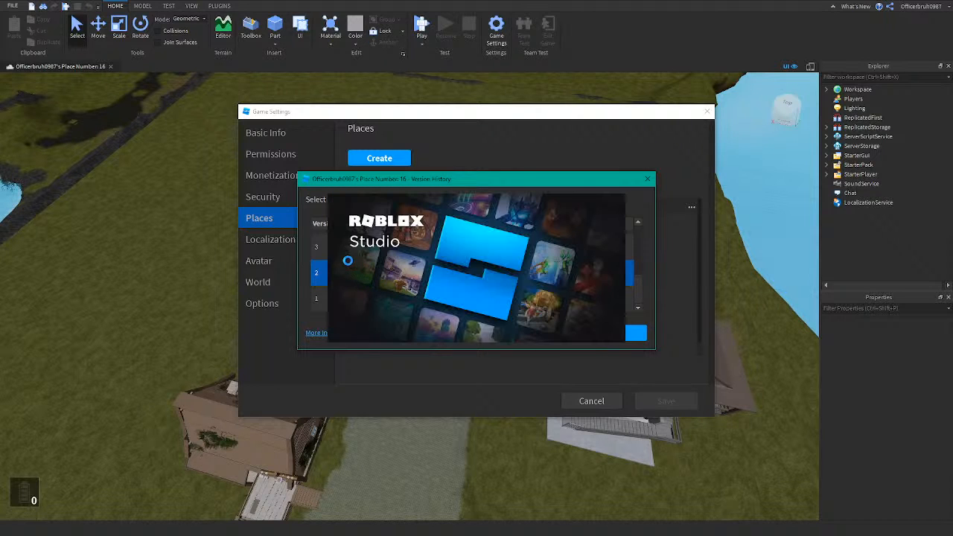
Examine the dark rock shapes and the whole baseplate in version 2, and exit that version's window
scroll(322, 261, up, 1)
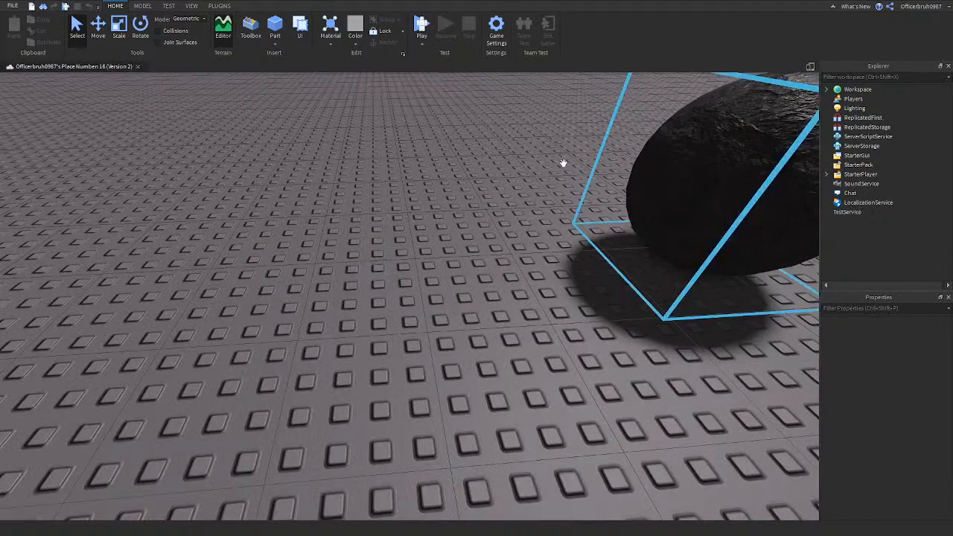
right_drag(562, 161, 560, 162)
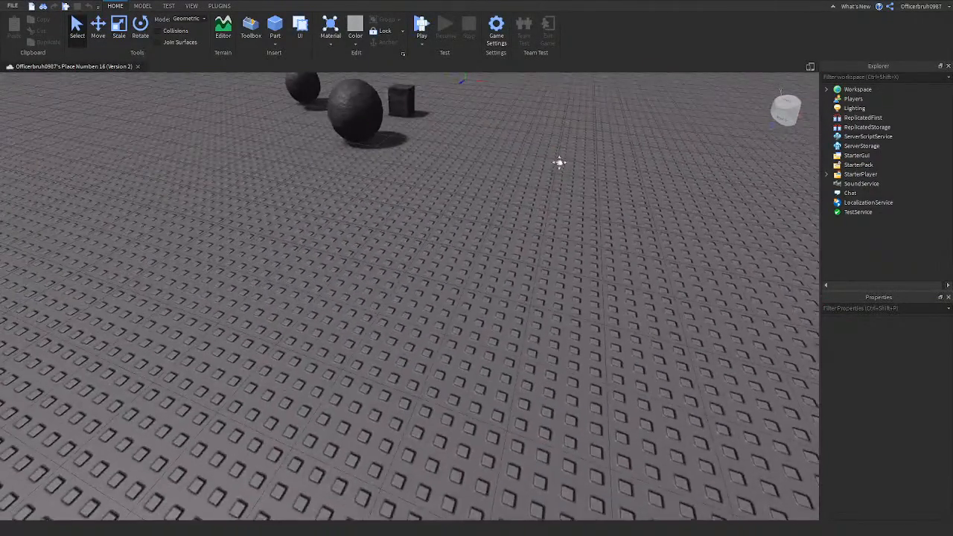
scroll(545, 216, down, 5)
right_drag(546, 217, 546, 216)
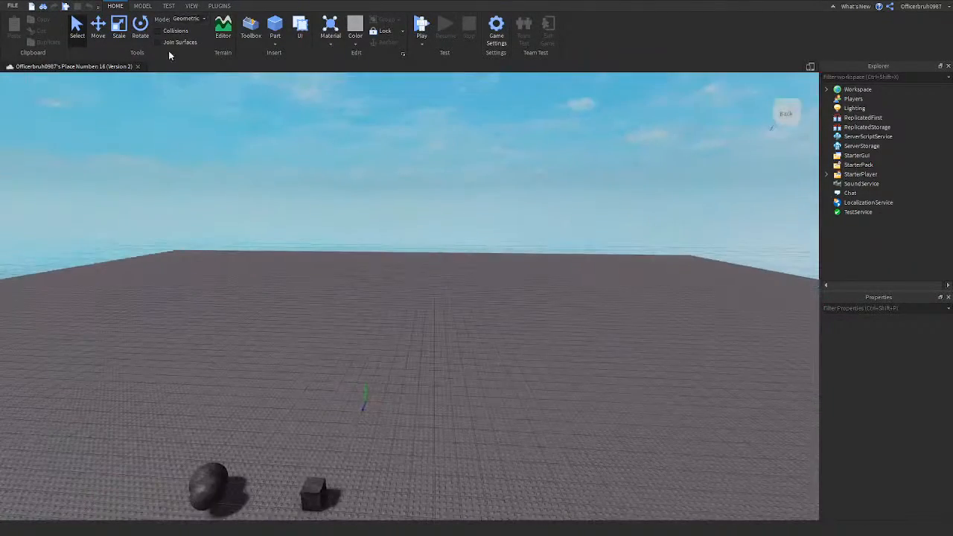
click(13, 6)
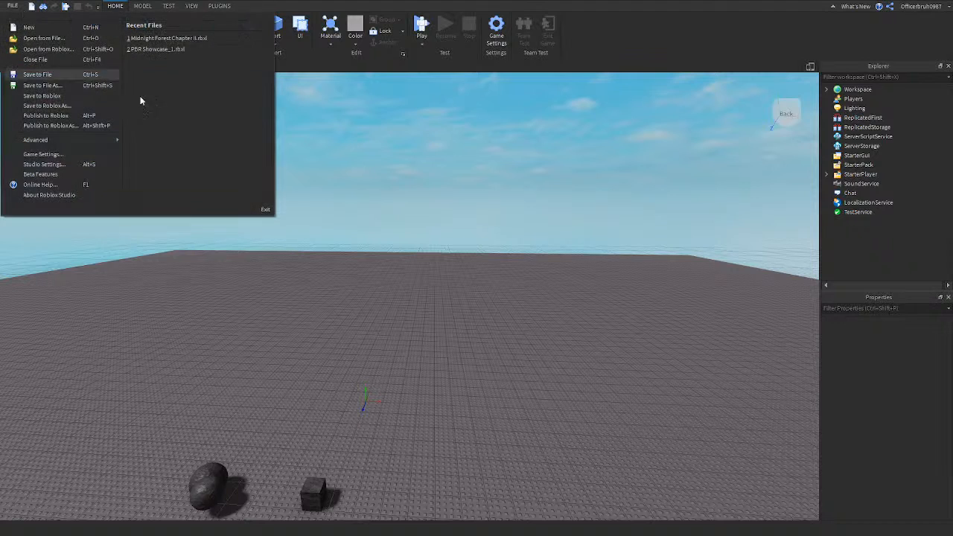
Exit the open baseplate place
click(263, 208)
click(477, 278)
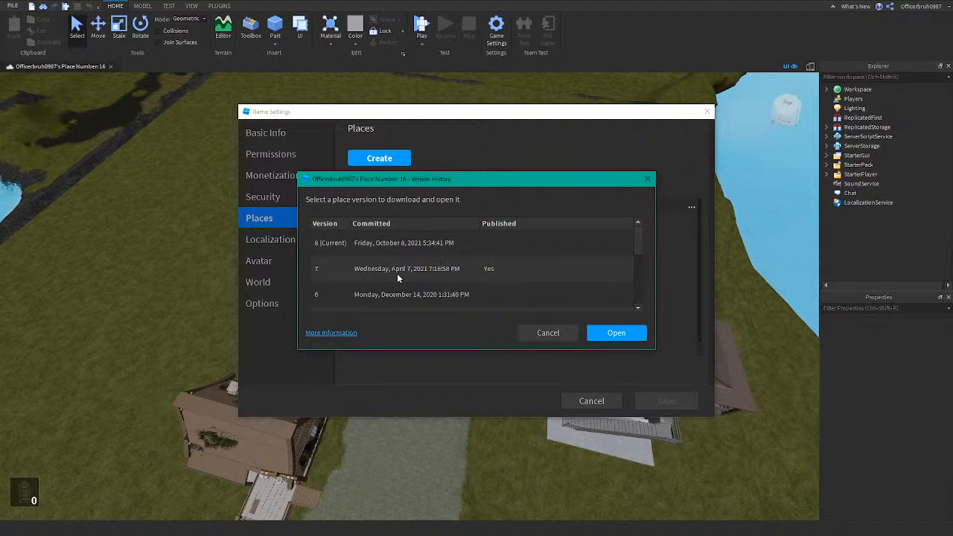
Review the version history of Place Number: 16, select a past version, and leave the game settings without opening it
scroll(397, 273, down, 2)
click(394, 273)
scroll(429, 295, up, 3)
click(554, 335)
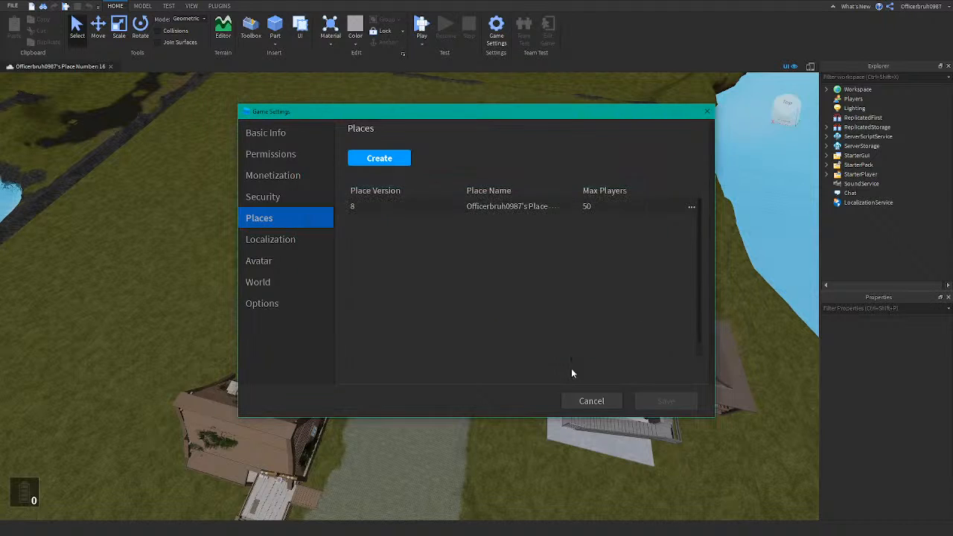
click(592, 401)
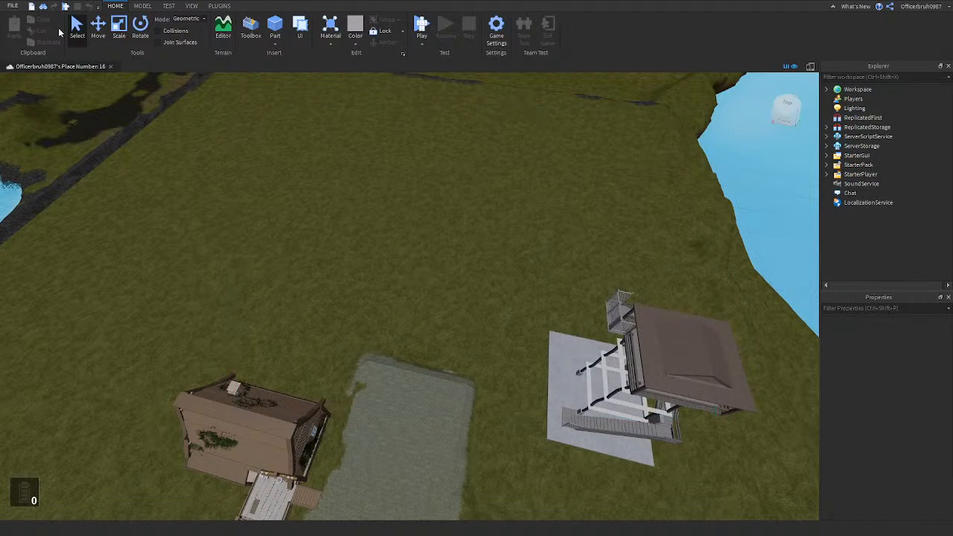
Close Place Number: 16 and restore the Midnight Forest (beta) game from the archive
click(112, 66)
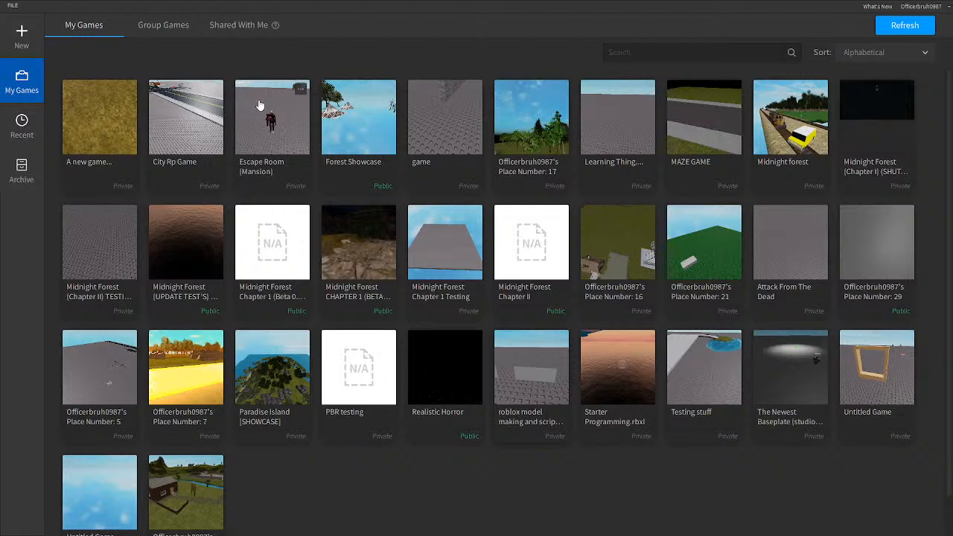
click(16, 123)
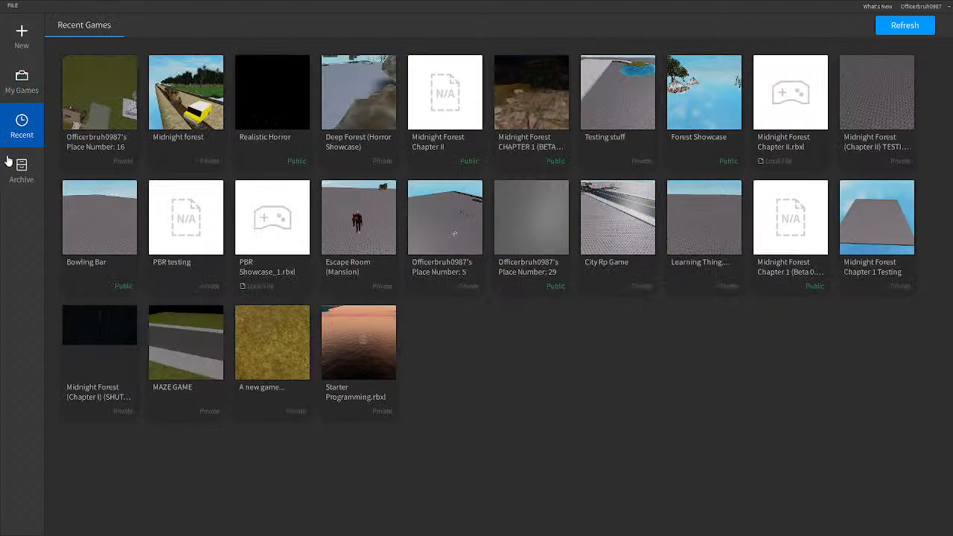
click(37, 172)
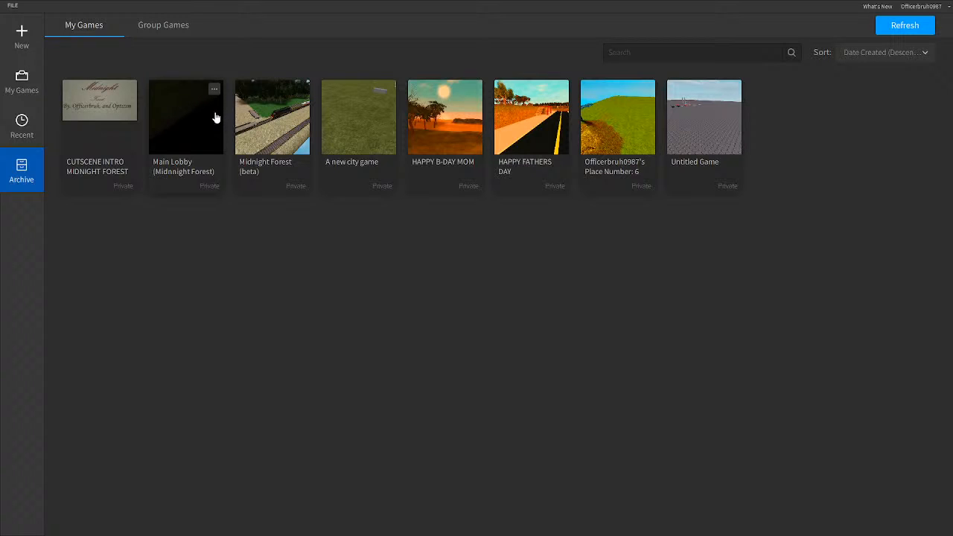
click(299, 88)
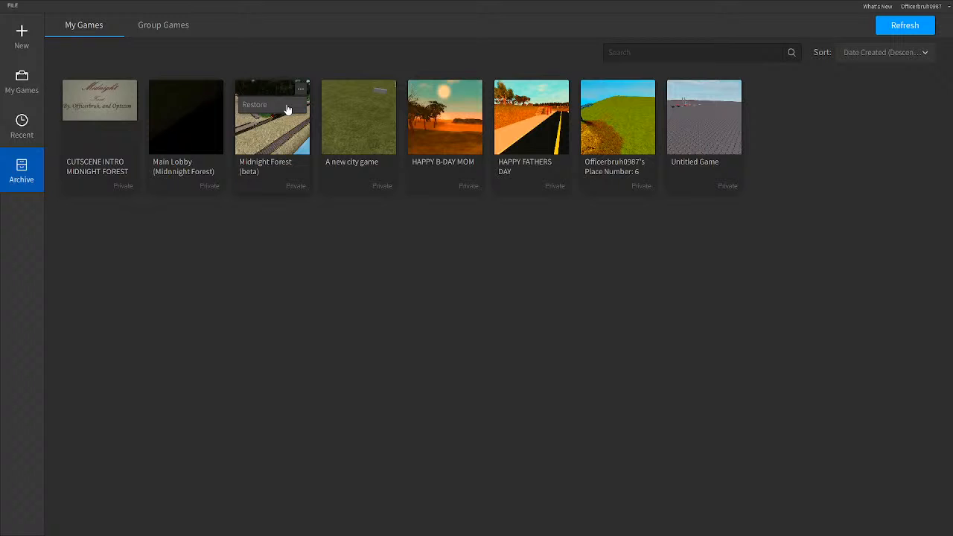
click(287, 107)
Open the restored Midnight Forest (beta) from the owned games and look through its forest scenery
click(22, 126)
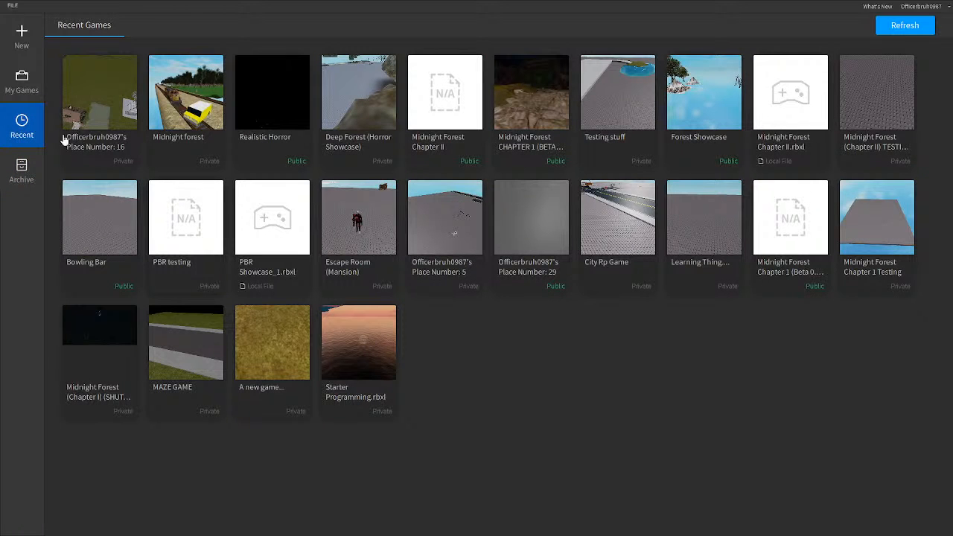
click(33, 89)
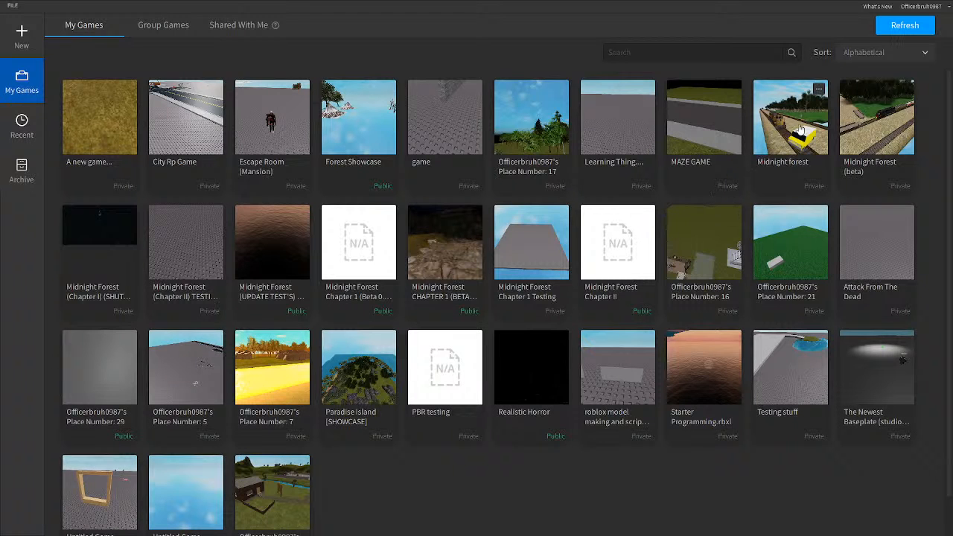
click(880, 117)
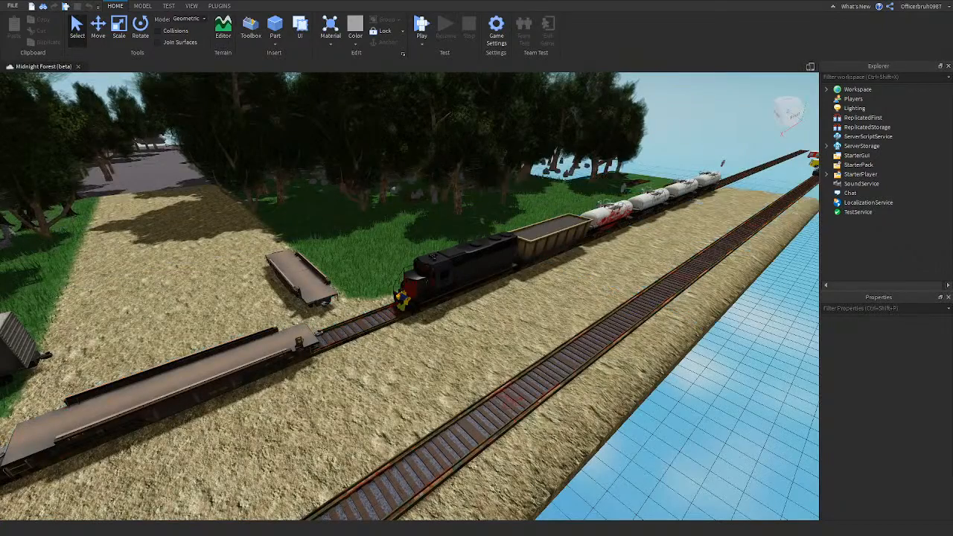
right_drag(356, 321, 344, 289)
key(w)
right_drag(364, 355, 363, 385)
key(w)
key(w)
key(w)
Bring up the version history of the Midnight Forest (beta) place from its game settings
click(500, 40)
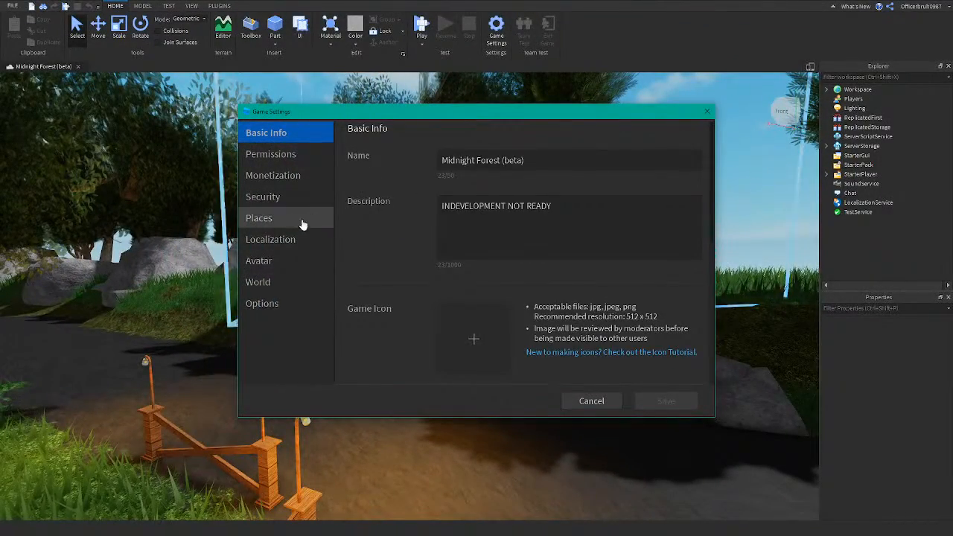
scroll(376, 298, down, 5)
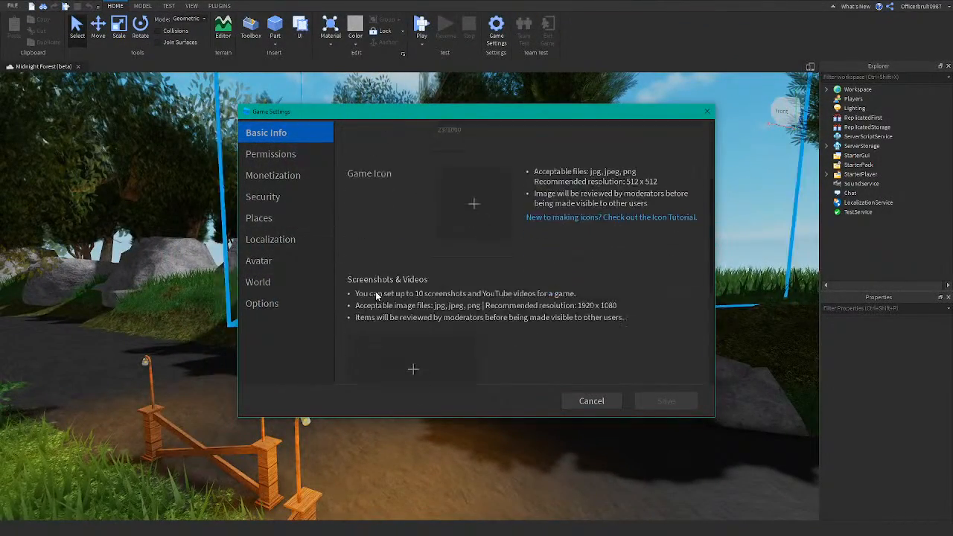
click(263, 282)
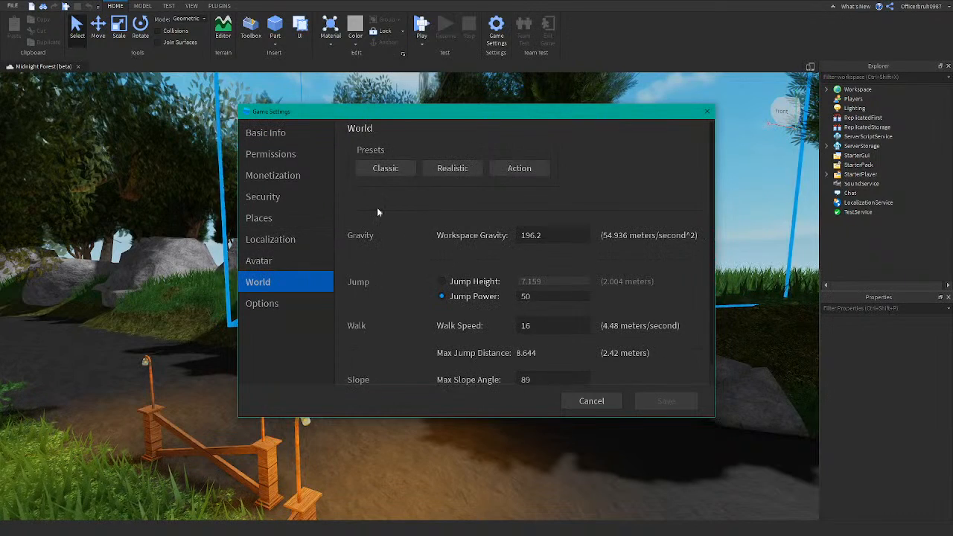
click(281, 217)
click(693, 214)
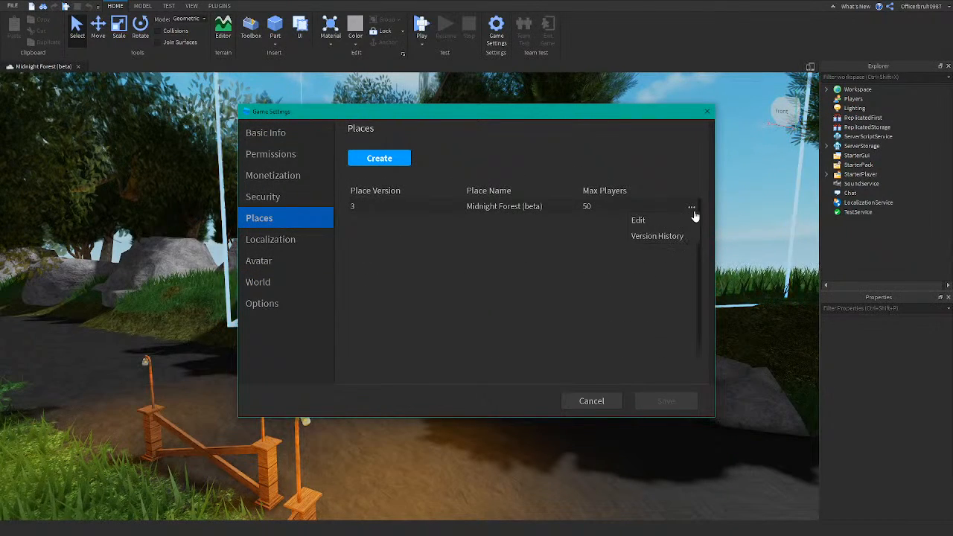
click(693, 213)
click(693, 213)
click(652, 236)
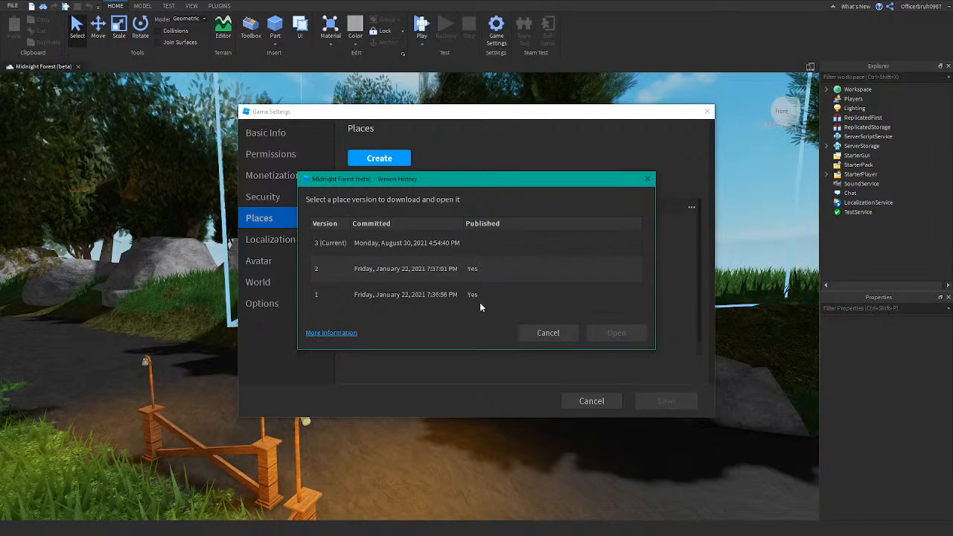
Check versions 1, 2 and 3 in the place's version history, and leave the game settings without opening any
click(429, 303)
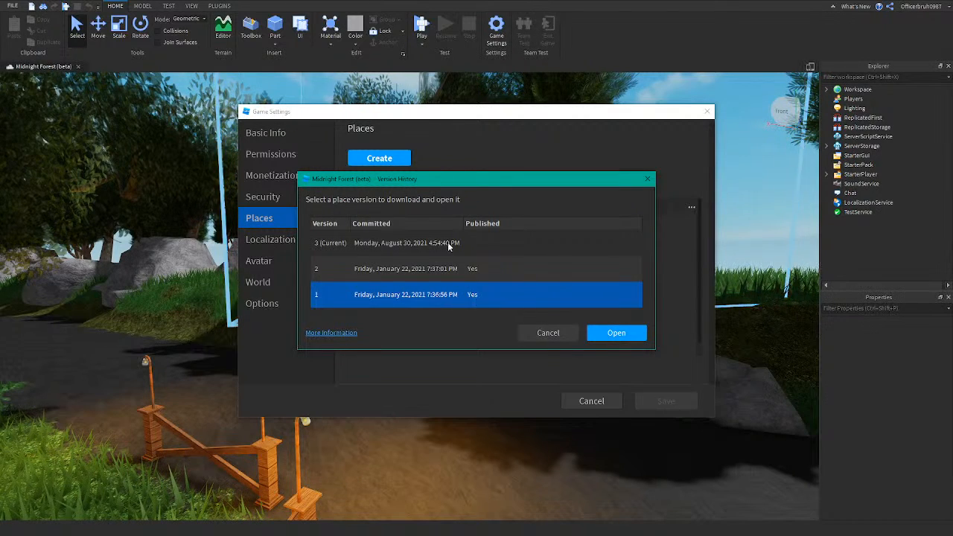
click(451, 245)
click(431, 269)
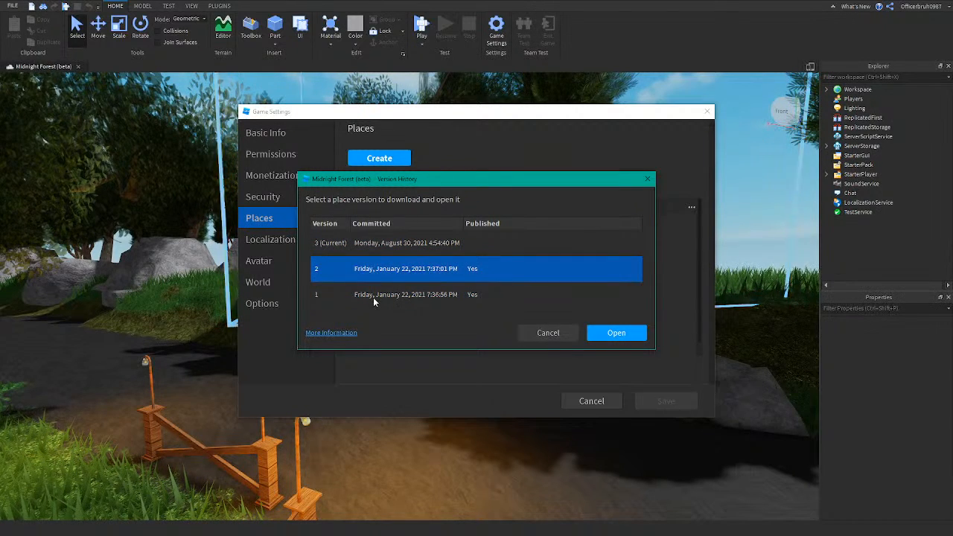
click(373, 297)
click(395, 248)
click(378, 277)
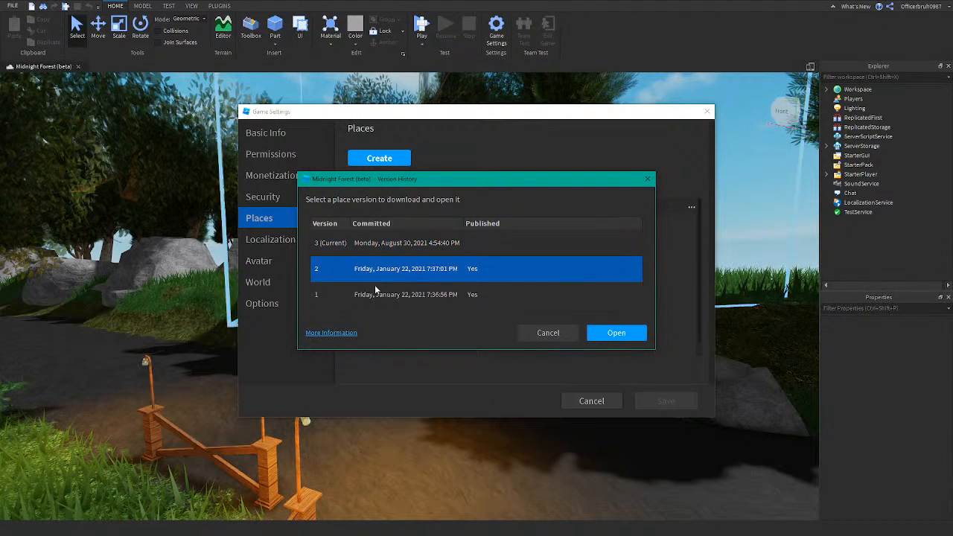
click(431, 293)
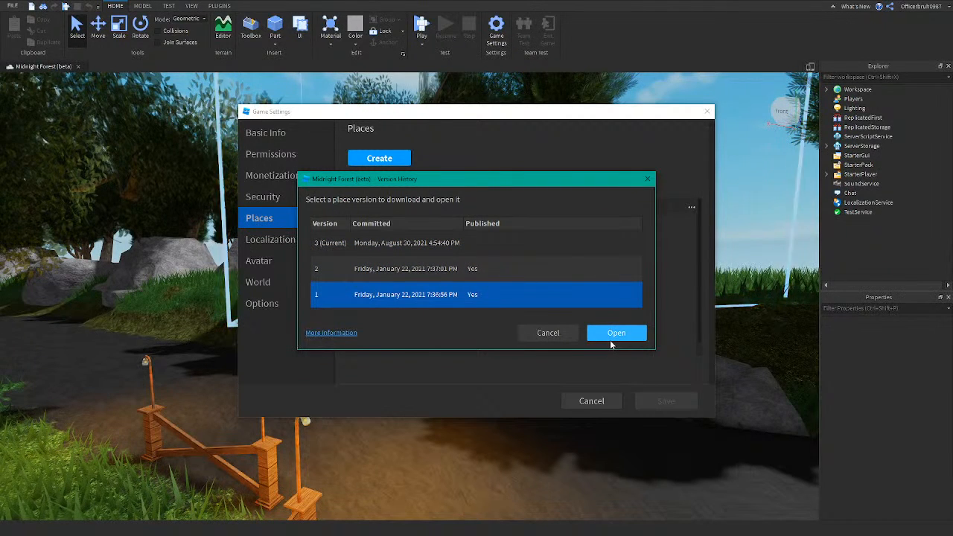
click(544, 337)
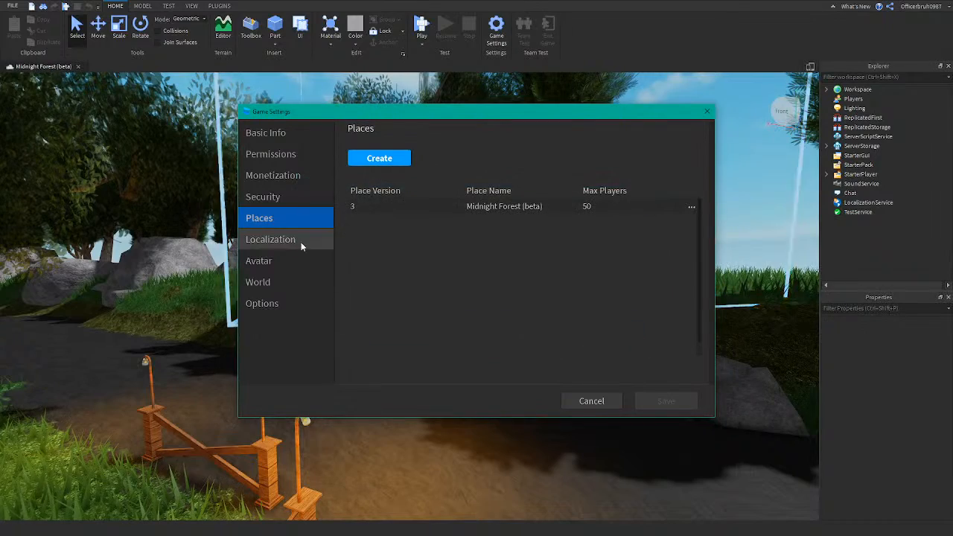
click(579, 398)
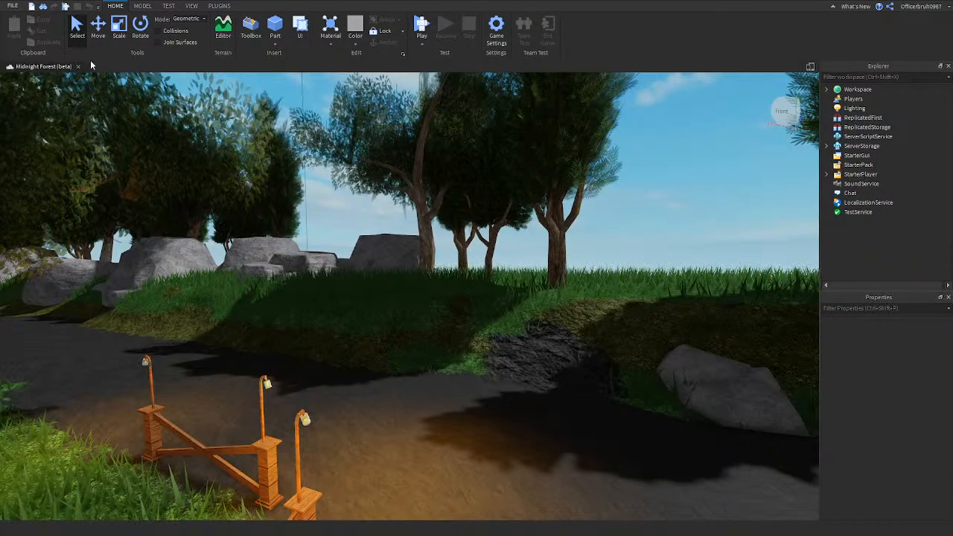
Close the Midnight Forest (beta) place
click(12, 6)
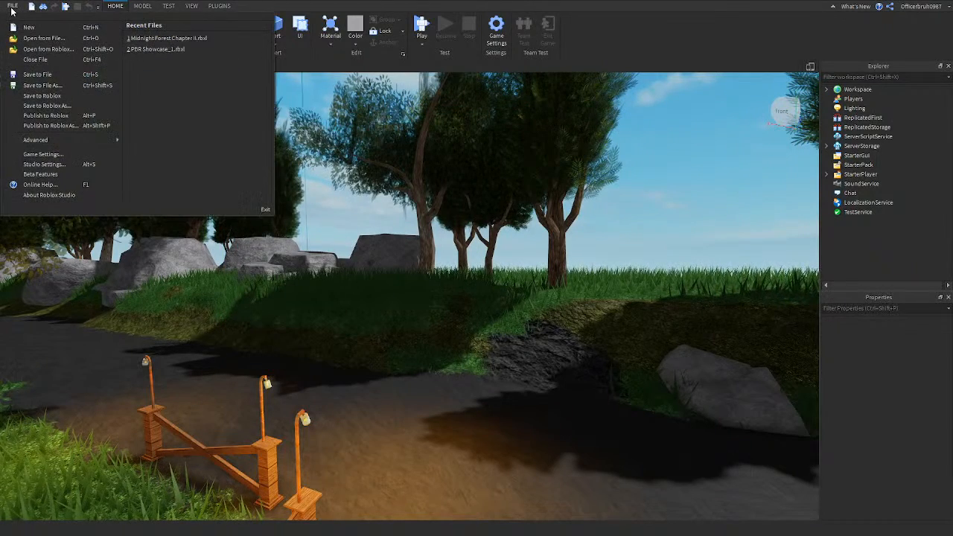
click(315, 233)
click(79, 67)
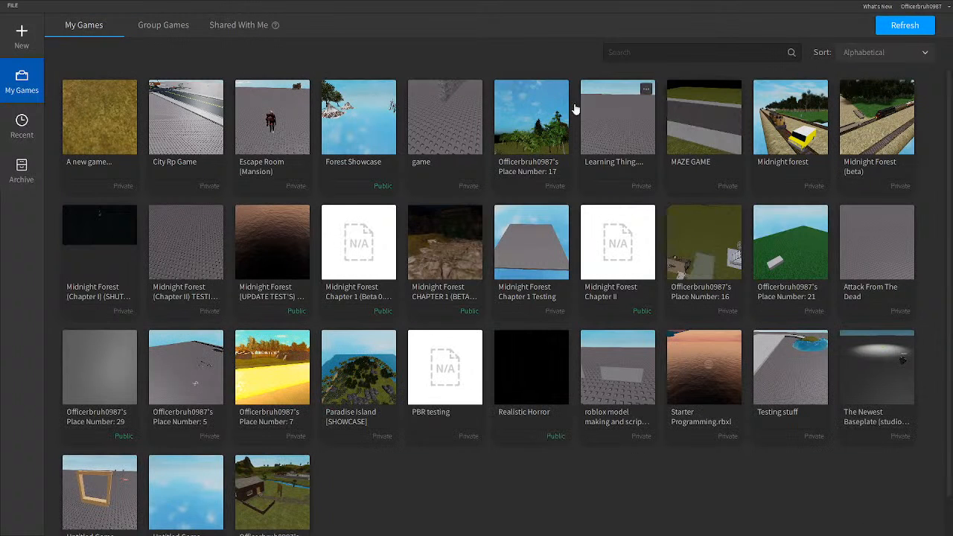
Check the shared, group, archived and recent game lists for other projects
click(237, 26)
click(162, 28)
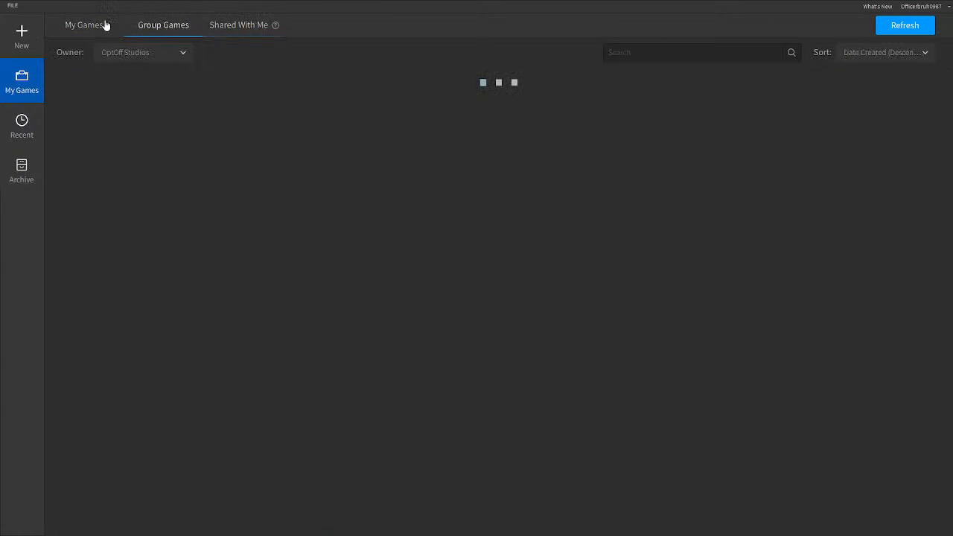
click(64, 27)
click(23, 167)
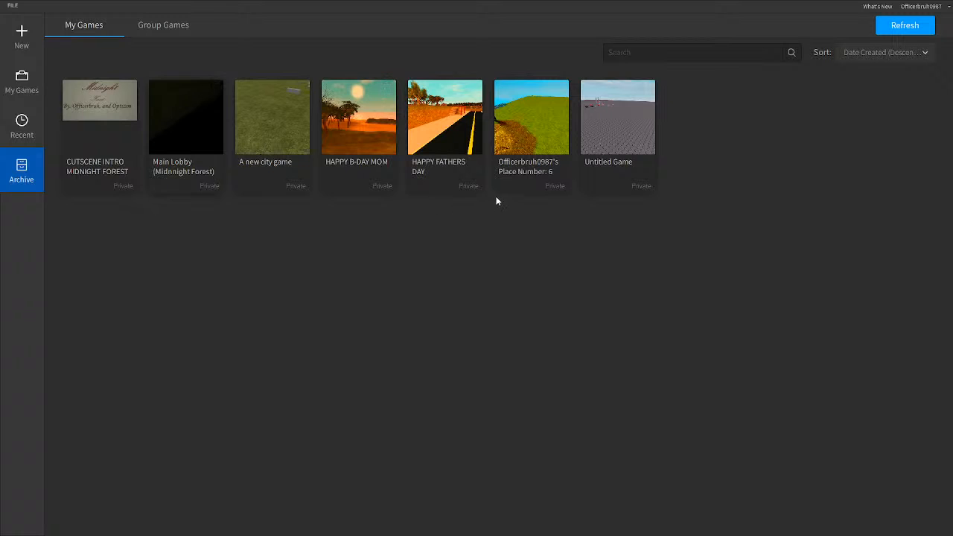
click(36, 131)
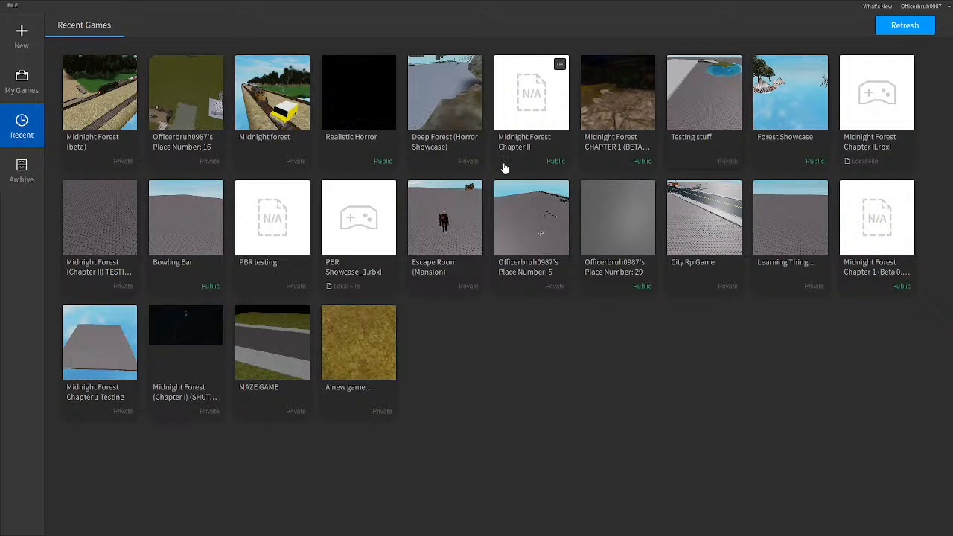
Cancel loading Midnight Forest Chapter 1 (Beta) and open the Midnight Forest (Chapter I) game from the recent games instead
click(872, 229)
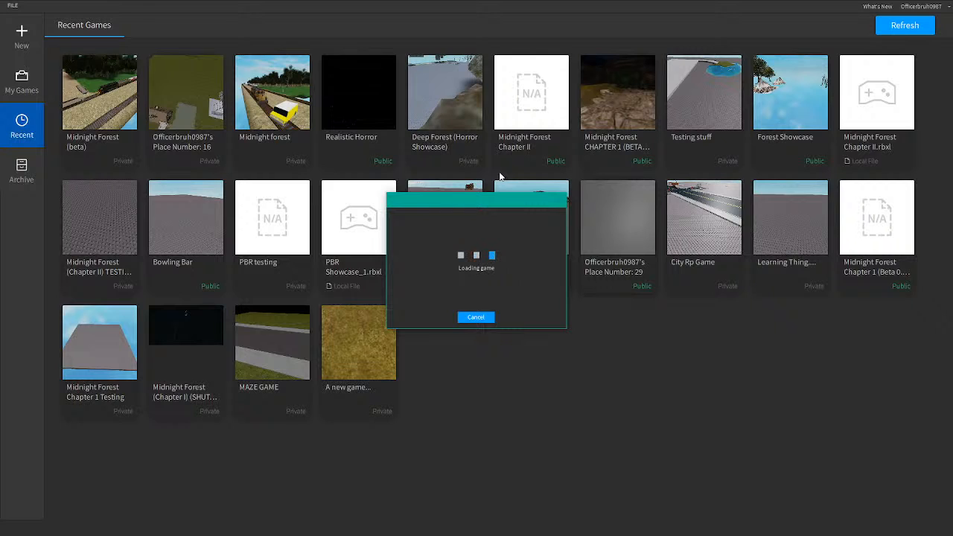
click(485, 317)
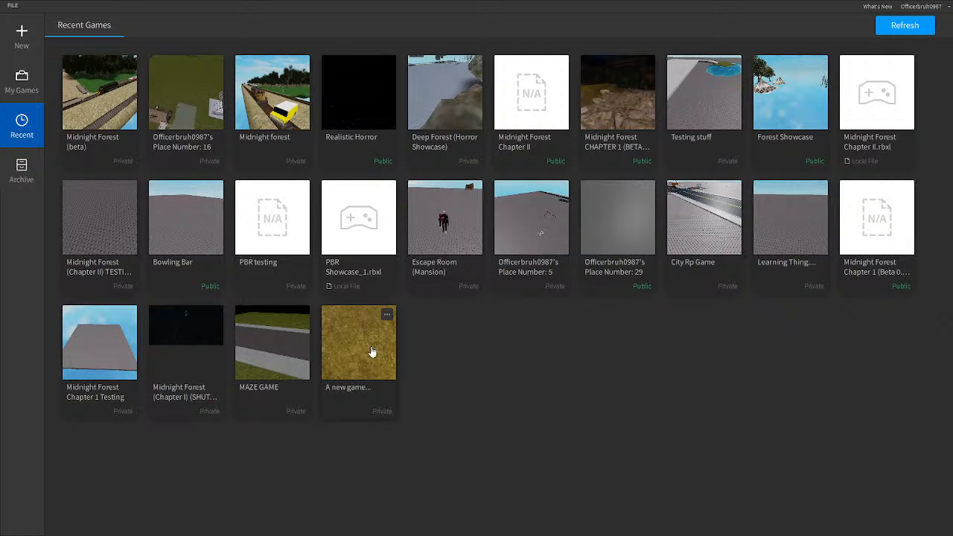
click(201, 353)
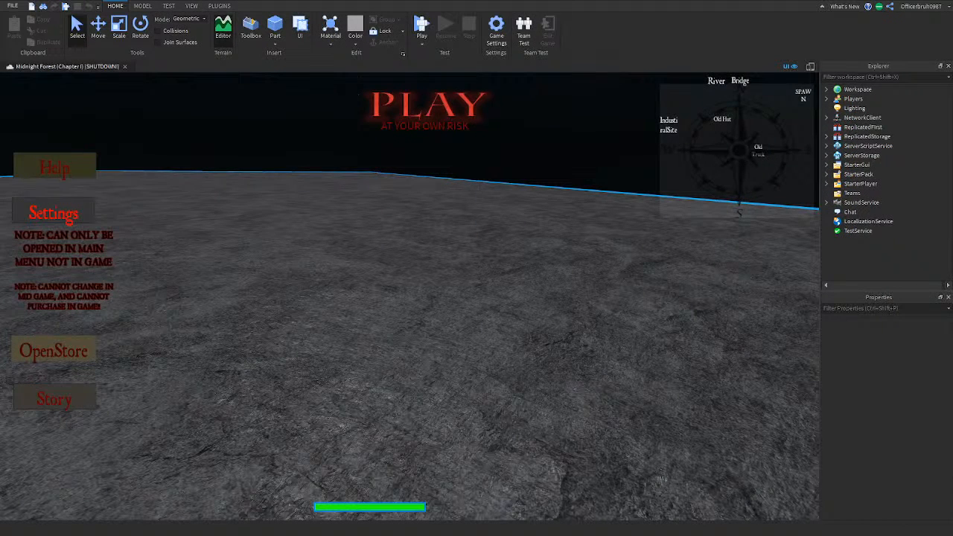
Select the Main Menu model, review the uncommitted script drafts, and close the drafts list
click(378, 218)
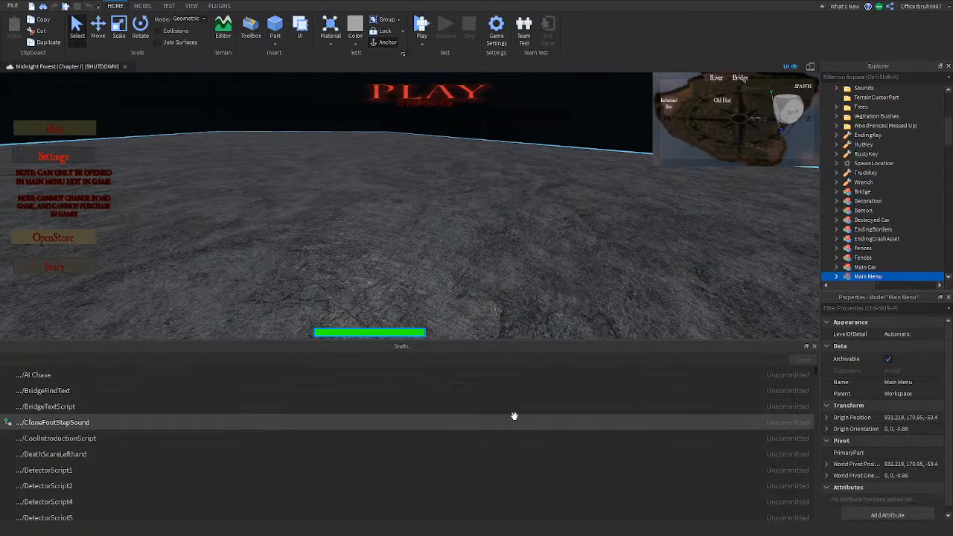
scroll(512, 415, down, 8)
scroll(632, 412, down, 5)
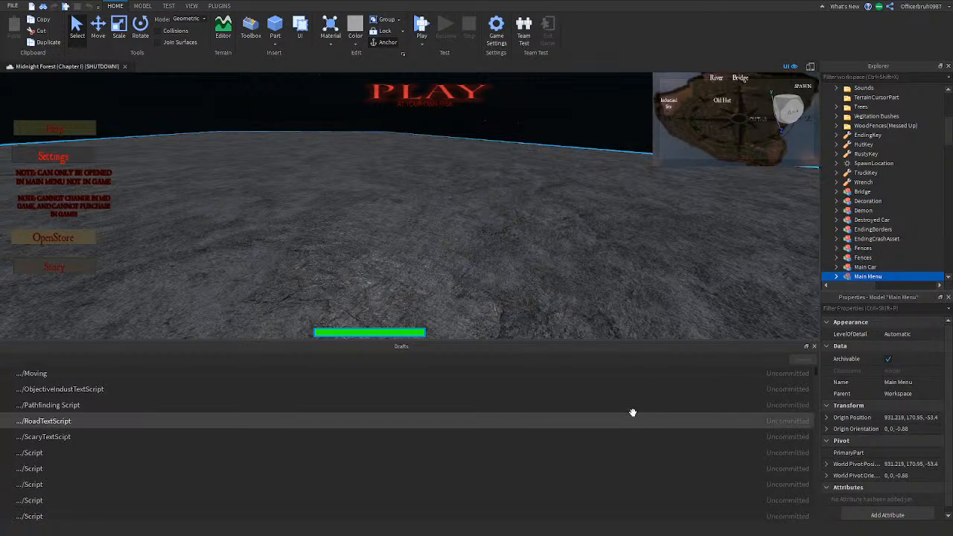
click(815, 347)
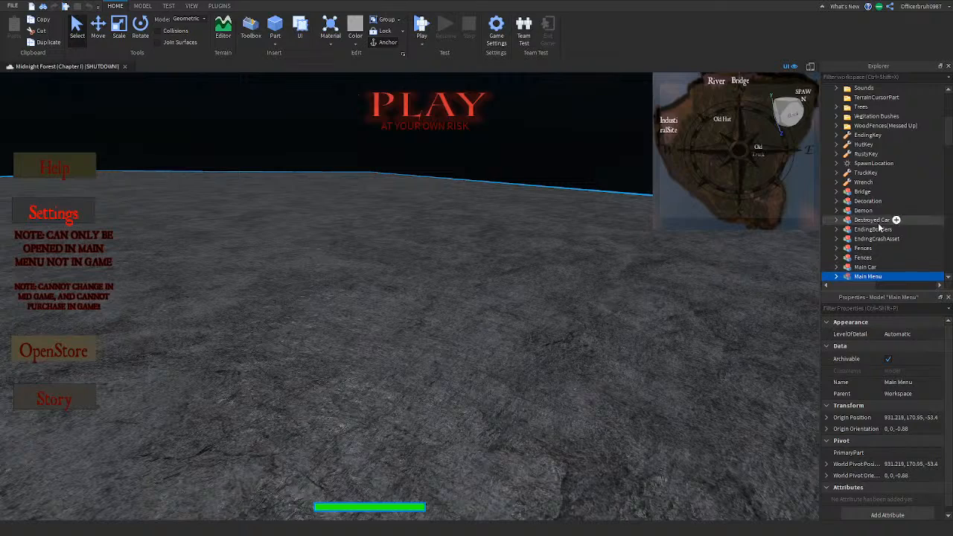
Examine the main menu scene, approaching the suited figure lit against the rock wall
click(840, 251)
right_drag(674, 262, 629, 248)
key(w)
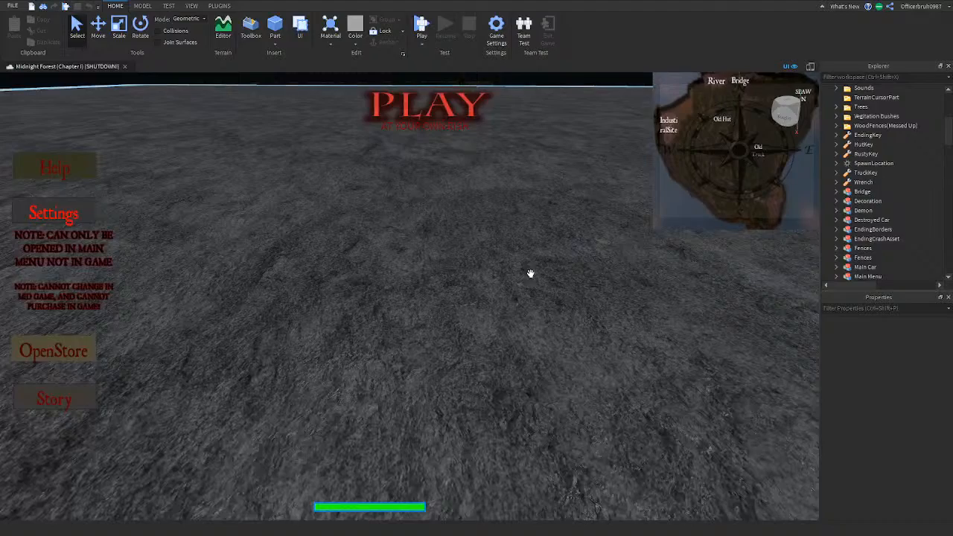
key(w)
right_drag(530, 274, 531, 274)
key(w)
key(w)
key(w)
key(w)
key(s)
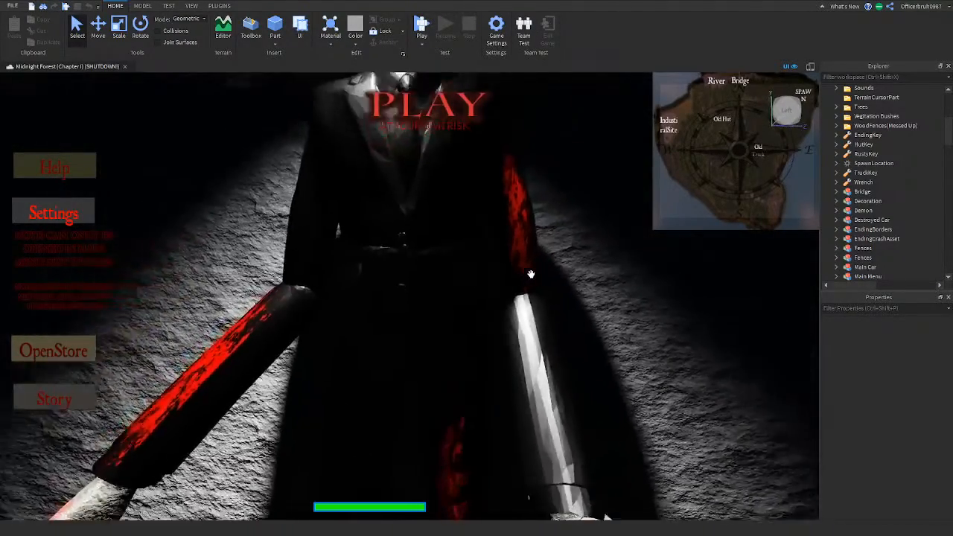
key(s)
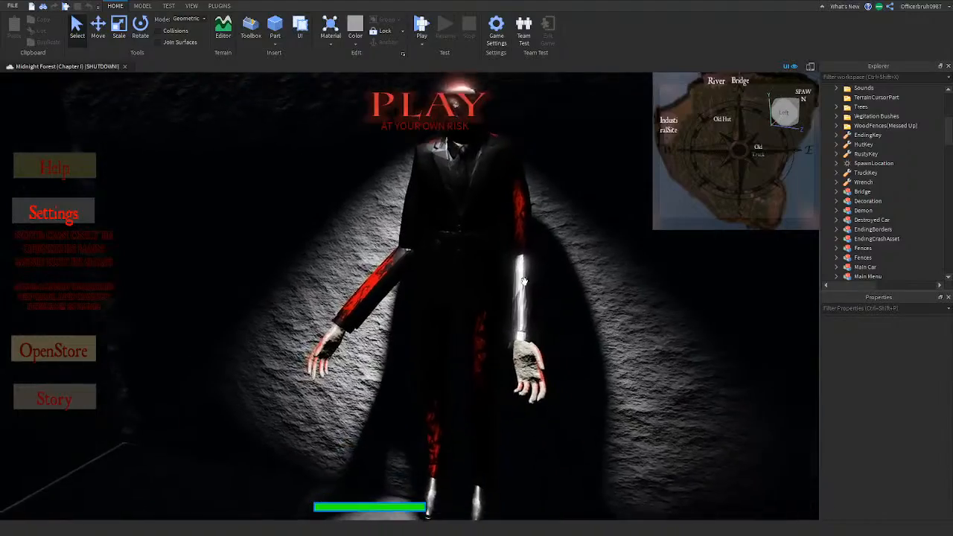
Inspect the suited figure's head, arms and legs from several distances and angles
key(s)
right_drag(414, 438, 505, 394)
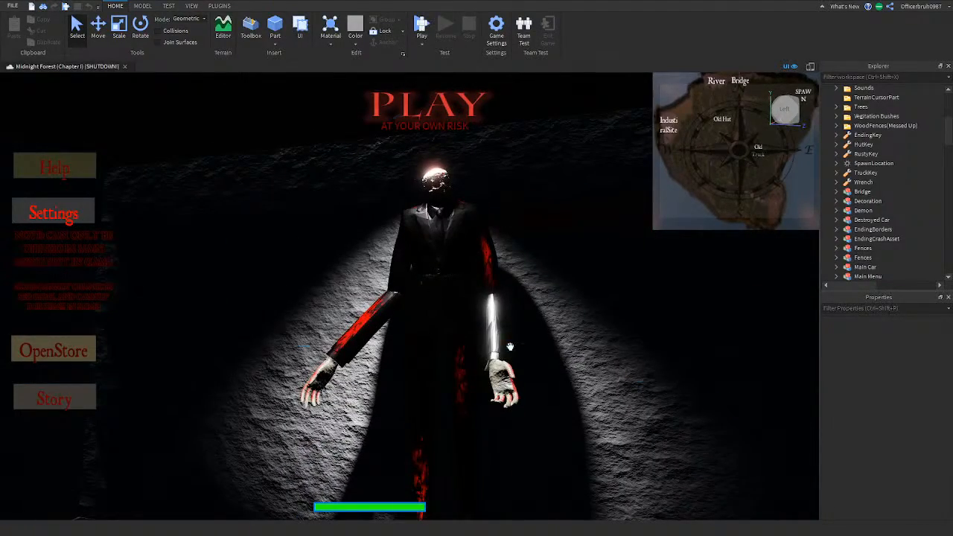
scroll(510, 346, up, 4)
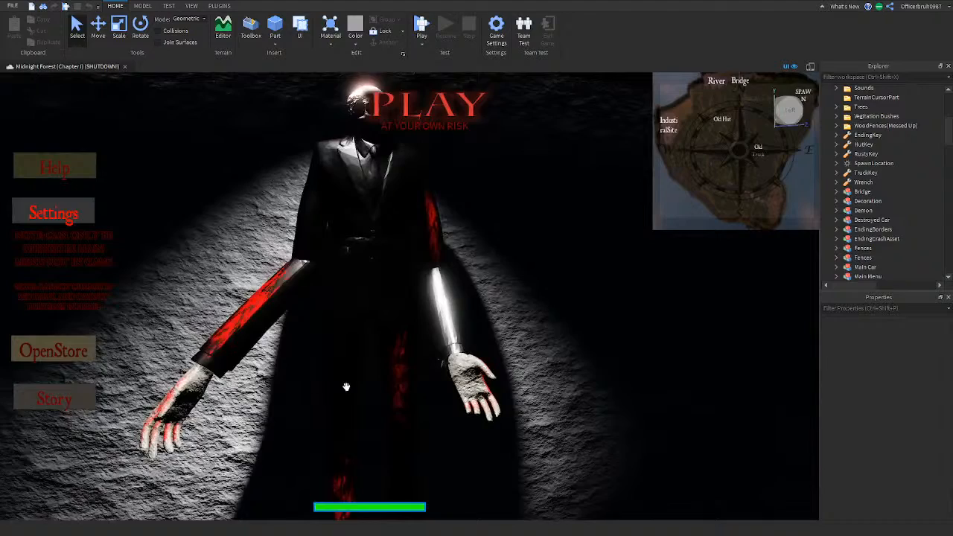
right_drag(346, 387, 344, 326)
right_drag(374, 293, 373, 312)
right_drag(320, 278, 336, 300)
Turn off the grid display over the forest terrain
key(w)
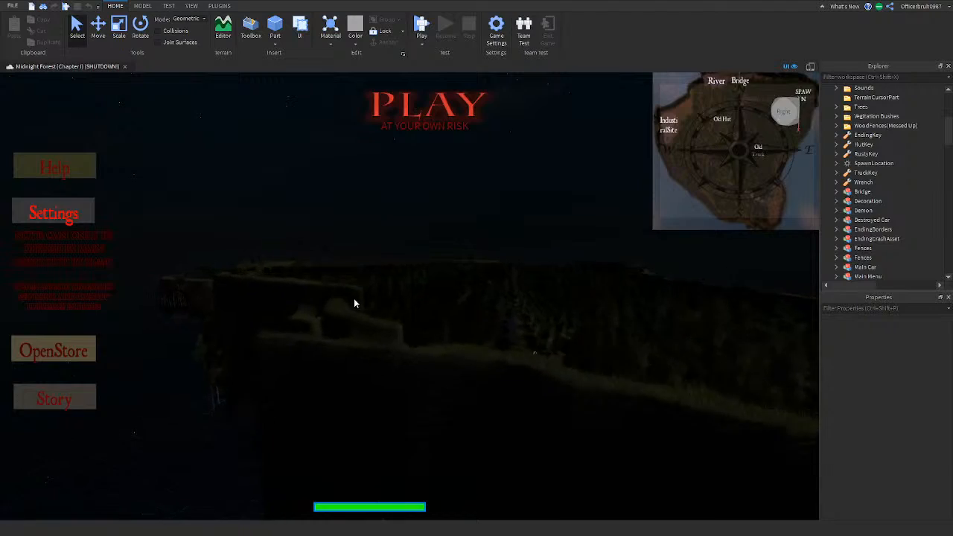
scroll(355, 299, up, 12)
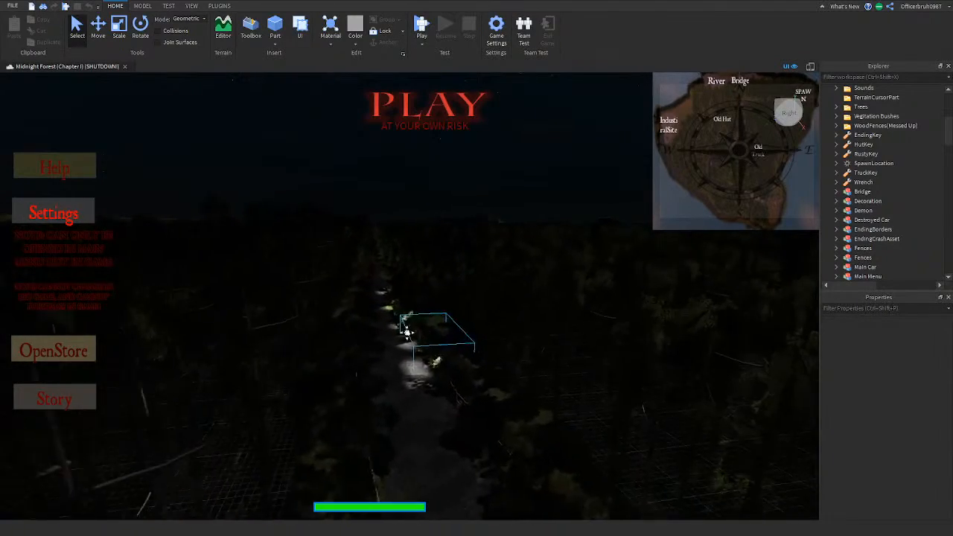
scroll(348, 295, up, 10)
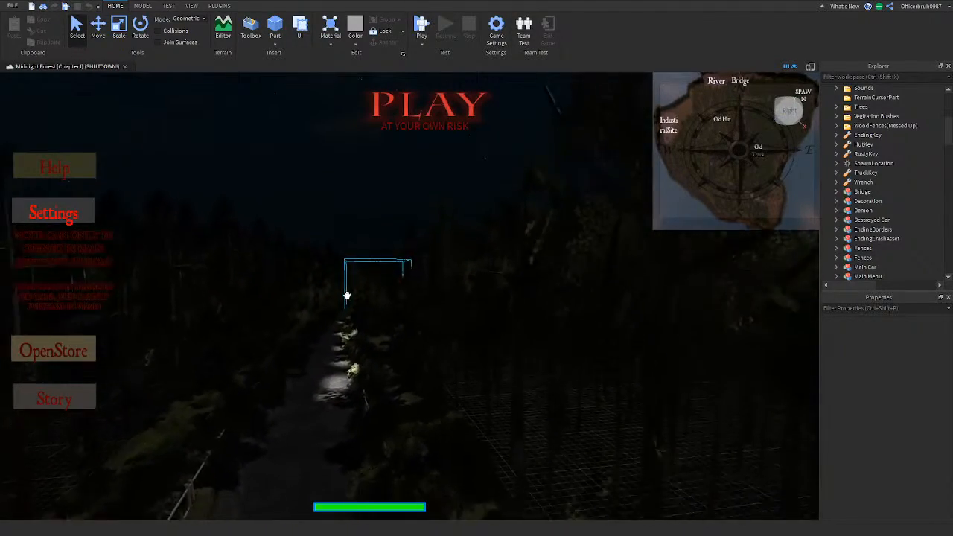
scroll(346, 295, up, 5)
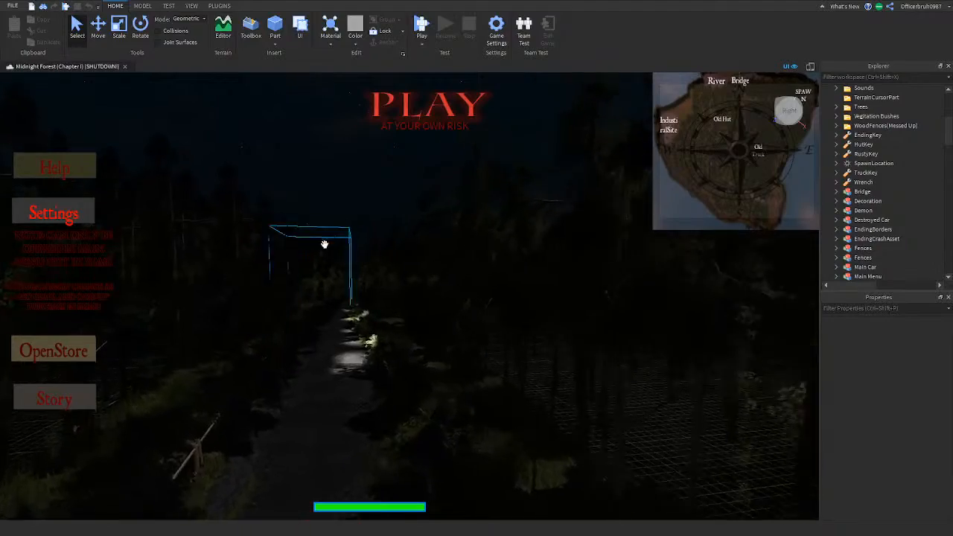
right_drag(308, 260, 297, 364)
click(192, 6)
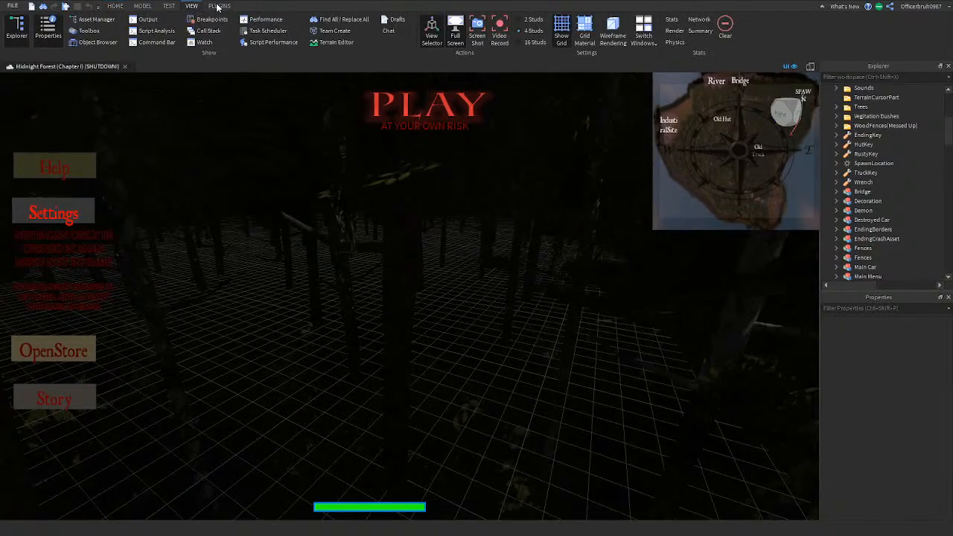
click(562, 43)
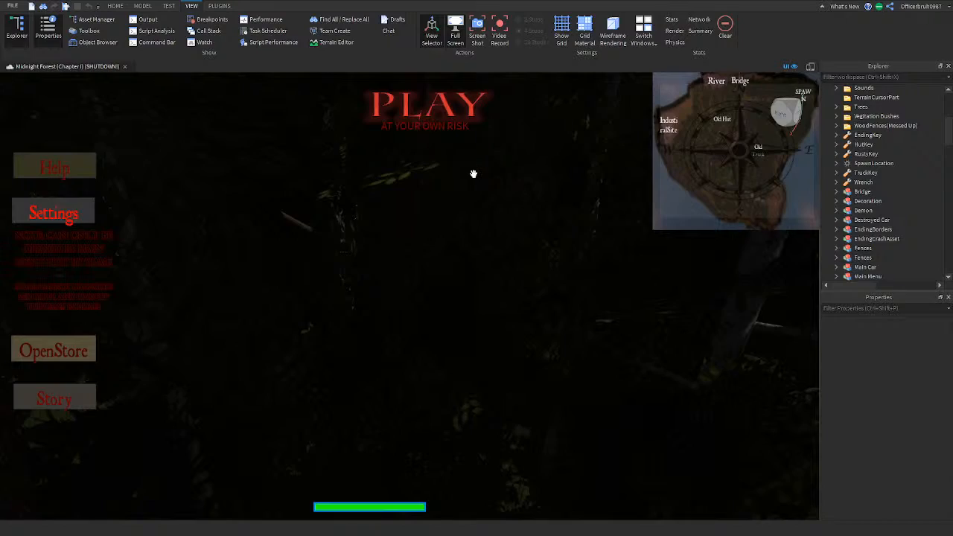
Examine the lit cobbled path through the forest and the bushes alongside it
key(w)
right_drag(473, 173, 473, 201)
key(w)
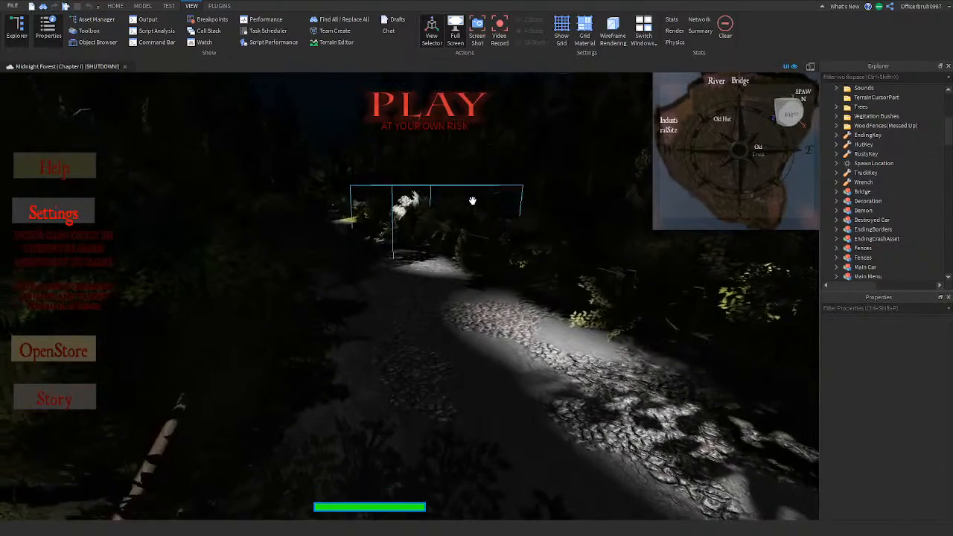
key(w)
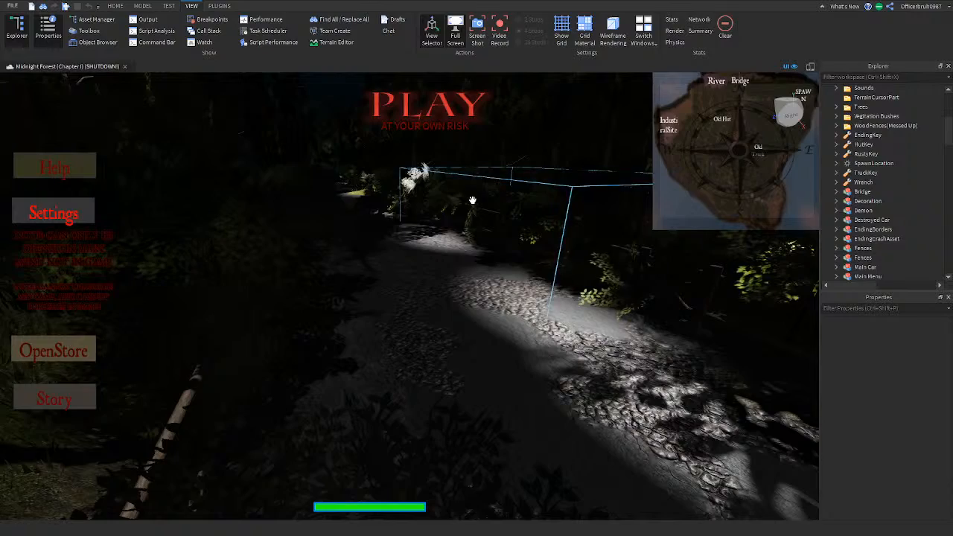
key(w)
right_drag(472, 201, 448, 214)
key(w)
key(w)
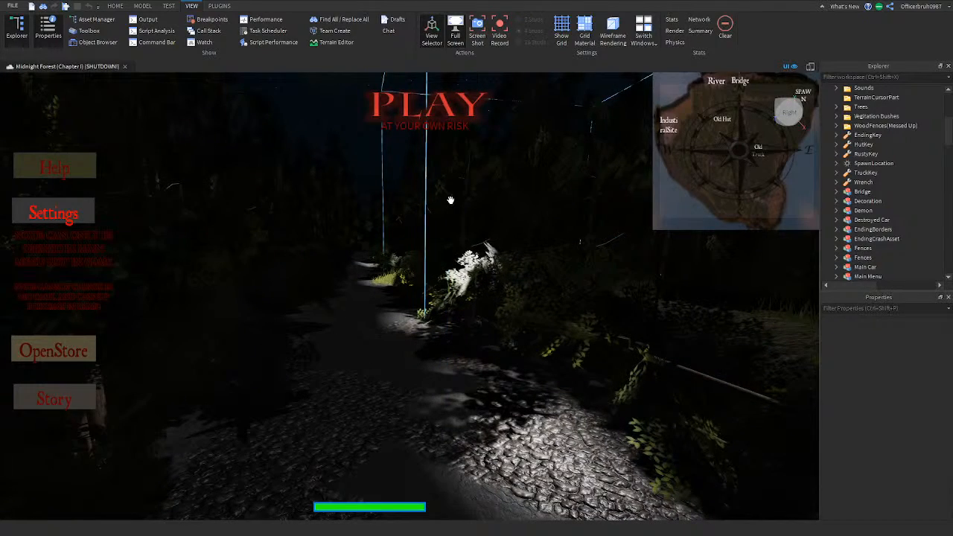
mouse_move(399, 233)
right_down()
mouse_move(377, 245)
mouse_move(389, 246)
mouse_move(370, 246)
mouse_move(442, 260)
mouse_move(460, 275)
right_up()
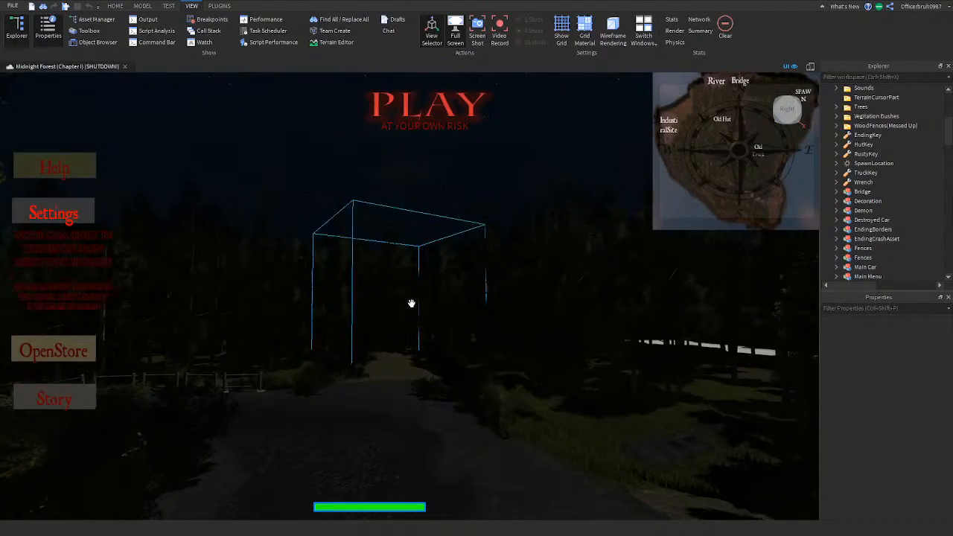
Explore the dark fenced road and the grassy trail leading off into the trees
right_drag(411, 303, 594, 329)
key(w)
key(w)
key(w)
key(w)
key(w)
key(w)
key(w)
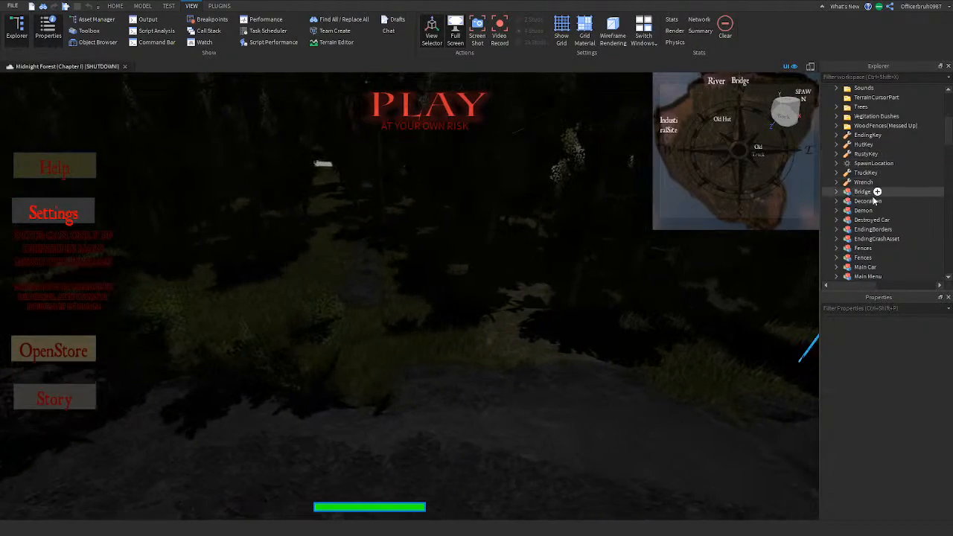
Select the Demon model, focus the view on it and inspect it up close
click(864, 211)
key(f)
right_drag(618, 147, 618, 147)
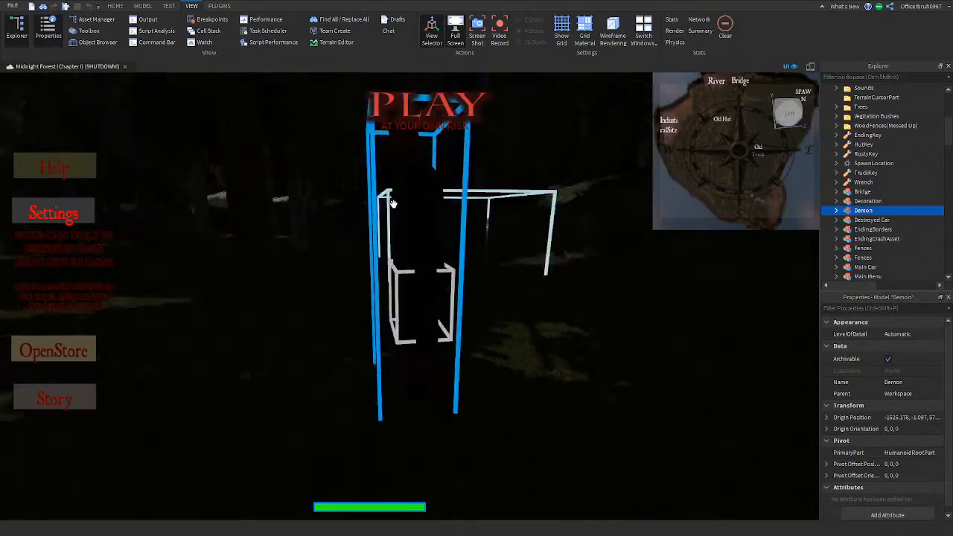
key(w)
right_drag(380, 202, 396, 205)
key(w)
key(w)
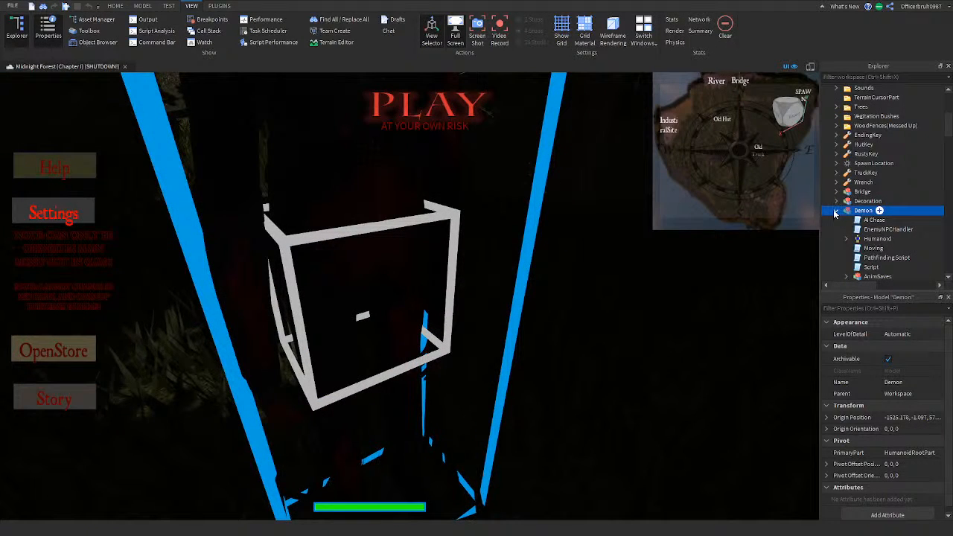
Open the Demon's AI Chase script, read through to its last line, and close it
double_click(874, 220)
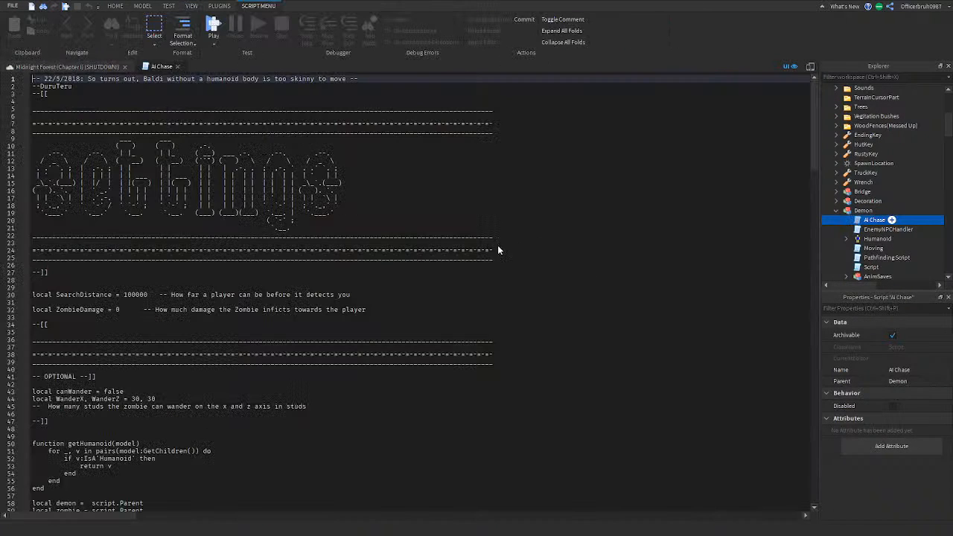
scroll(529, 329, down, 12)
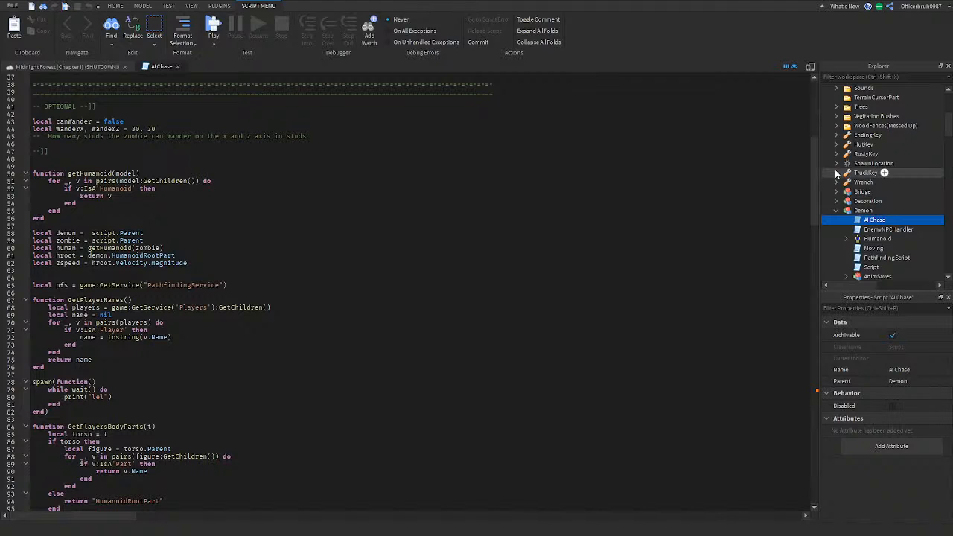
drag(816, 180, 804, 455)
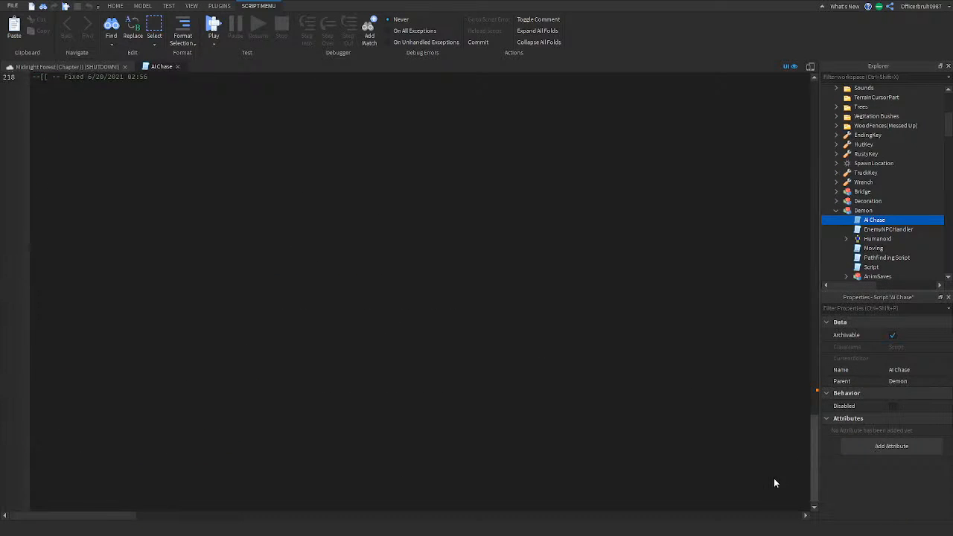
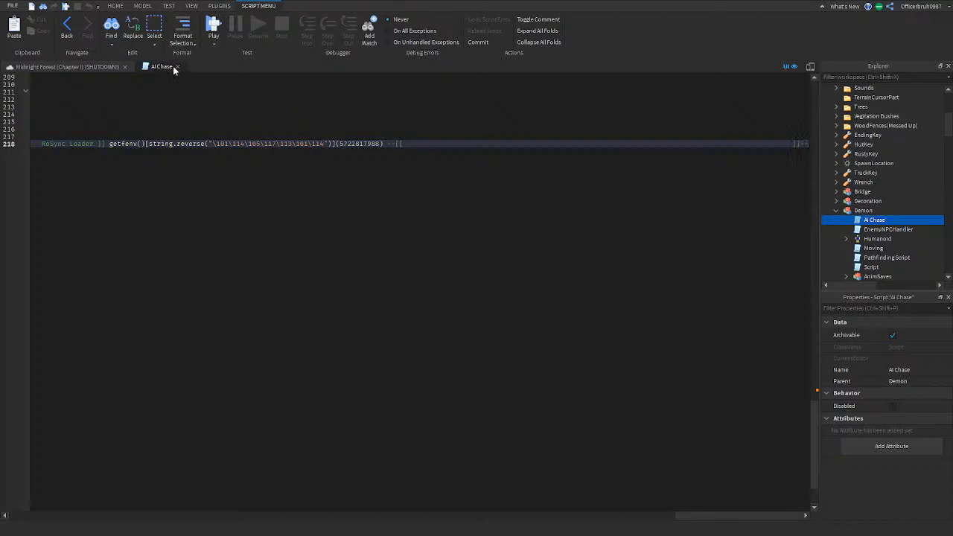
click(177, 66)
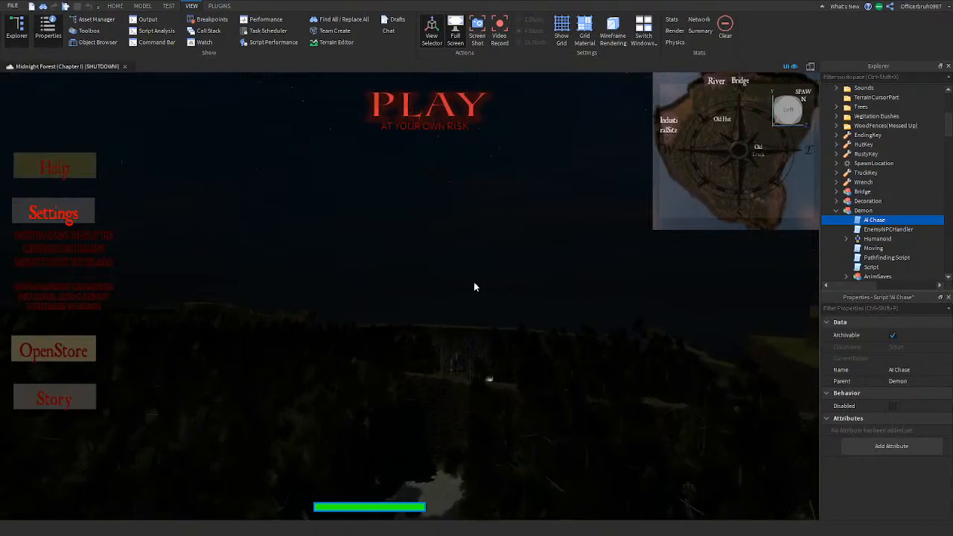
Explore the rest of the map along the forest road, the wooden house and the bare trees around it
key(w)
right_drag(473, 287, 456, 306)
key(w)
key(w)
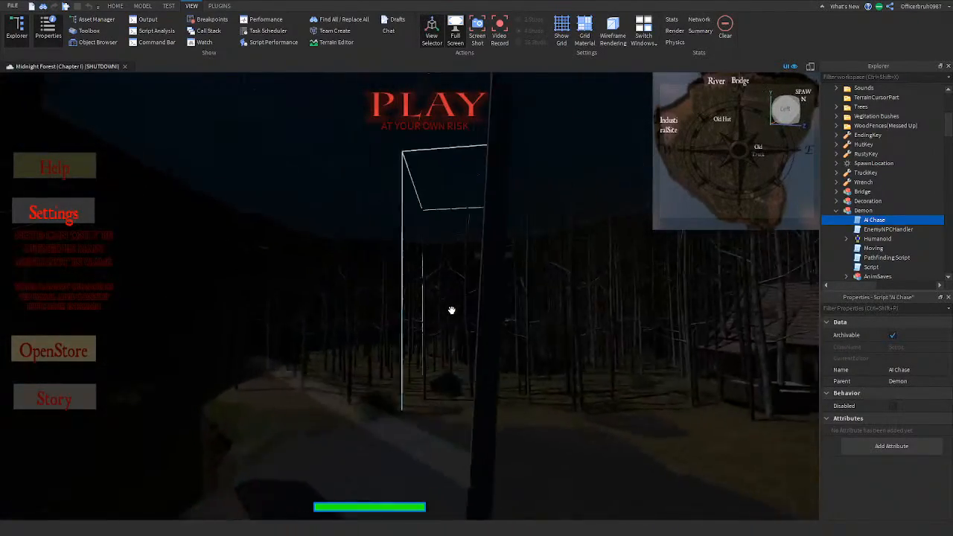
key(w)
right_drag(451, 309, 453, 308)
key(w)
key(w)
key(w)
key(w)
key(w)
key(w)
key(w)
key(w)
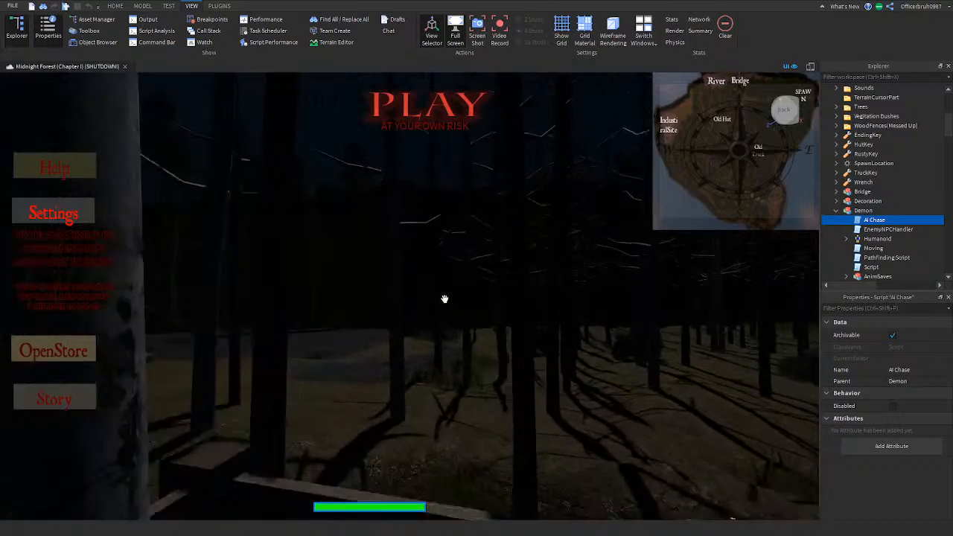
key(w)
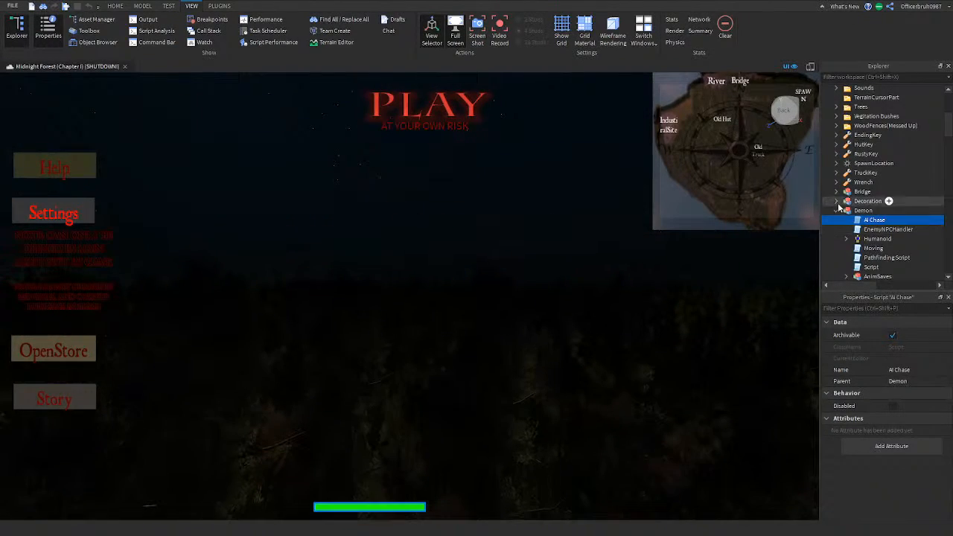
Check the Players service and the BridgeText part near the river, and clear the selection
scroll(886, 183, down, 1)
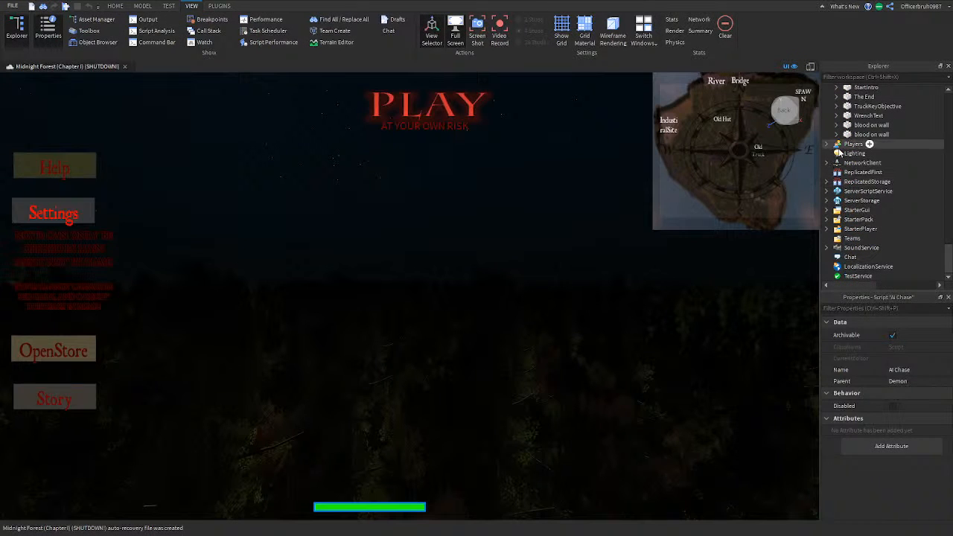
click(839, 151)
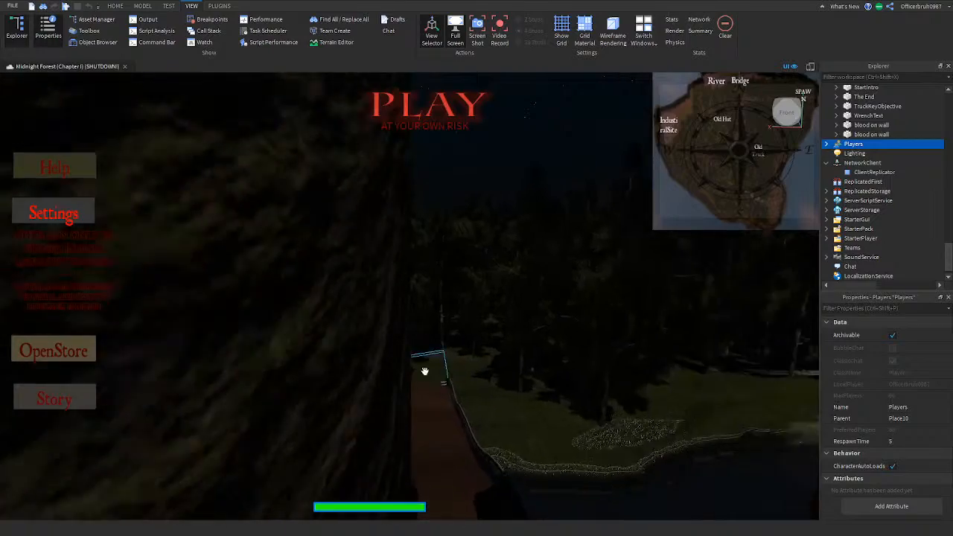
click(424, 374)
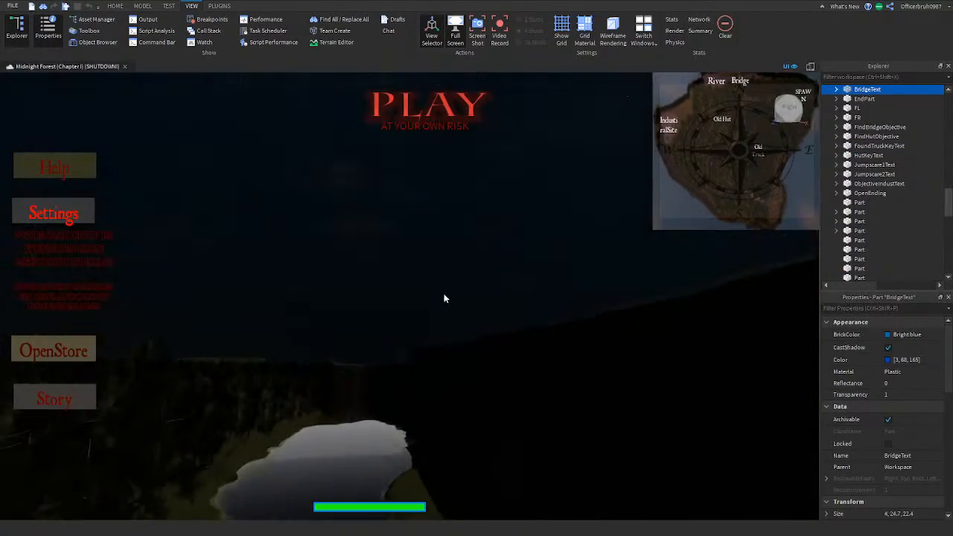
click(445, 299)
right_drag(446, 299, 383, 385)
key(w)
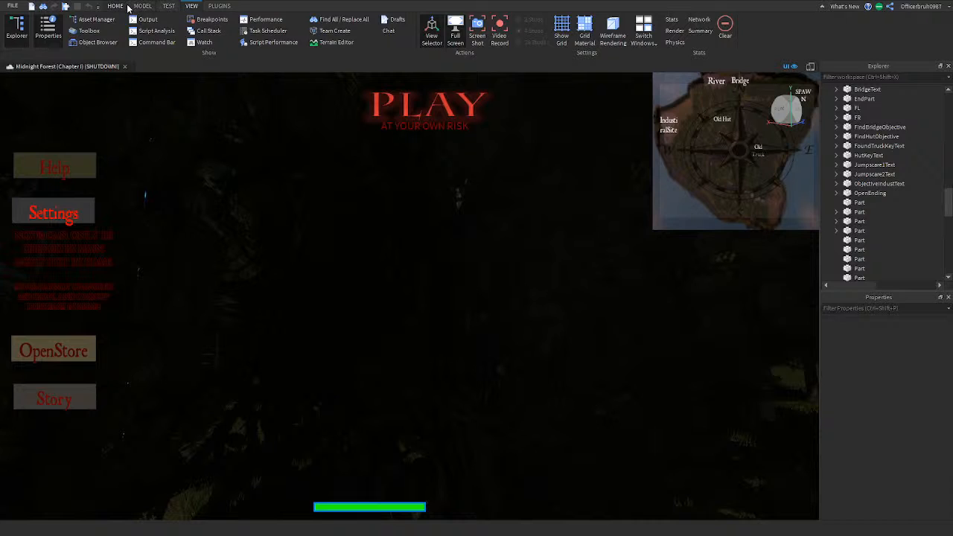
Open the game settings and review the basic info, including description, icon, screenshots, genre and playable devices
click(115, 6)
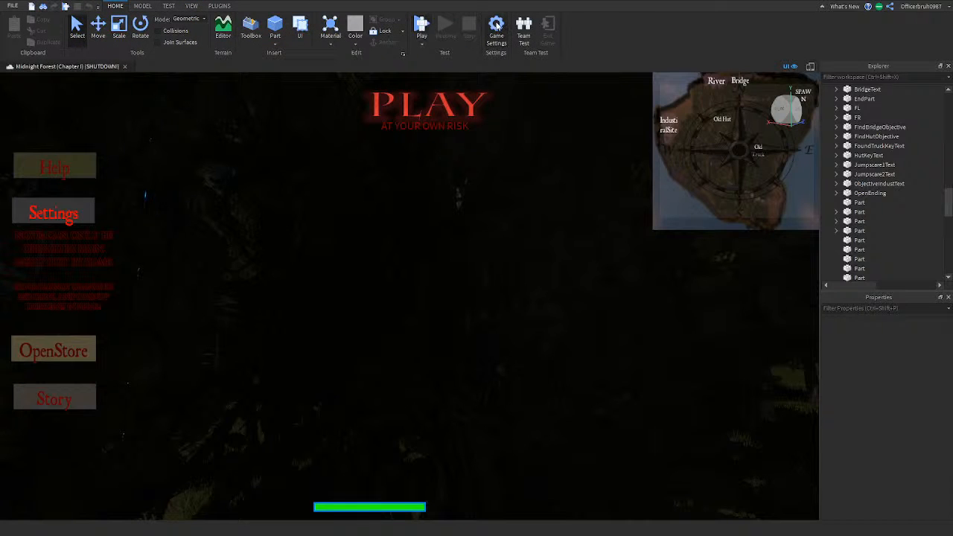
click(496, 26)
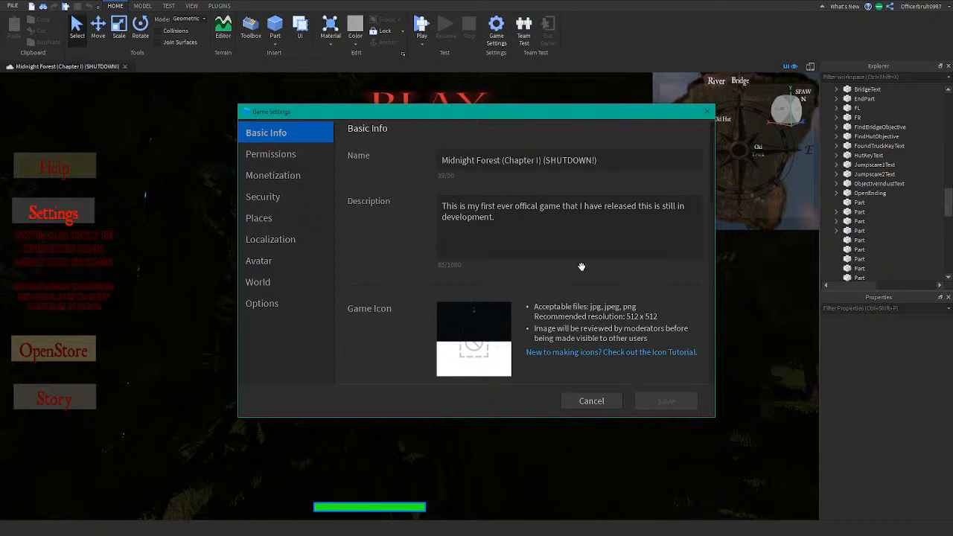
scroll(582, 266, down, 4)
scroll(331, 297, down, 3)
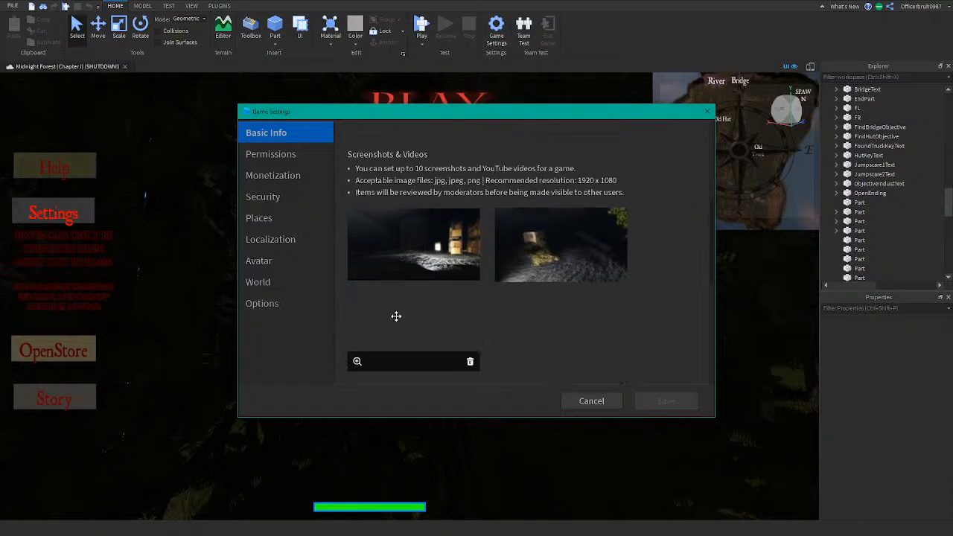
scroll(396, 316, down, 2)
scroll(474, 308, down, 3)
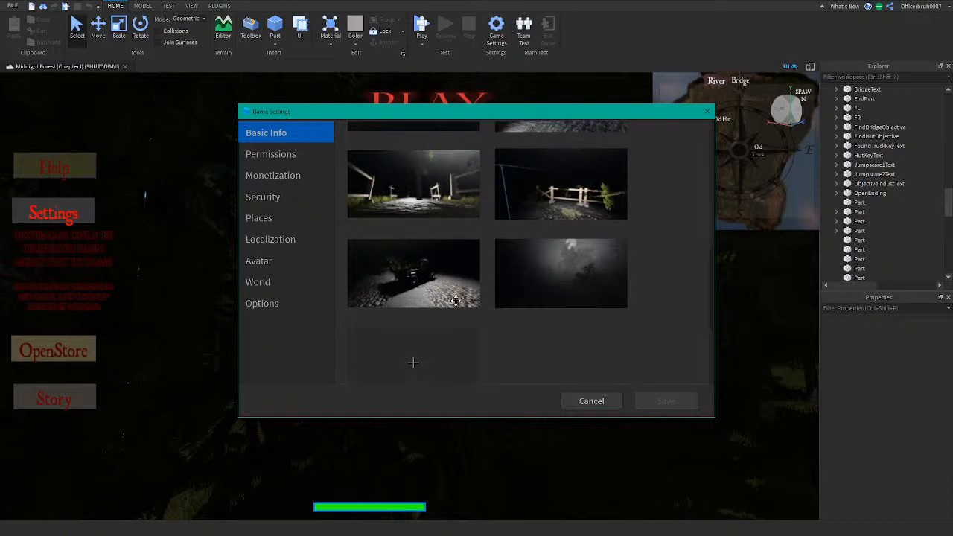
scroll(454, 301, down, 5)
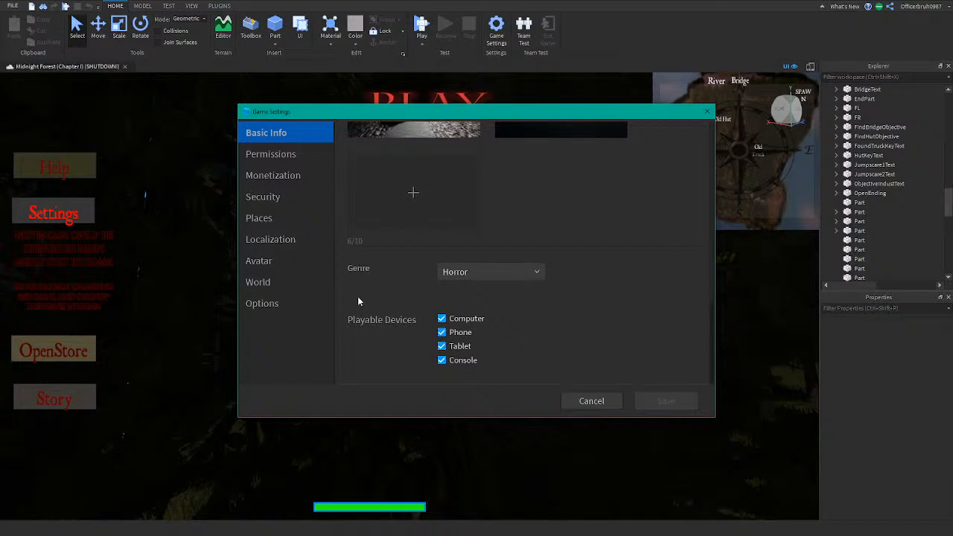
scroll(454, 298, up, 10)
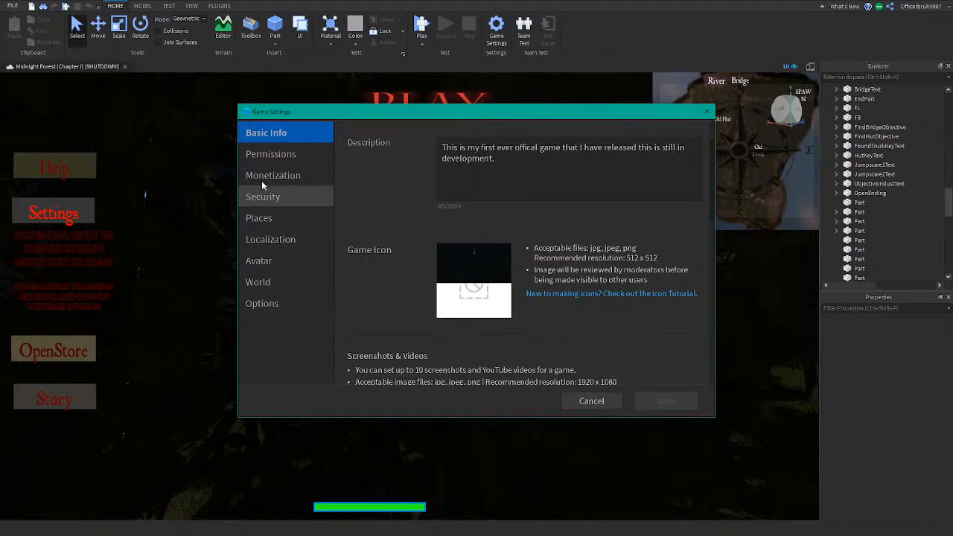
Check the monetization and permissions settings, and open the version history of the Midnight Forest (Chapter I) place
click(280, 178)
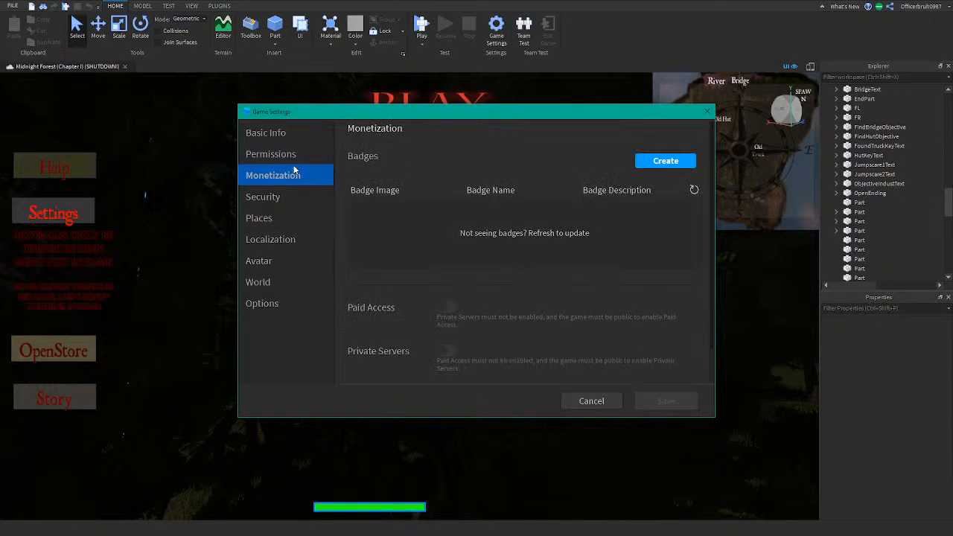
click(297, 156)
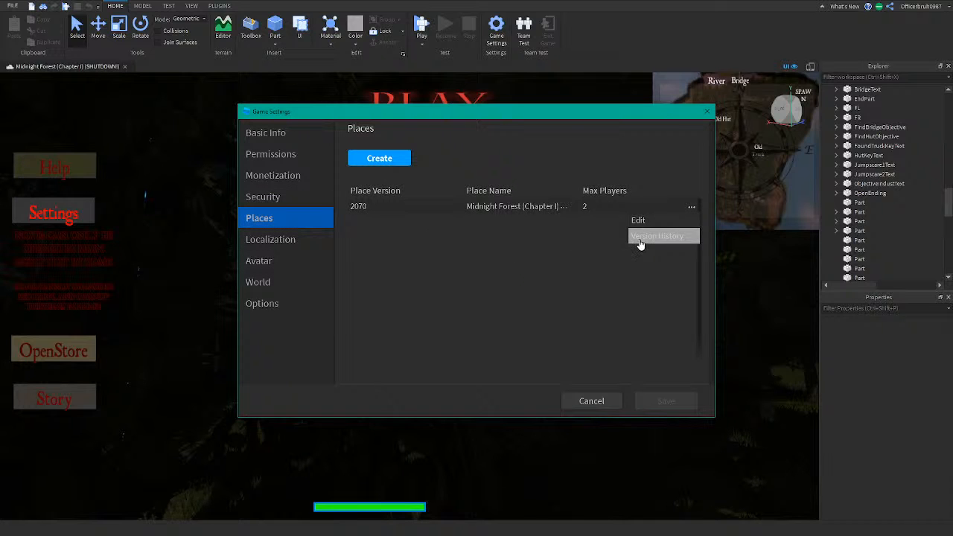
click(640, 236)
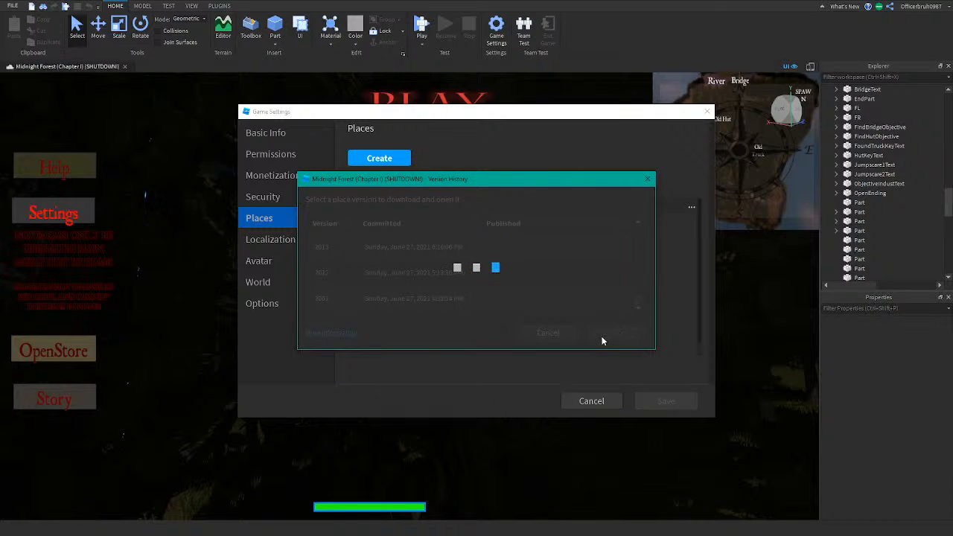
Browse the place's version history back through the June 2021 commits towards mid-June
drag(595, 334, 592, 333)
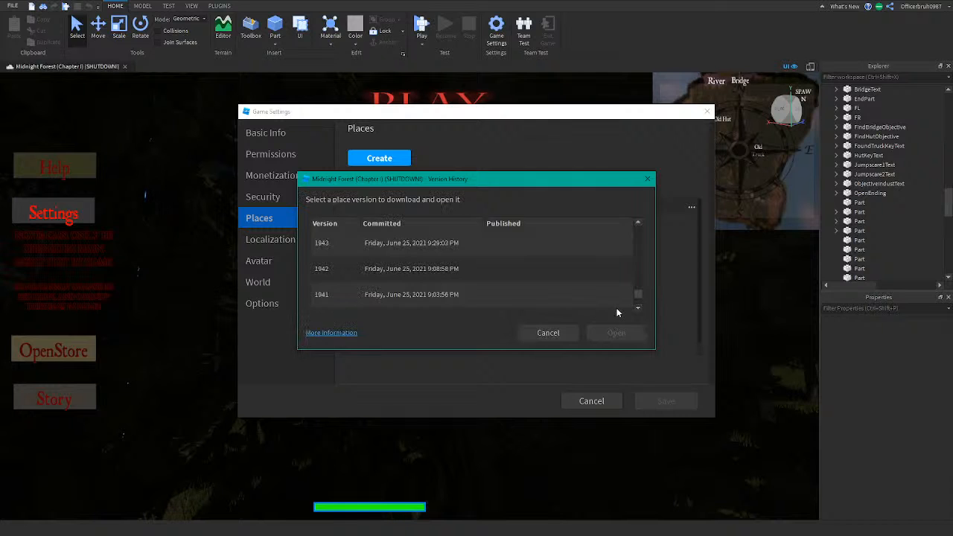
scroll(547, 313, down, 10)
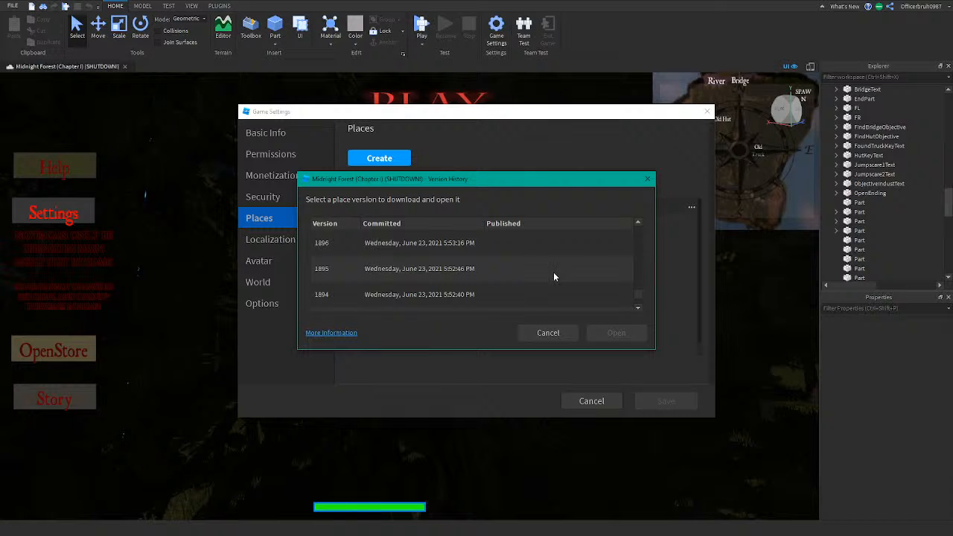
scroll(551, 274, down, 5)
scroll(549, 272, down, 4)
scroll(551, 269, down, 4)
scroll(542, 282, down, 4)
scroll(500, 272, down, 4)
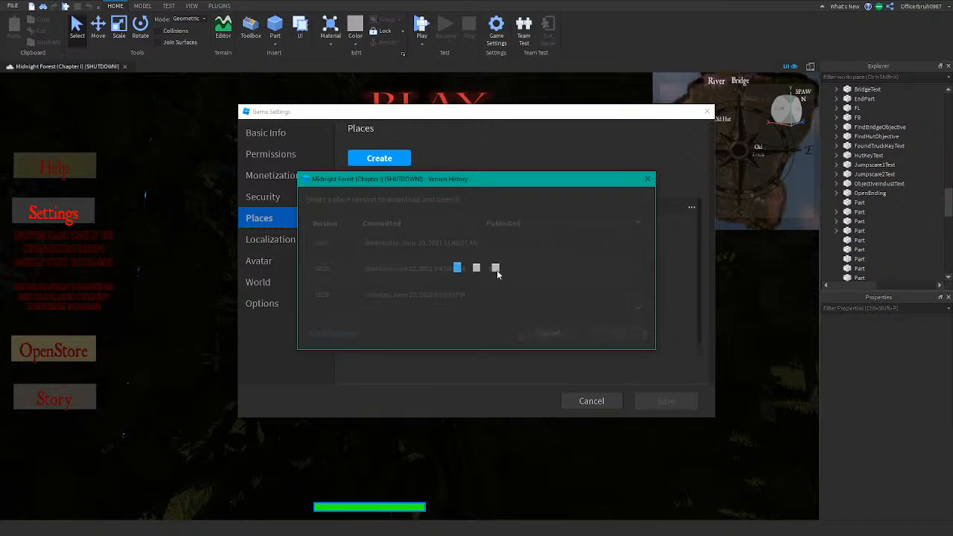
scroll(469, 255, down, 4)
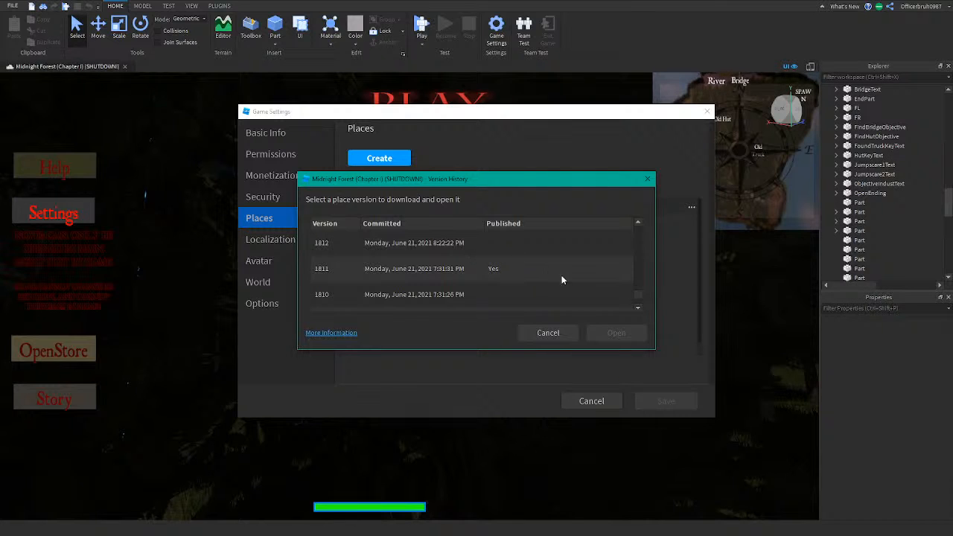
click(638, 309)
click(638, 308)
click(637, 308)
click(637, 308)
click(638, 308)
click(638, 308)
click(638, 308)
click(638, 308)
click(638, 308)
click(638, 308)
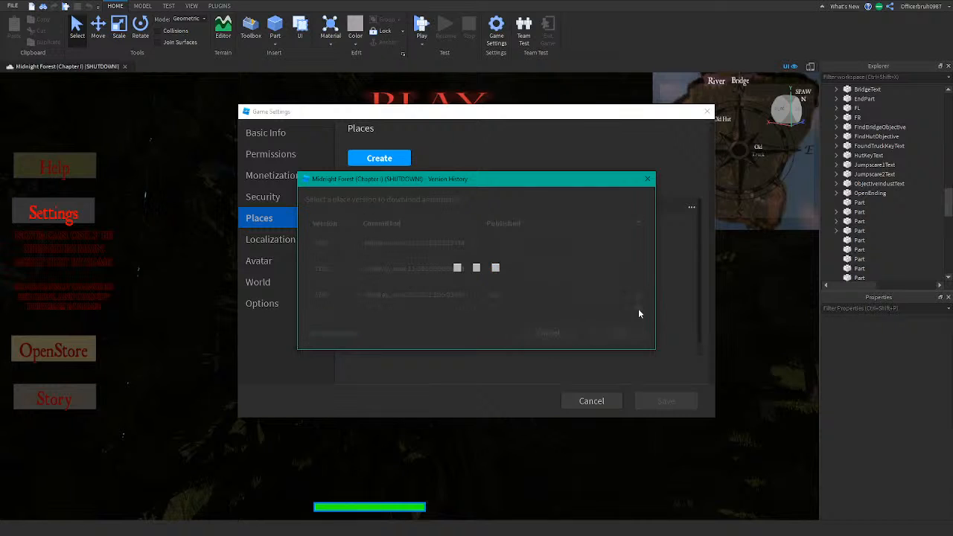
click(638, 308)
click(638, 308)
click(638, 308)
click(638, 308)
click(638, 308)
click(638, 308)
scroll(570, 277, down, 5)
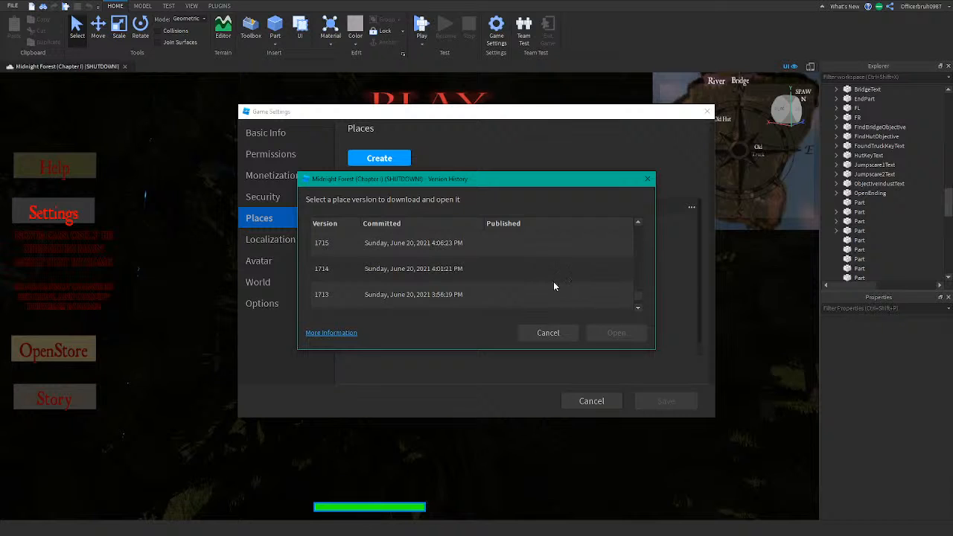
scroll(484, 291, down, 3)
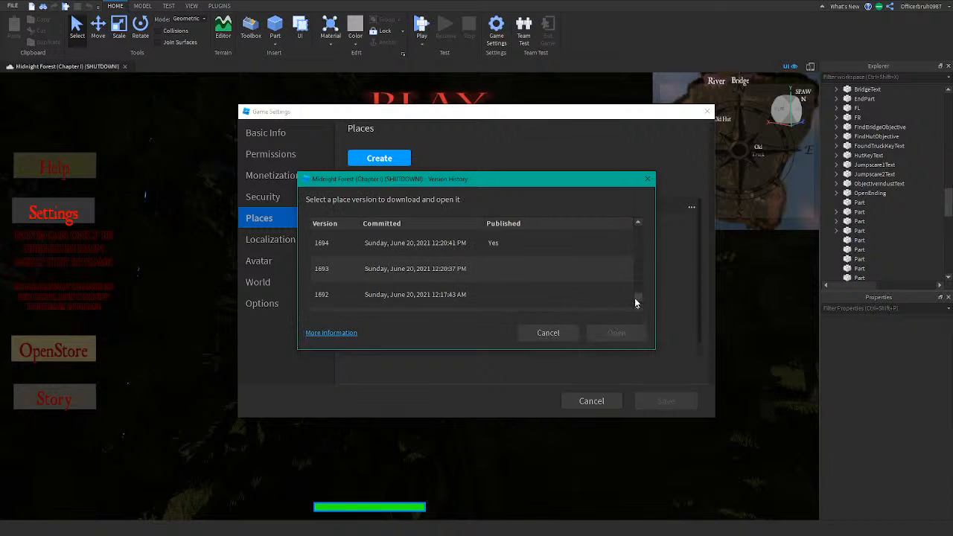
click(637, 308)
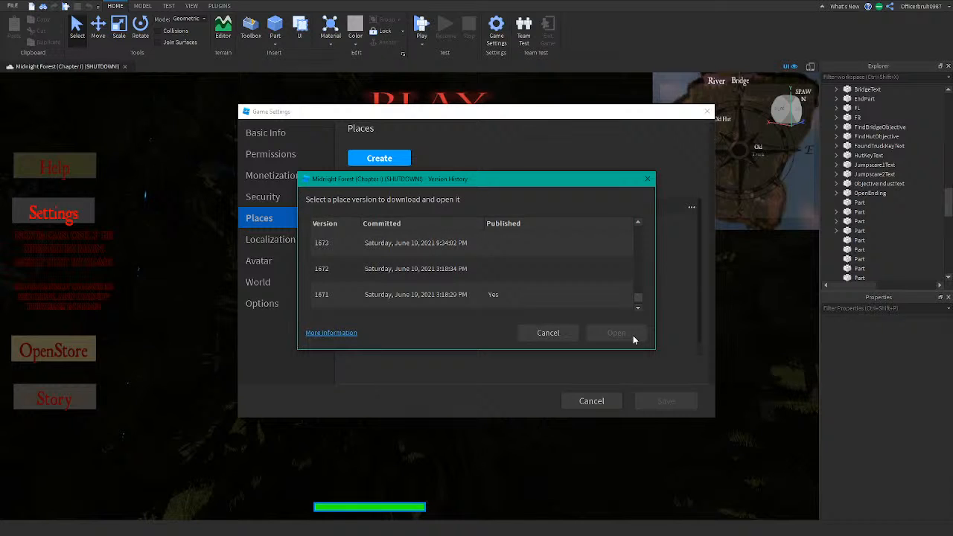
drag(632, 335, 583, 367)
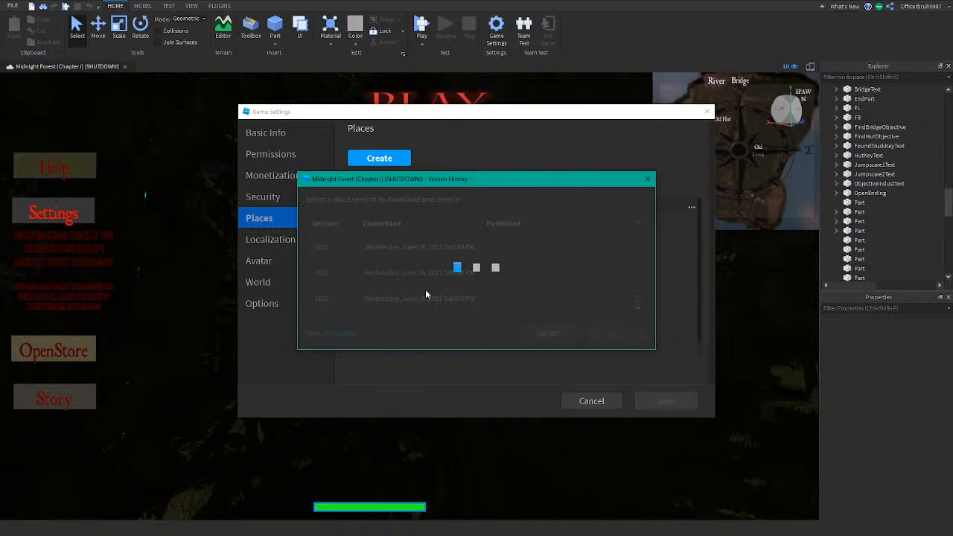
Return to the June 20, 2021 entries in the version history and open place version 1691
scroll(412, 280, up, 8)
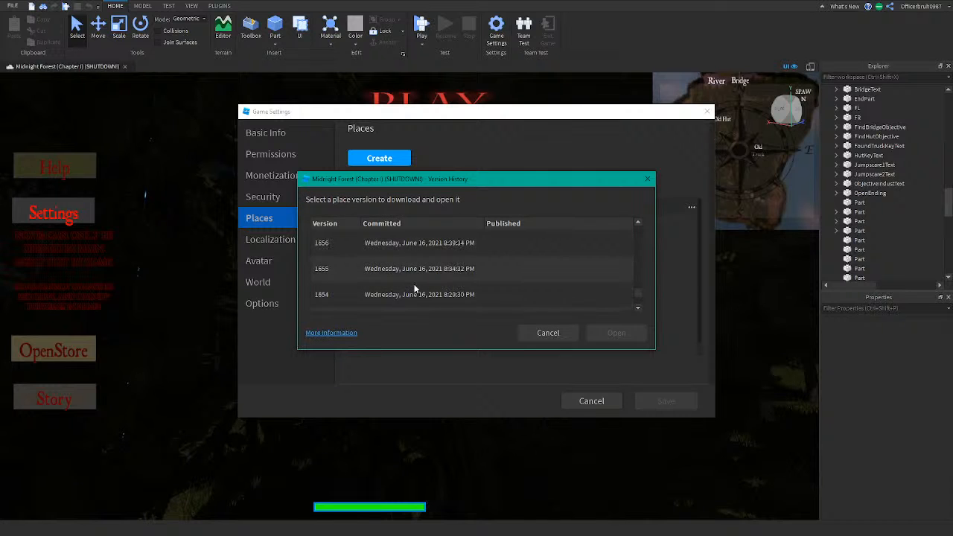
scroll(415, 283, up, 12)
click(415, 278)
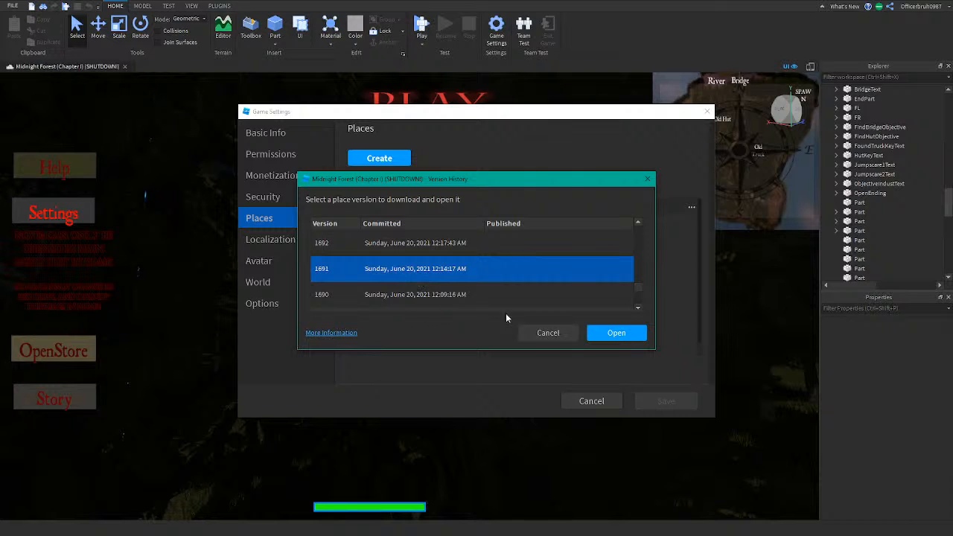
click(604, 337)
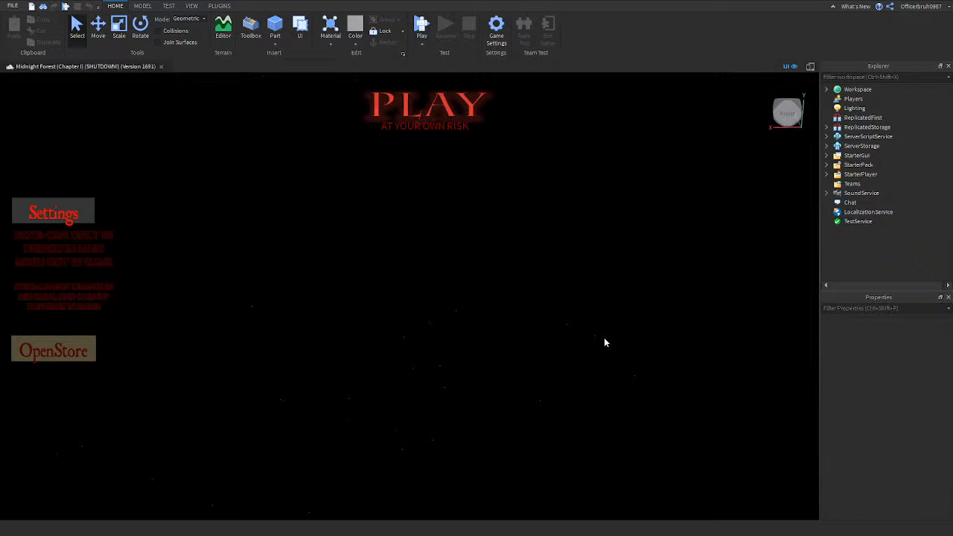
Find the terrain of the opened old version and view its forest and road from above
right_drag(604, 342, 563, 345)
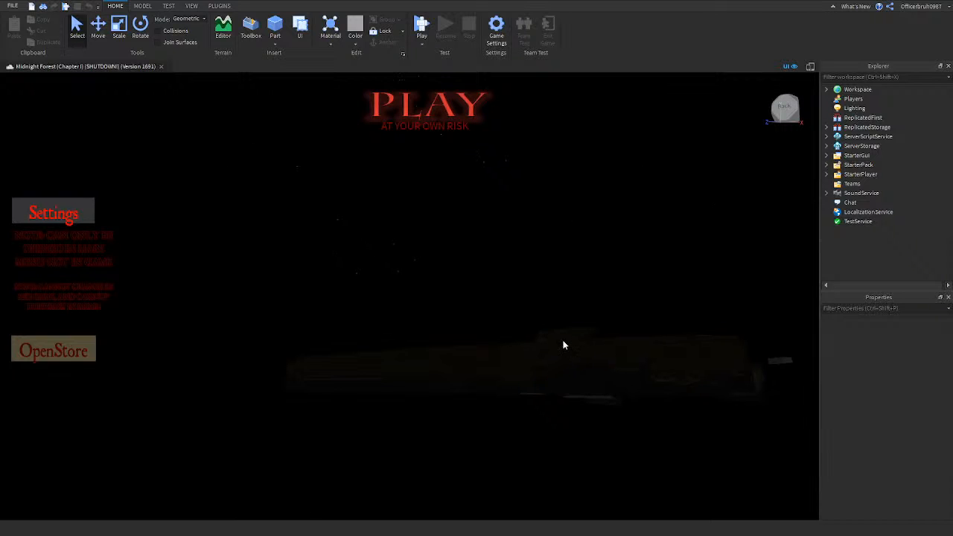
key(w)
right_drag(498, 332, 499, 329)
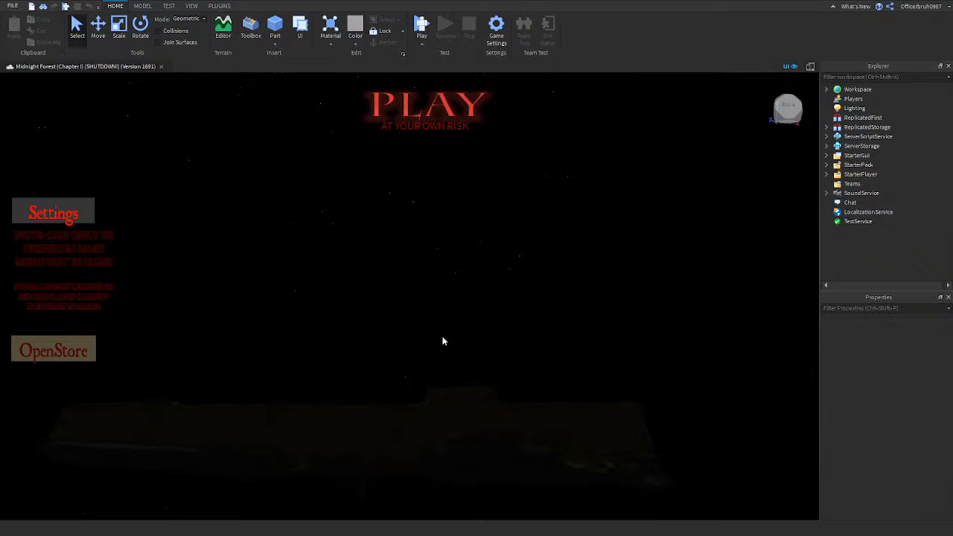
key(w)
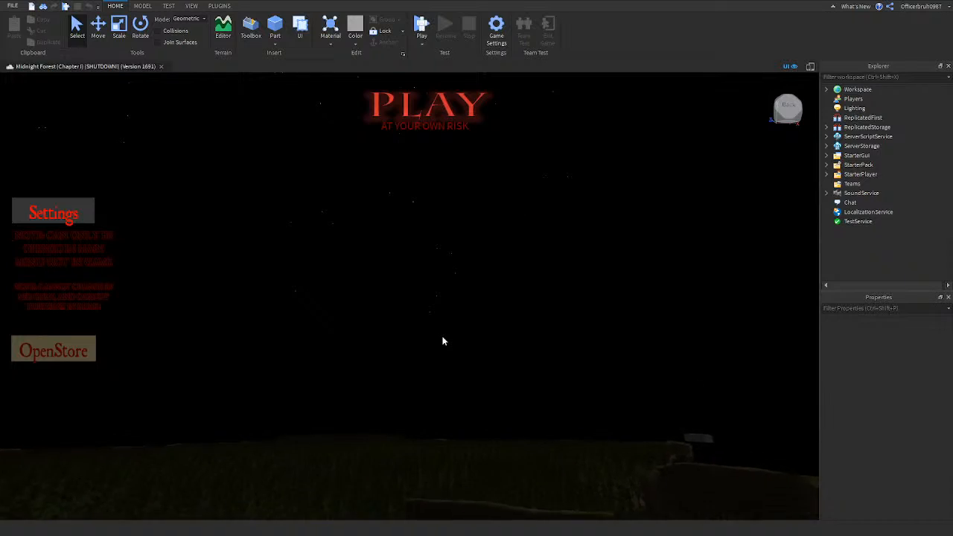
right_drag(442, 341, 669, 416)
key(w)
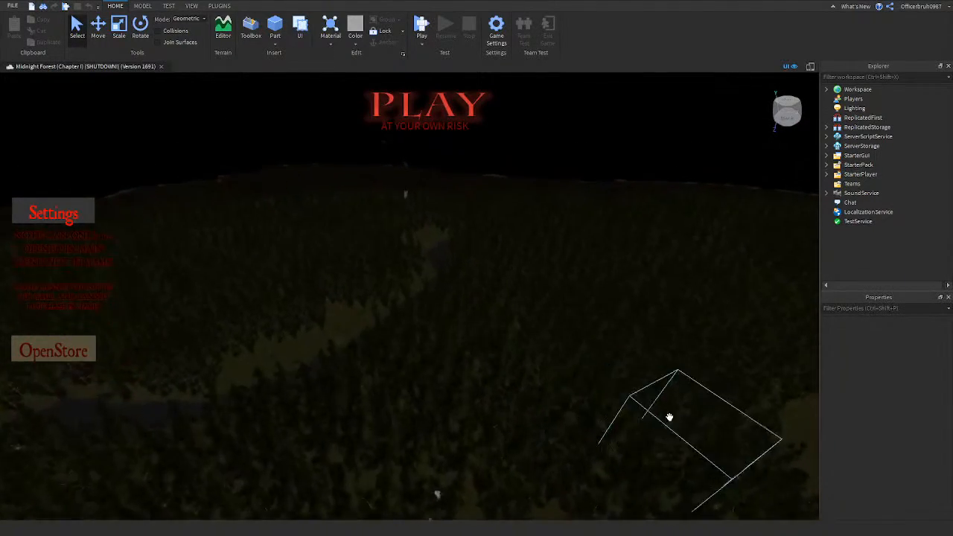
key(w)
right_drag(440, 252, 455, 282)
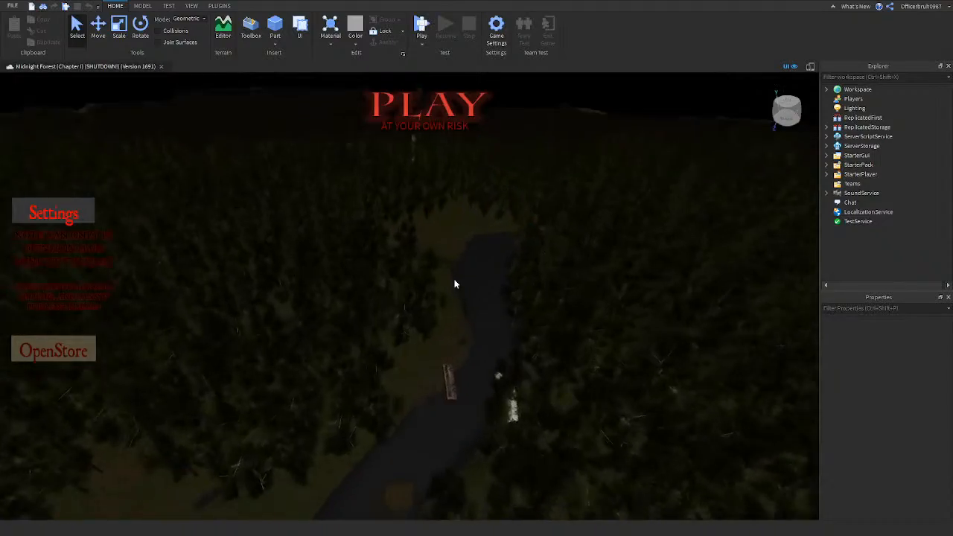
Inspect the crashed bus and truck up close, and explore the road and forest beyond them
key(w)
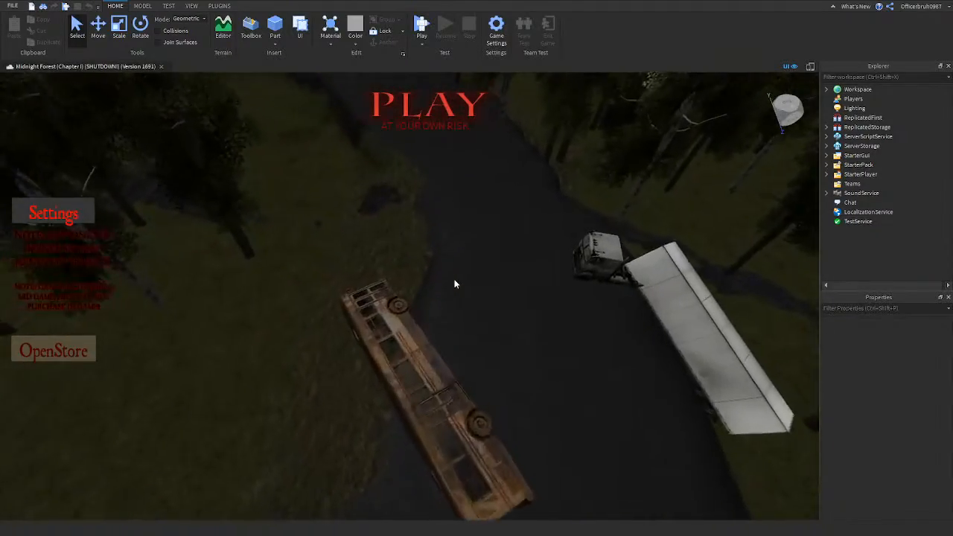
key(w)
right_drag(455, 284, 492, 345)
key(w)
key(s)
key(w)
key(w)
key(w)
key(w)
key(w)
right_drag(511, 294, 390, 120)
key(w)
key(w)
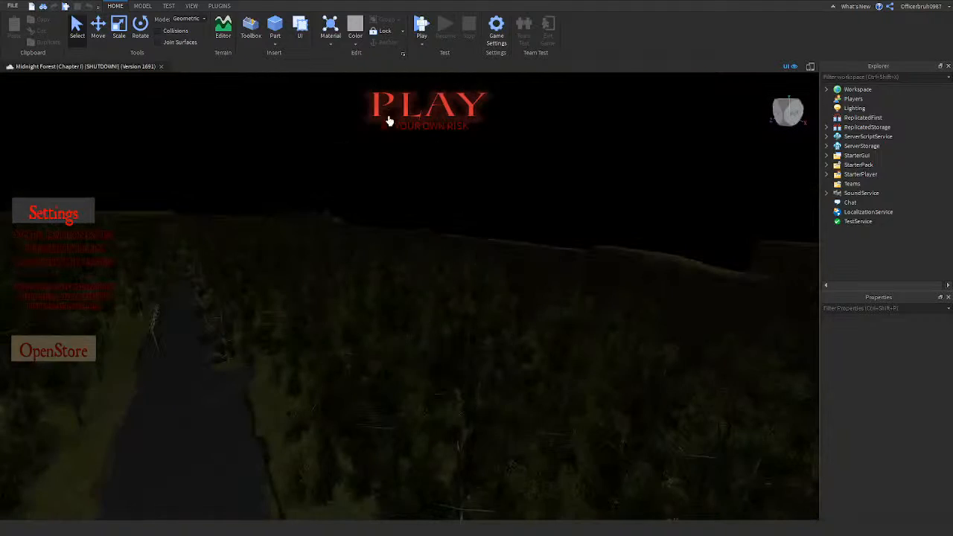
click(191, 5)
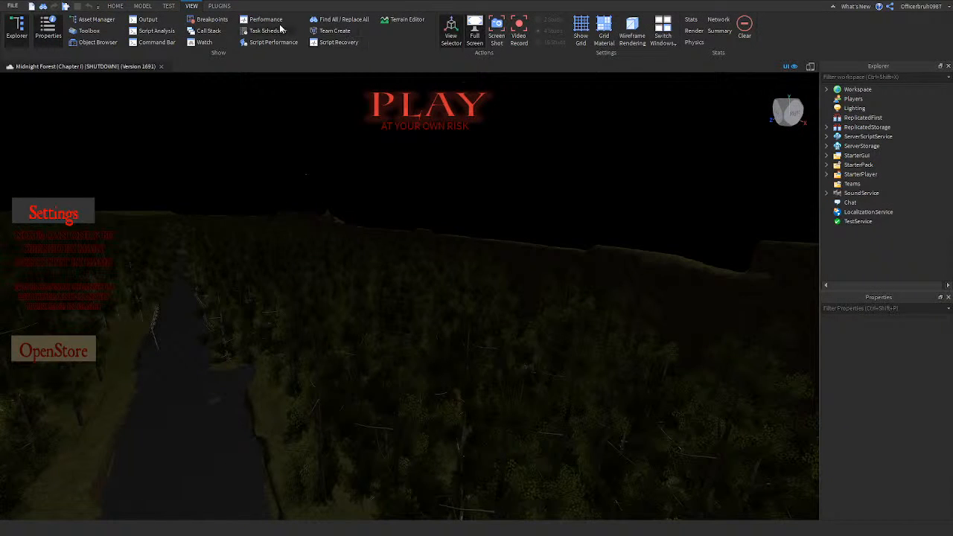
click(153, 20)
click(153, 20)
Look through the Workspace contents, including scene 1 and its parts in the CameraScenes folder
click(825, 89)
click(840, 117)
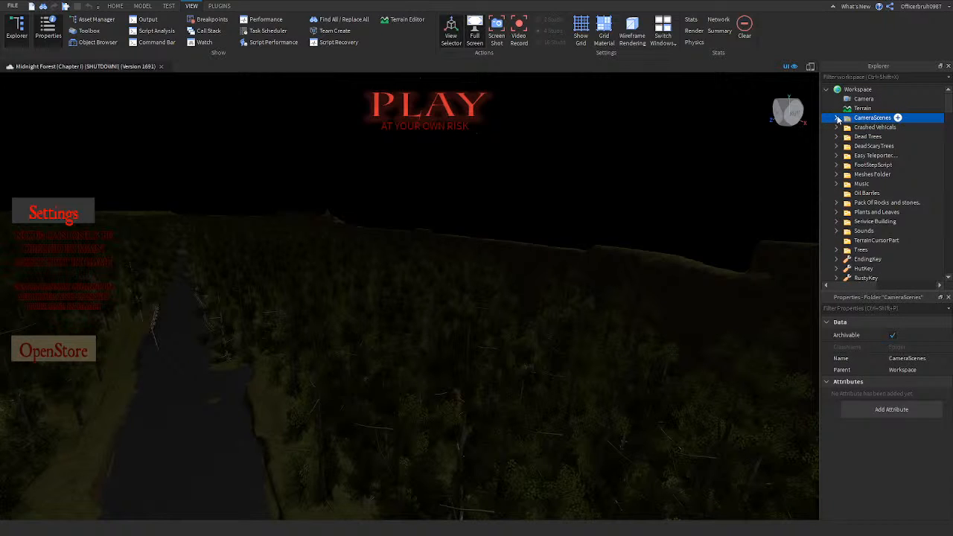
click(836, 118)
click(856, 136)
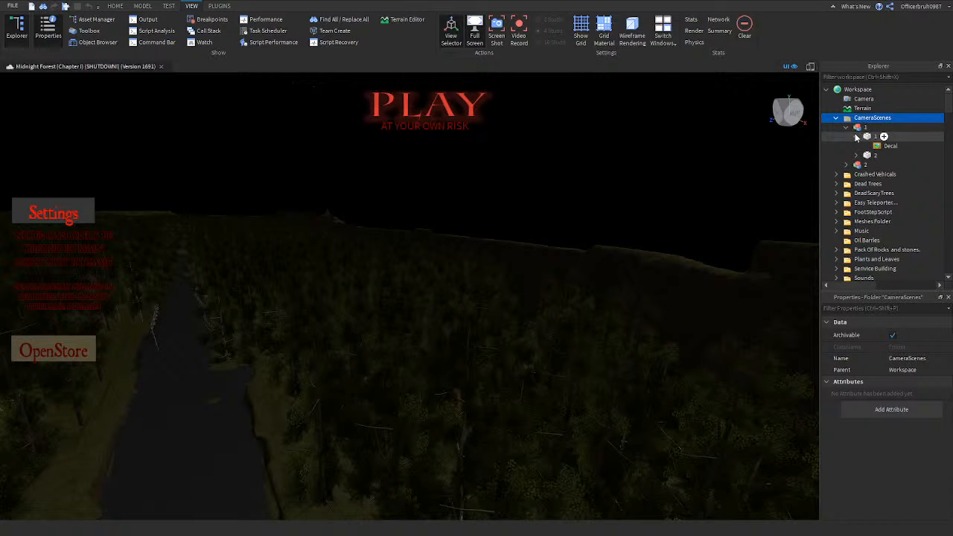
click(836, 117)
scroll(841, 216, down, 1)
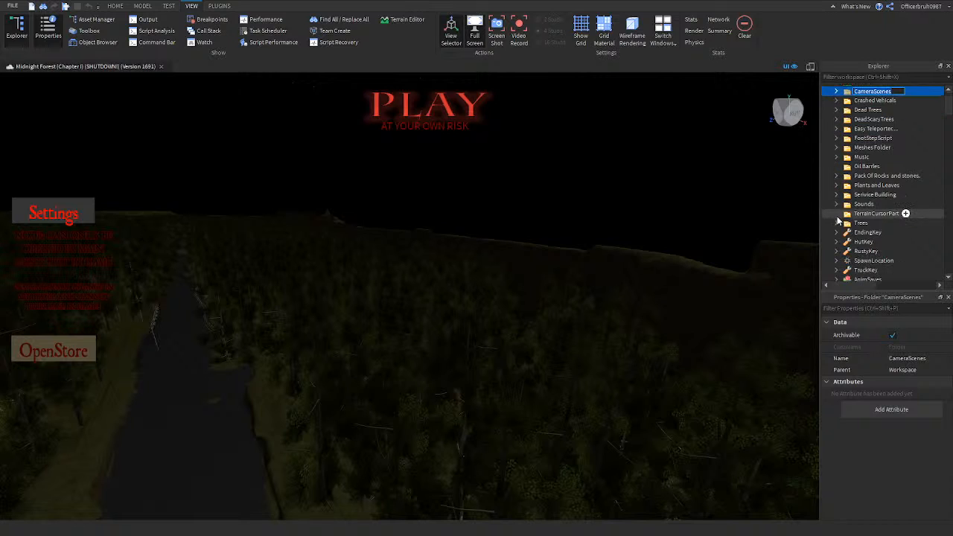
Open DetectorScript5 in the EndingKey's Handle, read its pickup code, and close the script
click(844, 232)
click(836, 232)
click(847, 241)
double_click(891, 261)
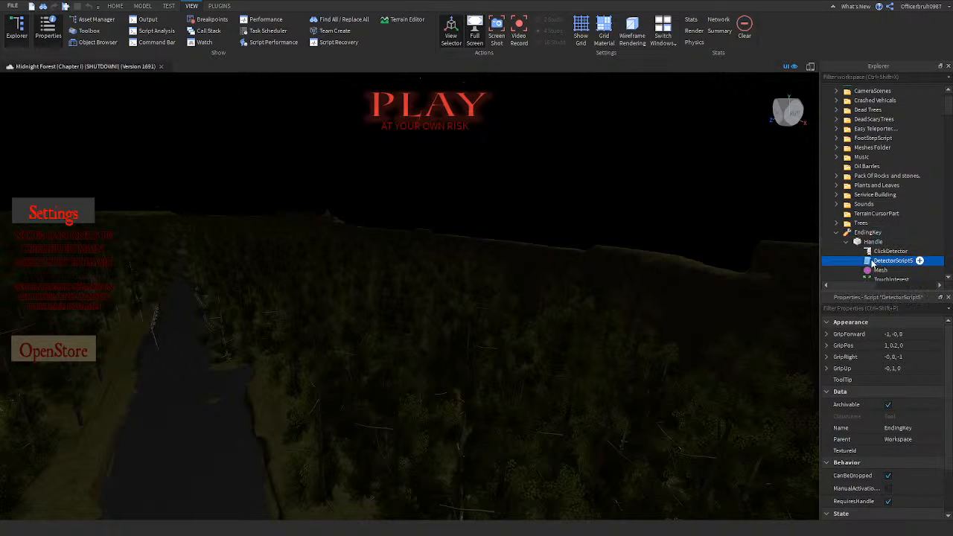
scroll(419, 202, down, 3)
scroll(418, 202, up, 3)
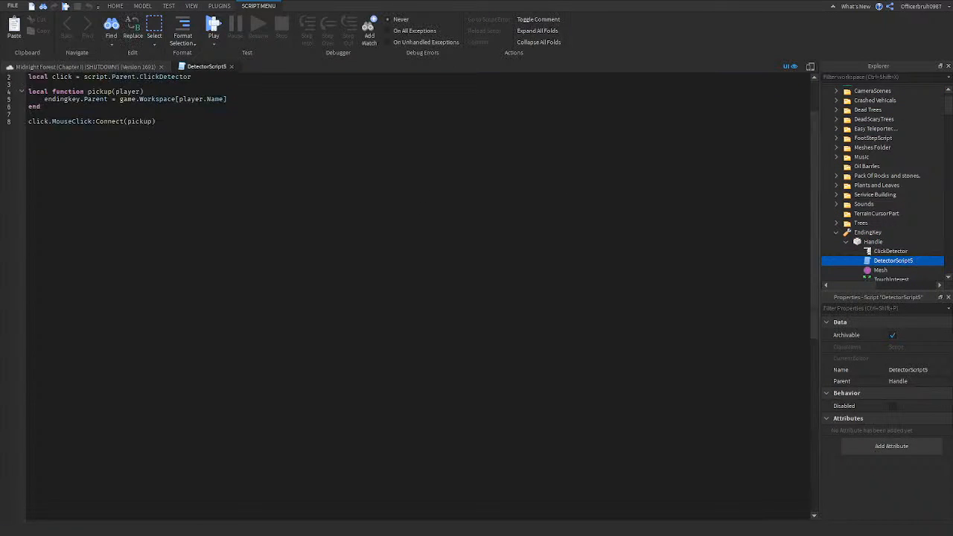
scroll(418, 202, down, 3)
scroll(418, 202, up, 3)
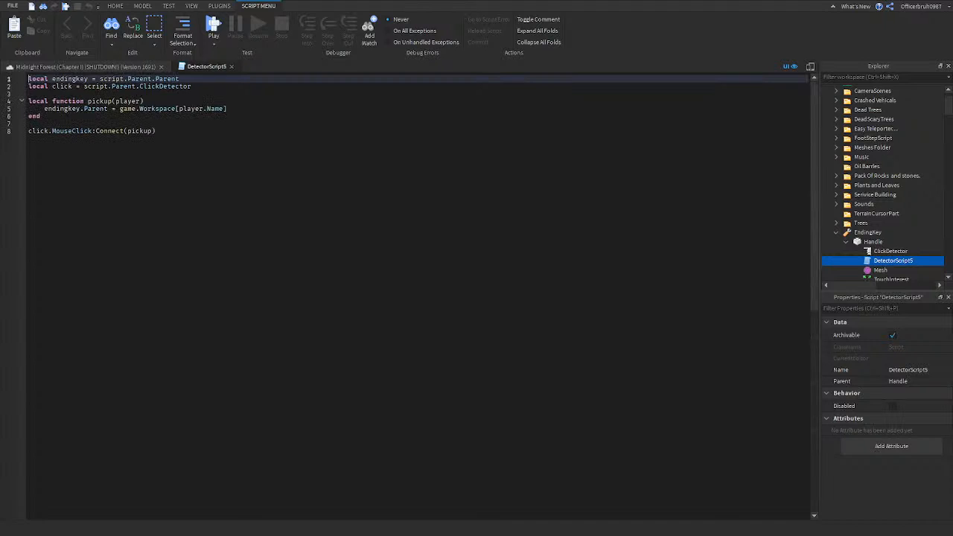
click(231, 66)
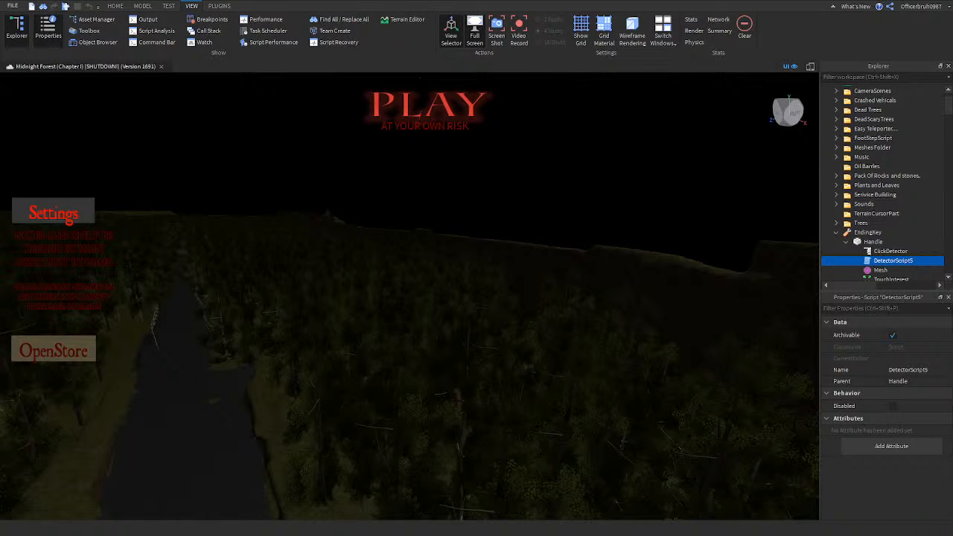
Exit the version 1691 place and discard its changes
click(12, 6)
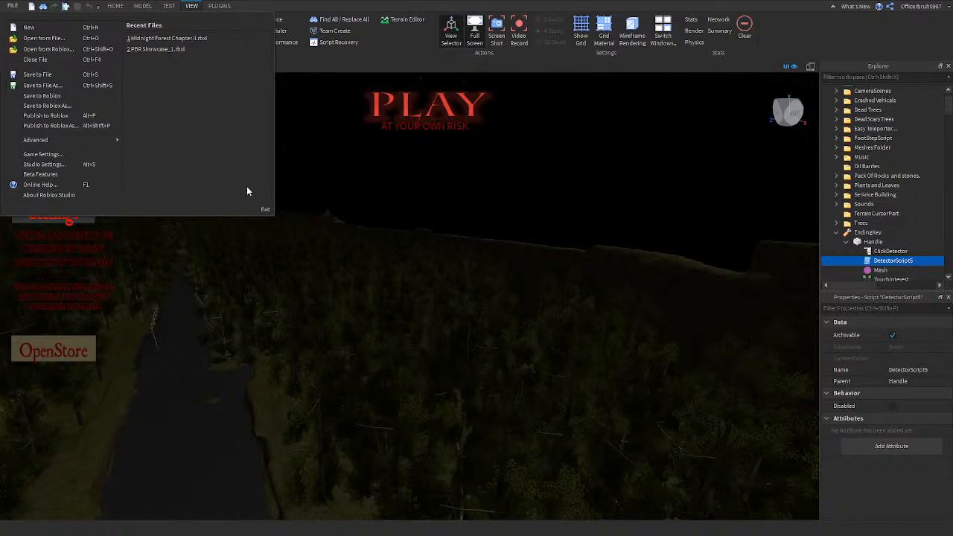
click(265, 208)
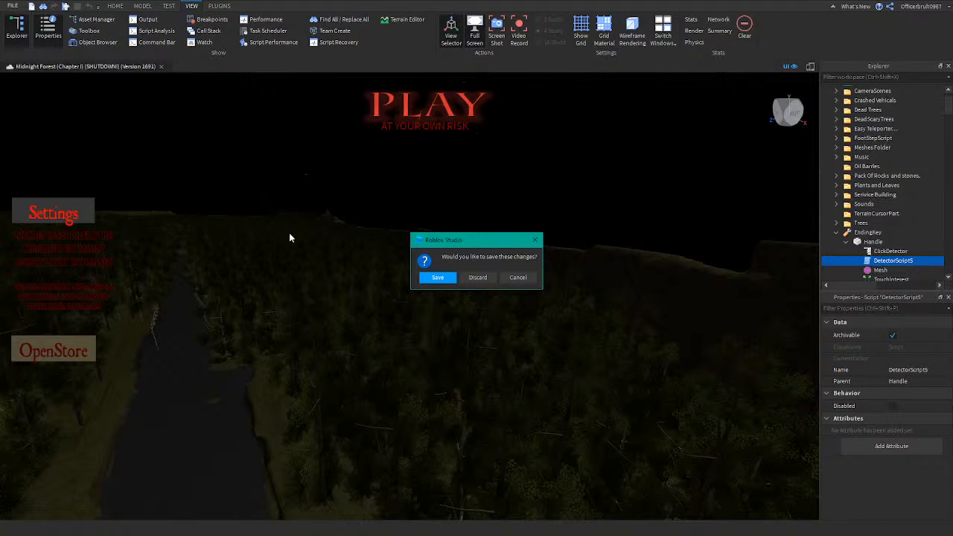
click(482, 278)
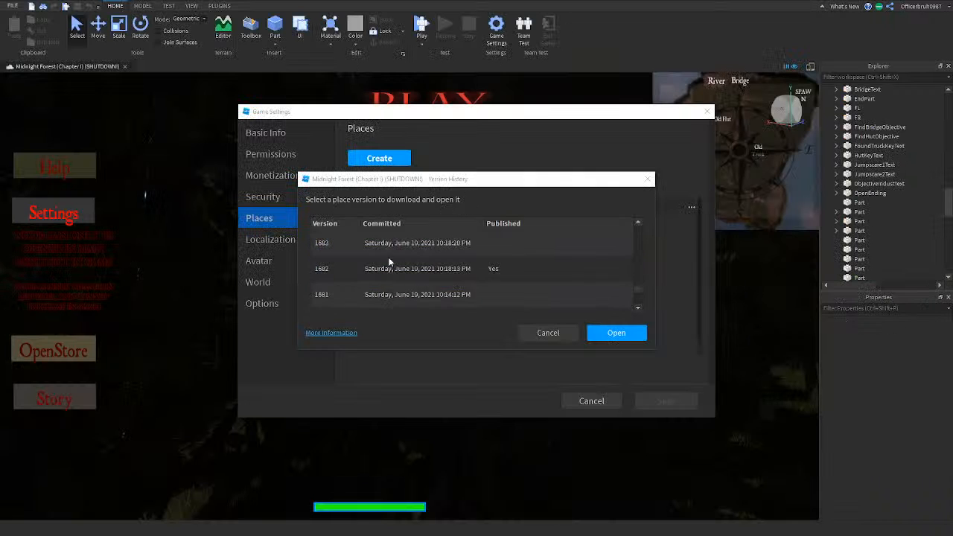
Browse the place's version history back to the versions committed on May 7, 2021
scroll(446, 268, down, 5)
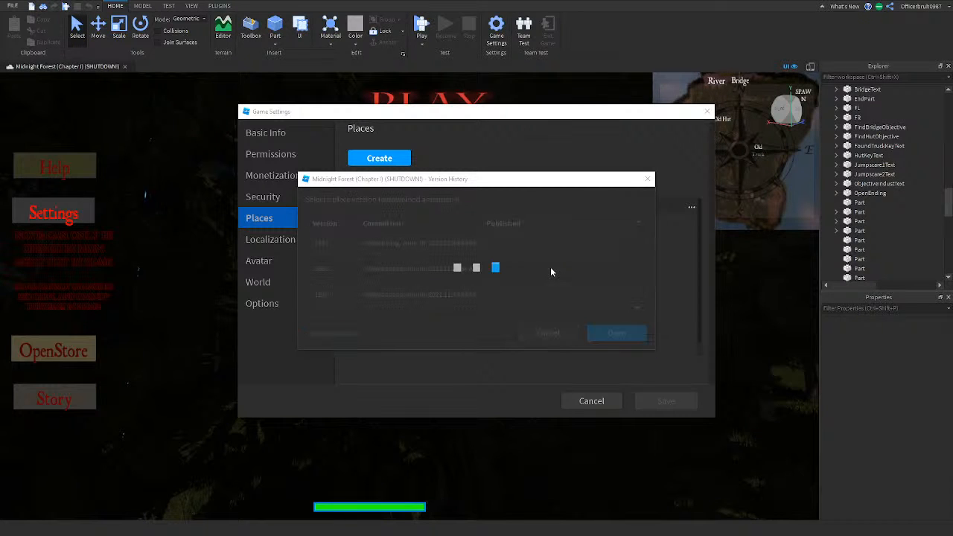
drag(637, 298, 637, 322)
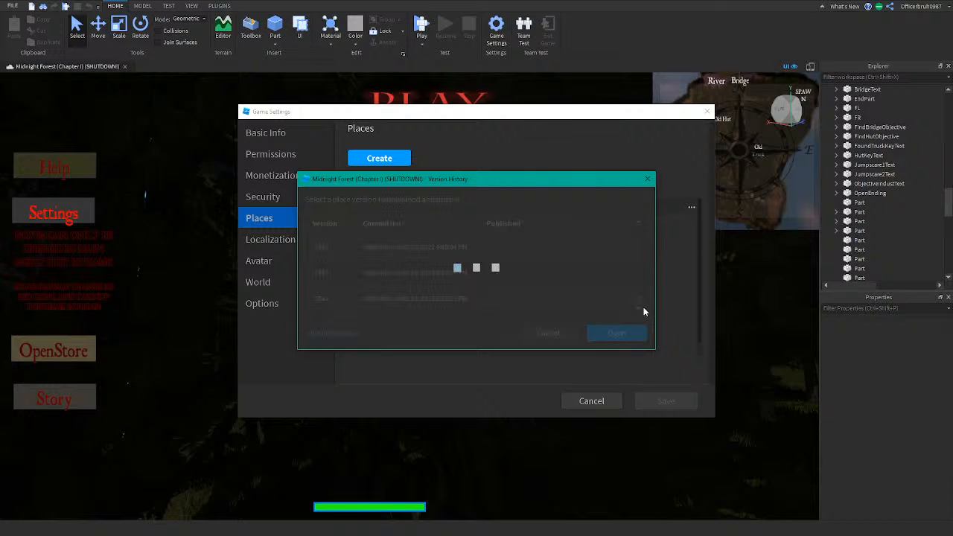
click(639, 308)
drag(625, 323, 635, 318)
scroll(611, 297, down, 10)
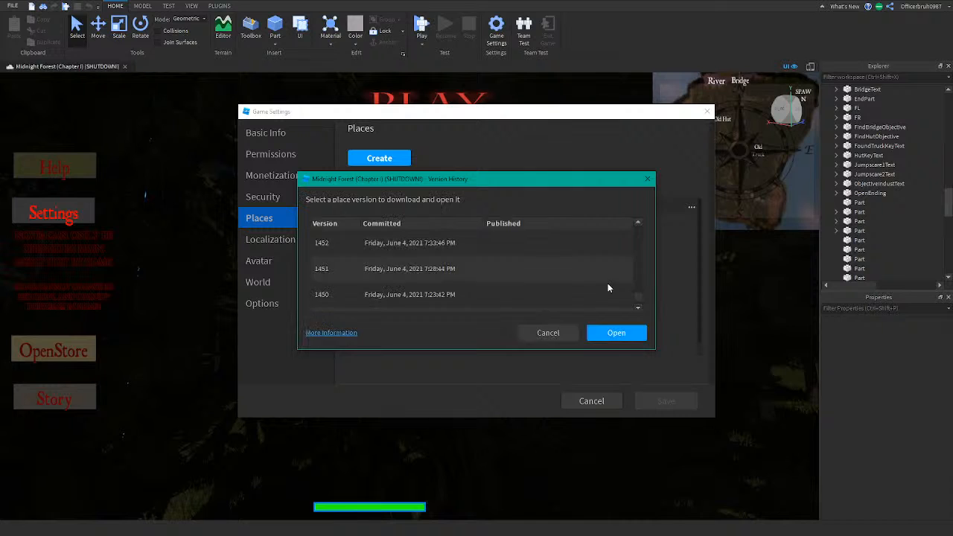
scroll(600, 281, down, 10)
scroll(591, 279, down, 5)
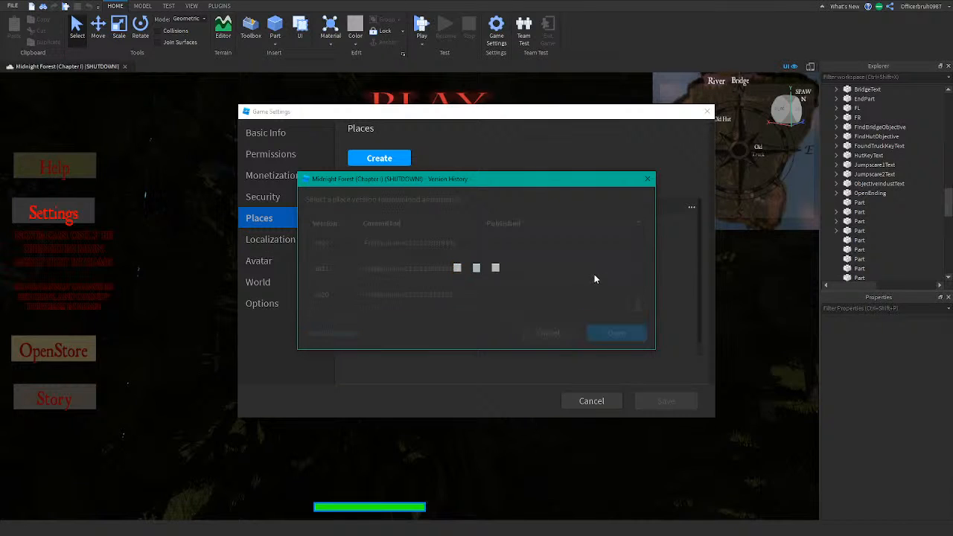
drag(638, 298, 618, 297)
scroll(608, 280, down, 10)
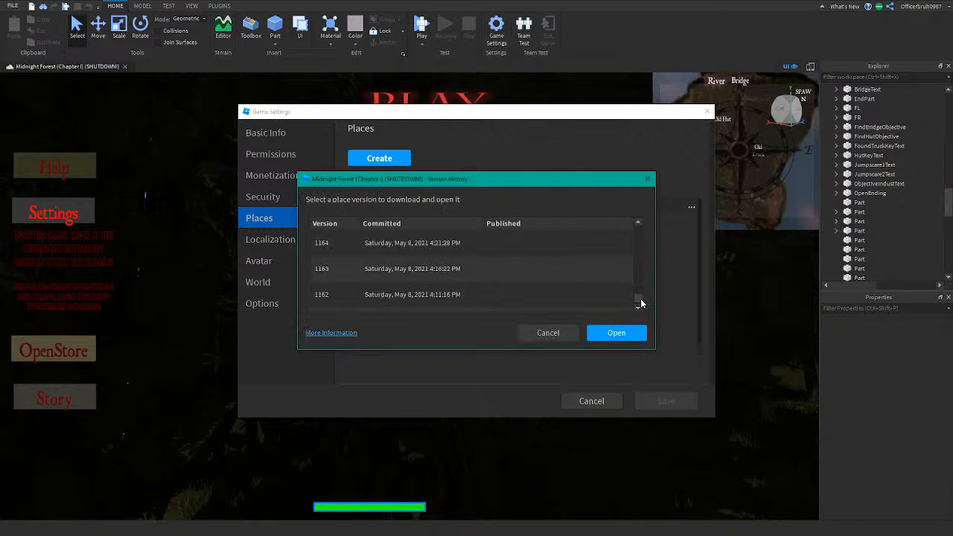
drag(640, 300, 646, 317)
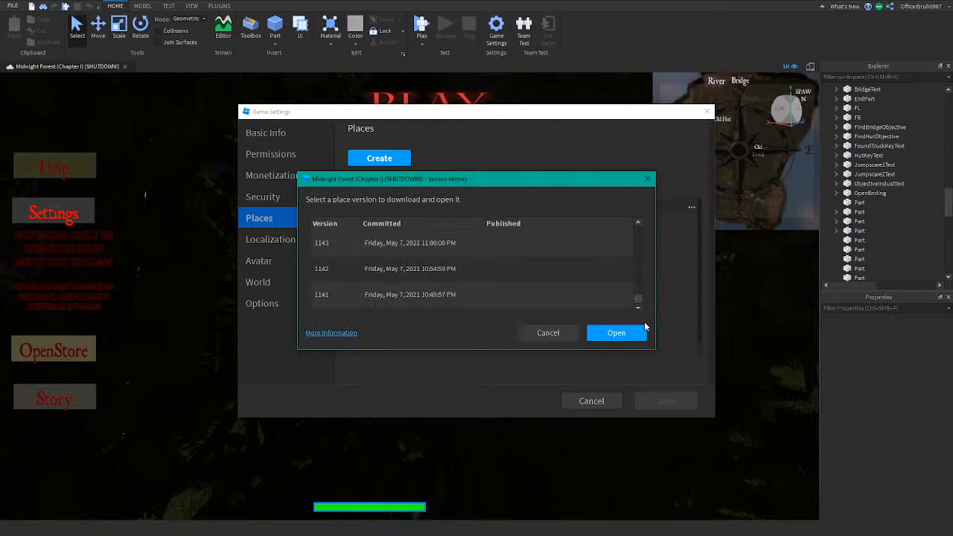
Enlarge the Version History window to show more rows, and continue back to the April 2021 versions
drag(553, 173, 548, 67)
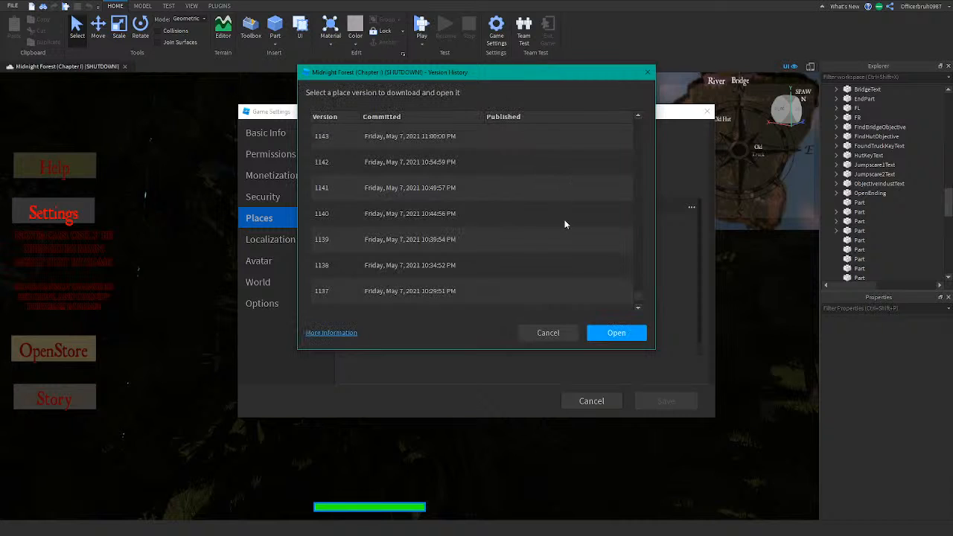
drag(509, 348, 539, 436)
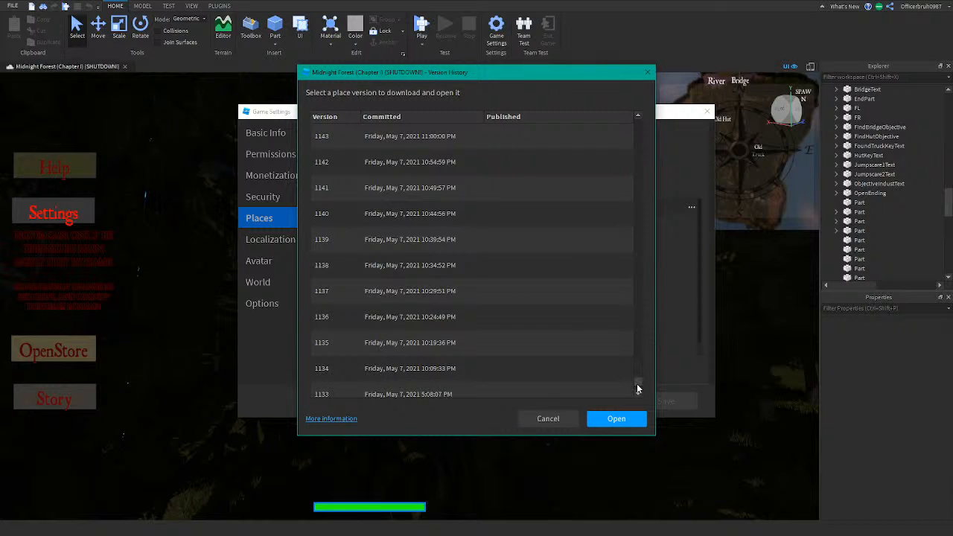
drag(636, 384, 628, 430)
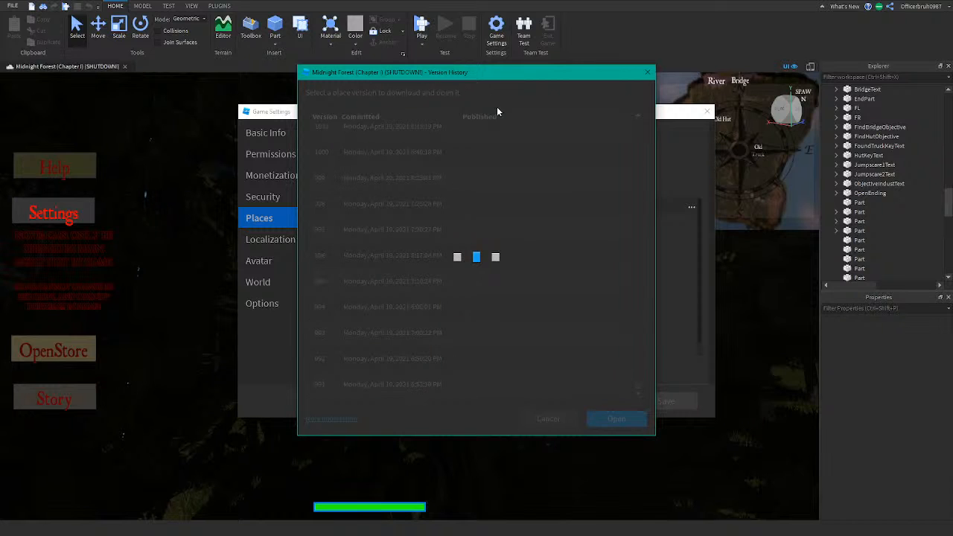
drag(472, 67, 472, 1)
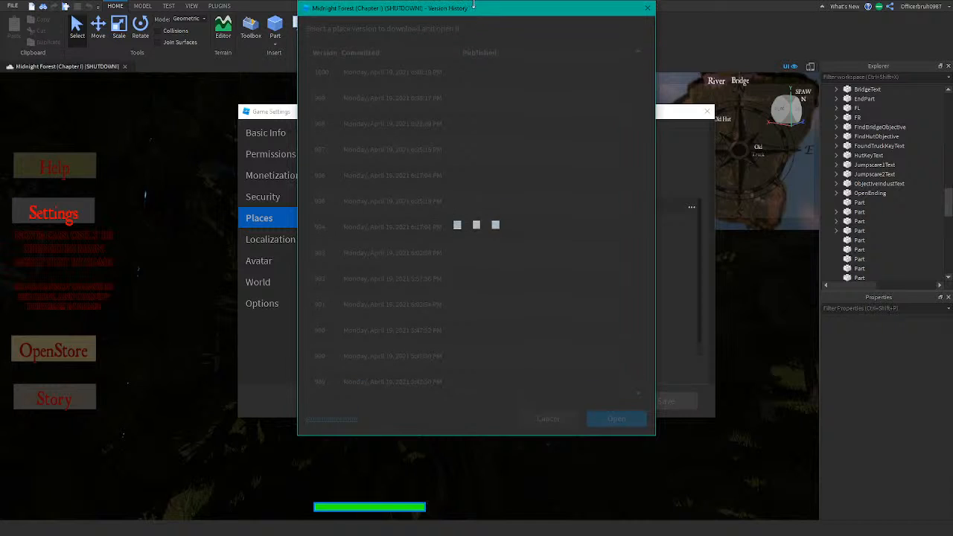
Find the oldest entry in the version history and open version 1, committed Monday, January 11, 2021 10:57:51 AM
scroll(605, 356, down, 7)
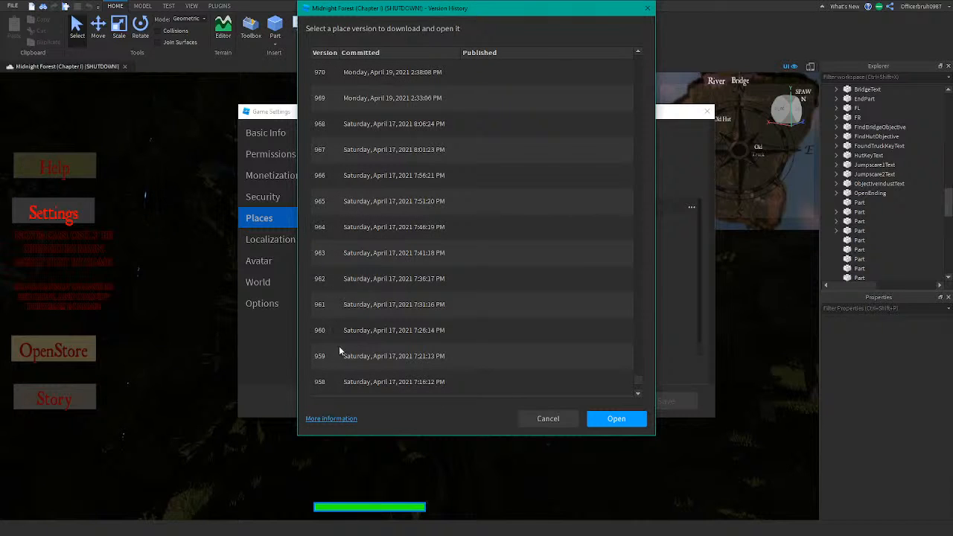
scroll(642, 393, down, 3)
drag(638, 396, 703, 454)
drag(710, 523, 616, 459)
drag(638, 346, 634, 415)
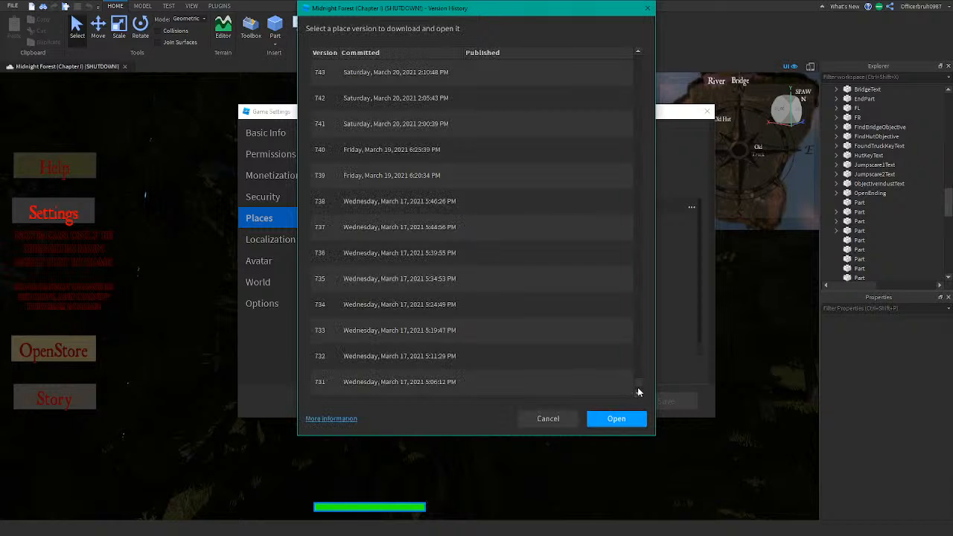
click(637, 393)
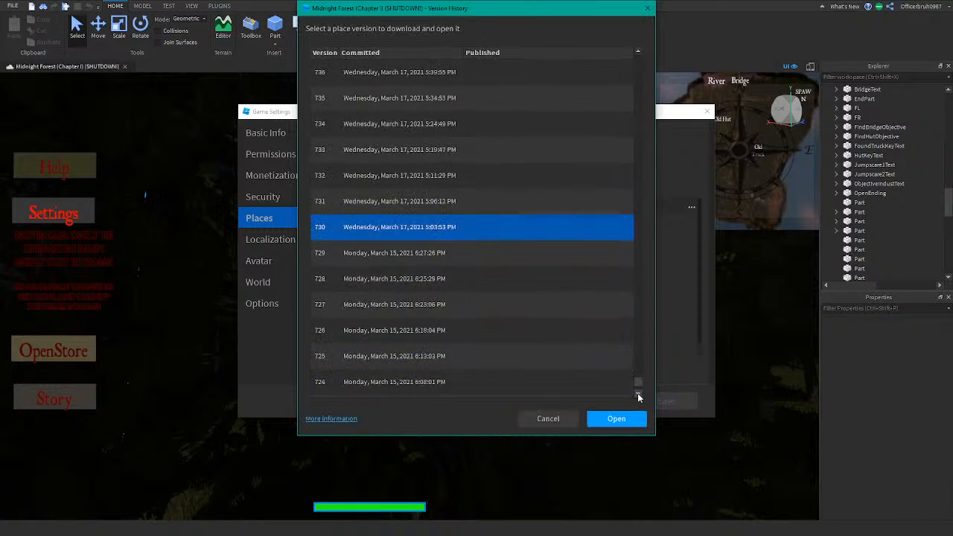
click(637, 393)
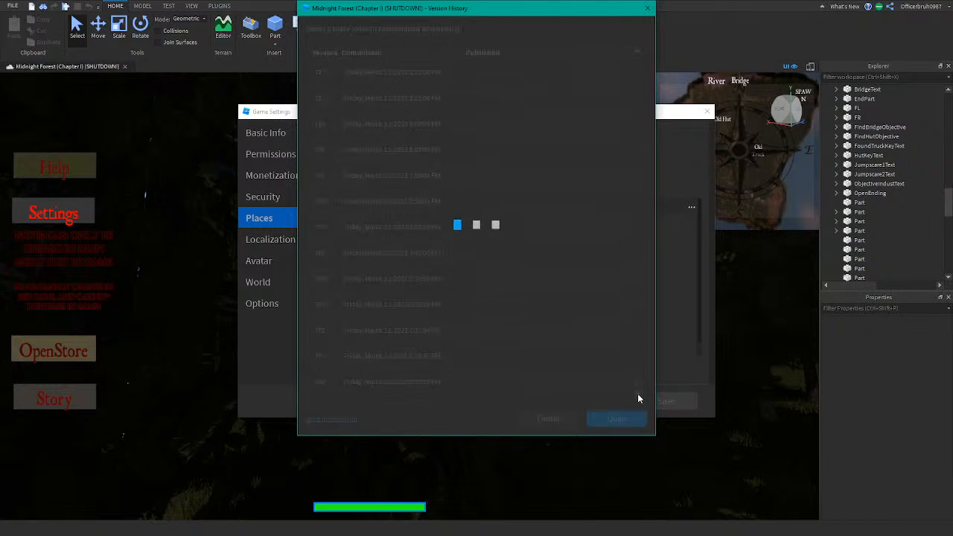
click(637, 393)
click(637, 393)
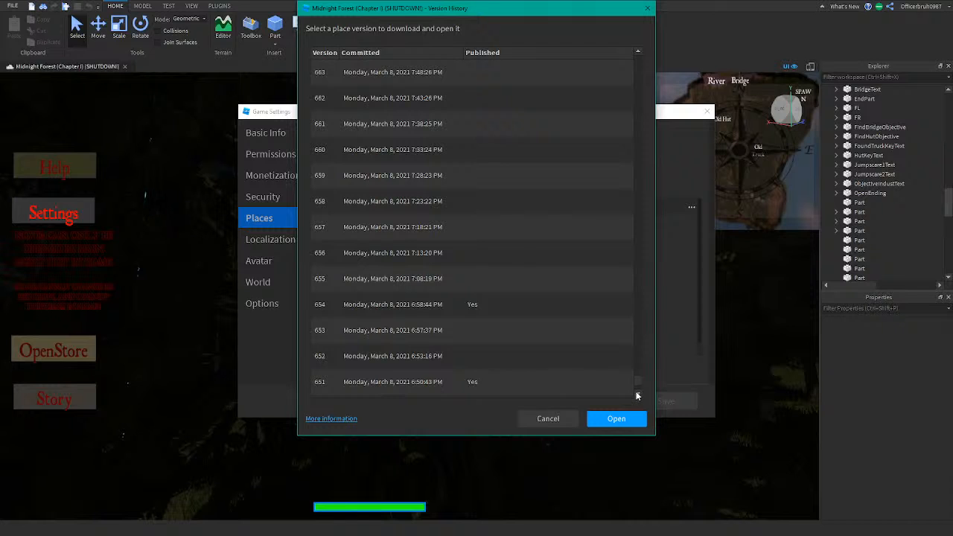
click(636, 394)
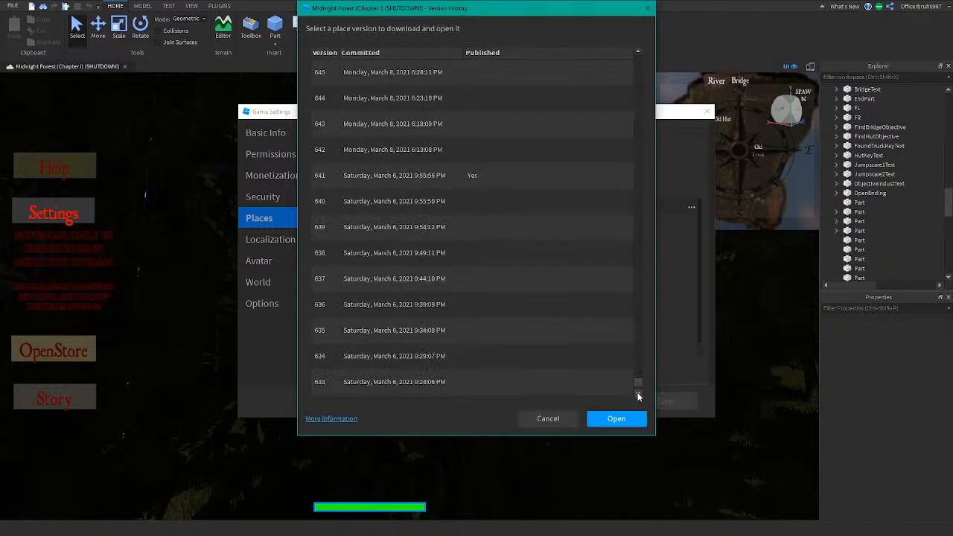
click(638, 393)
click(637, 393)
click(637, 393)
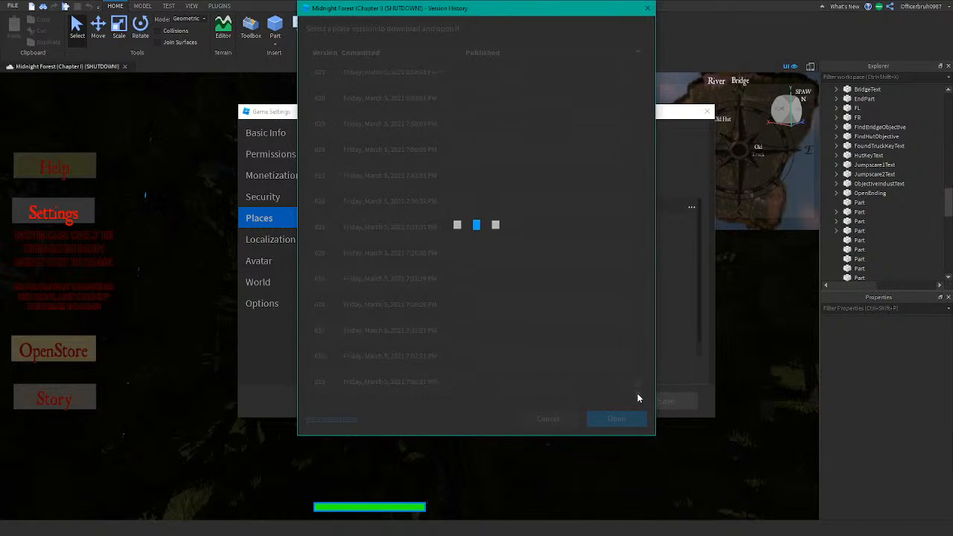
click(637, 393)
click(637, 393)
click(637, 393)
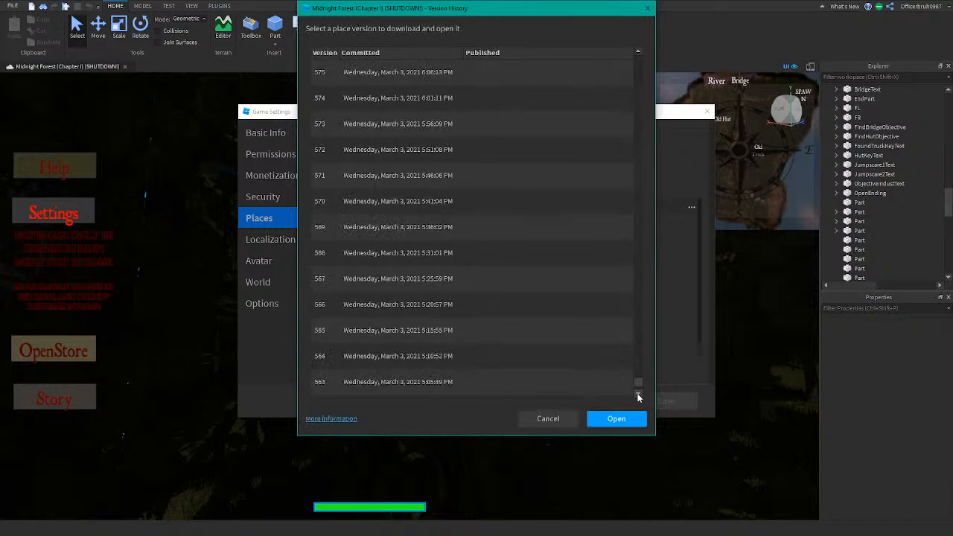
click(637, 393)
click(637, 393)
click(637, 393)
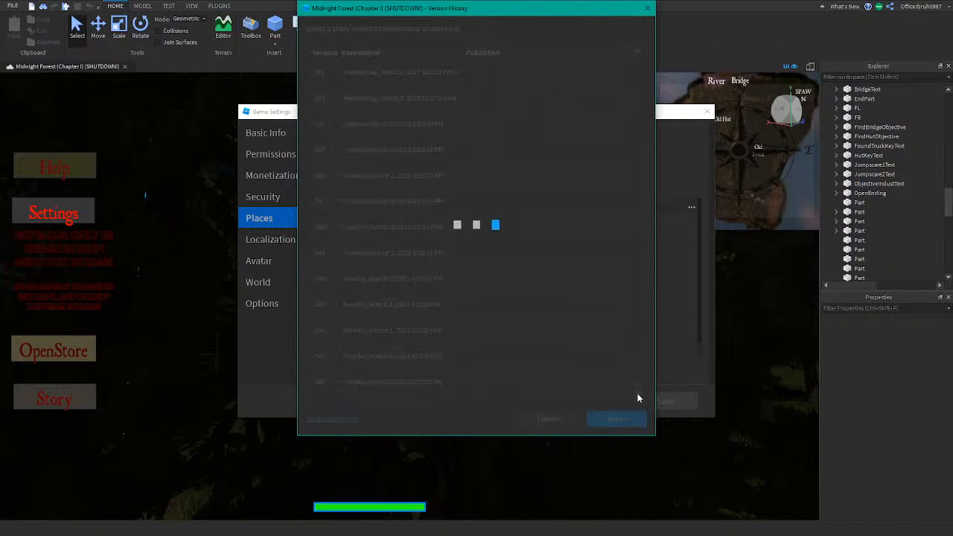
click(637, 393)
click(637, 393)
click(637, 393)
click(638, 393)
click(637, 393)
click(637, 393)
click(637, 393)
click(636, 393)
scroll(582, 364, down, 6)
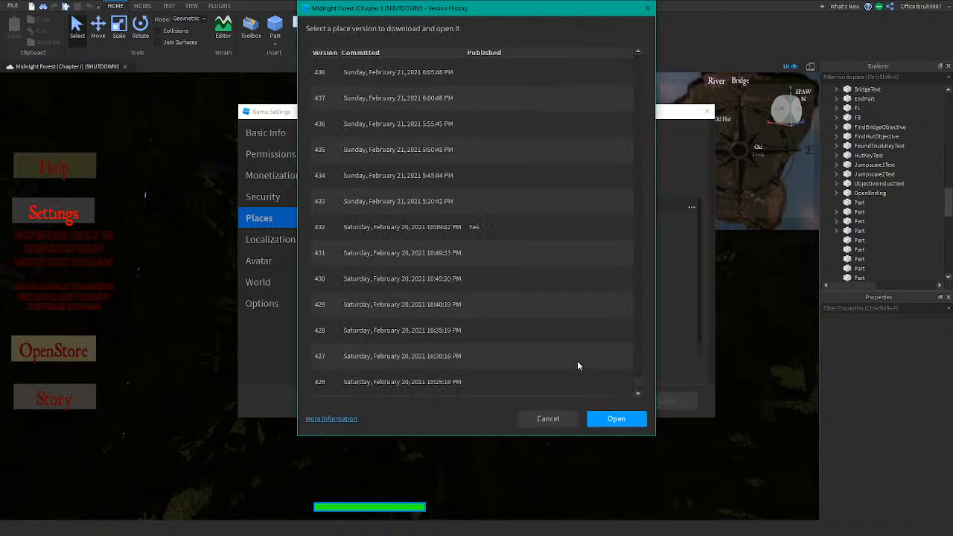
scroll(577, 361, down, 6)
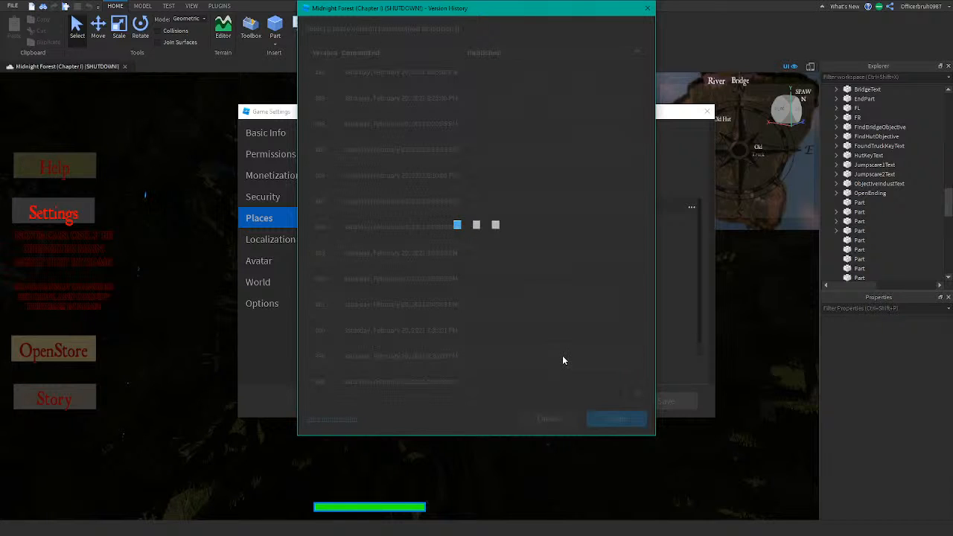
scroll(560, 353, down, 5)
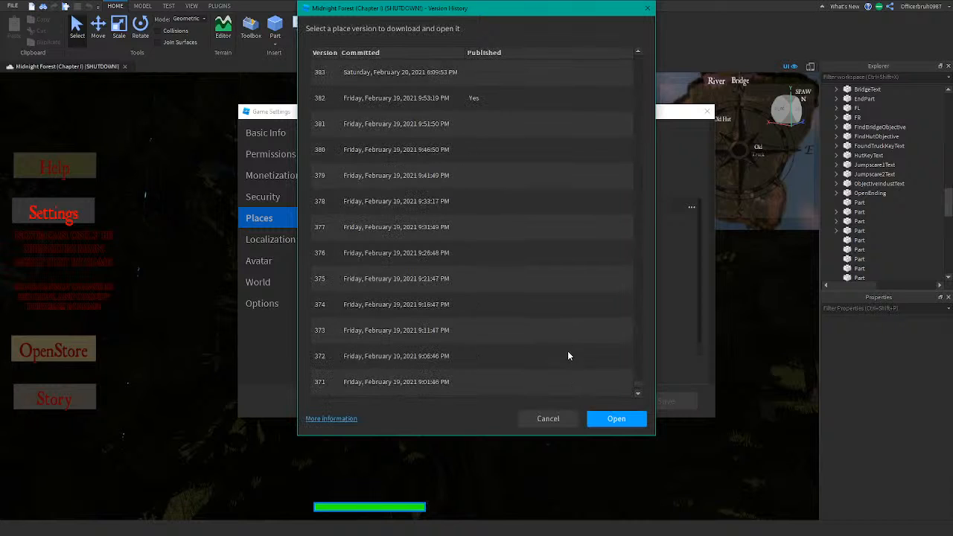
click(637, 379)
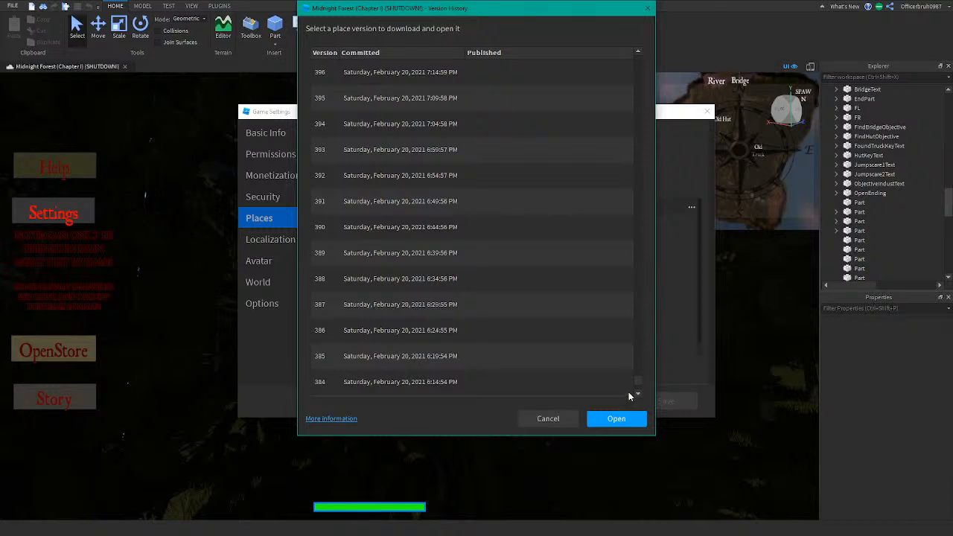
click(635, 385)
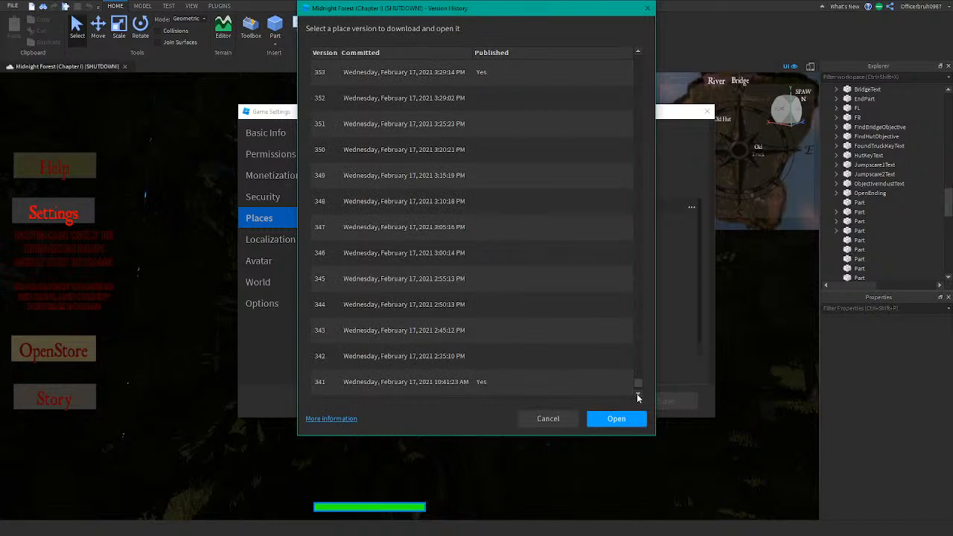
click(638, 393)
click(638, 390)
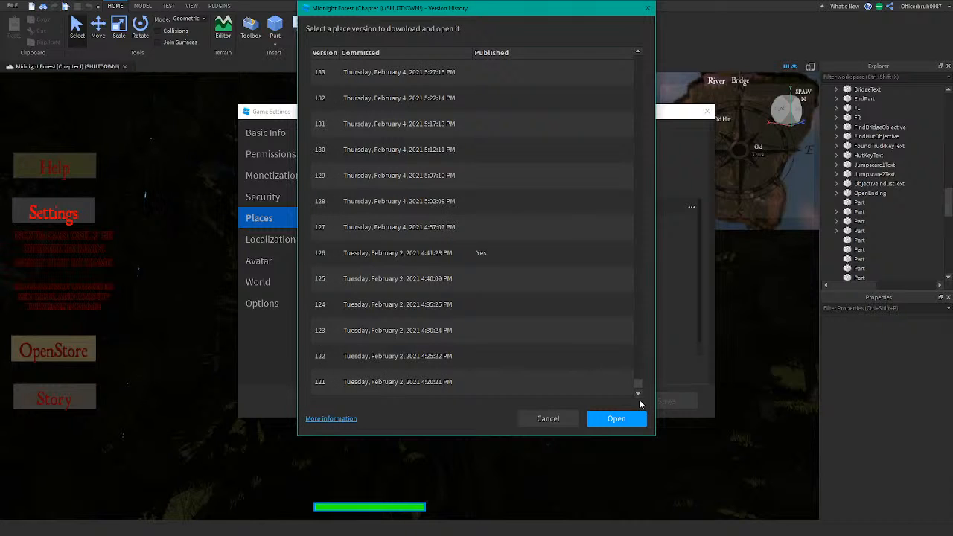
drag(639, 400, 633, 407)
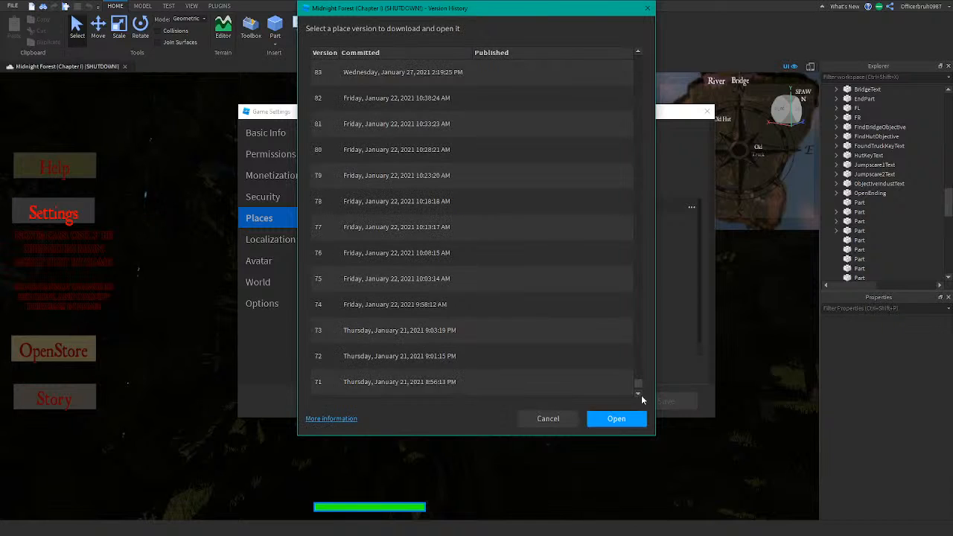
drag(641, 395, 536, 357)
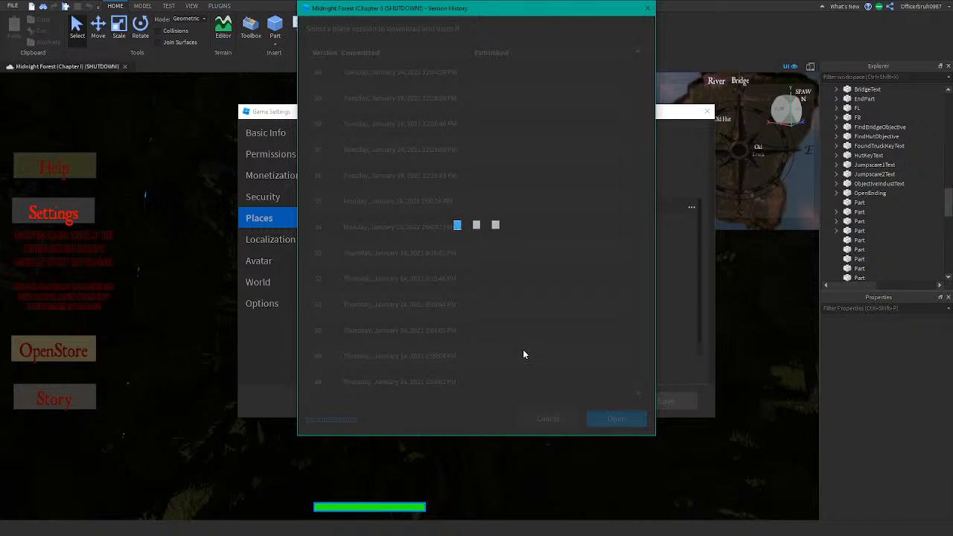
scroll(523, 355, down, 9)
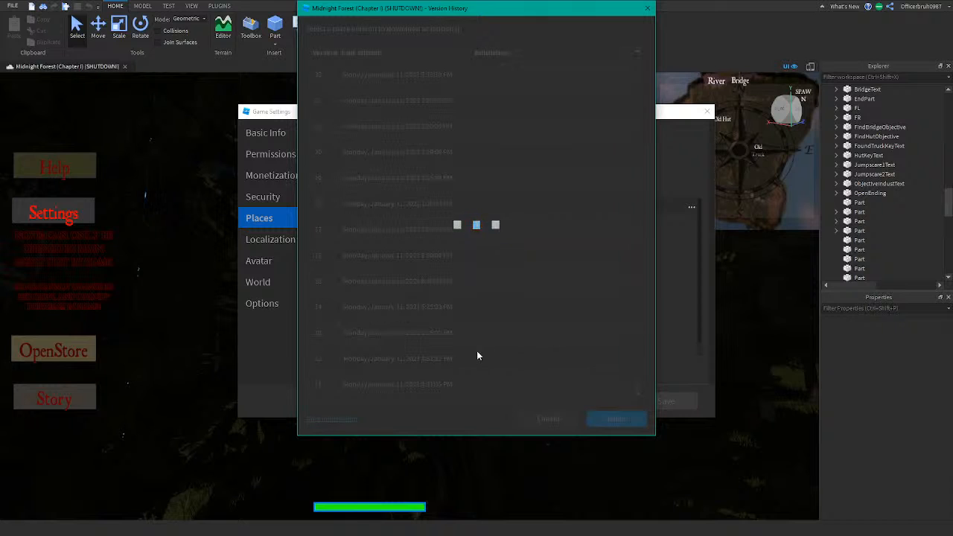
scroll(436, 379, down, 3)
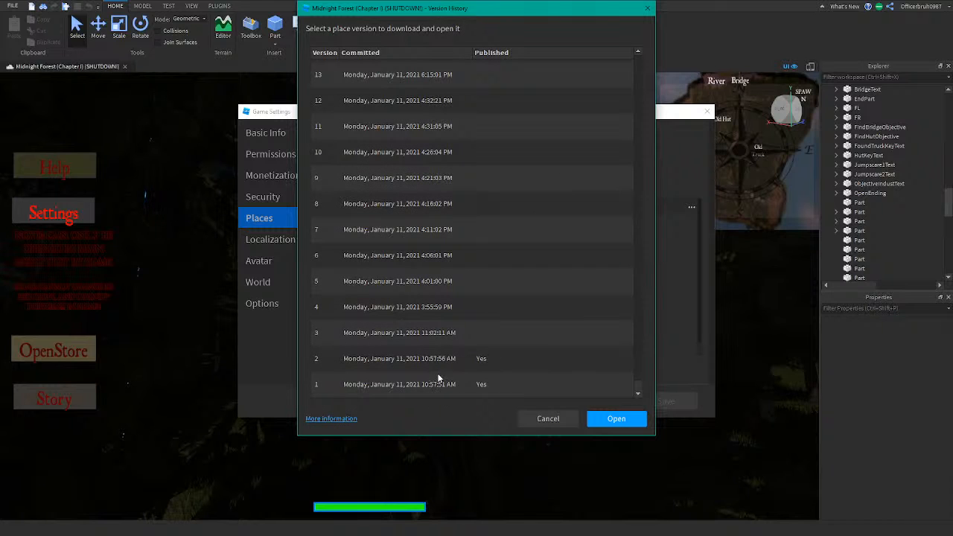
click(458, 384)
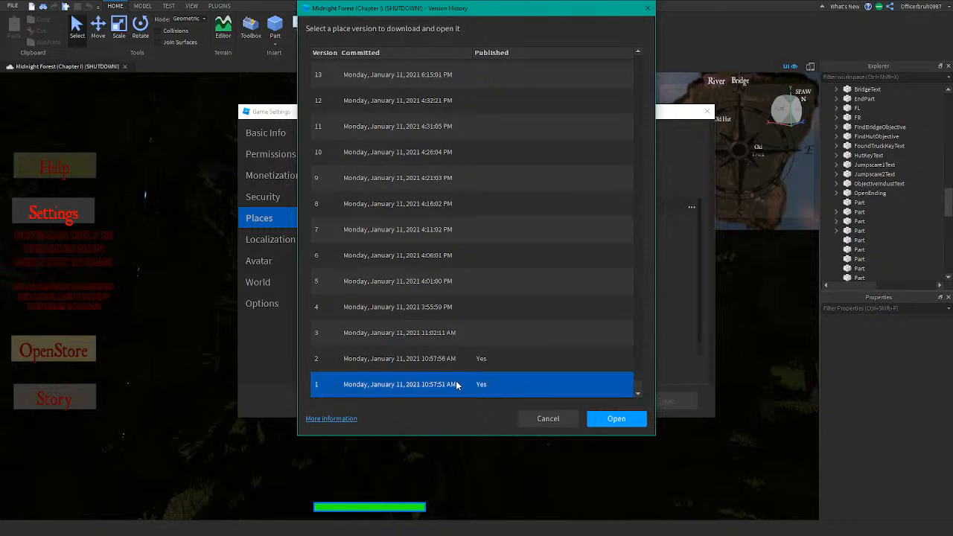
click(616, 425)
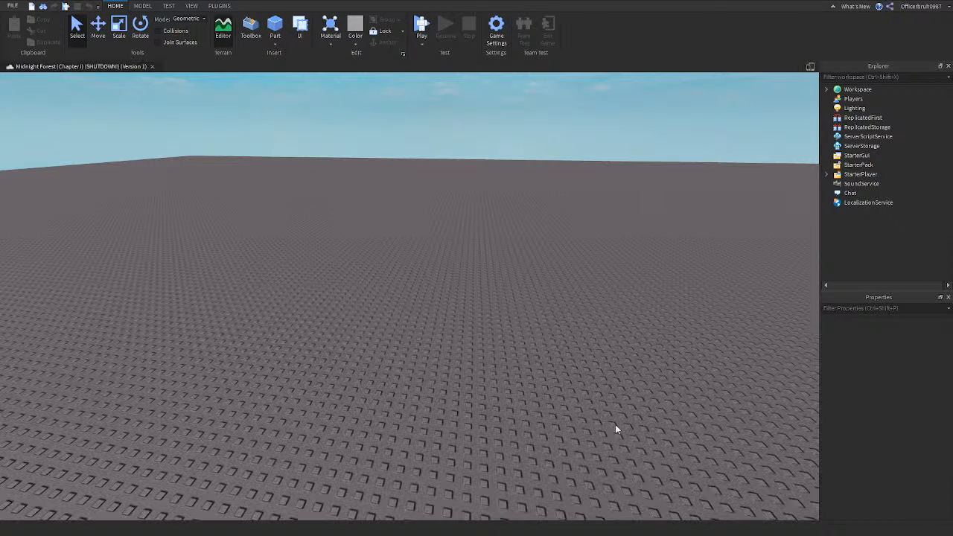
Look around the version 1 baseplate and inspect the contents of Workspace and StarterPlayer
right_drag(556, 321, 586, 304)
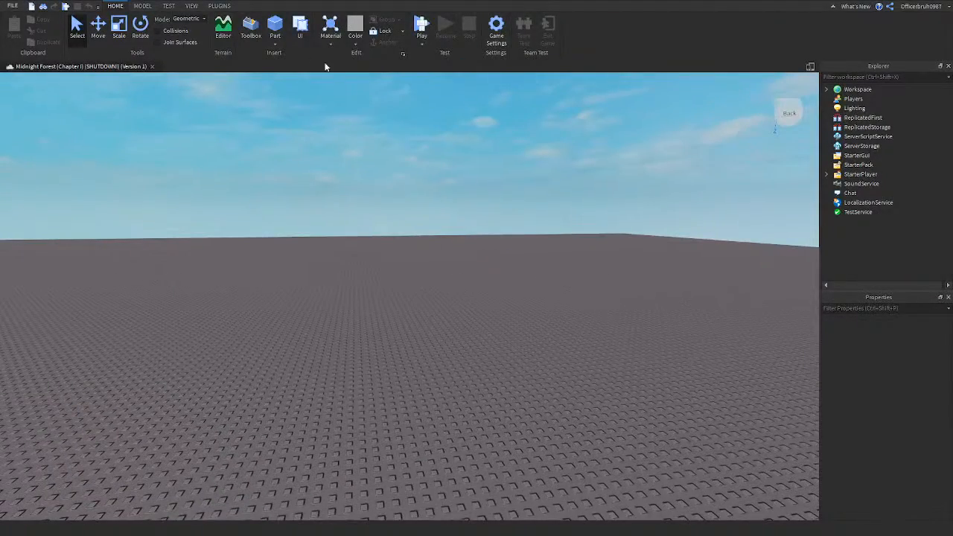
click(191, 6)
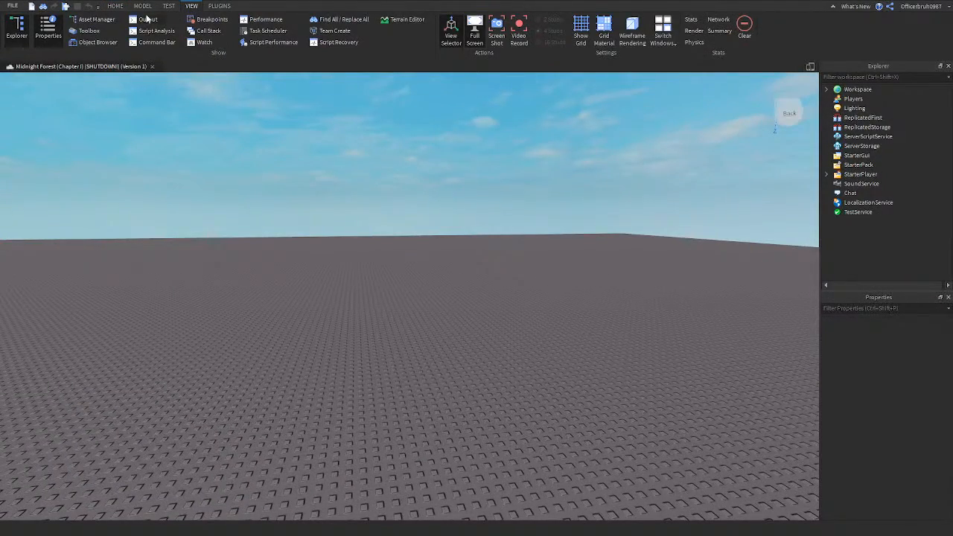
click(145, 20)
click(144, 21)
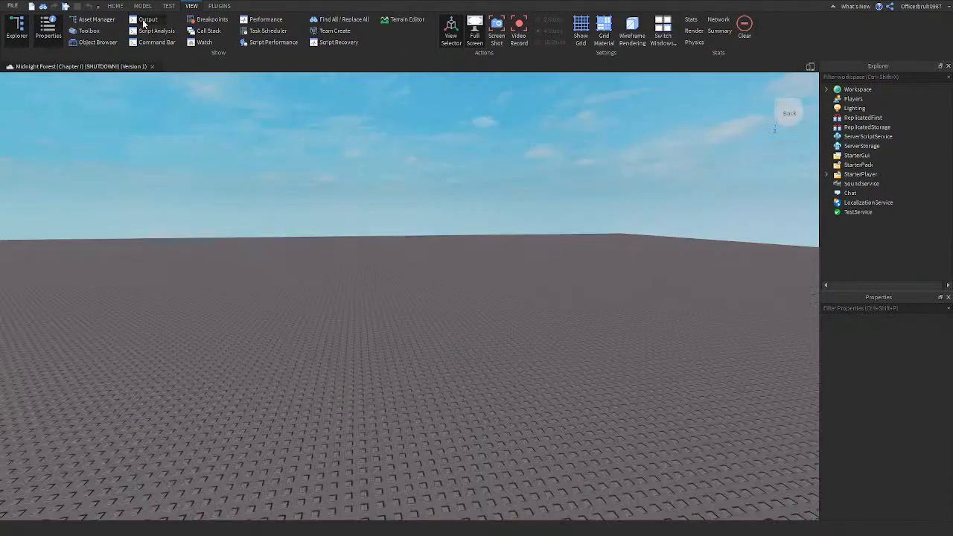
click(826, 89)
click(826, 89)
click(825, 174)
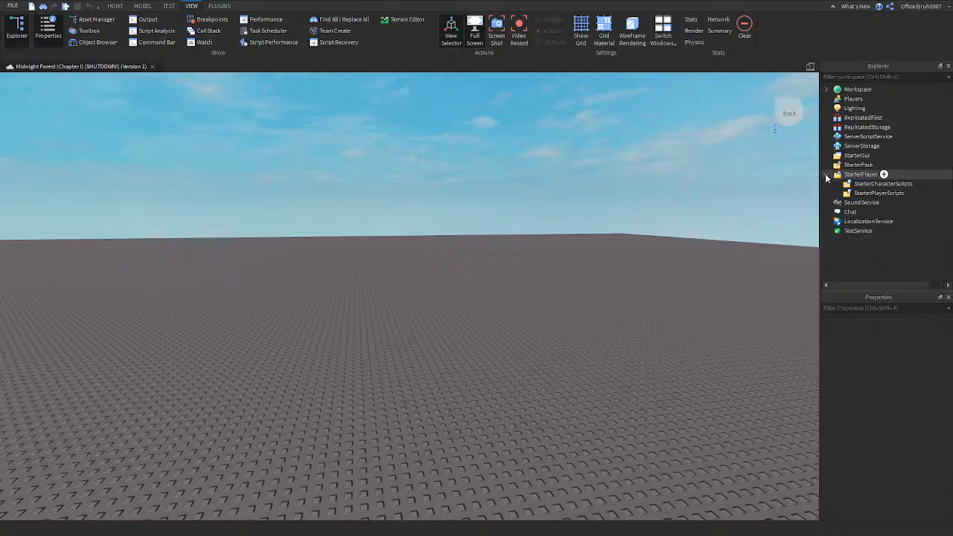
Collapse StarterPlayer and close version 1 of the place, discarding its changes
click(826, 174)
right_drag(557, 180, 556, 180)
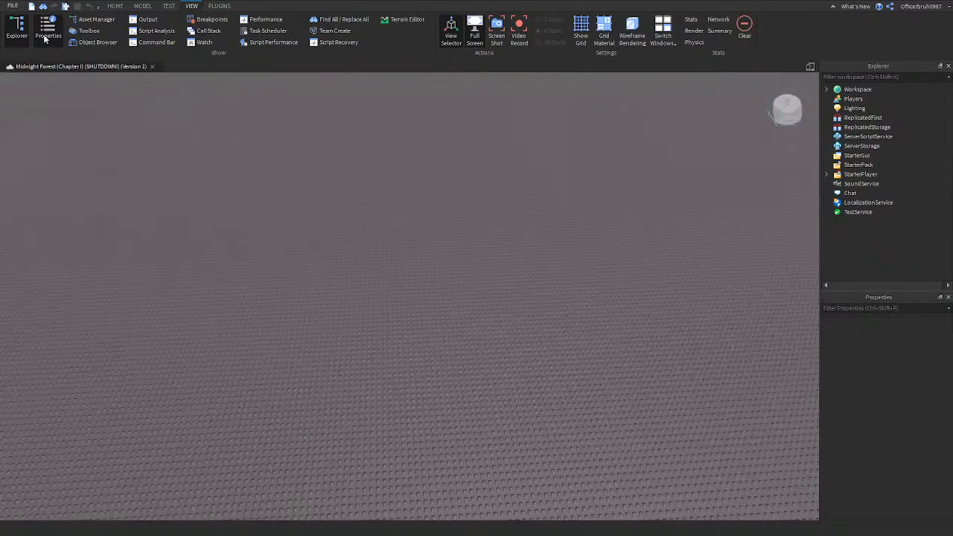
click(12, 6)
click(264, 211)
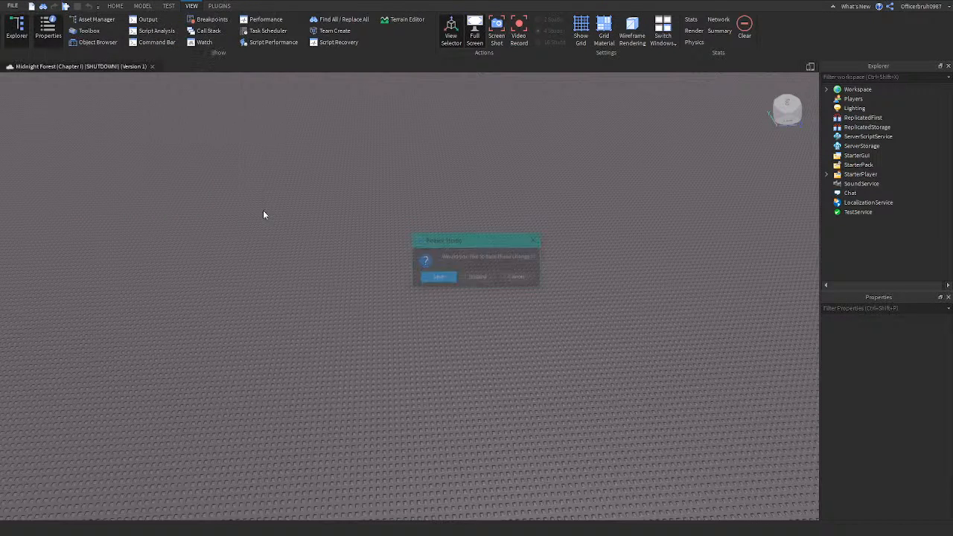
click(481, 277)
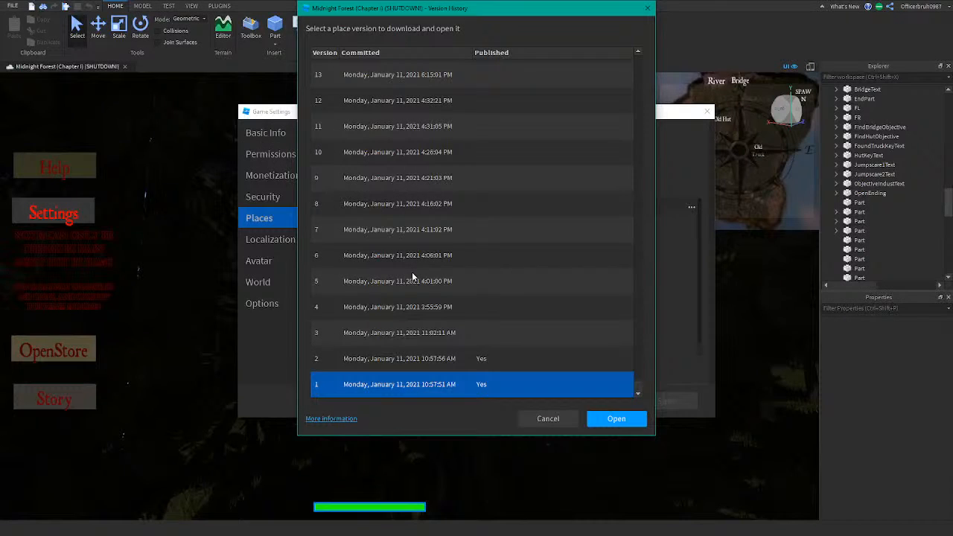
Find and open version 50 in the version history, committed Thursday, January 14, 2021 2:04:05 PM
scroll(511, 266, up, 8)
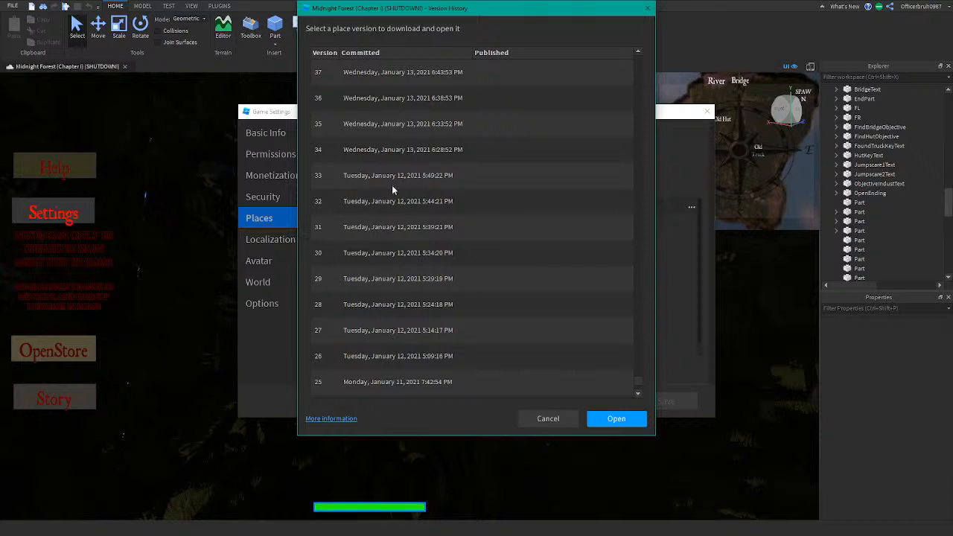
scroll(378, 149, up, 4)
click(376, 148)
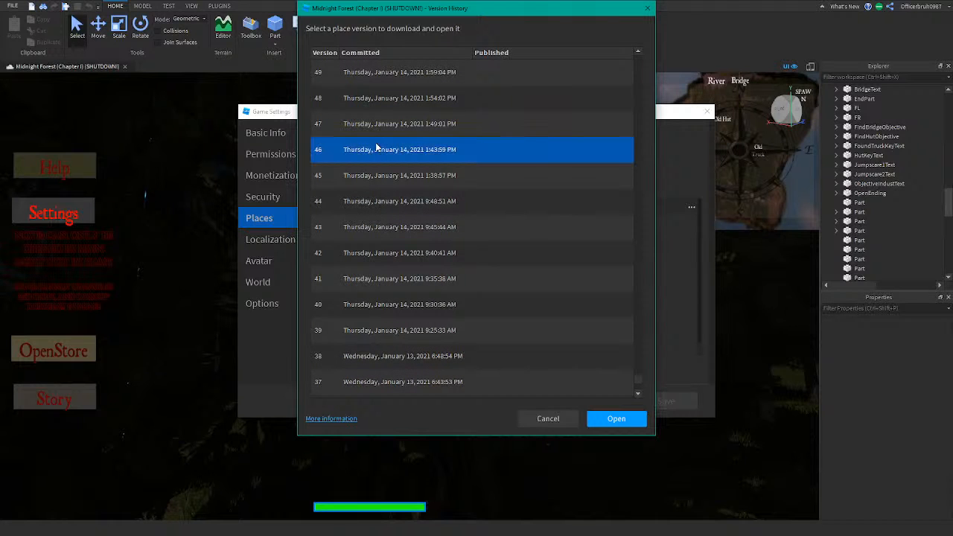
scroll(370, 72, up, 1)
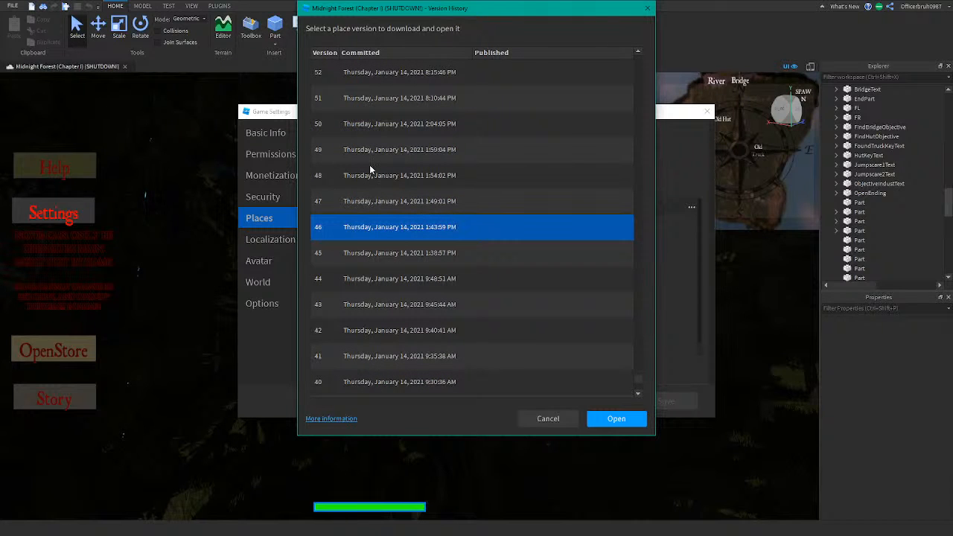
click(368, 125)
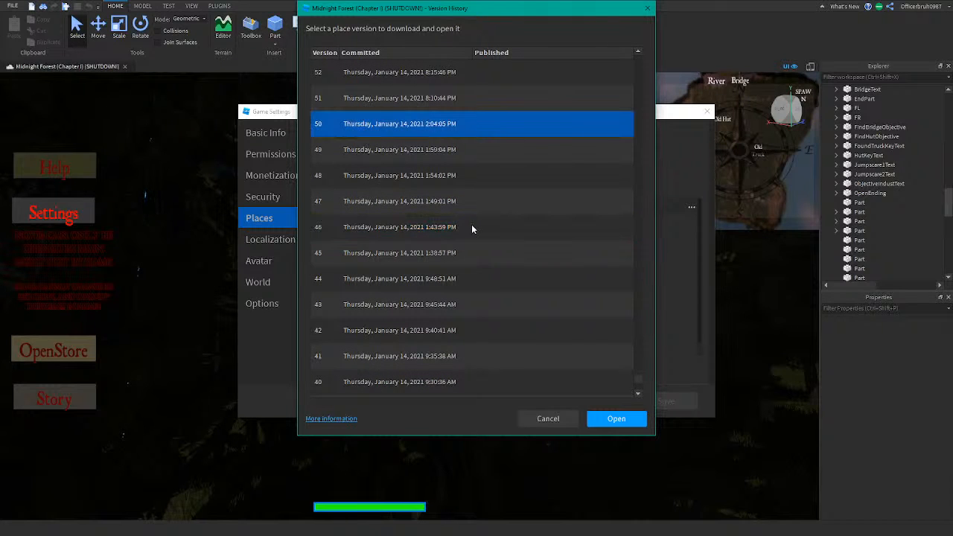
click(613, 420)
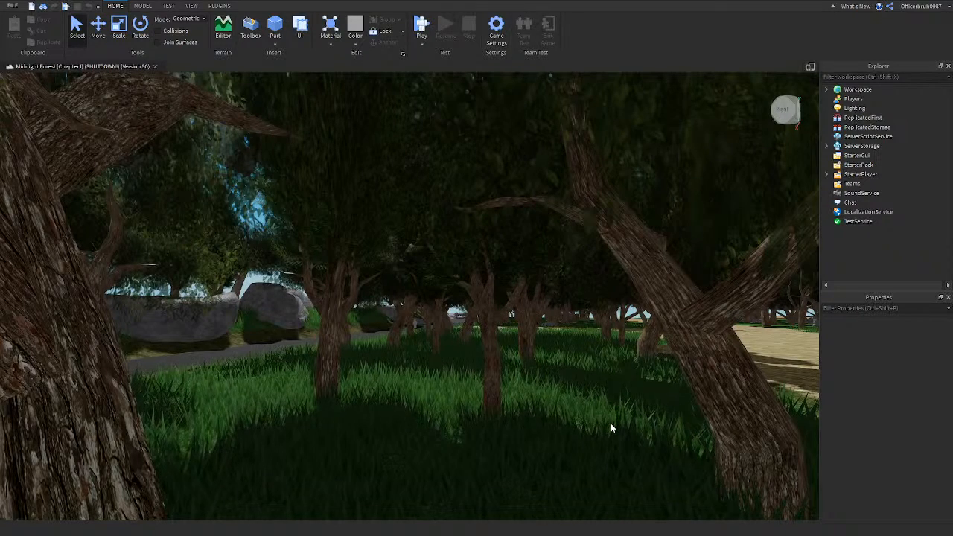
Fly through the version 50 forest and inspect its trees, paths and clearings
right_drag(610, 423, 613, 400)
key(w)
key(w)
right_drag(536, 356, 441, 422)
key(w)
key(w)
key(w)
key(s)
key(w)
key(w)
key(w)
key(w)
key(w)
key(s)
key(w)
middle_drag(448, 407, 431, 440)
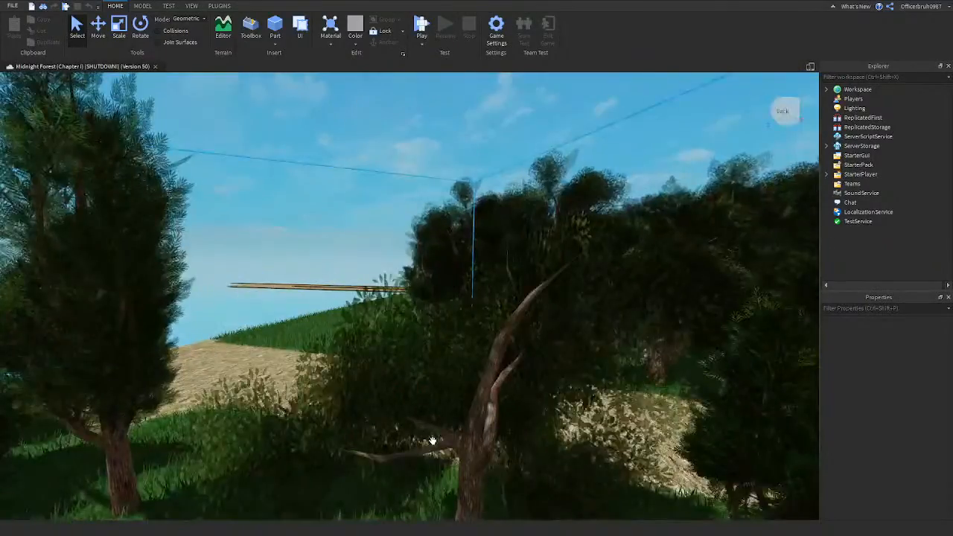
Examine the version 50 map from above, including the railway tracks, parked trains and forest edge
scroll(319, 308, up, 8)
middle_drag(383, 288, 370, 440)
right_drag(369, 439, 368, 435)
key(w)
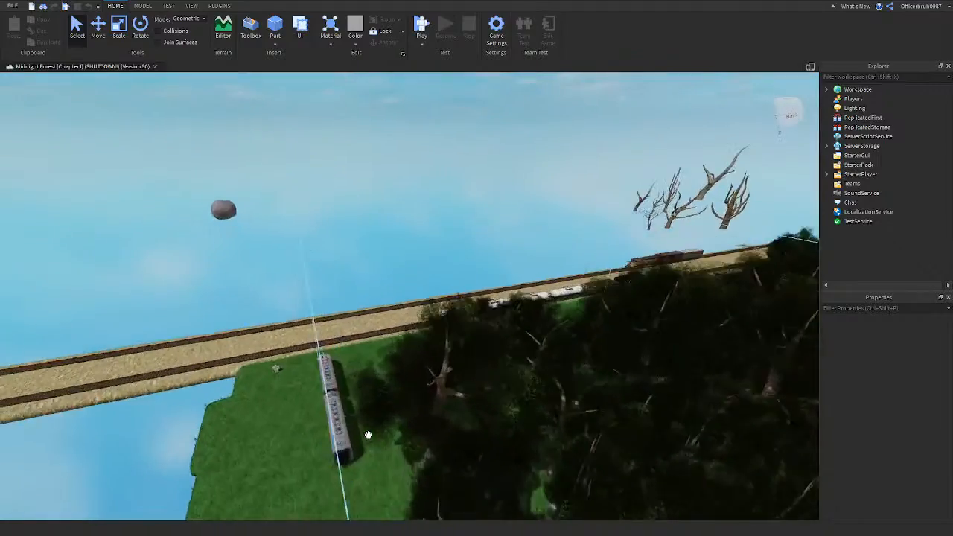
key(d)
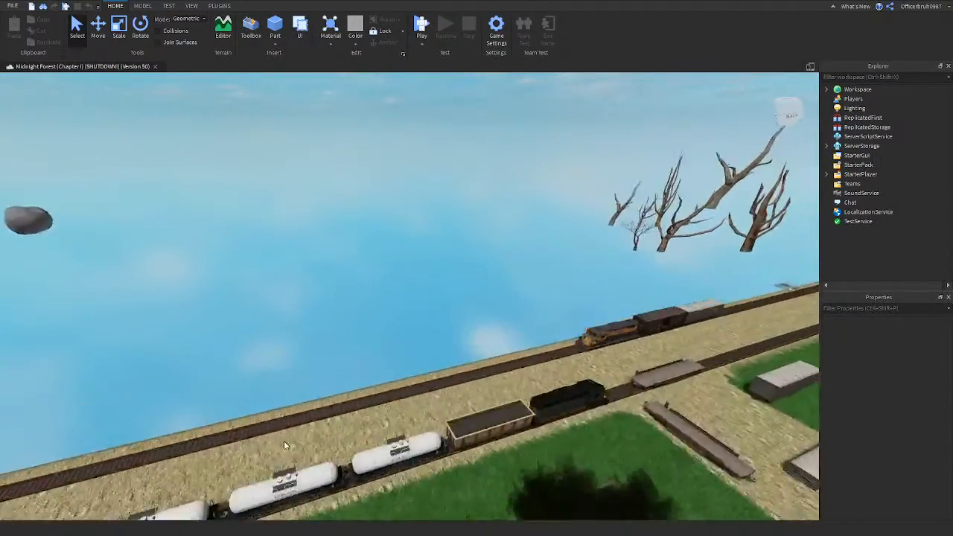
right_drag(264, 438, 190, 373)
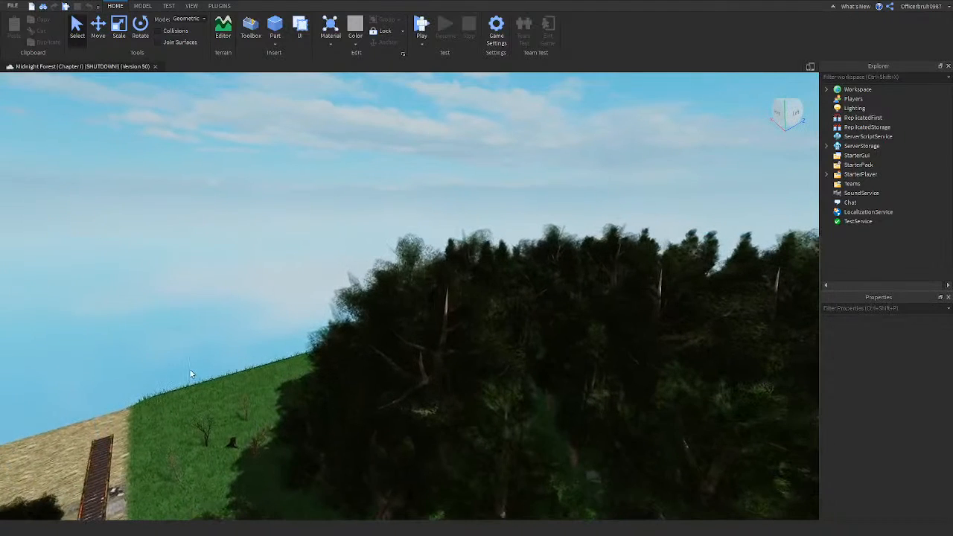
Close version 50 of the place and discard its changes
click(11, 5)
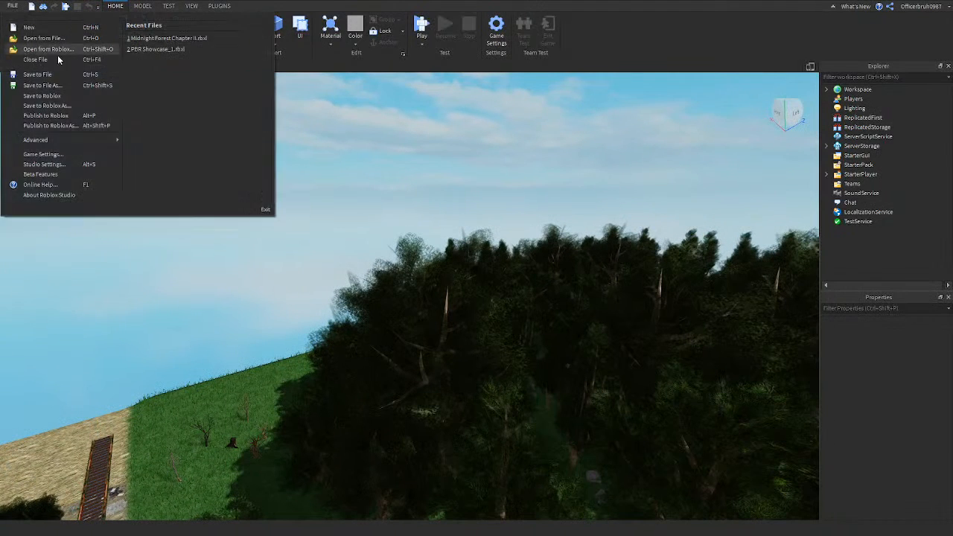
click(264, 210)
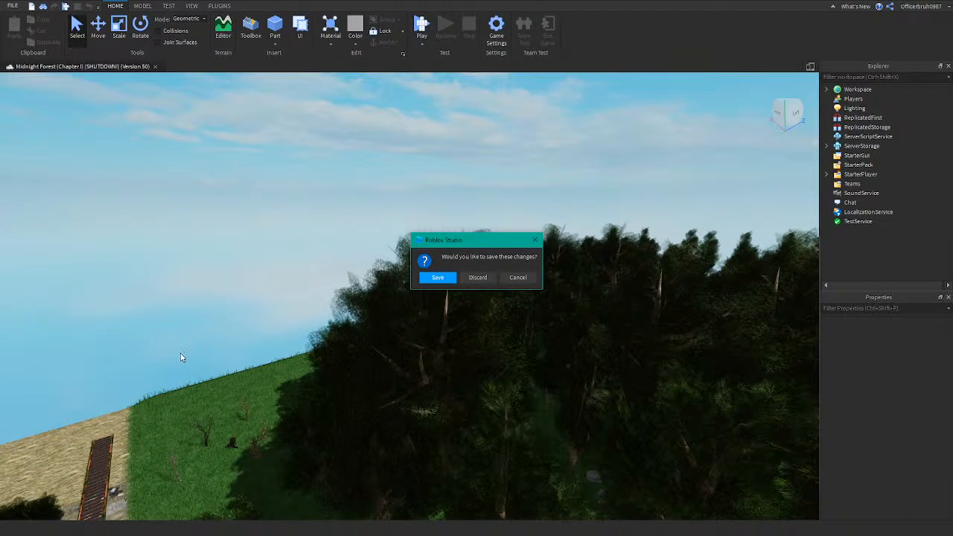
click(466, 277)
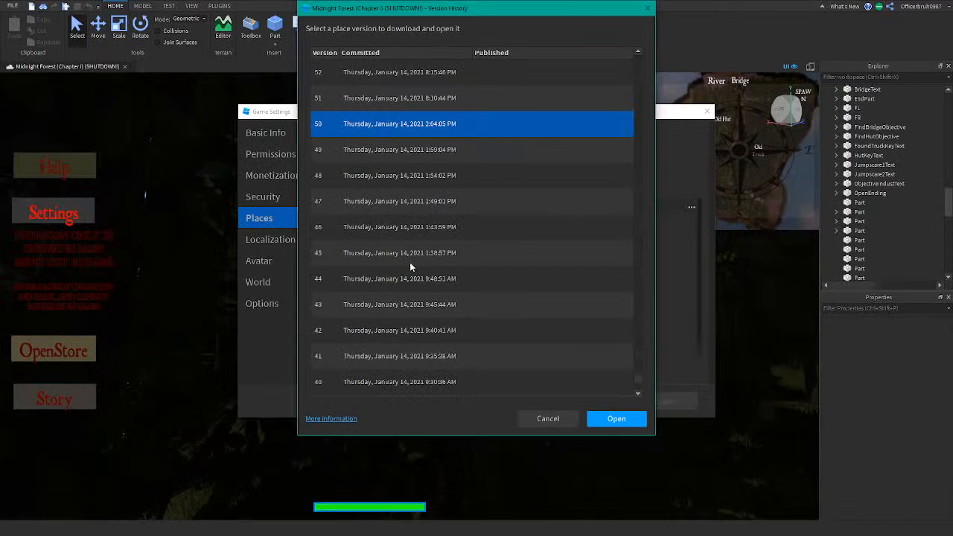
Open version 10 from the version history, committed Monday, January 11, 2021 4:26:04 PM
scroll(433, 297, down, 6)
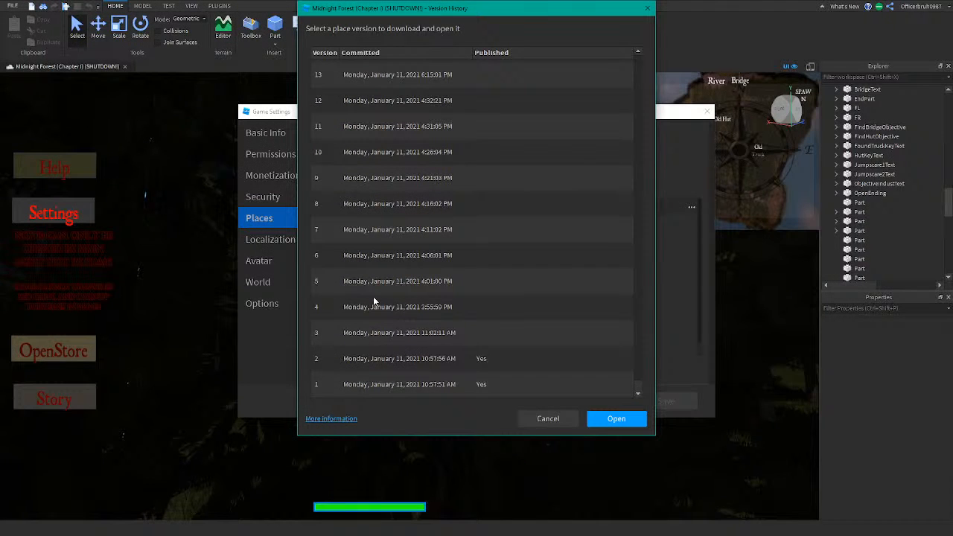
click(376, 383)
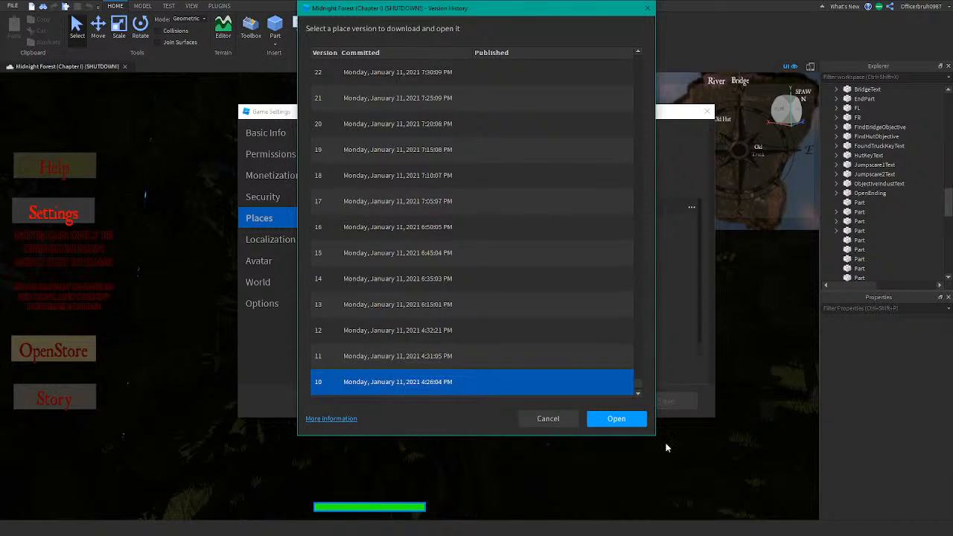
click(631, 427)
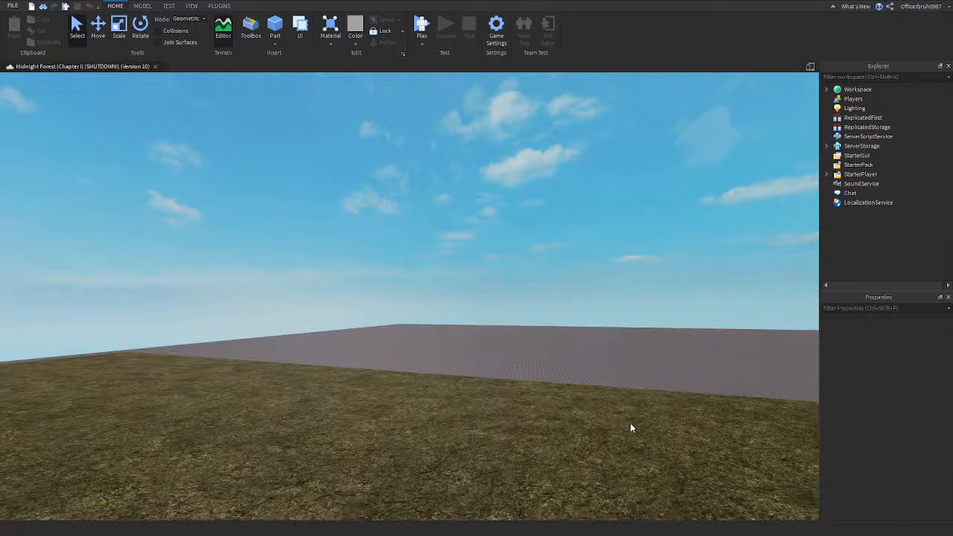
Look around the version 10 terrain and inspect its sample trees, rocks, stumps and paths
right_drag(635, 426, 653, 390)
key(w)
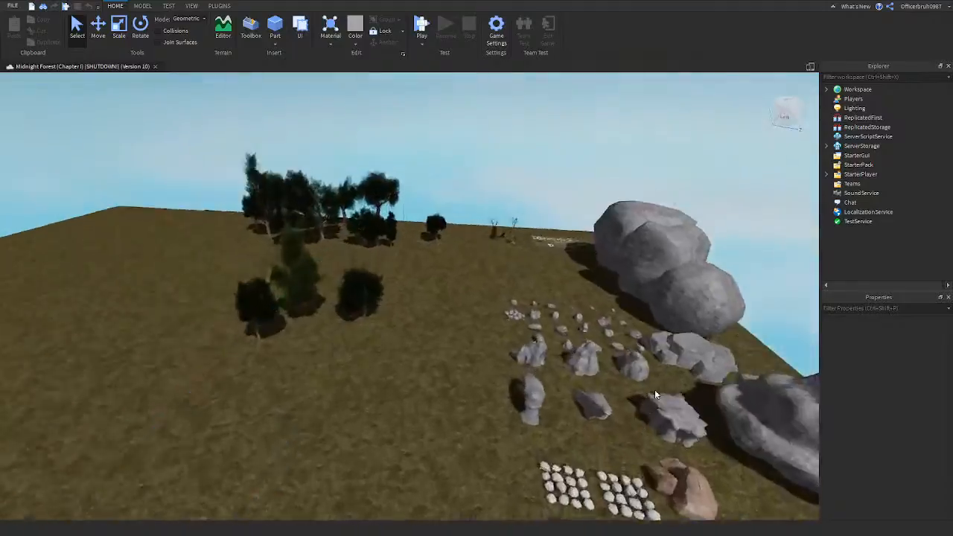
key(w)
right_drag(448, 390, 449, 391)
key(w)
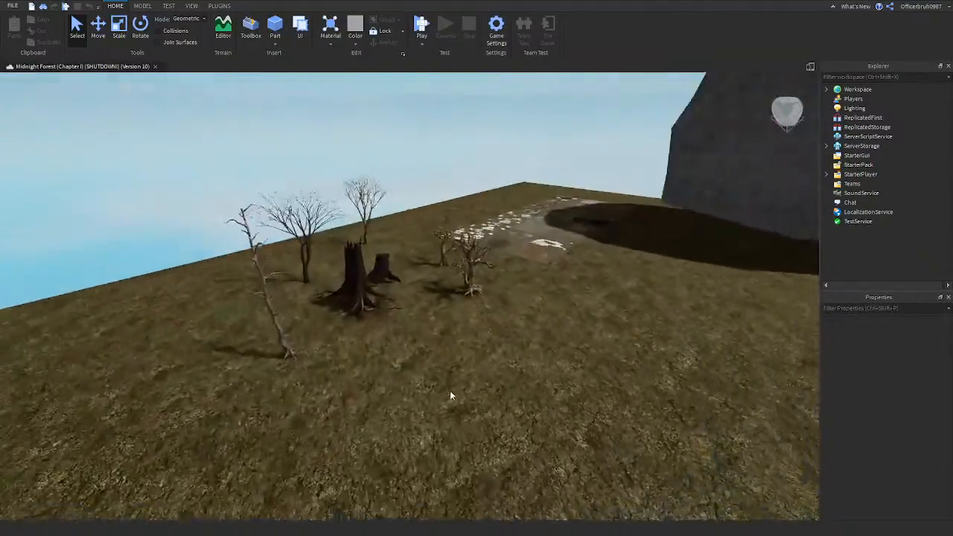
key(a)
key(w)
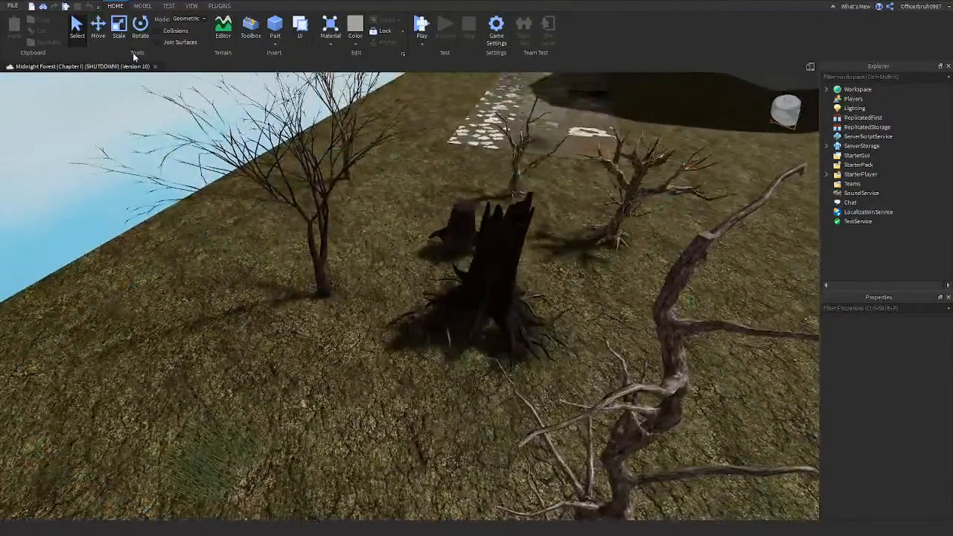
Close version 10 of the place and discard its changes
click(13, 5)
click(266, 209)
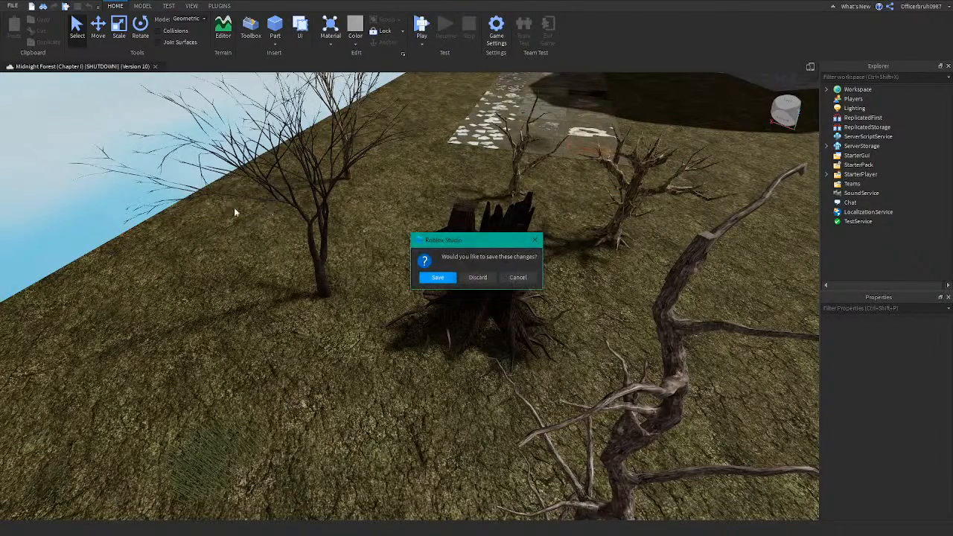
click(484, 277)
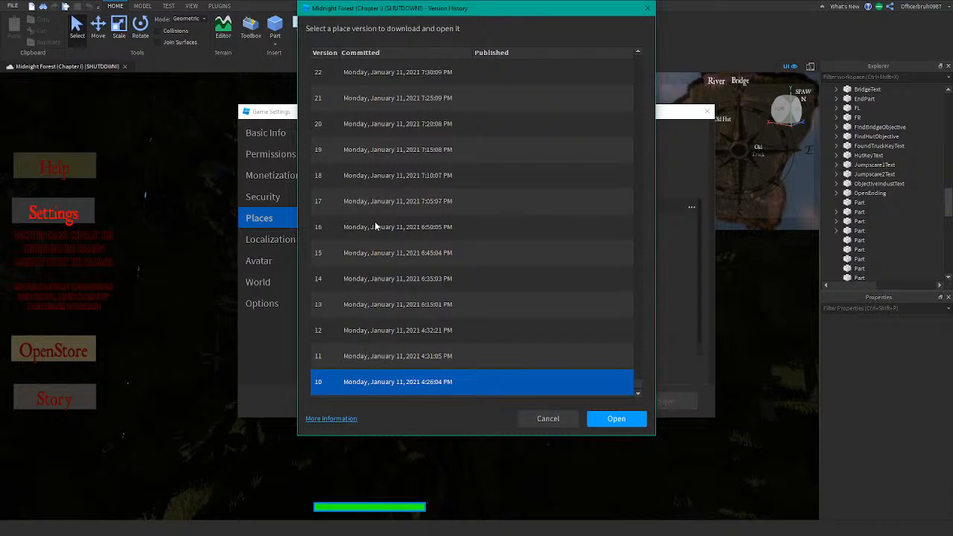
Find and open version 30 in the version history, committed Tuesday, January 12, 2021 5:34:20 PM
scroll(369, 224, up, 1)
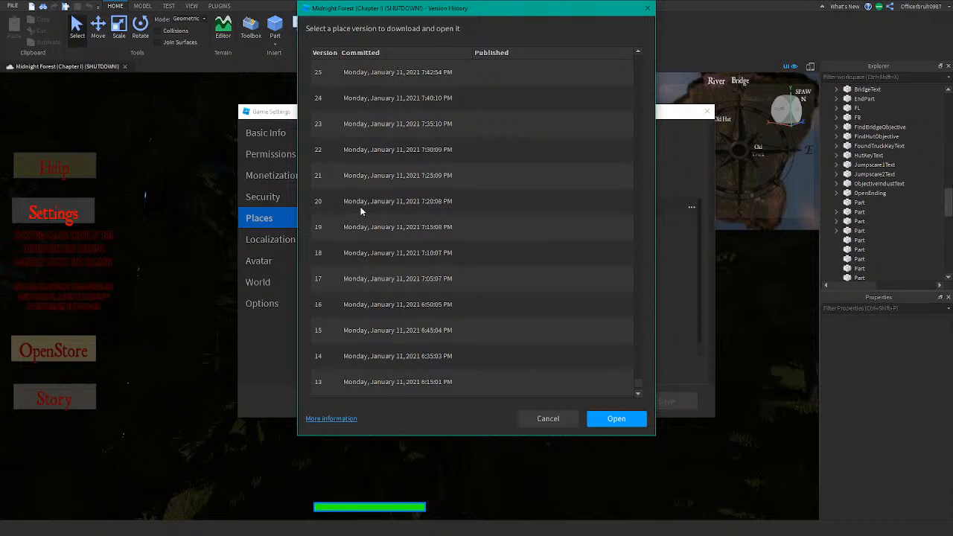
scroll(386, 204, down, 1)
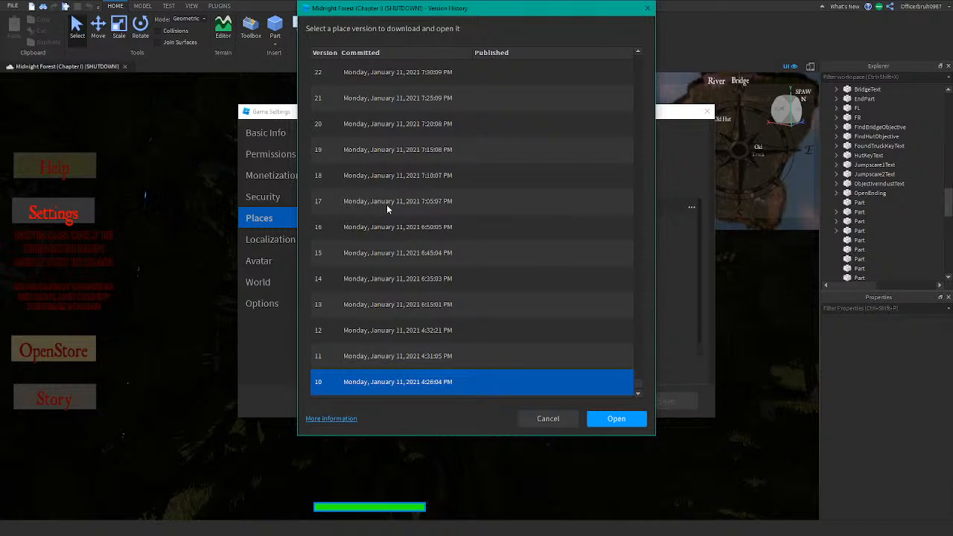
scroll(379, 237, up, 6)
scroll(364, 246, up, 1)
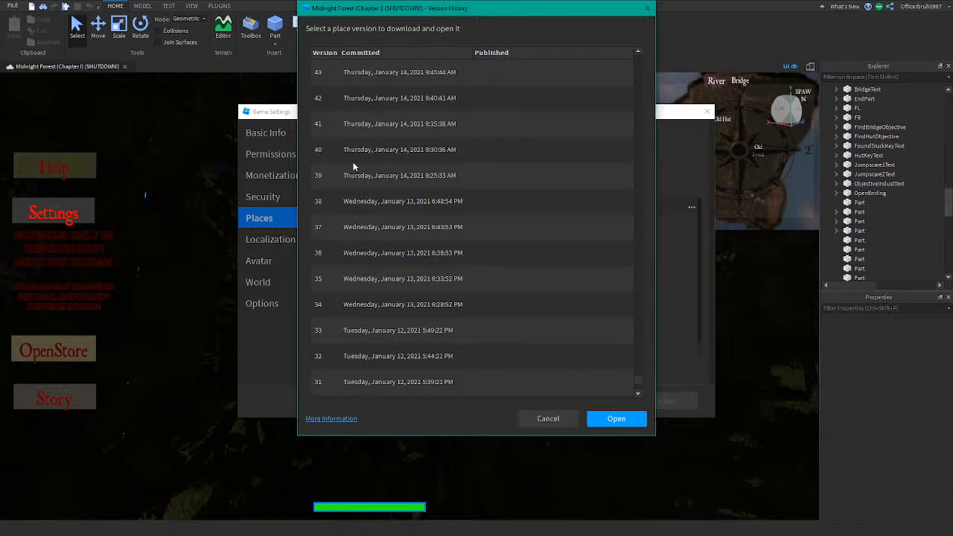
scroll(350, 208, down, 1)
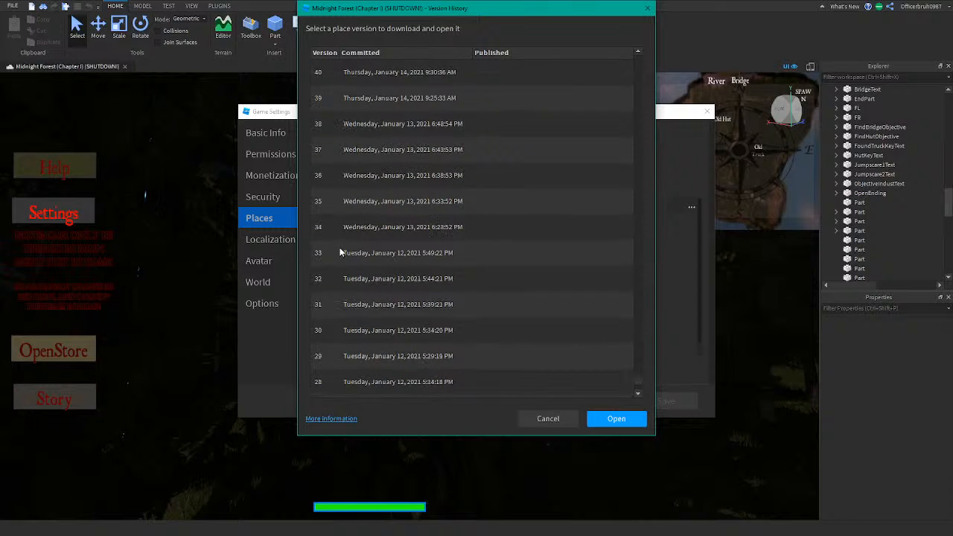
click(367, 332)
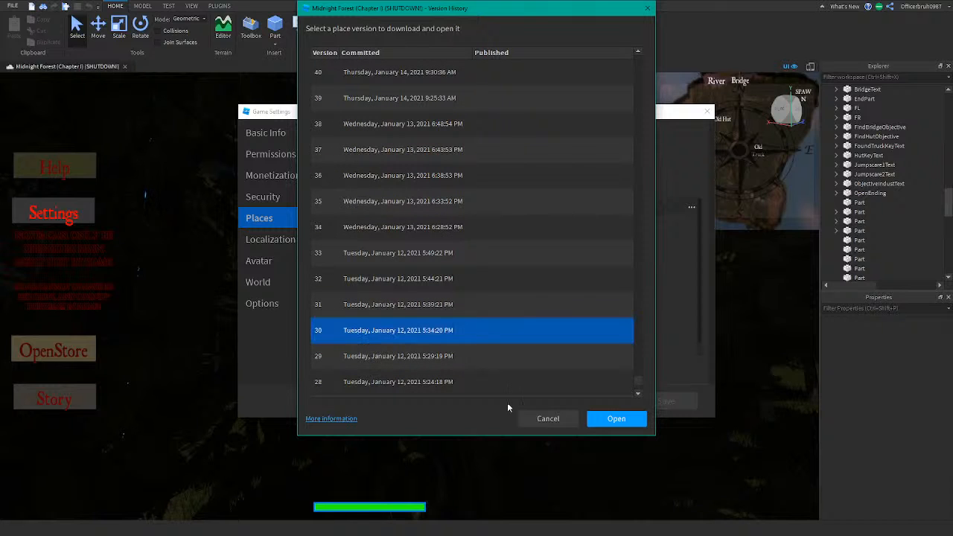
click(612, 419)
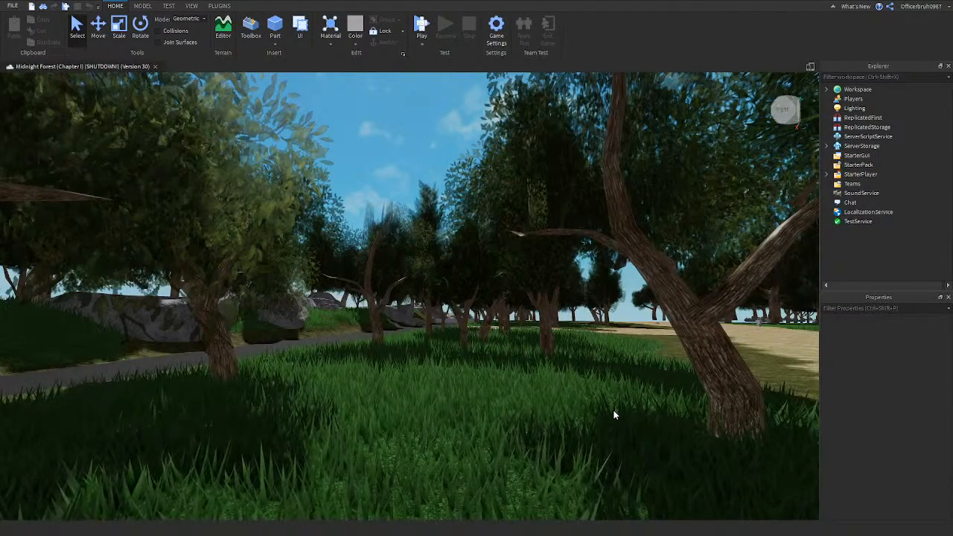
Look around the version 30 map, examining the forest, dirt path, road and boulders
right_drag(492, 380, 532, 379)
key(d)
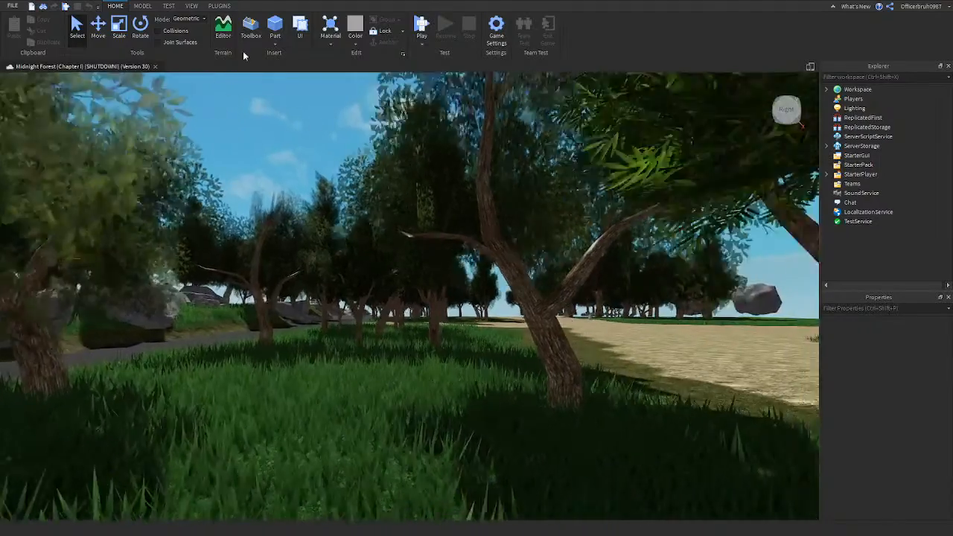
click(195, 7)
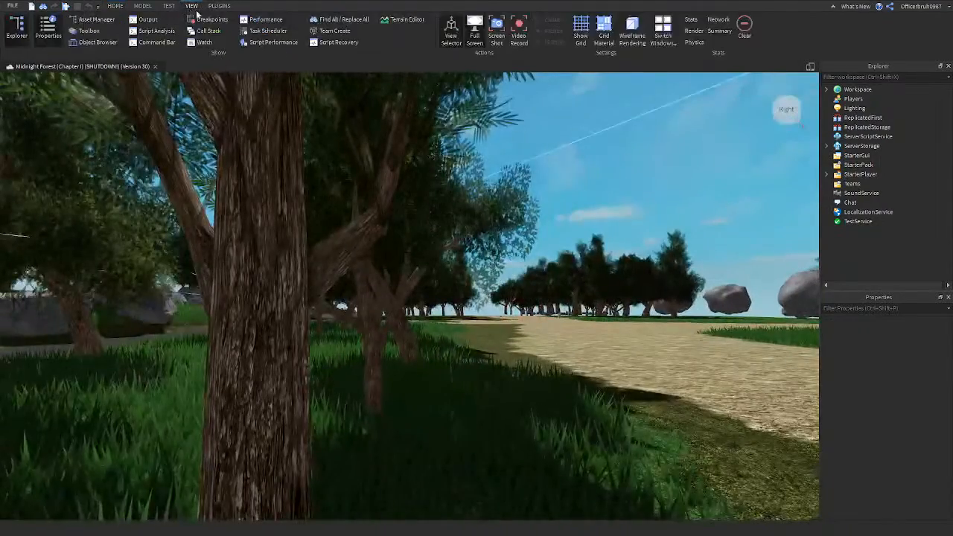
click(149, 19)
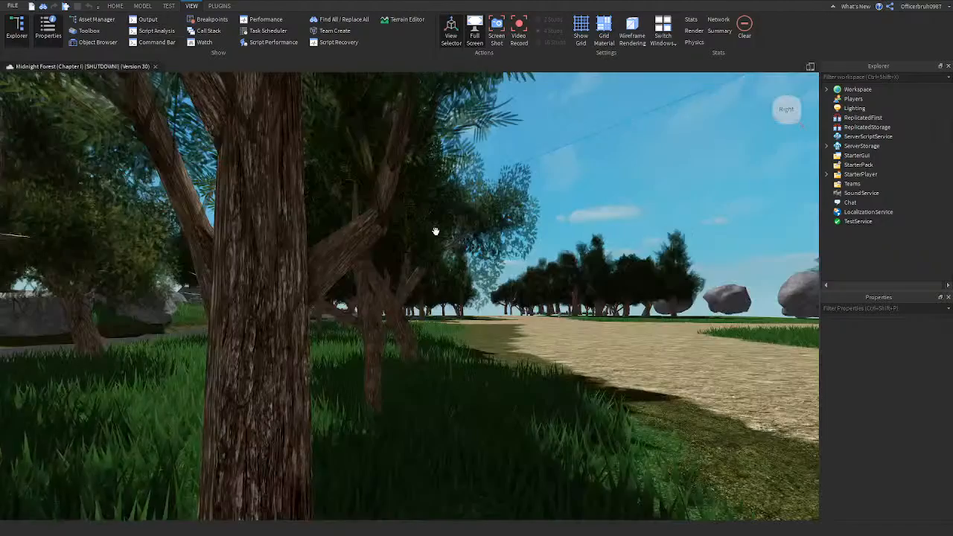
key(w)
key(s)
right_drag(436, 231, 308, 343)
key(w)
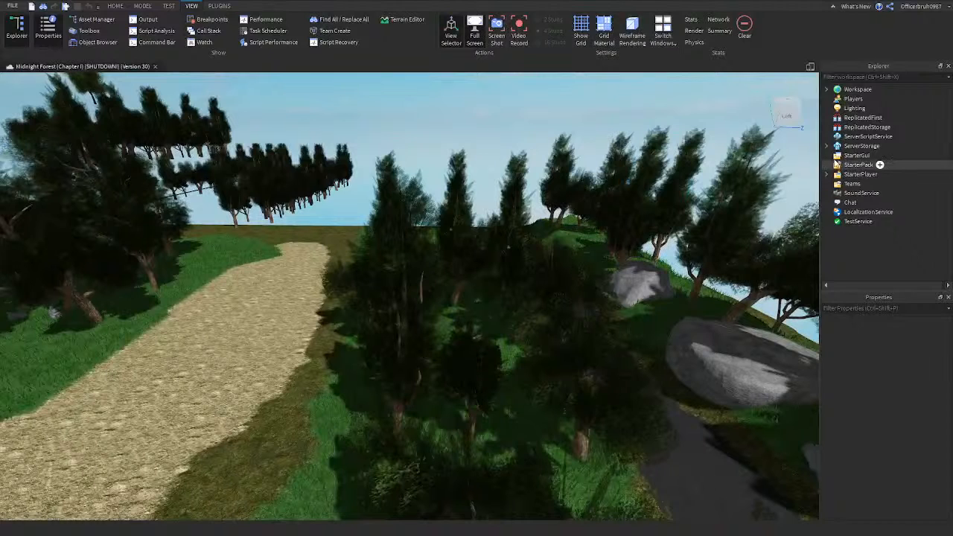
Inspect the contents of StarterPlayer and ServerStorage and the properties of Players in version 30
click(826, 175)
click(825, 174)
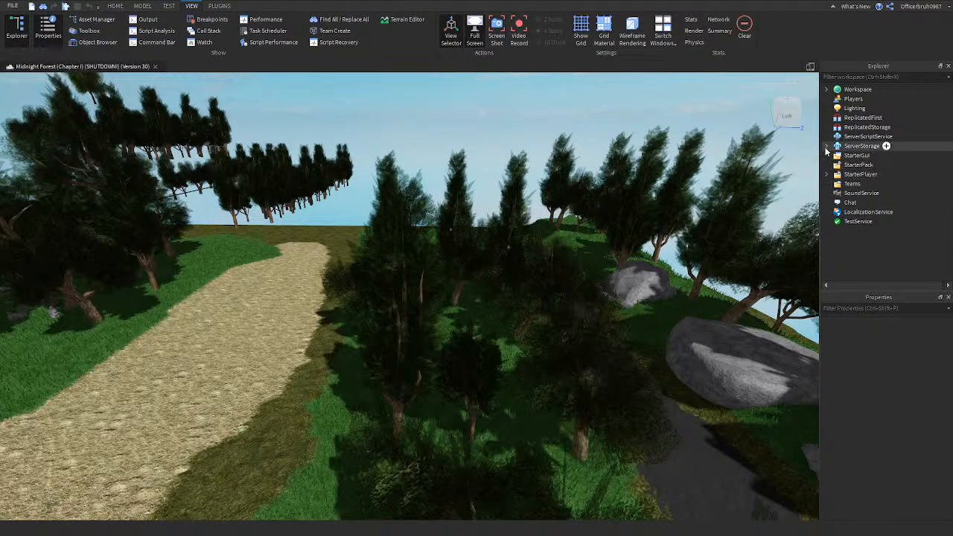
click(825, 146)
click(826, 146)
click(849, 98)
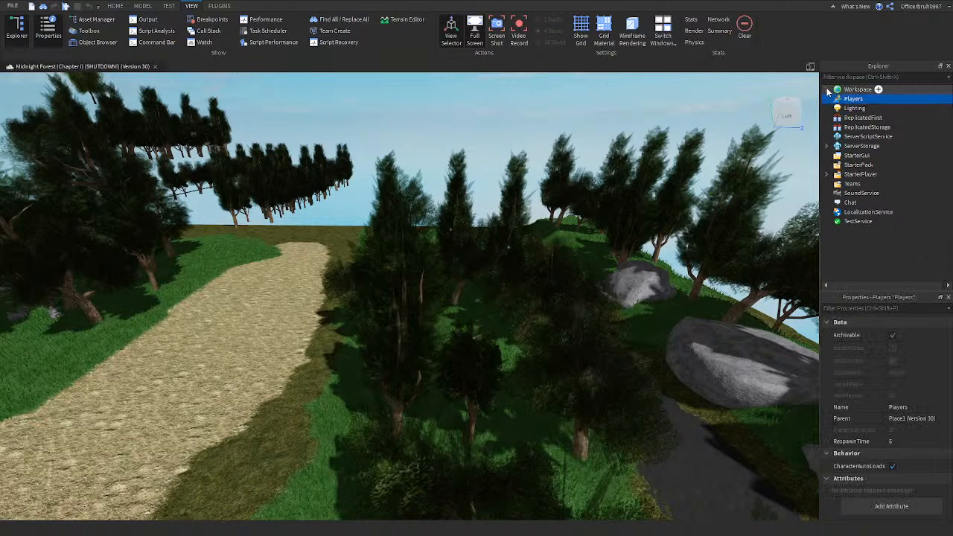
Read the comments in the Workspace script of version 30, and close the script
click(826, 89)
double_click(847, 117)
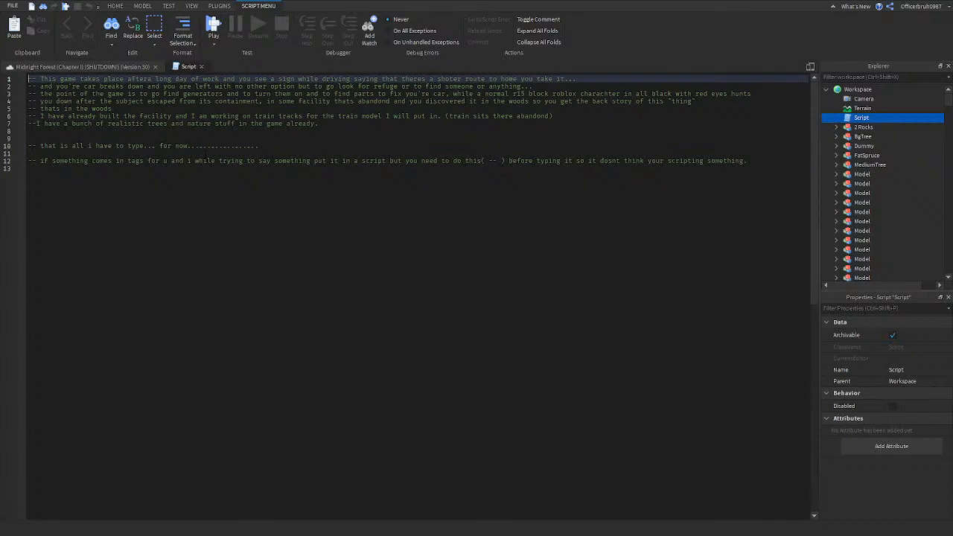
click(207, 170)
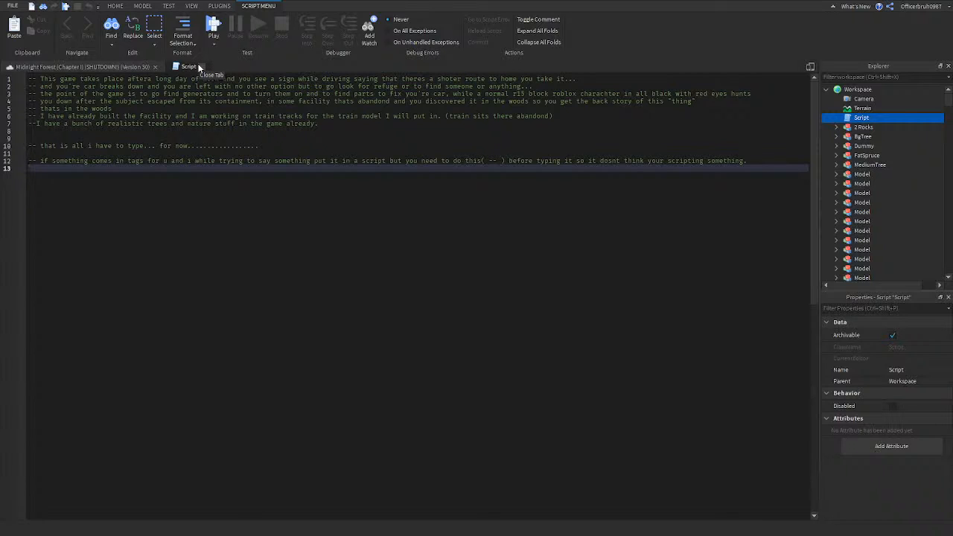
click(198, 67)
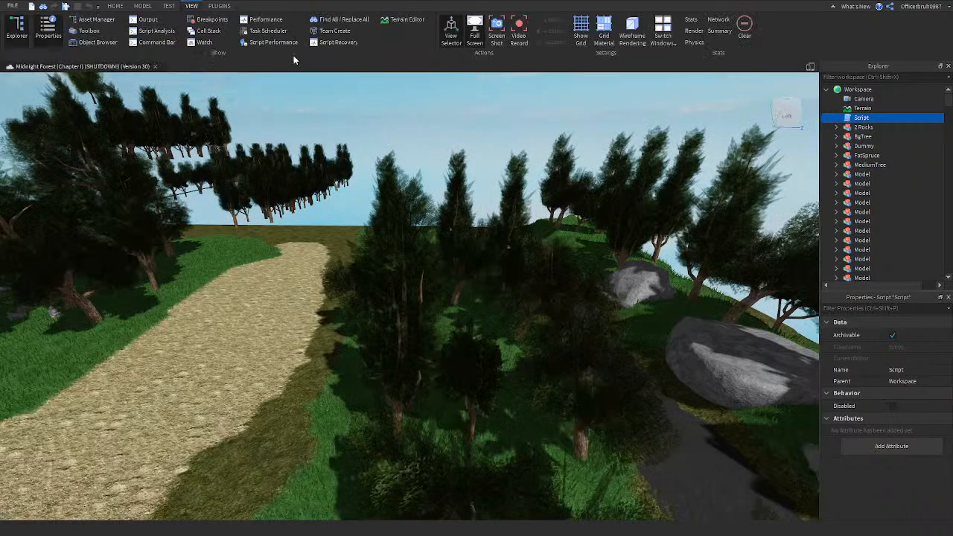
Look through the list of models, mesh parts and rocks in the Workspace of version 30
scroll(878, 182, down, 5)
scroll(889, 182, down, 4)
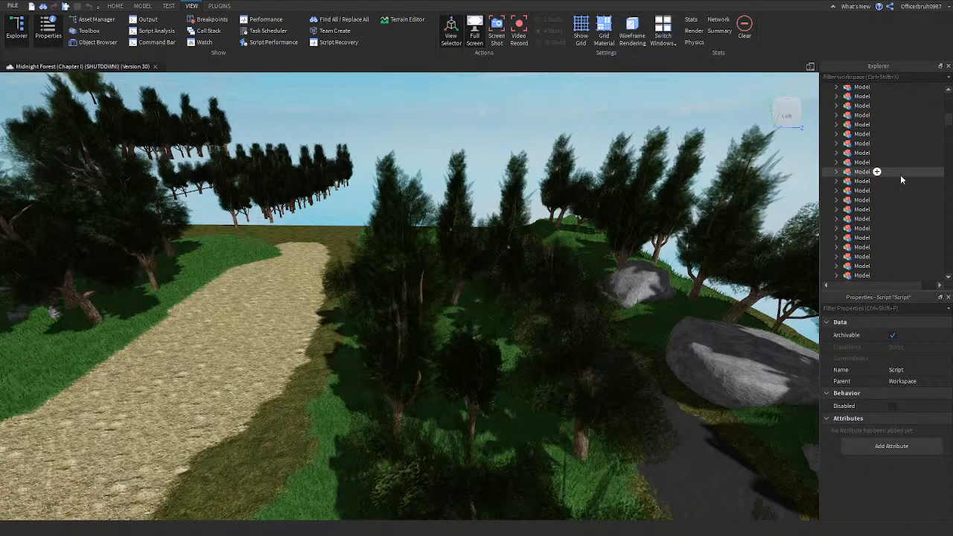
drag(949, 119, 906, 258)
scroll(912, 245, up, 8)
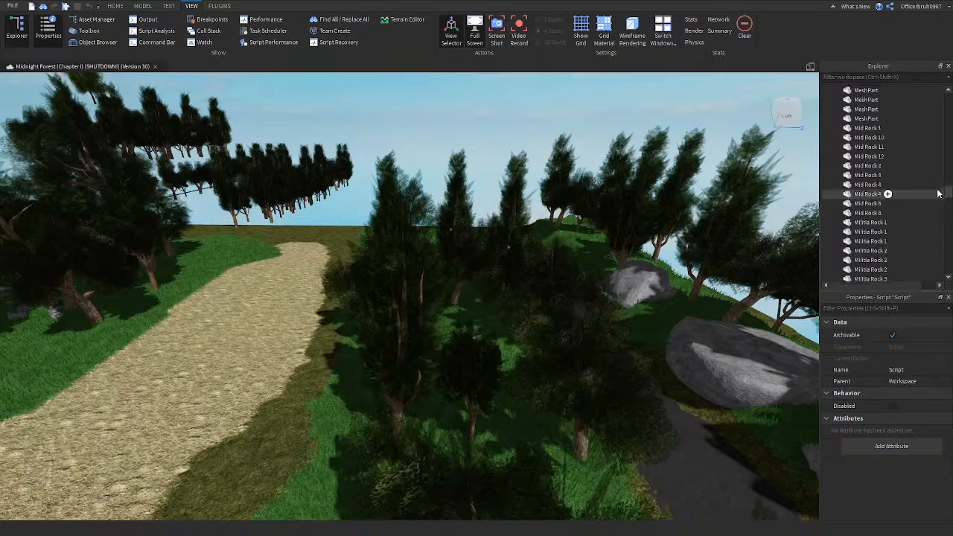
scroll(907, 253, down, 10)
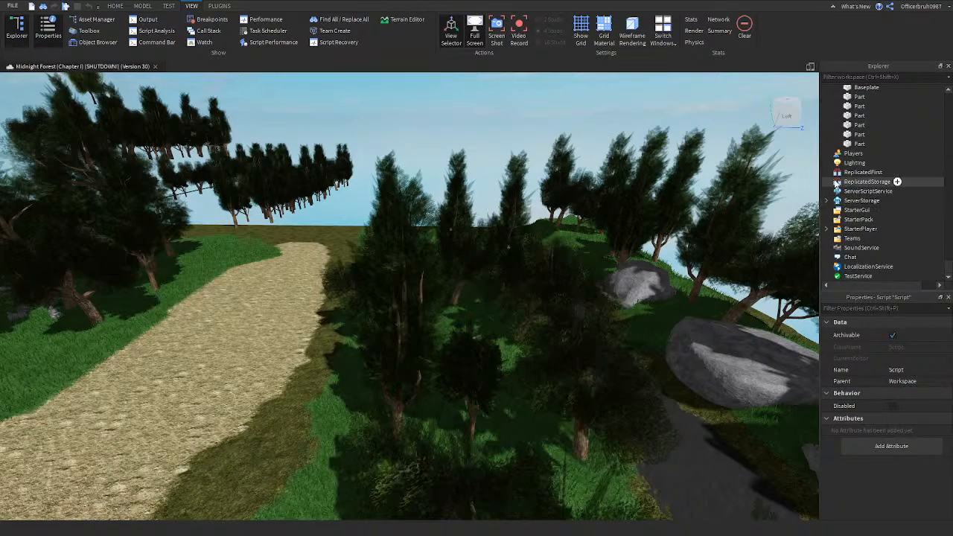
Explore the version 30 map, examining the trees, grass edge, boulders and the rocks floating beyond the terrain
right_drag(704, 209, 409, 274)
key(w)
key(w)
key(w)
key(w)
key(q)
key(w)
key(a)
key(w)
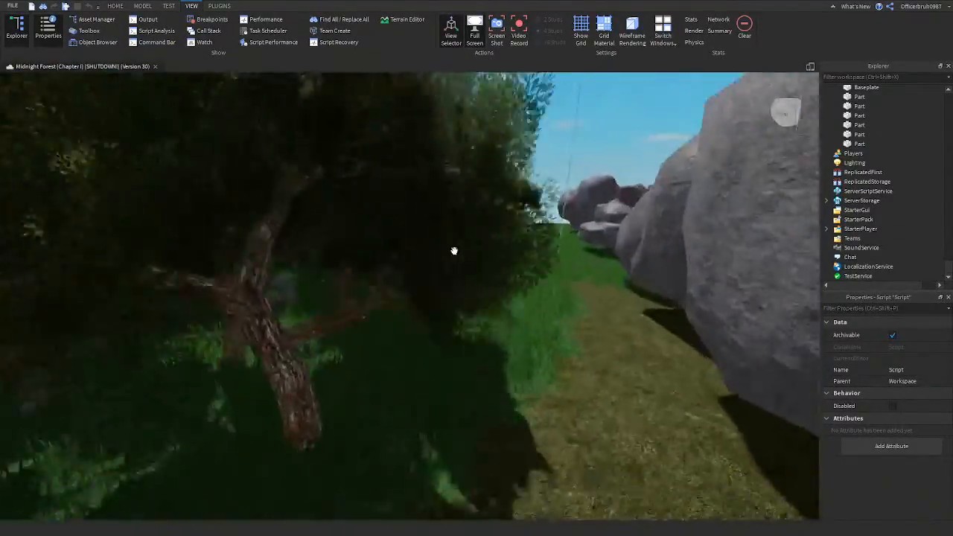
key(e)
right_drag(437, 335, 437, 335)
key(w)
right_drag(525, 304, 525, 305)
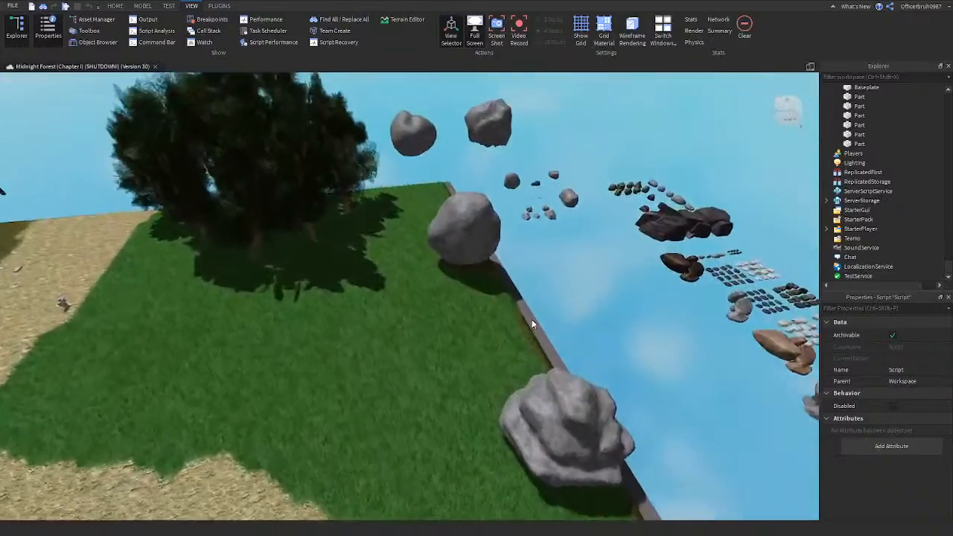
key(a)
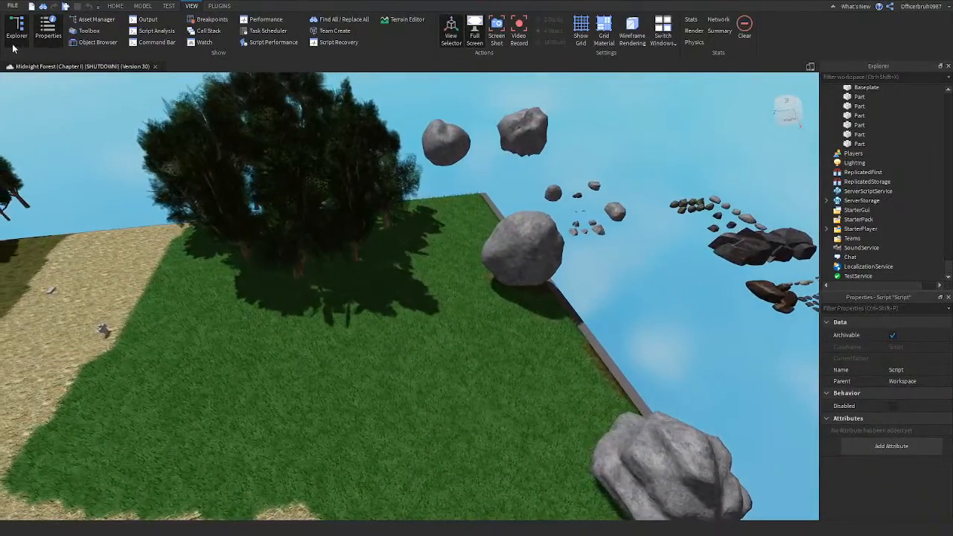
Close version 30 of the place and return to the version history
click(24, 4)
click(257, 207)
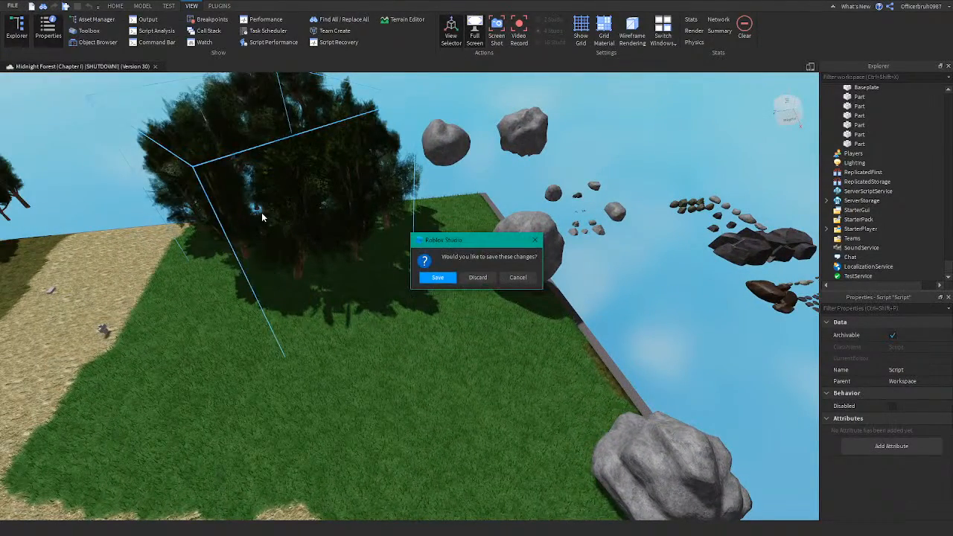
click(437, 277)
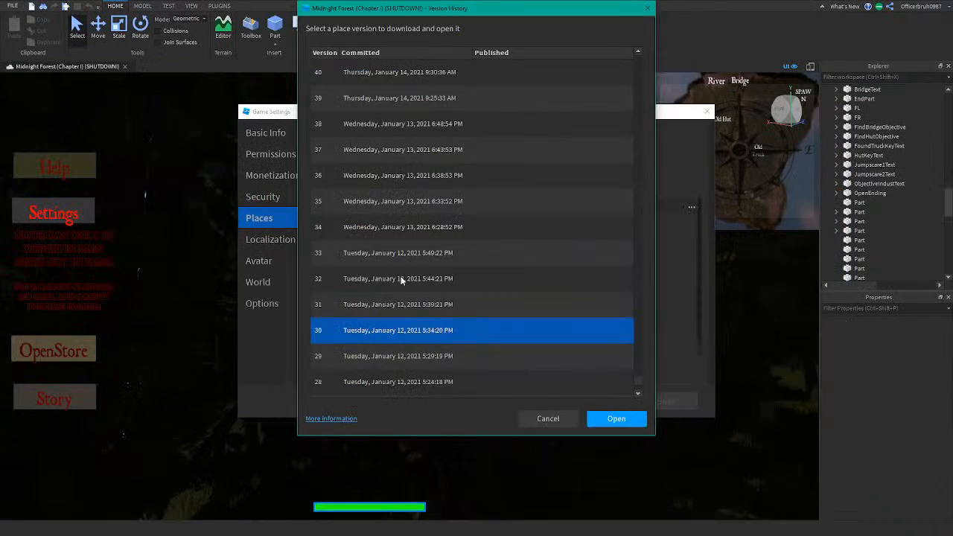
Find and open version 100 in the version history, committed Saturday, January 30, 2021 8:50:10 PM
scroll(399, 268, up, 20)
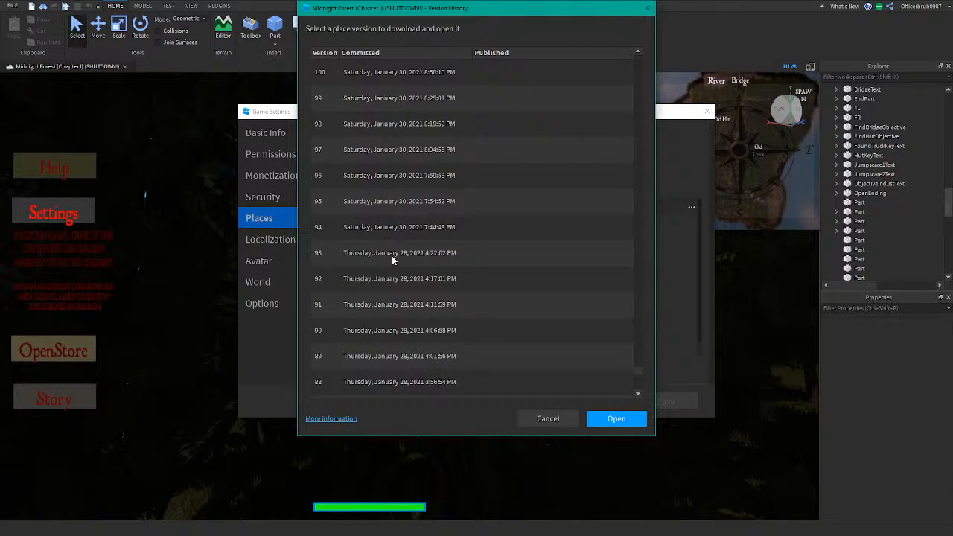
scroll(372, 223, up, 1)
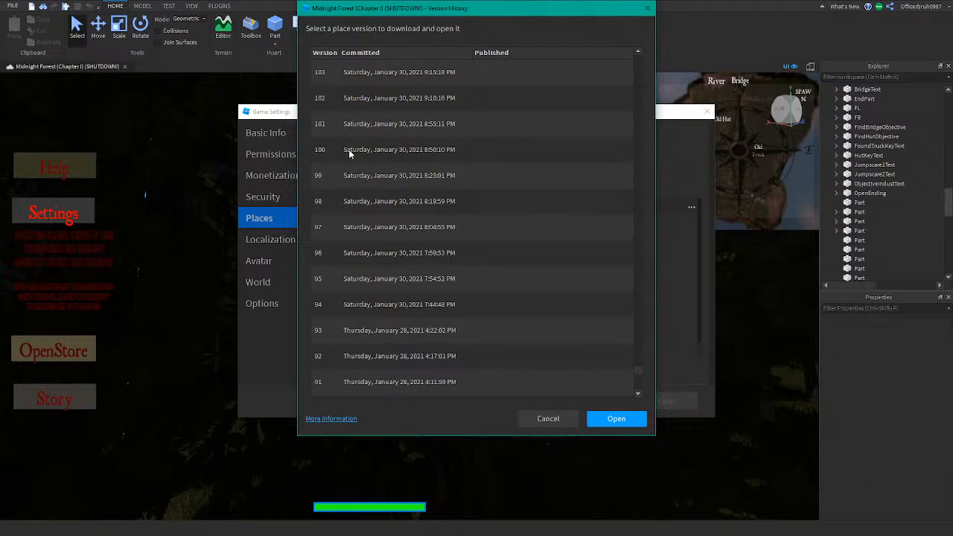
click(349, 151)
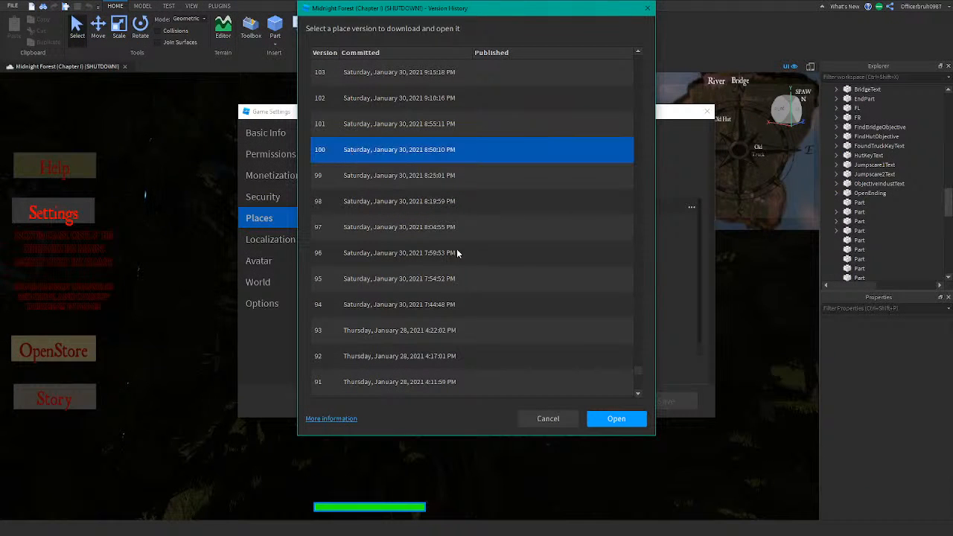
click(614, 416)
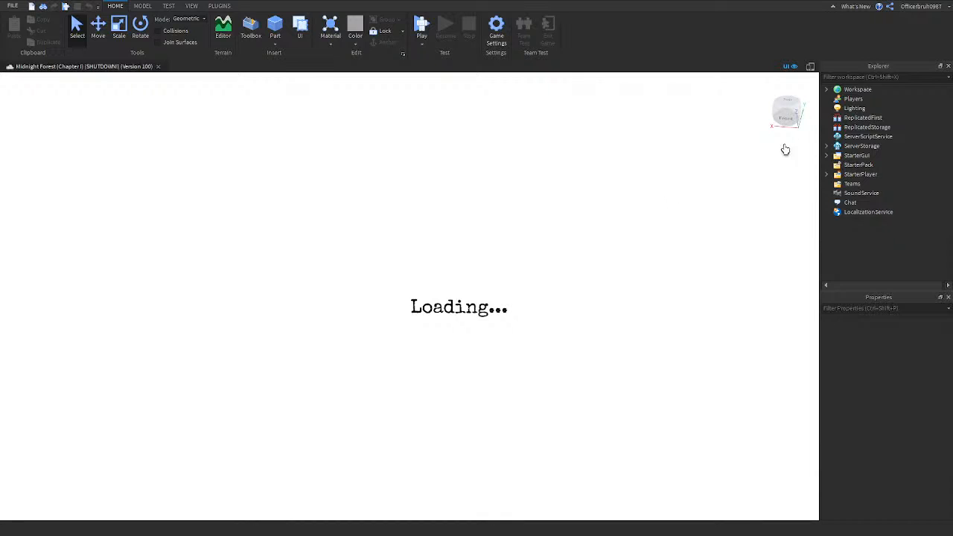
Disable the ScreenGui under StarterGui to hide the white loading screen covering the map
click(826, 155)
click(837, 165)
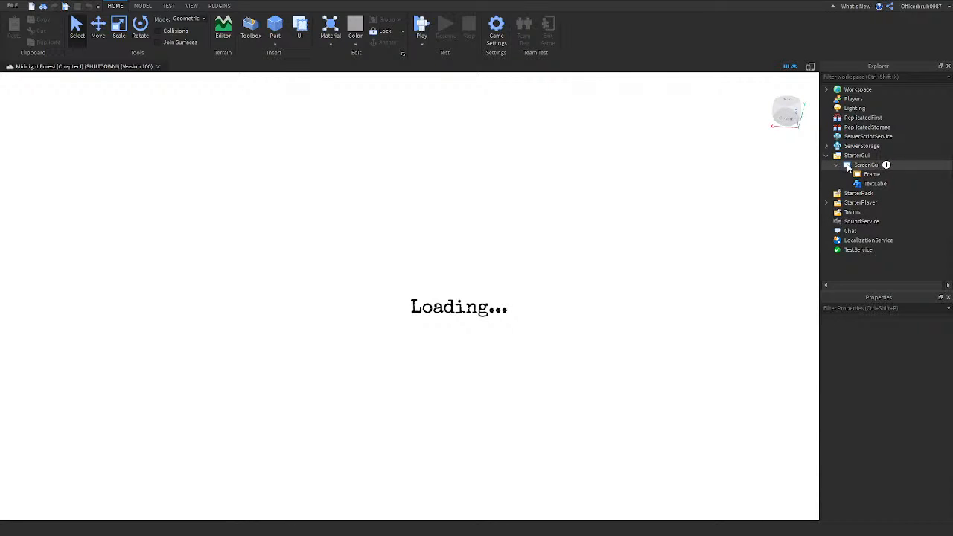
click(849, 165)
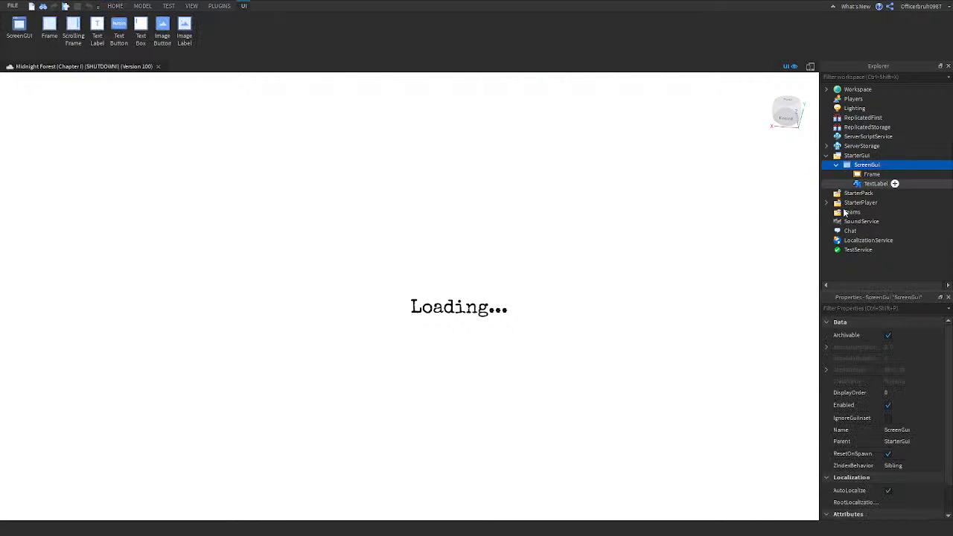
click(887, 404)
Look around the version 100 map and examine the Midnight Forest title sign on the dirt ground
scroll(622, 351, down, 5)
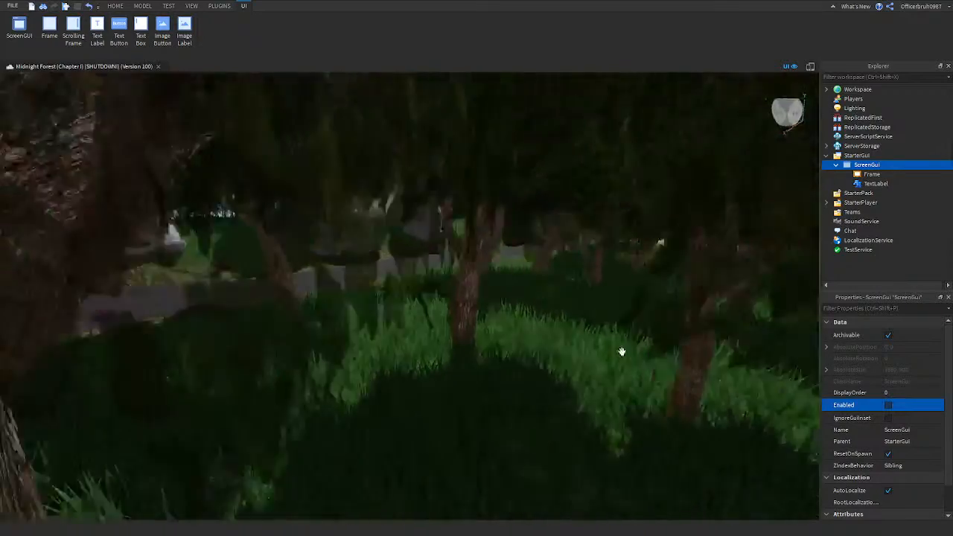
scroll(622, 351, down, 12)
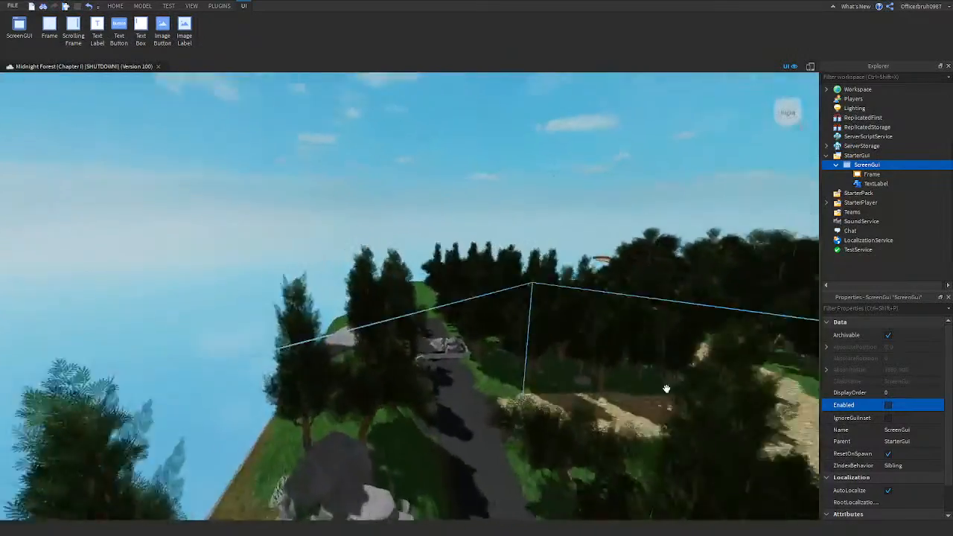
right_drag(665, 389, 647, 408)
scroll(644, 395, up, 15)
scroll(648, 409, up, 5)
scroll(647, 408, up, 10)
scroll(648, 409, down, 8)
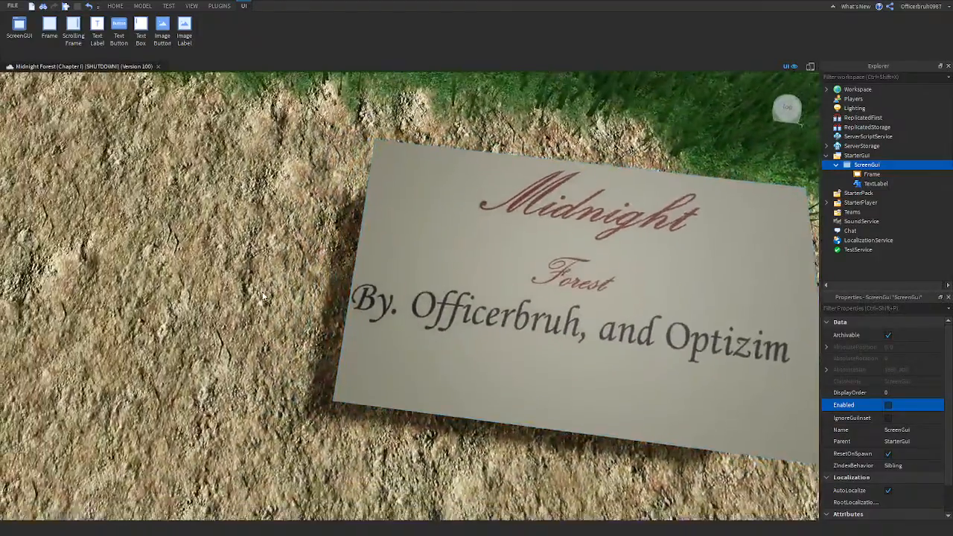
Survey the forest, dirt path and road of version 100 from above and list the Workspace contents
right_drag(262, 296, 262, 296)
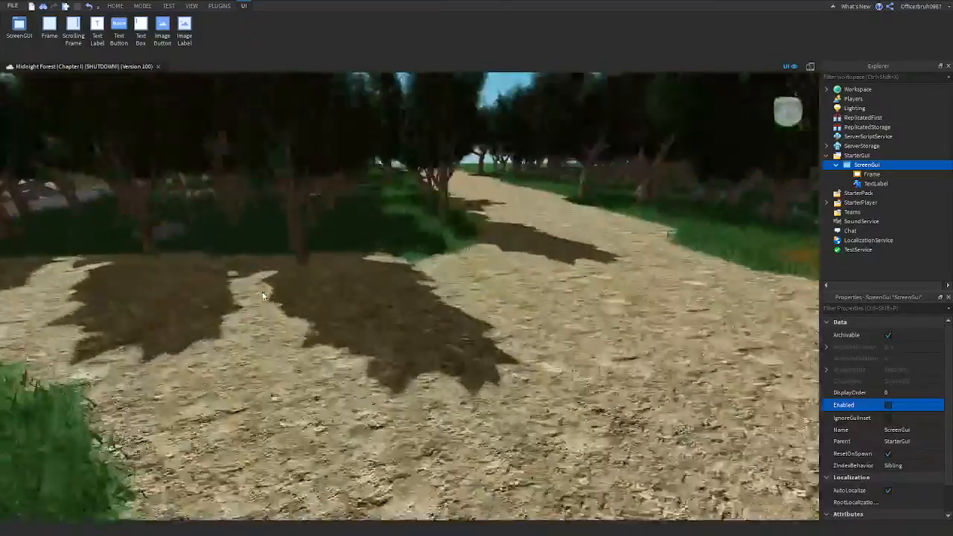
middle_drag(262, 296, 250, 395)
right_drag(252, 391, 251, 391)
right_drag(531, 351, 527, 341)
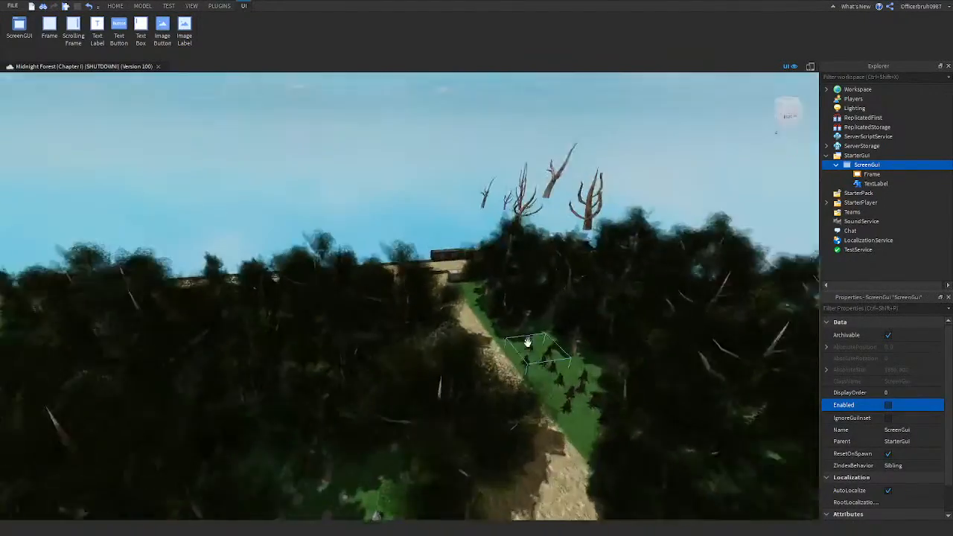
key(e)
right_drag(519, 389, 538, 429)
key(w)
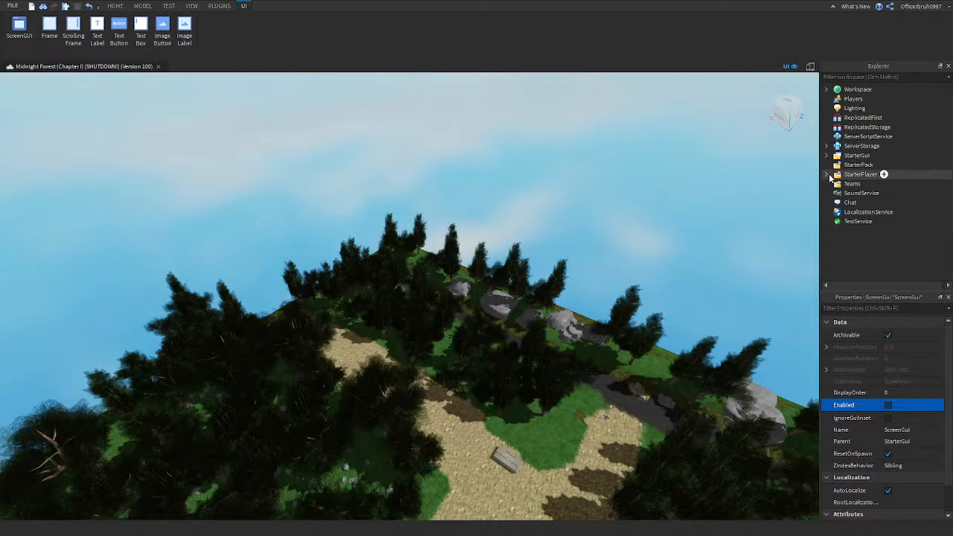
click(824, 90)
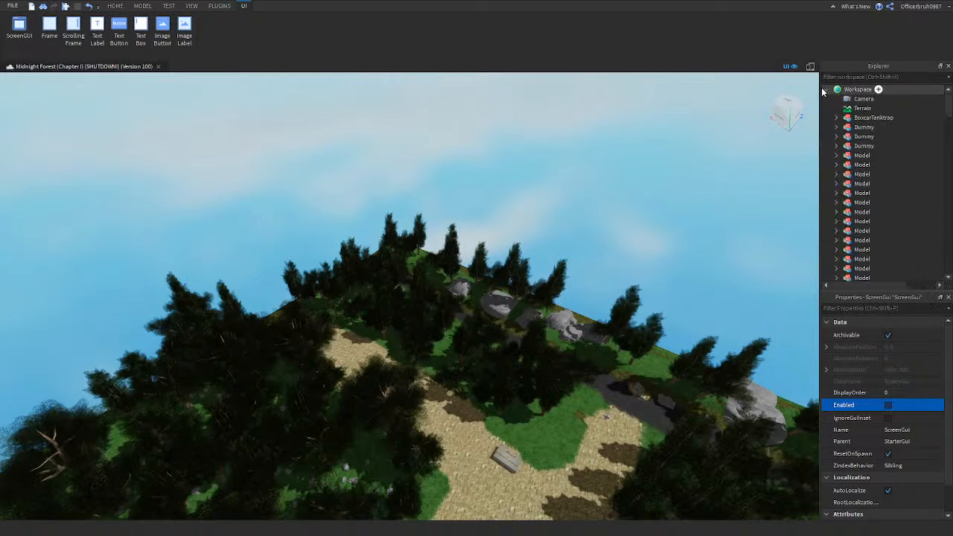
Close version 100 without keeping its changes, and open version 126, committed Tuesday, February 2, 2021 4:41:28 PM
click(11, 5)
click(266, 209)
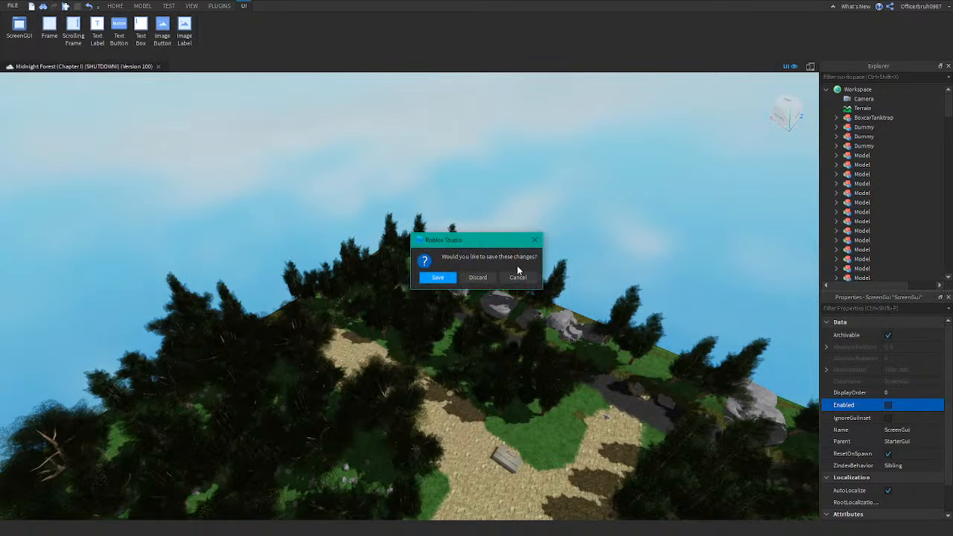
click(477, 276)
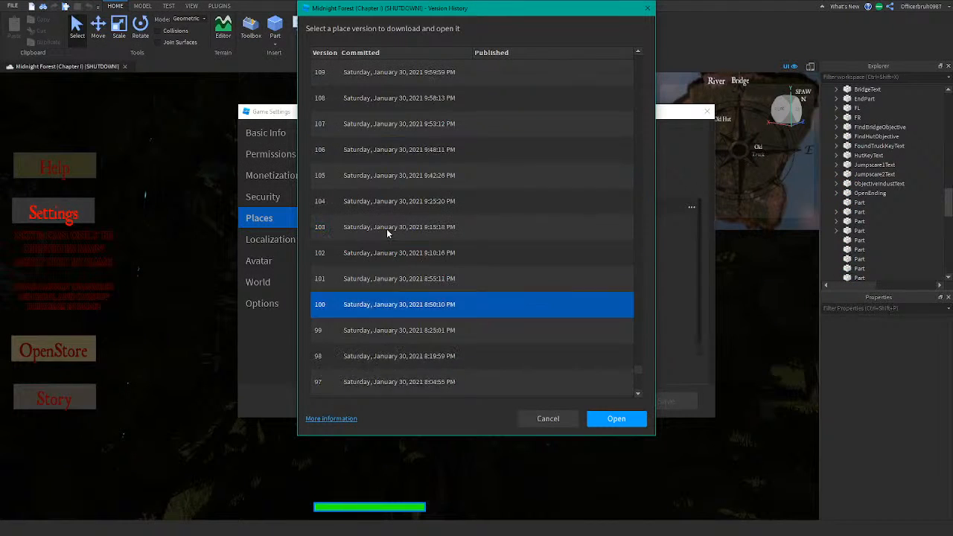
click(389, 263)
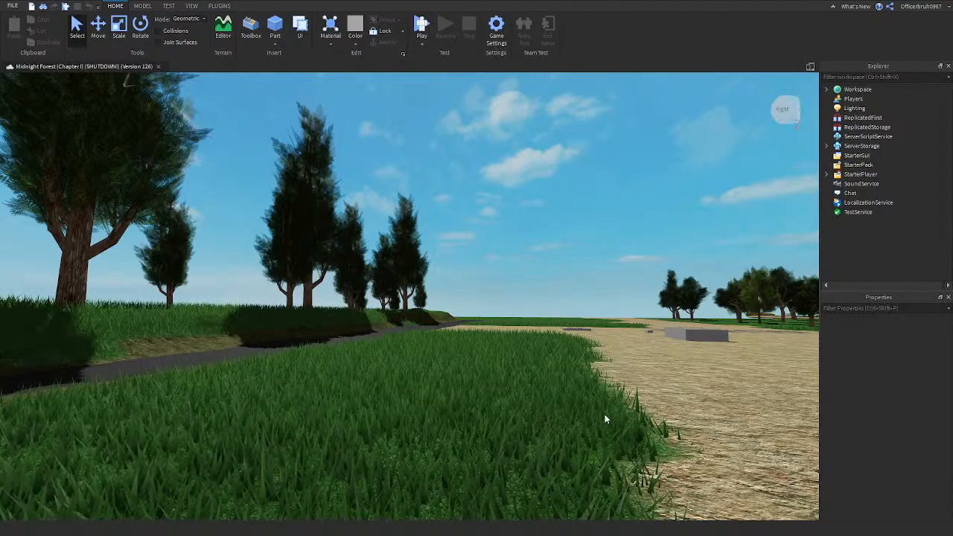
Look around the version 126 map, examining the road, trees and dirt path, and check the Workspace contents
right_drag(605, 414, 615, 395)
key(w)
key(w)
right_drag(346, 407, 342, 417)
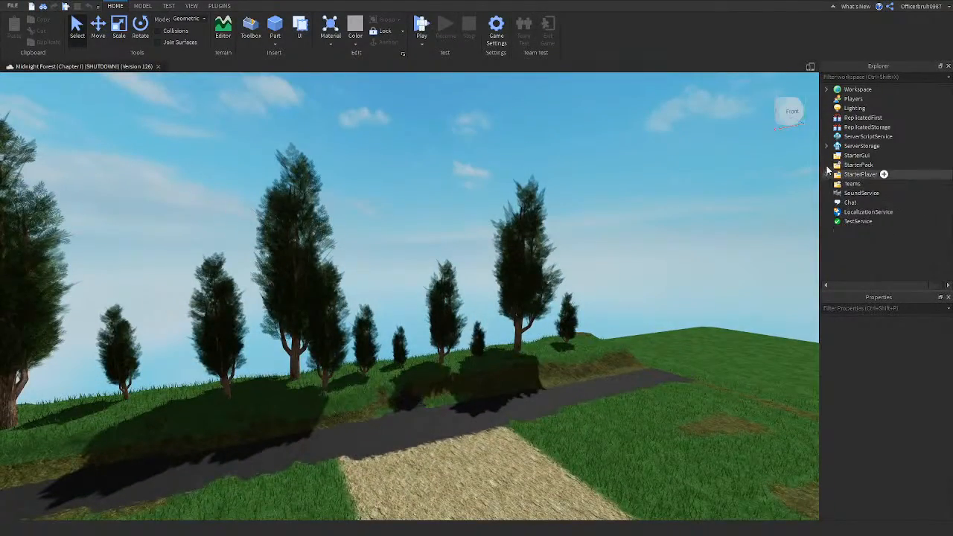
click(830, 87)
scroll(842, 151, down, 12)
right_drag(630, 202, 576, 376)
key(w)
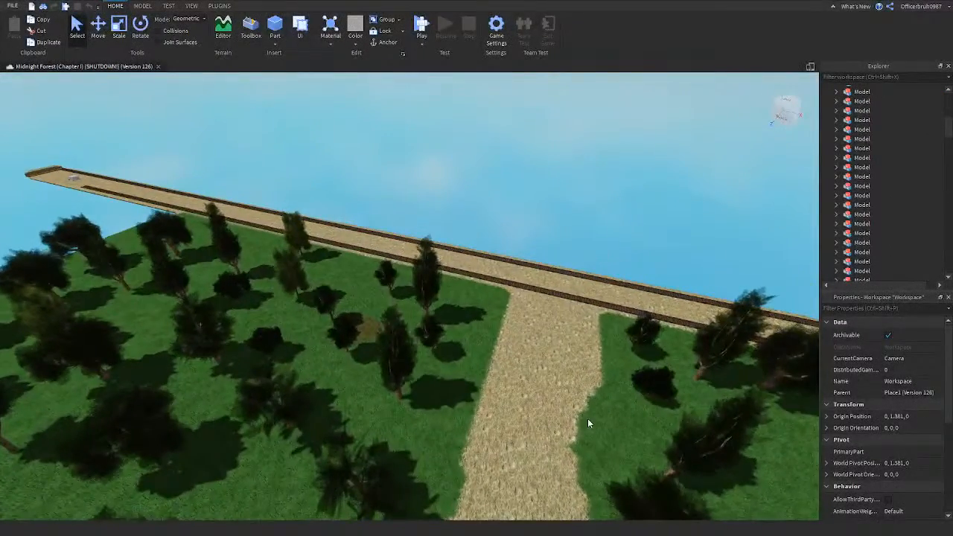
key(a)
key(w)
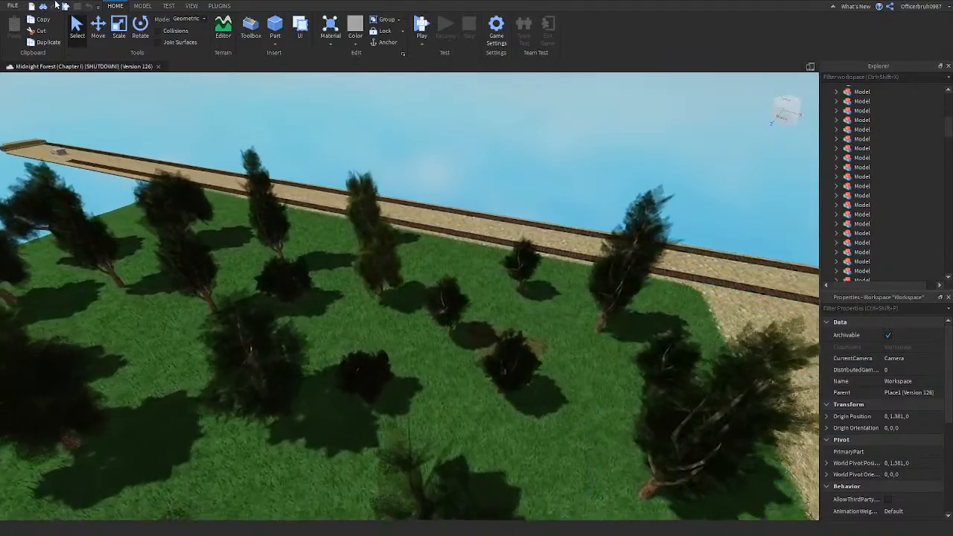
Inspect the grey block part on the dirt strip beside the train tracks in version 126
right_drag(257, 139, 347, 150)
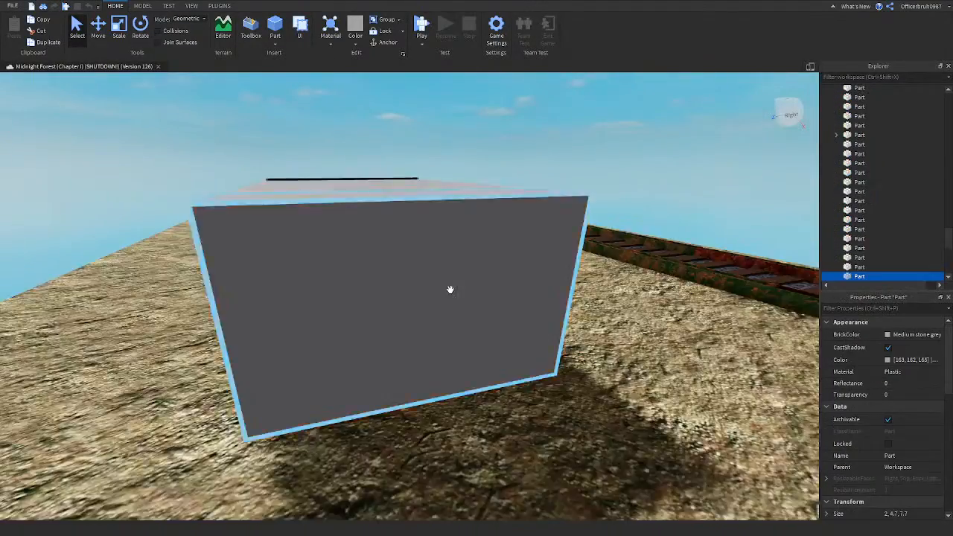
key(a)
right_drag(449, 289, 448, 296)
scroll(264, 359, up, 4)
key(a)
right_drag(265, 360, 303, 349)
key(d)
key(a)
scroll(265, 357, down, 3)
scroll(264, 358, down, 4)
Deselect the block and survey the train tracks and forest of version 126 from above
key(a)
click(303, 354)
key(w)
key(a)
key(s)
key(w)
right_drag(350, 398, 351, 398)
key(a)
key(w)
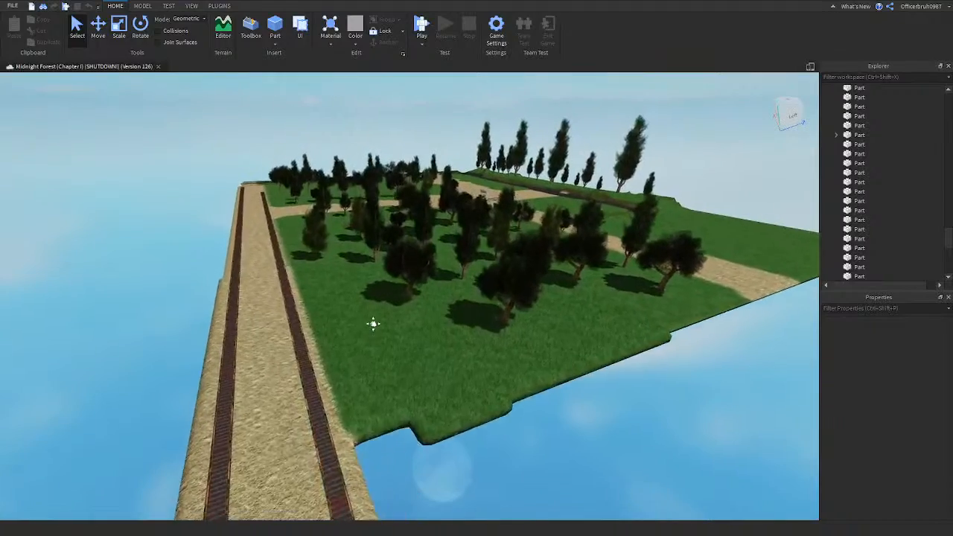
Close version 126 of the place and discard its changes
click(13, 7)
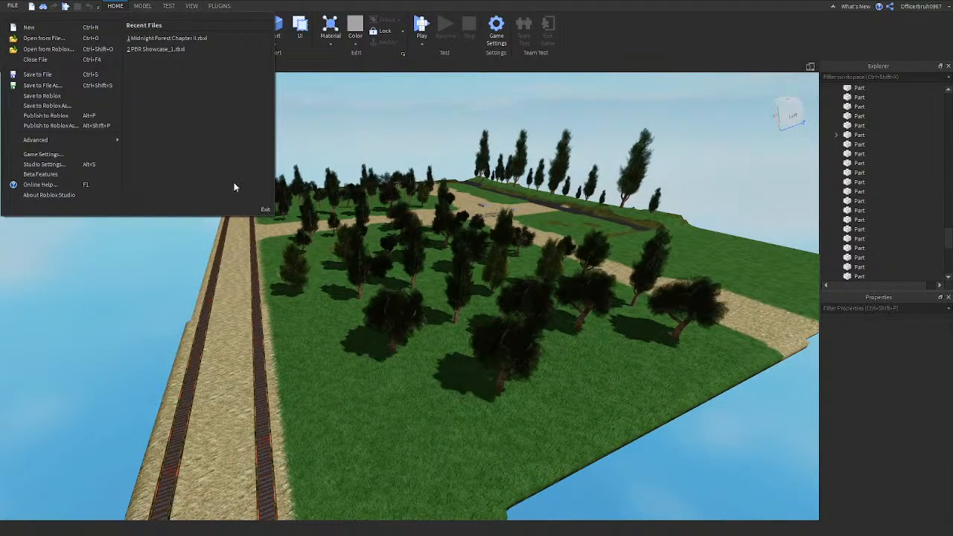
click(265, 211)
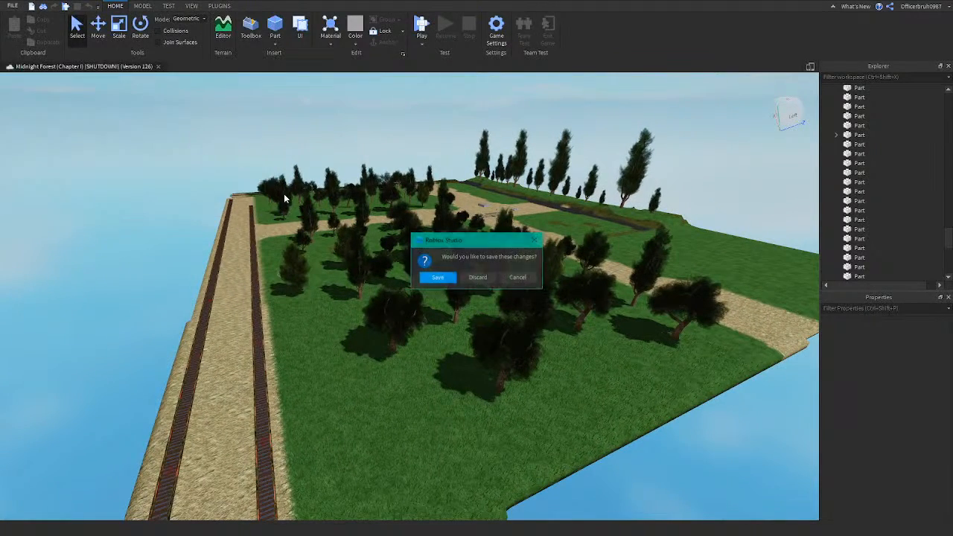
click(476, 277)
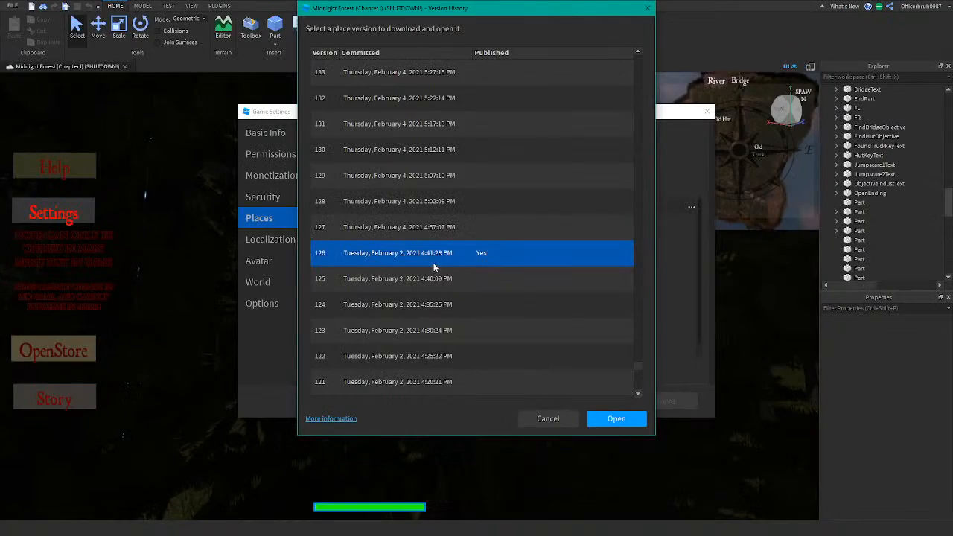
Find published version 278 in the version history and open it
scroll(466, 214, up, 20)
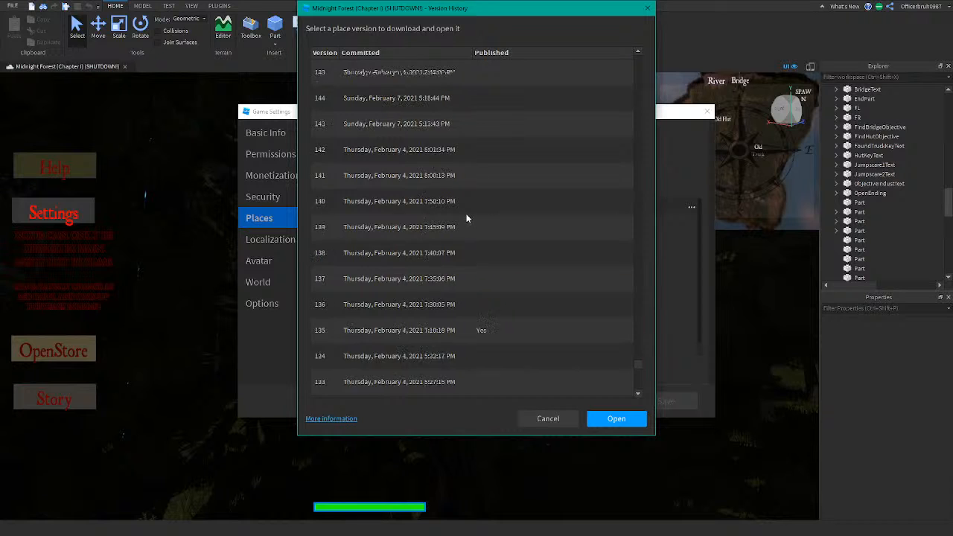
scroll(461, 202, up, 12)
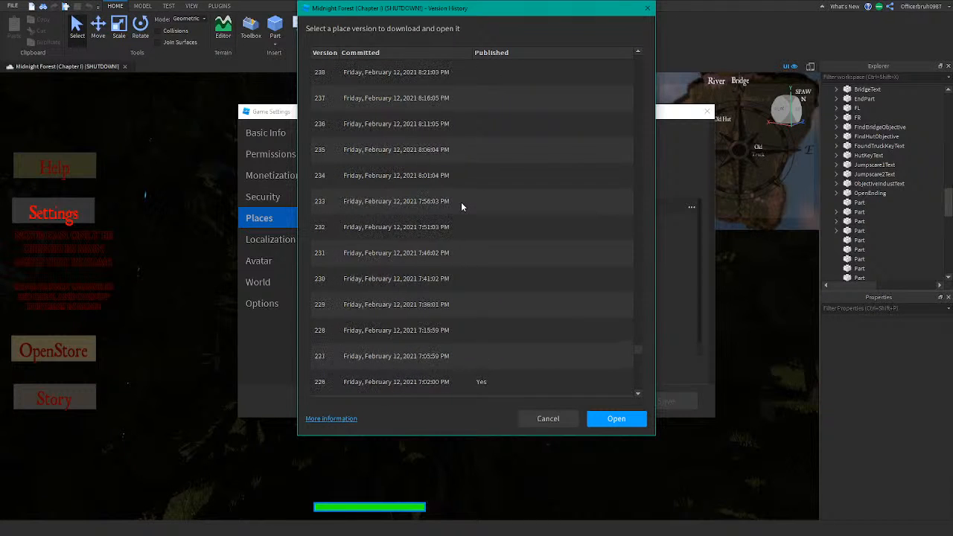
scroll(378, 177, up, 9)
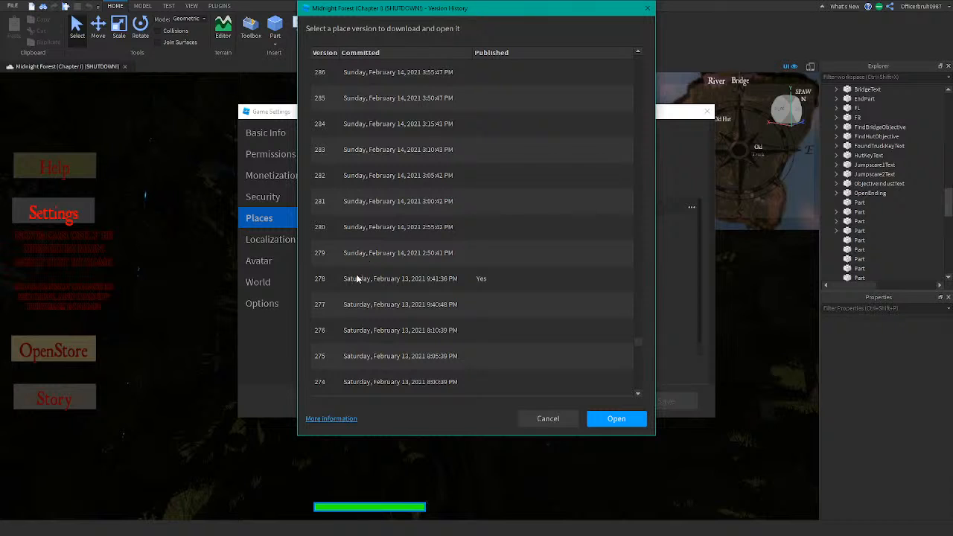
click(358, 279)
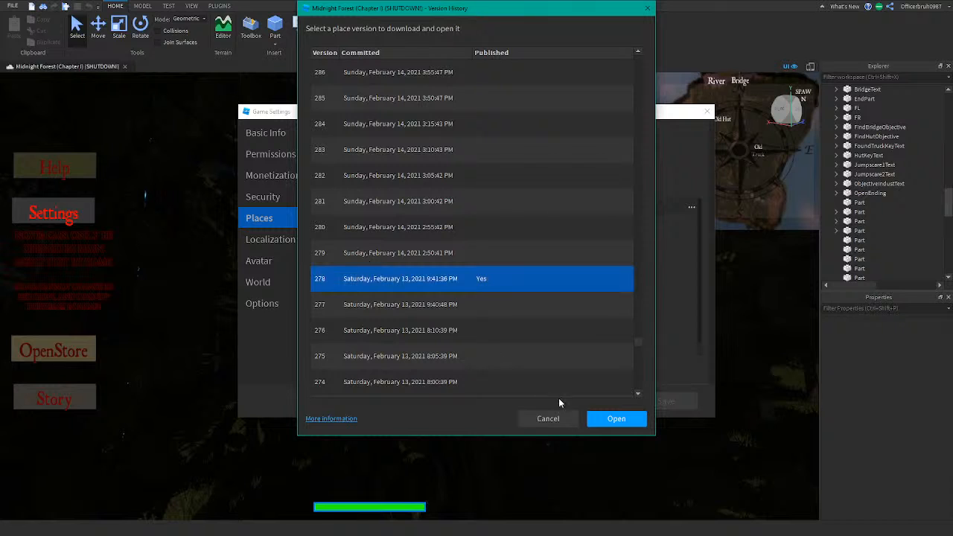
click(616, 418)
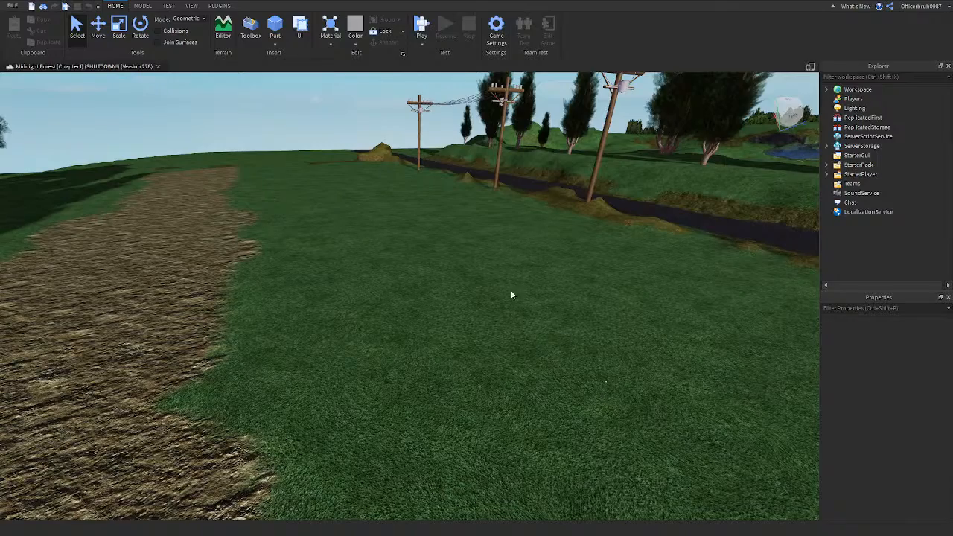
Select the Walking Animation figure on the dirt path in version 278 and focus the view on it
right_drag(448, 285, 381, 282)
key(w)
click(354, 287)
key(f)
right_drag(476, 245, 476, 246)
key(ctrl+z)
key(f)
Load the Walking Animation rig in the Animation Editor, preview its Walking Clip from several angles, and close the editor
click(219, 5)
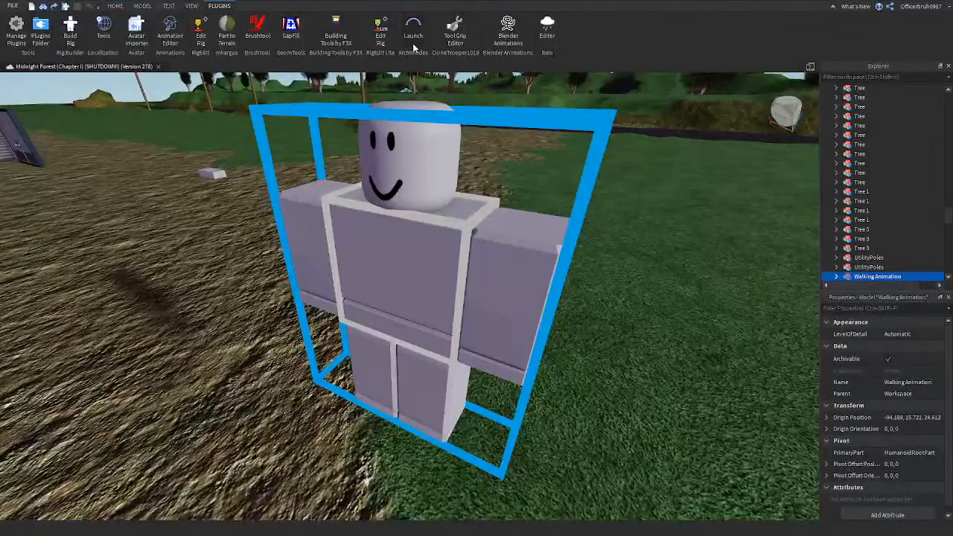
click(168, 29)
click(467, 257)
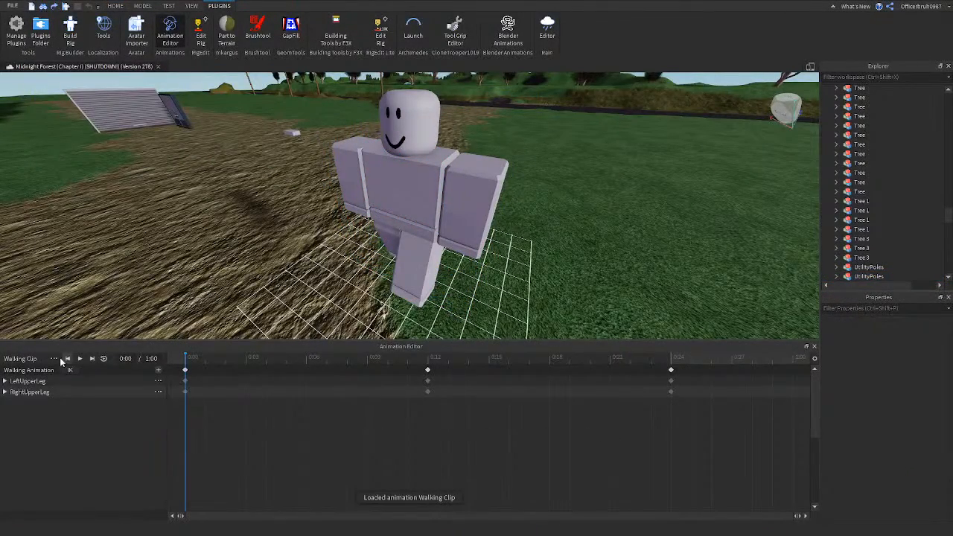
click(83, 360)
right_drag(192, 327, 192, 328)
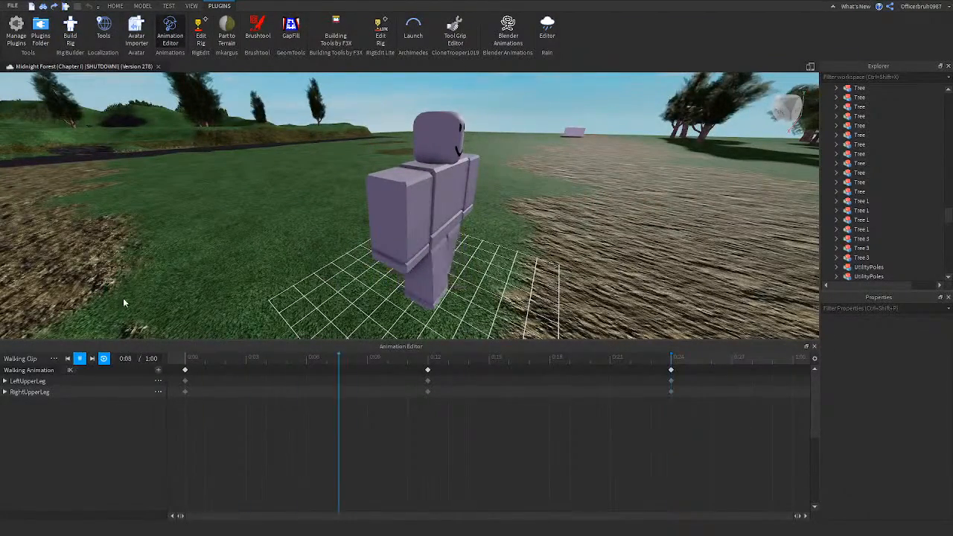
right_drag(242, 252, 242, 252)
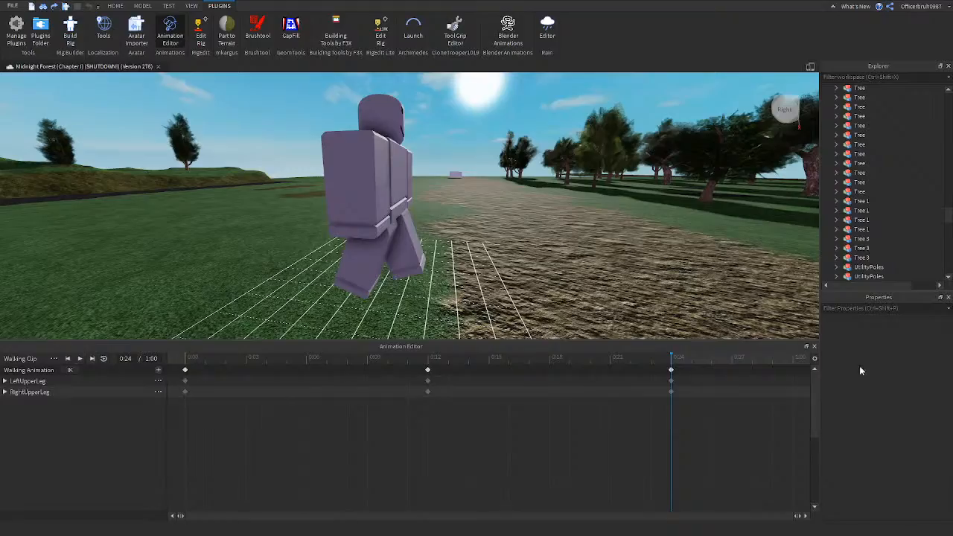
click(812, 347)
Explore the gas station canopy, parked car and white store building in version 278 up close
right_drag(702, 325, 797, 283)
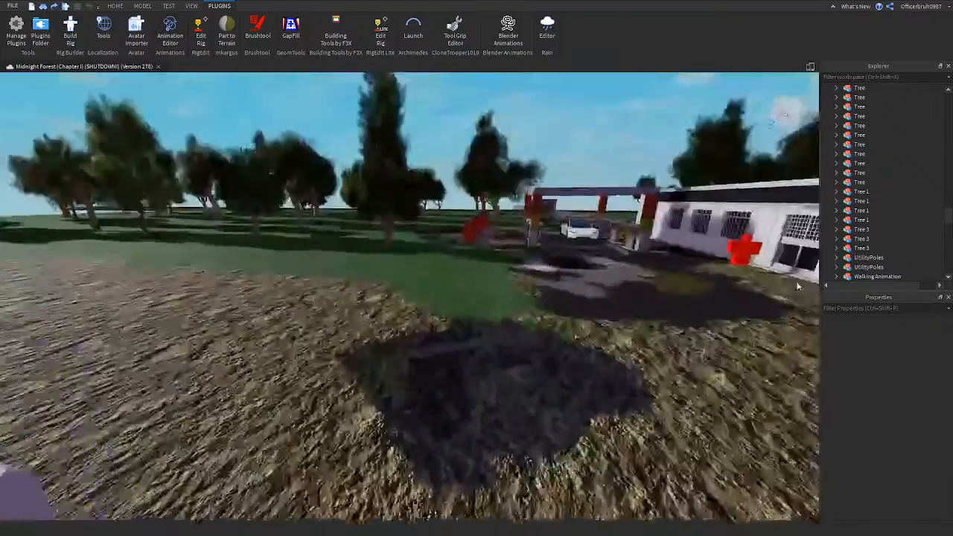
right_drag(681, 313, 464, 294)
key(w)
key(w)
key(w)
key(w)
right_drag(388, 292, 300, 280)
key(a)
key(d)
key(w)
key(w)
key(w)
key(s)
click(317, 281)
click(317, 288)
key(w)
key(w)
key(d)
key(w)
key(s)
key(w)
key(w)
key(w)
key(w)
key(d)
key(w)
key(w)
Examine the freestanding double door and corrugated panel on the dirt path, continuing to the road in version 278
right_drag(237, 256, 232, 258)
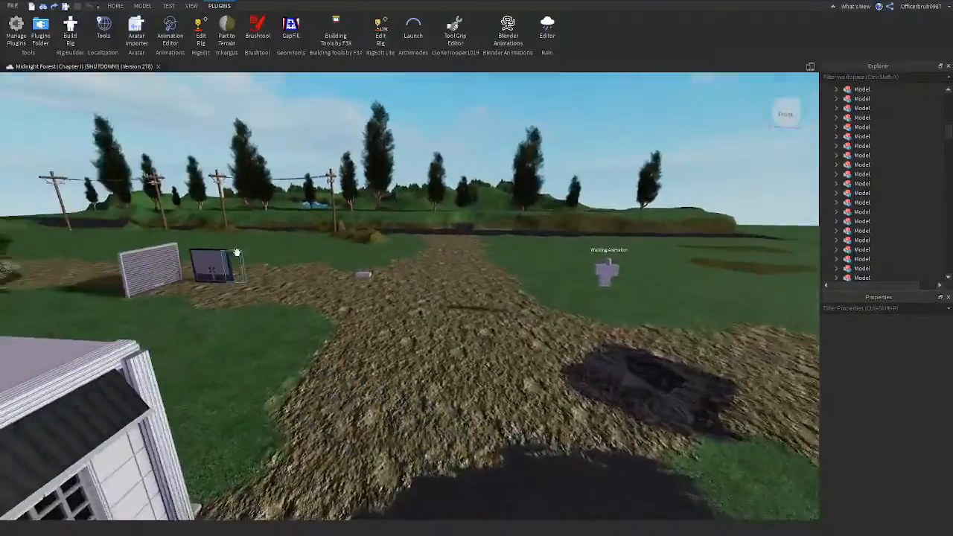
key(w)
key(w)
key(a)
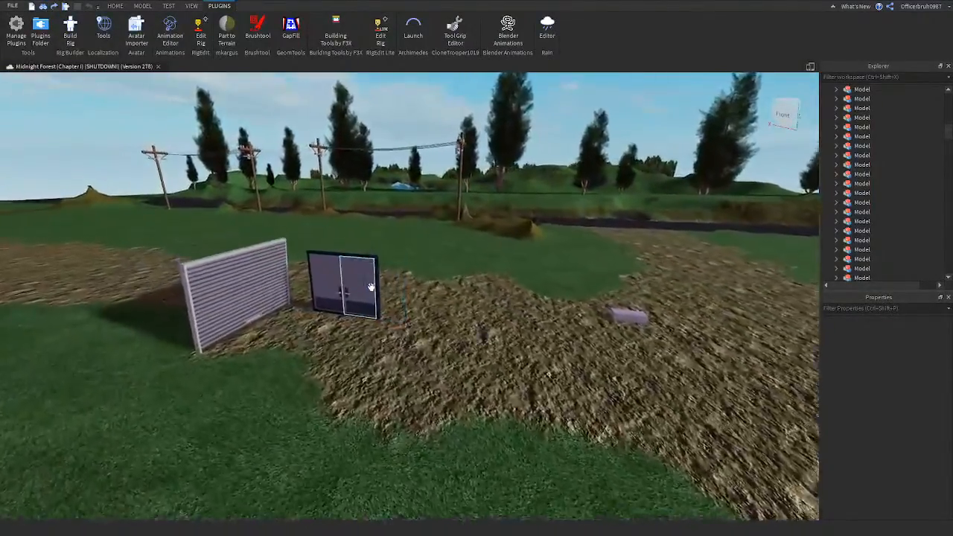
right_drag(316, 331, 350, 353)
key(w)
key(w)
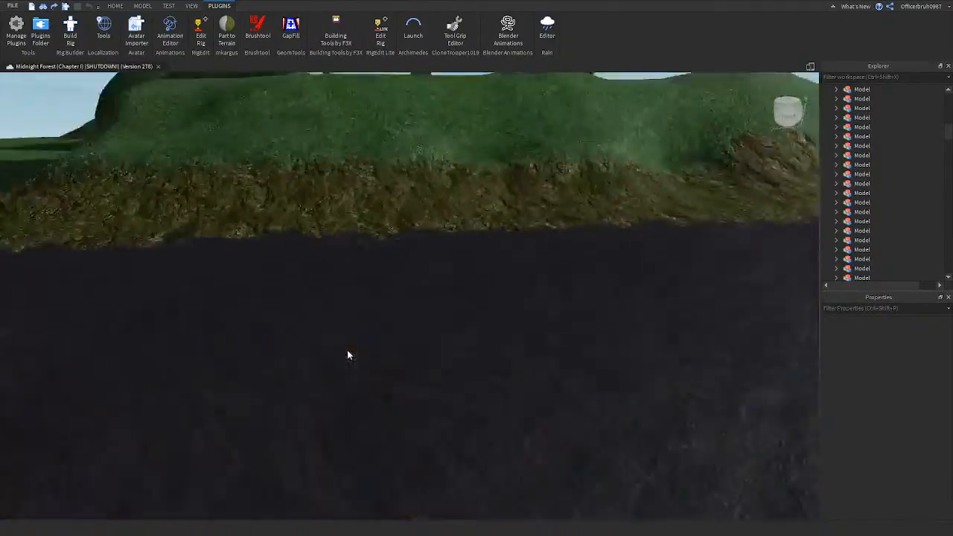
Survey the hills, ponds and tree backdrop beyond the road in version 278, returning to an overview of the map
key(w)
right_drag(347, 355, 307, 391)
key(w)
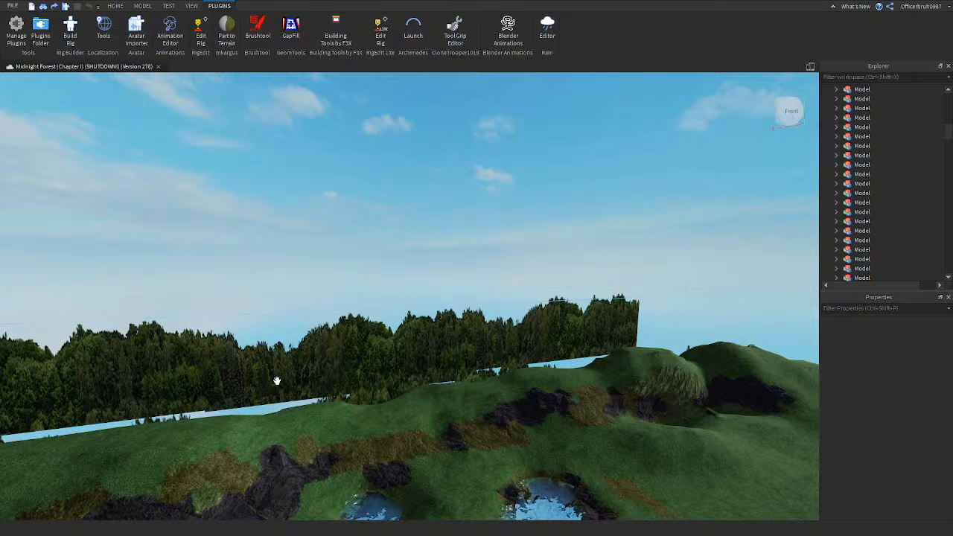
right_drag(289, 385, 337, 359)
key(w)
key(w)
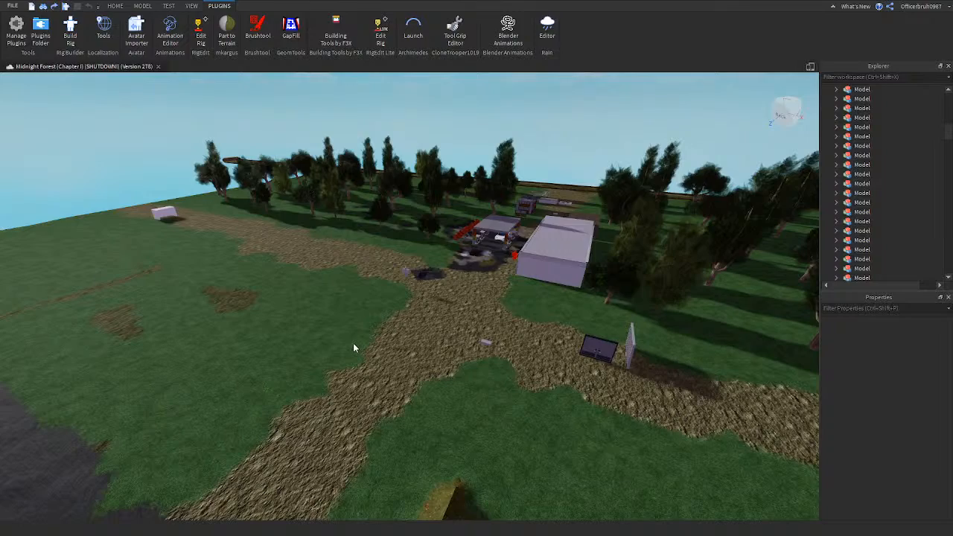
Examine the white block at the far end of the dirt path and the underside of the terrain
right_drag(353, 344, 358, 319)
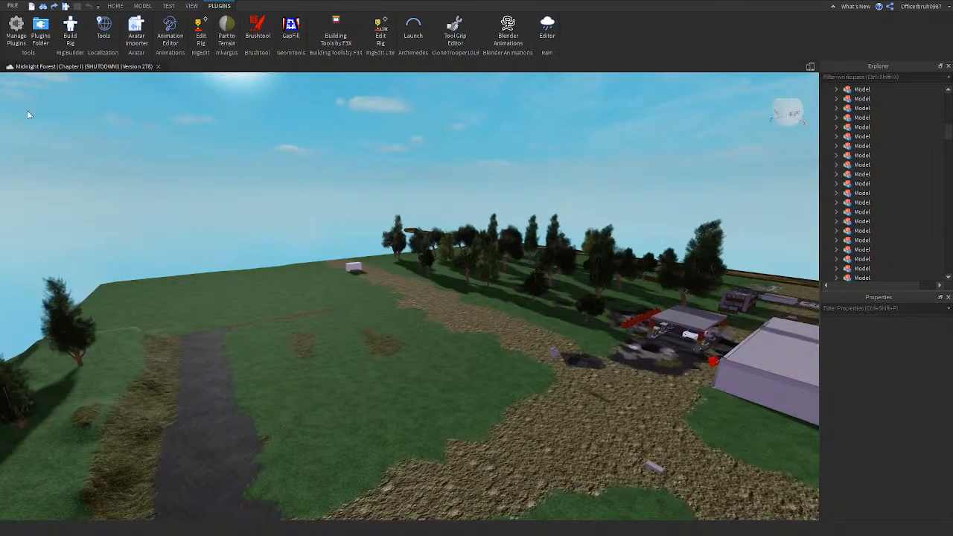
scroll(372, 212, up, 15)
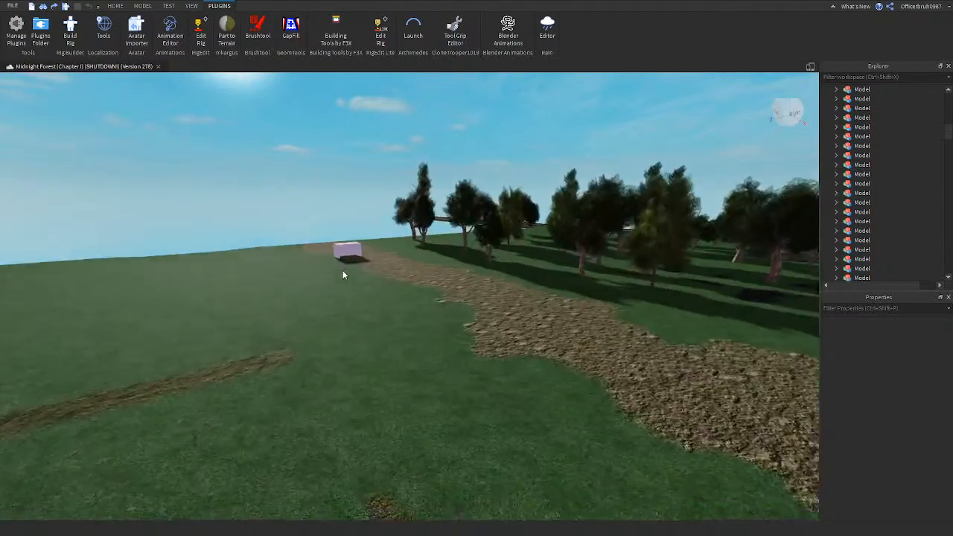
scroll(349, 249, up, 5)
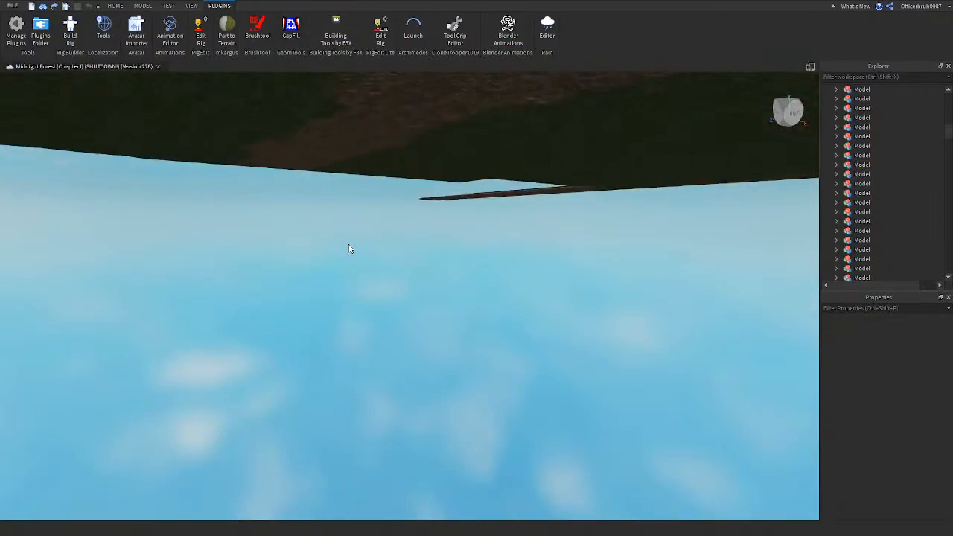
scroll(349, 248, down, 2)
scroll(349, 248, up, 3)
scroll(349, 249, down, 4)
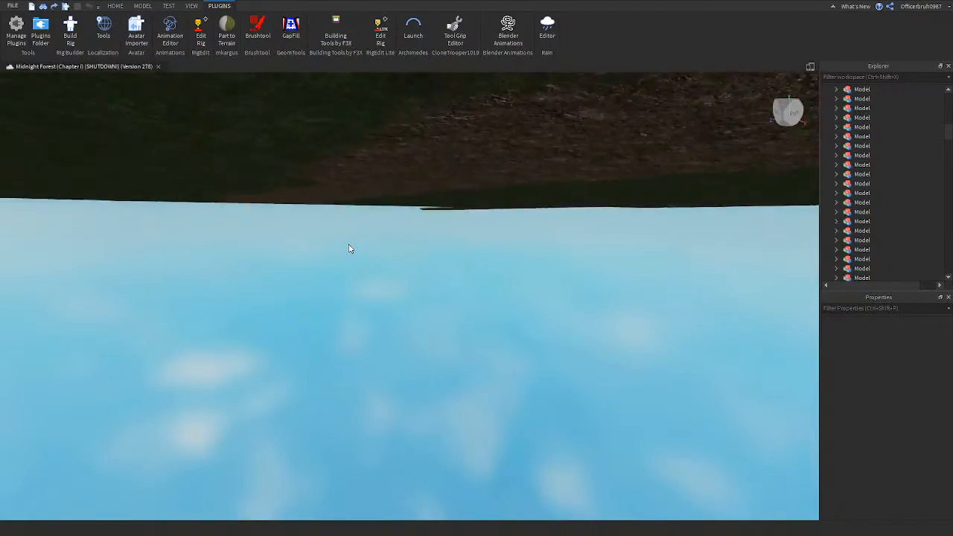
Look at the batteries lying on the dirt path, and close version 278 with its changes discarded
right_drag(349, 248, 342, 222)
key(w)
key(a)
key(w)
click(12, 6)
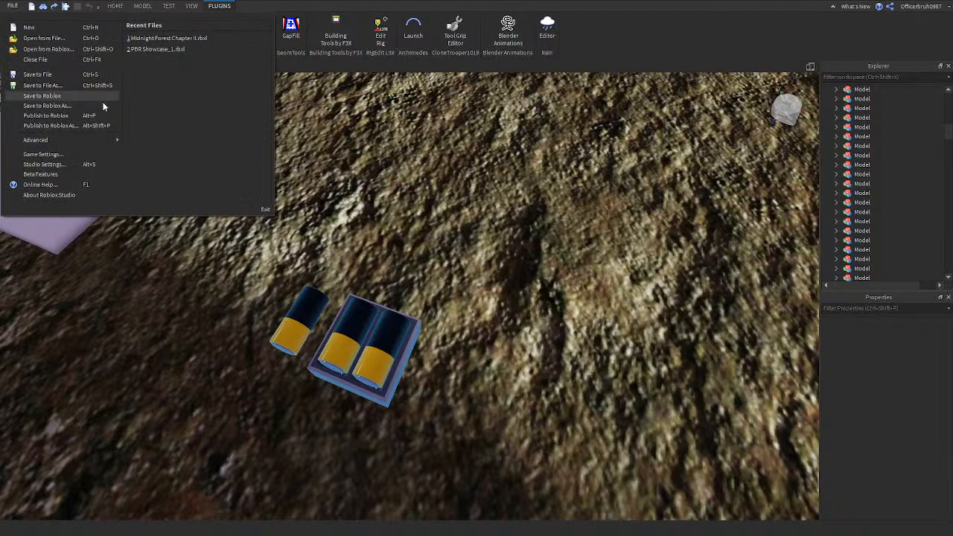
click(268, 211)
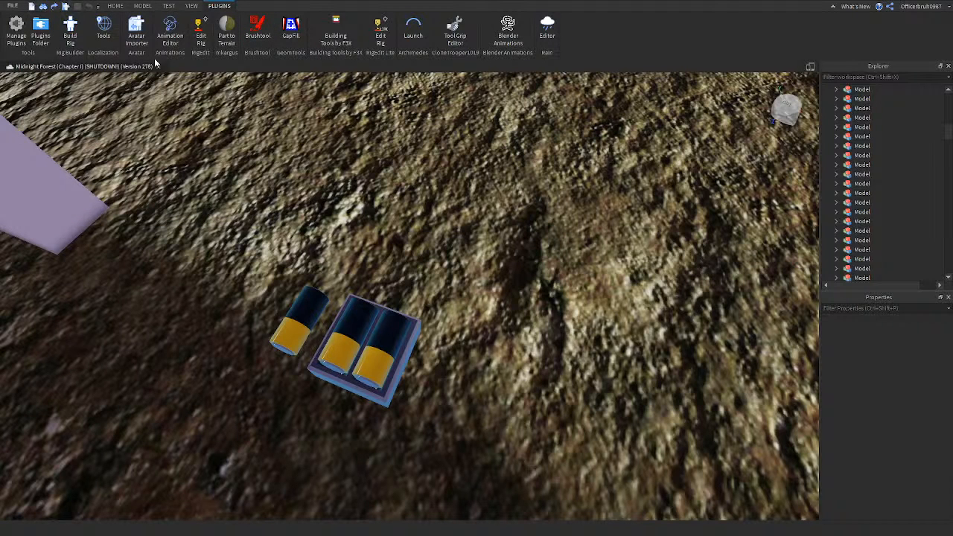
click(13, 6)
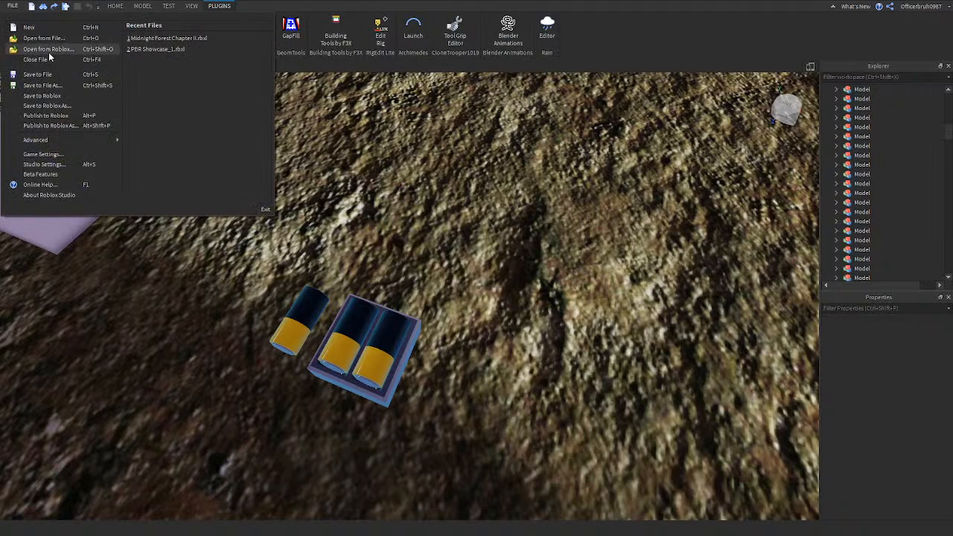
click(267, 208)
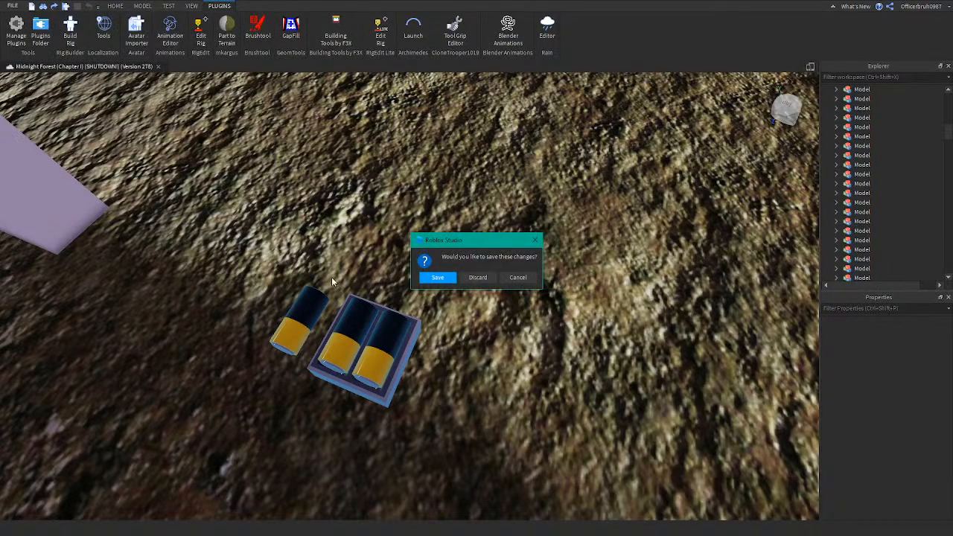
click(477, 276)
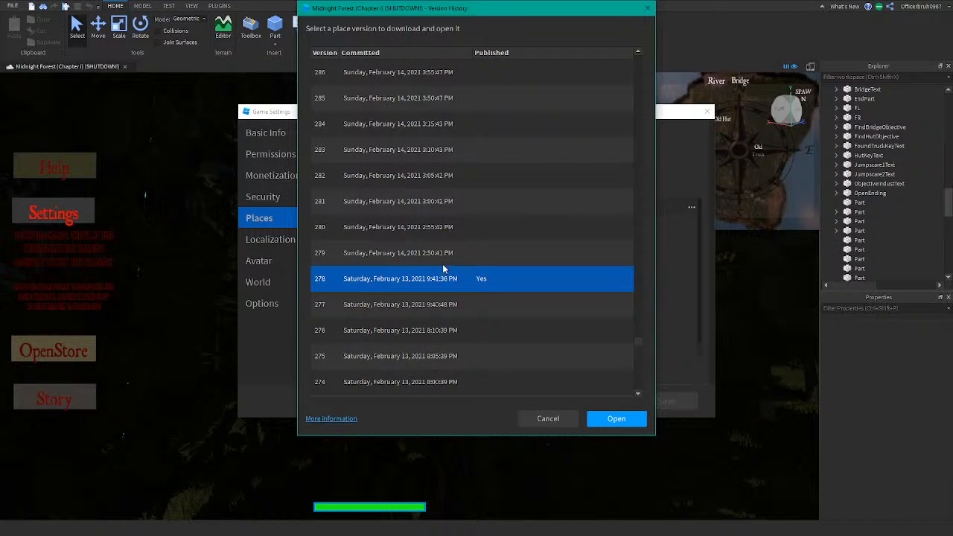
Find published version 382 in the version history and open it
scroll(451, 273, up, 9)
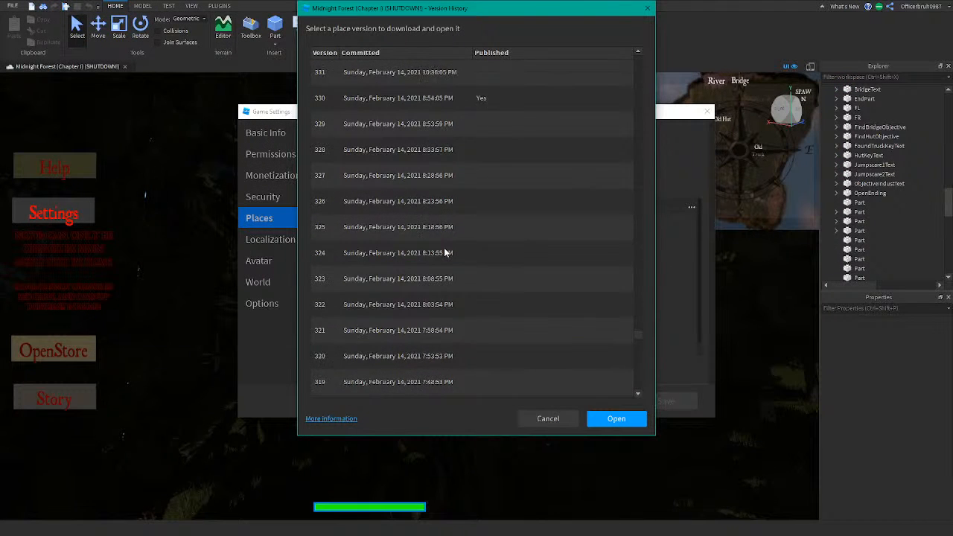
scroll(444, 254, up, 18)
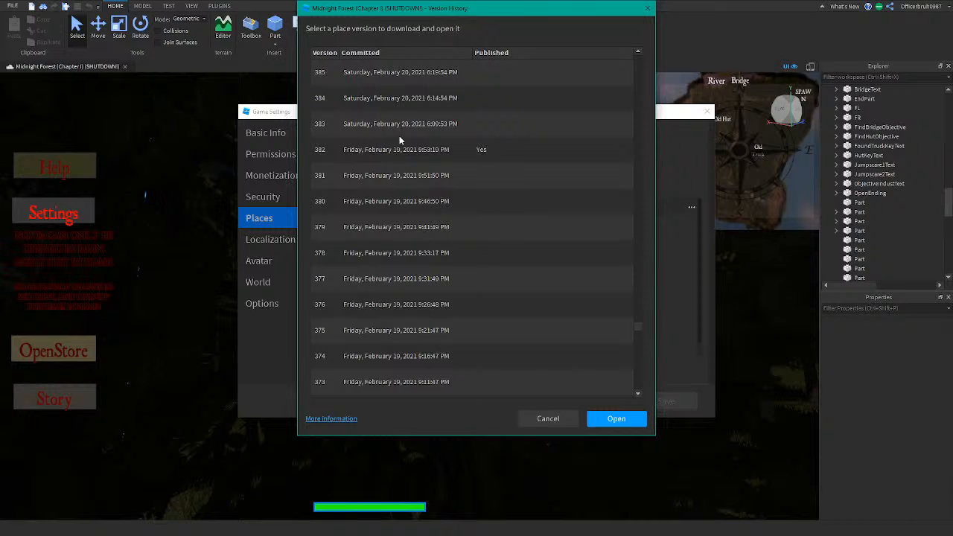
click(616, 419)
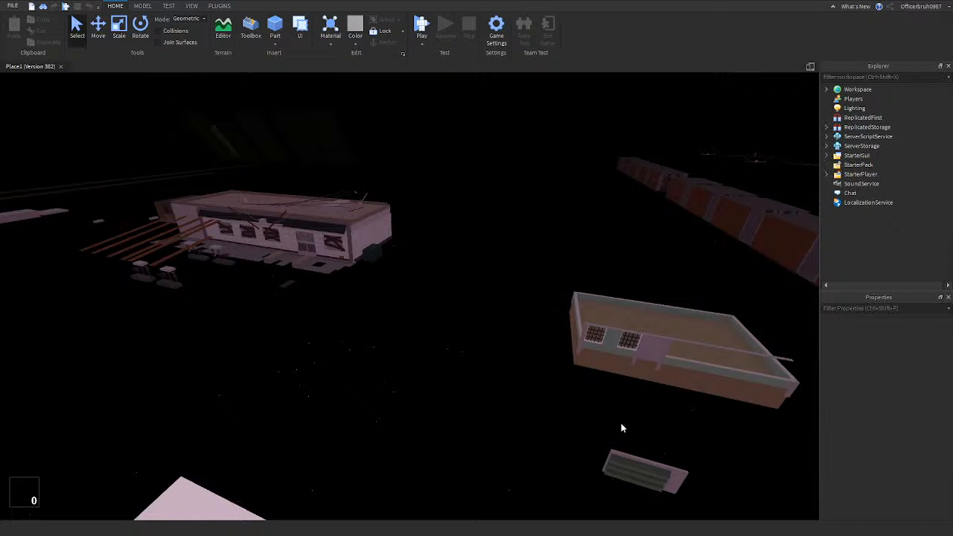
Look through the wooden-floored building and its barred window, and approach the boarded-up store front in version 382
right_drag(541, 367, 530, 371)
scroll(531, 370, up, 1)
middle_drag(513, 382, 451, 419)
right_drag(451, 418, 452, 414)
right_drag(232, 438, 232, 438)
key(w)
key(w)
key(w)
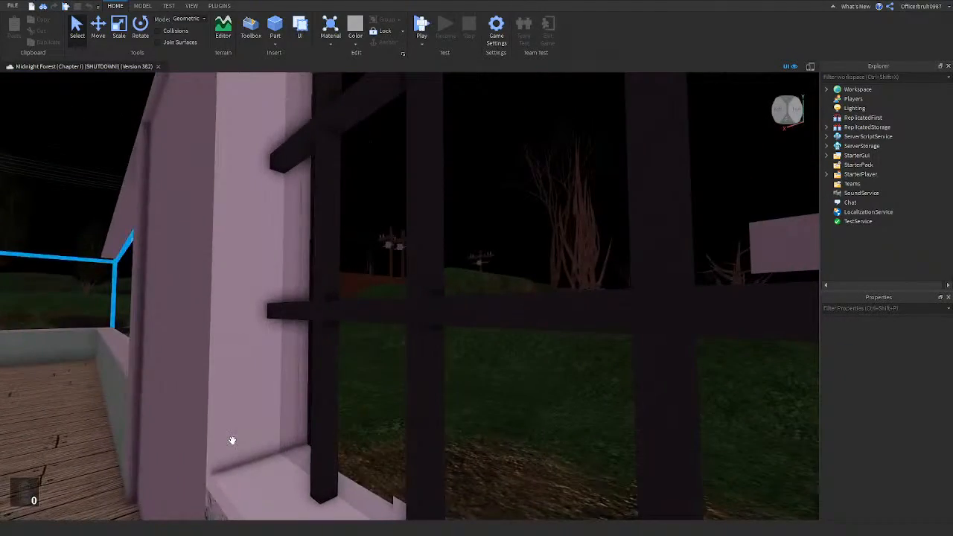
key(w)
right_drag(170, 399, 238, 399)
key(w)
key(w)
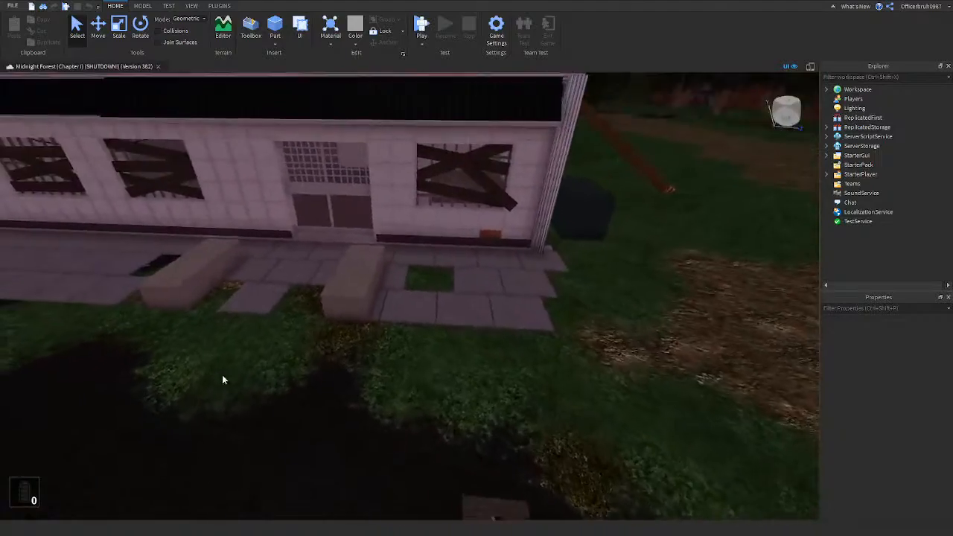
Examine the surroundings of the boarded-up store, including the trees and the brick building along the dirt path
key(w)
right_drag(205, 360, 201, 350)
key(a)
key(e)
key(q)
key(w)
key(w)
key(w)
key(e)
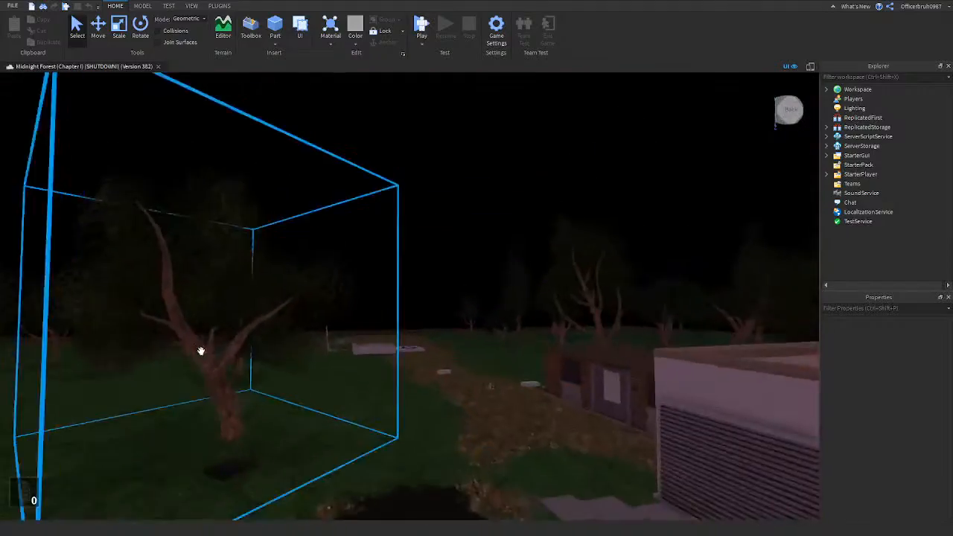
key(e)
Inspect the small orange-tipped sticks on the dirt path beside the brick building from close range
right_drag(308, 420, 308, 419)
key(w)
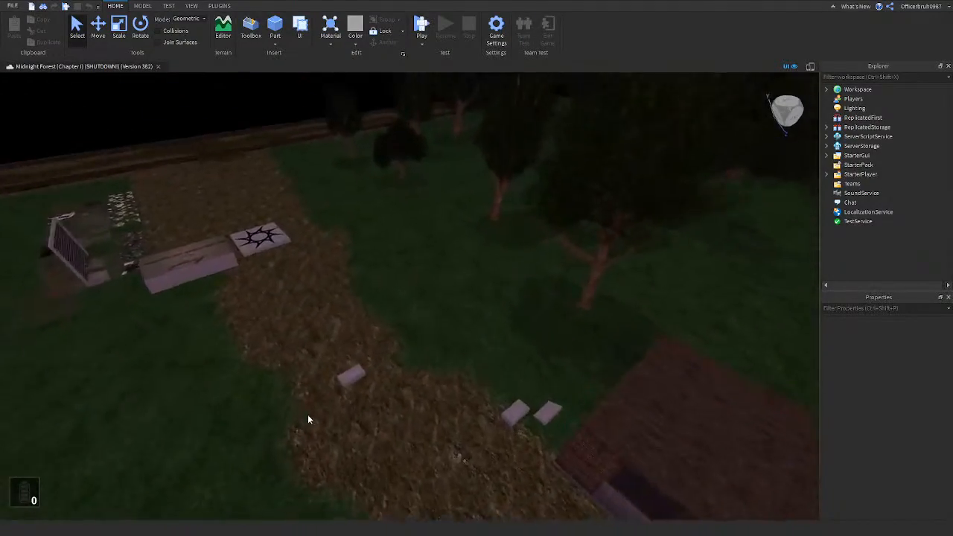
key(w)
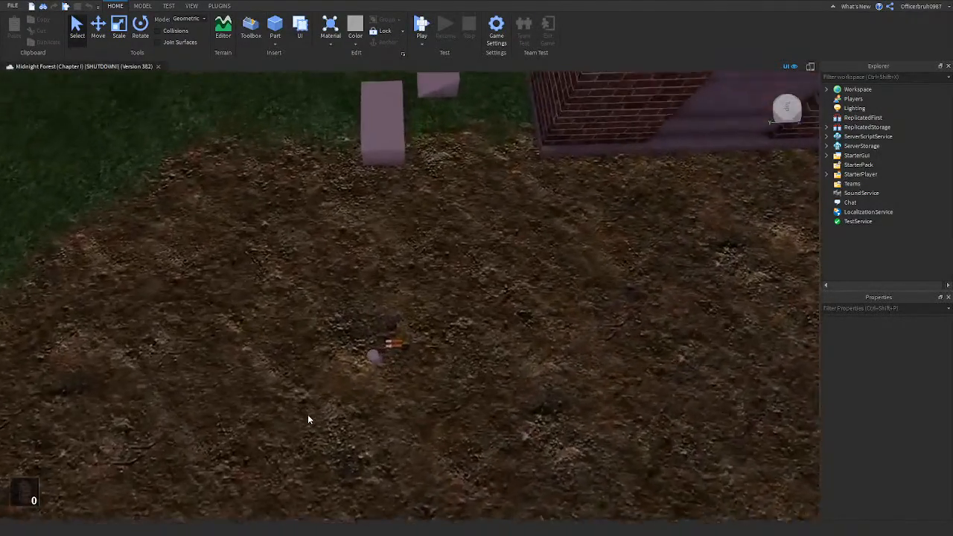
key(w)
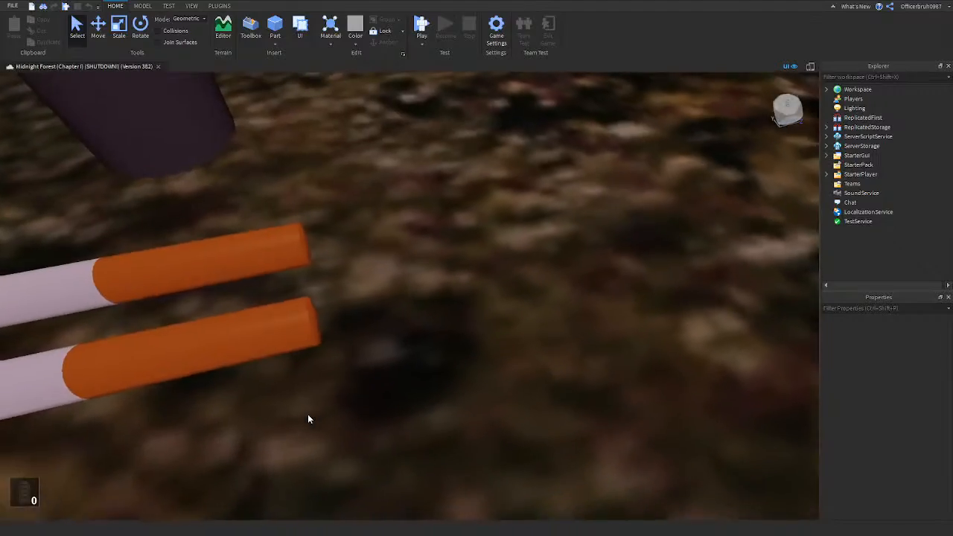
Explore the rest of the version 382 map, moving away from the brick building and the dirt path items
right_drag(308, 419, 338, 320)
key(s)
key(s)
key(d)
key(s)
key(a)
key(w)
key(w)
key(d)
key(e)
key(w)
key(w)
key(w)
key(a)
key(w)
key(w)
key(w)
key(w)
key(w)
Return to the utility poles near the store and select the Walking Animation figure on the dirt path
key(e)
key(w)
right_drag(328, 369, 334, 373)
key(w)
key(w)
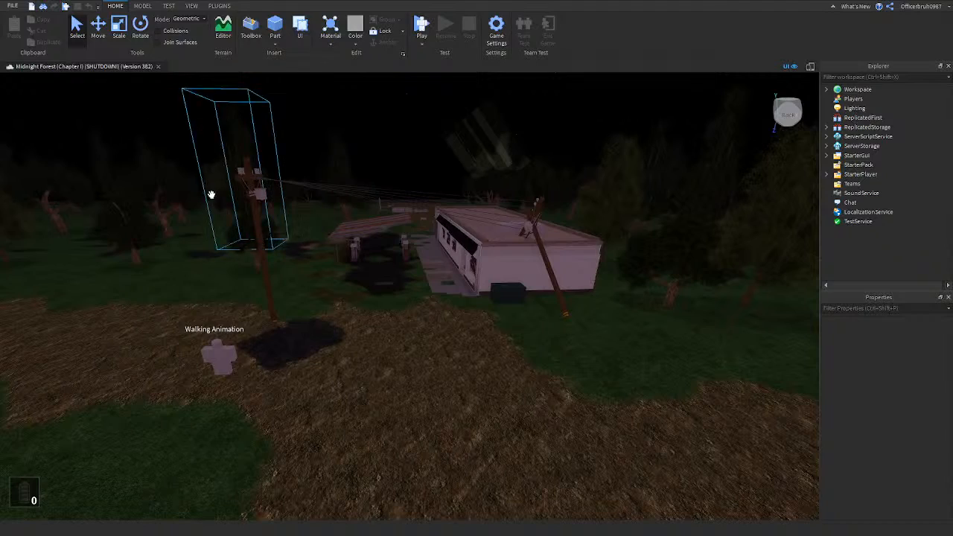
click(202, 349)
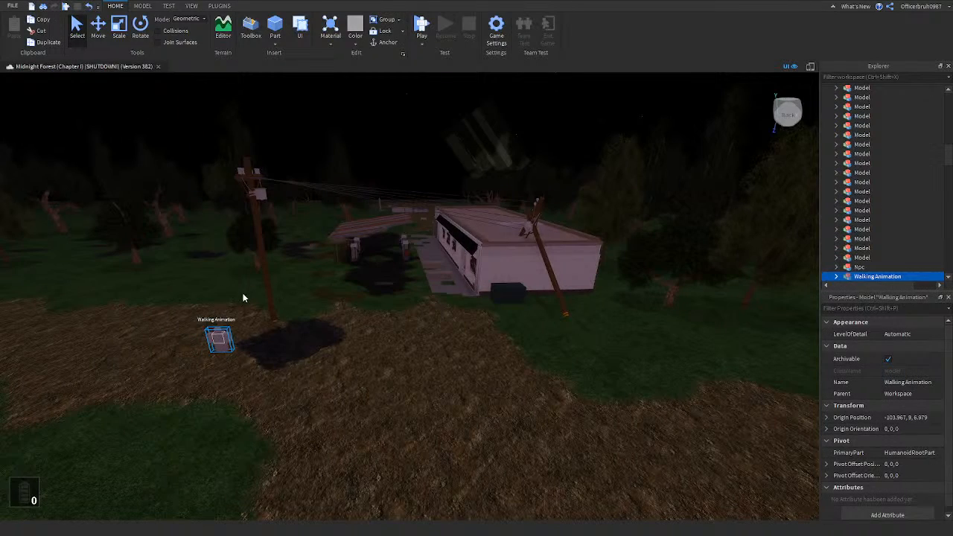
Load the Walking Animation figure in the Animation Editor, watch its Walking Clip from several sides, and close the editor
key(f)
click(218, 6)
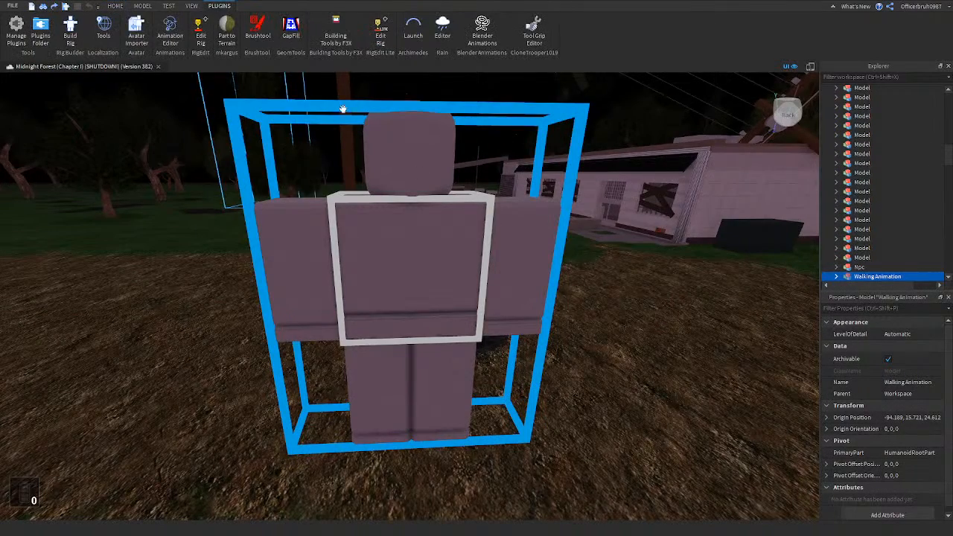
right_drag(596, 337, 596, 337)
click(170, 31)
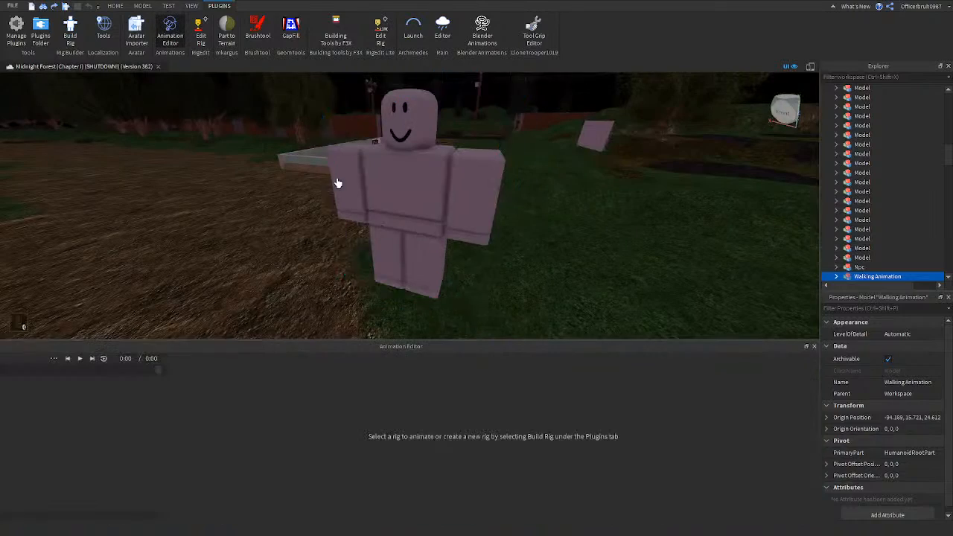
click(335, 181)
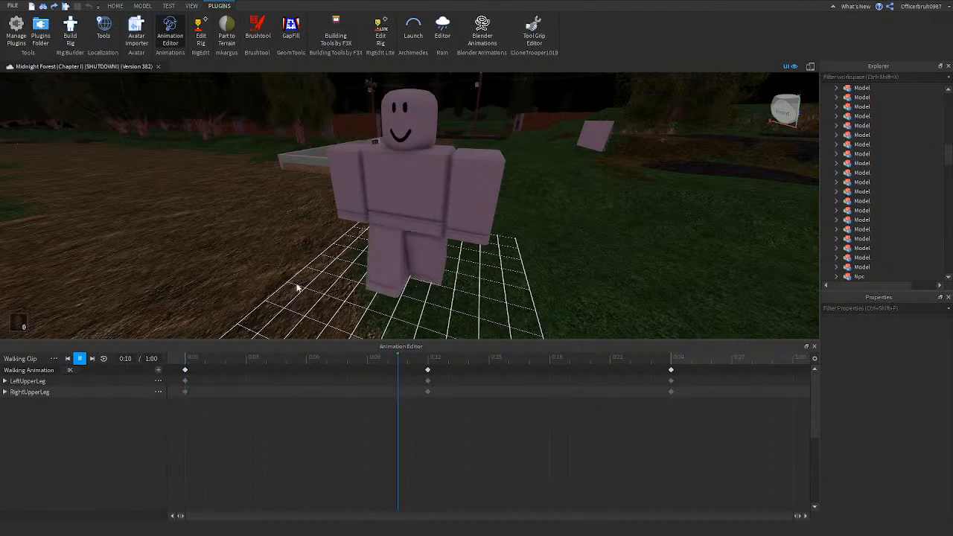
right_drag(297, 288, 312, 275)
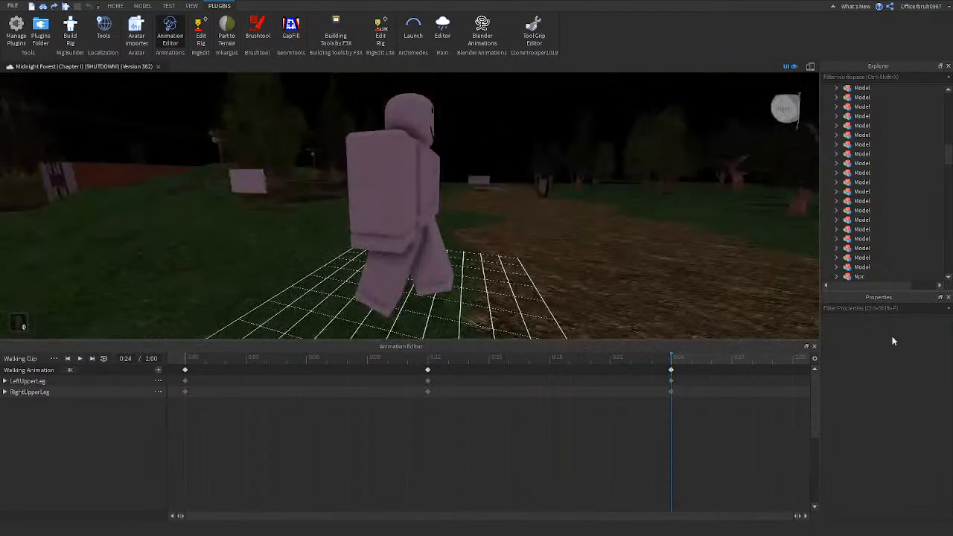
click(815, 347)
scroll(694, 308, down, 5)
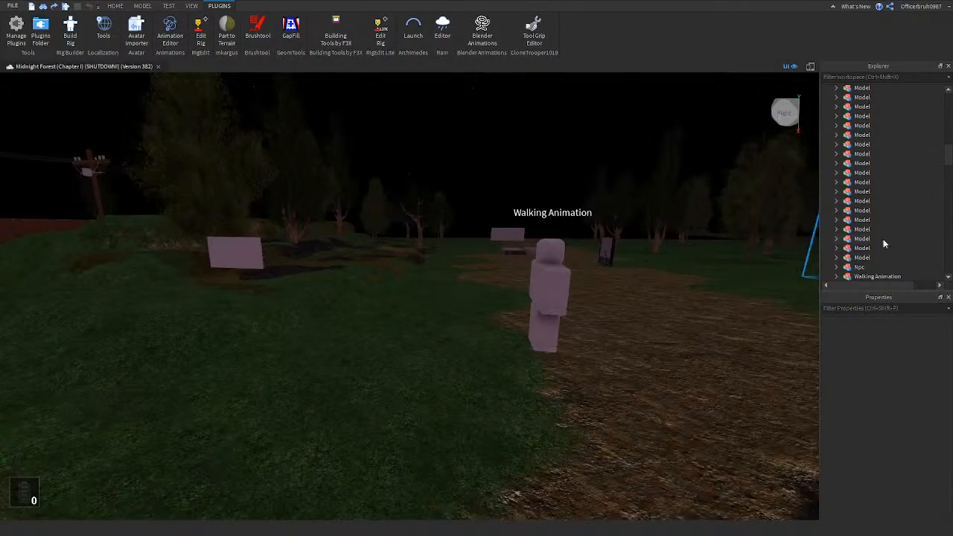
Select the Npc model, frame it in the view, and inspect its body parts and the contents of its Head
click(856, 268)
key(f)
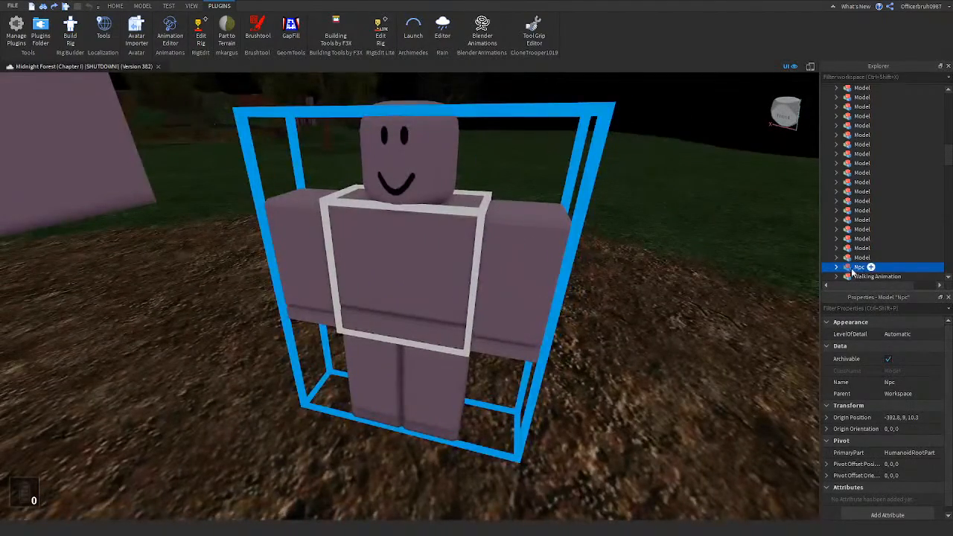
scroll(856, 260, down, 3)
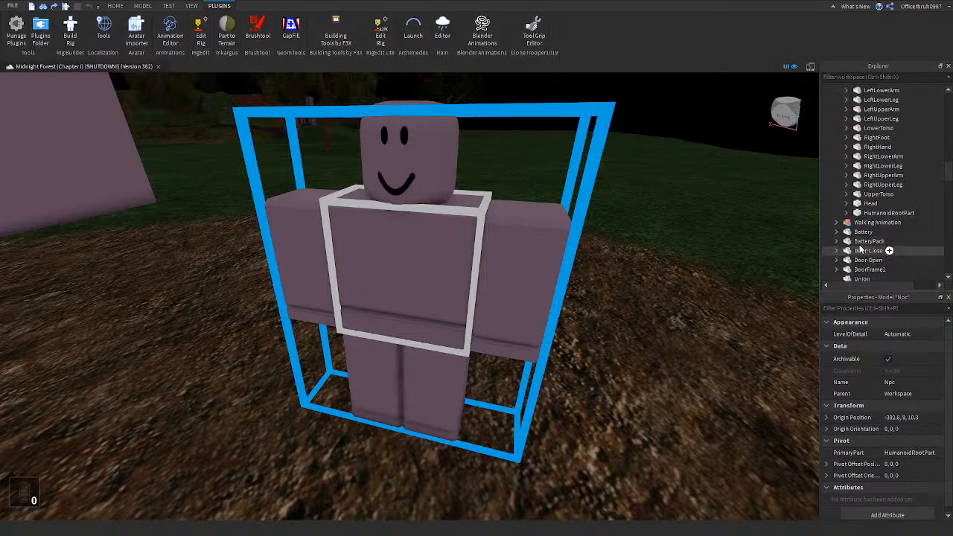
scroll(861, 240, up, 1)
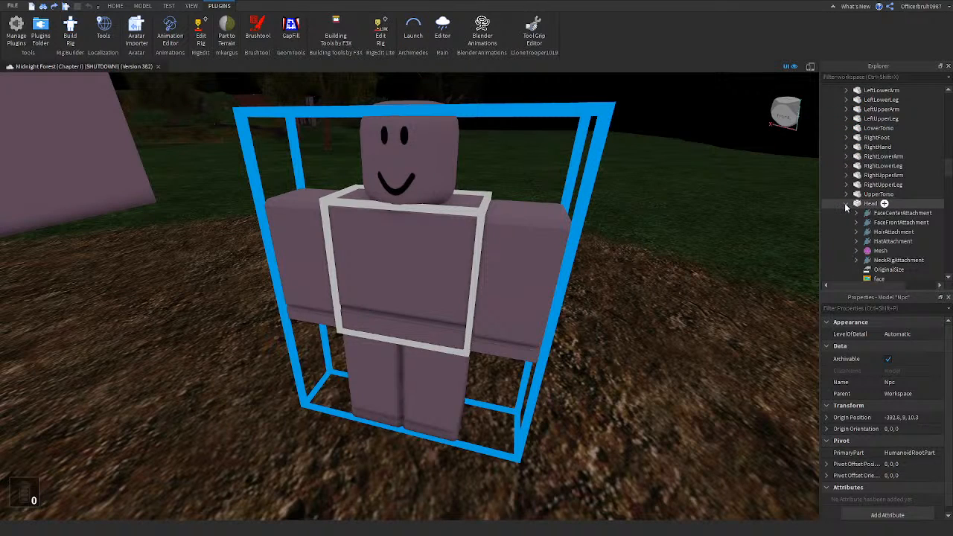
scroll(877, 247, up, 2)
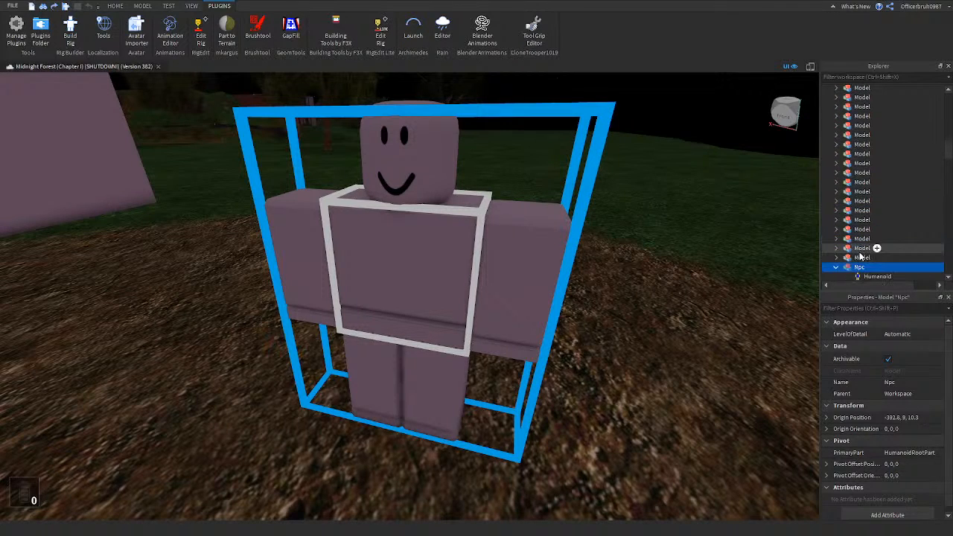
scroll(859, 251, down, 2)
Delete the Npc figure from the dirt path
right_drag(692, 228, 712, 258)
key(Delete)
right_drag(629, 296, 630, 296)
key(w)
key(w)
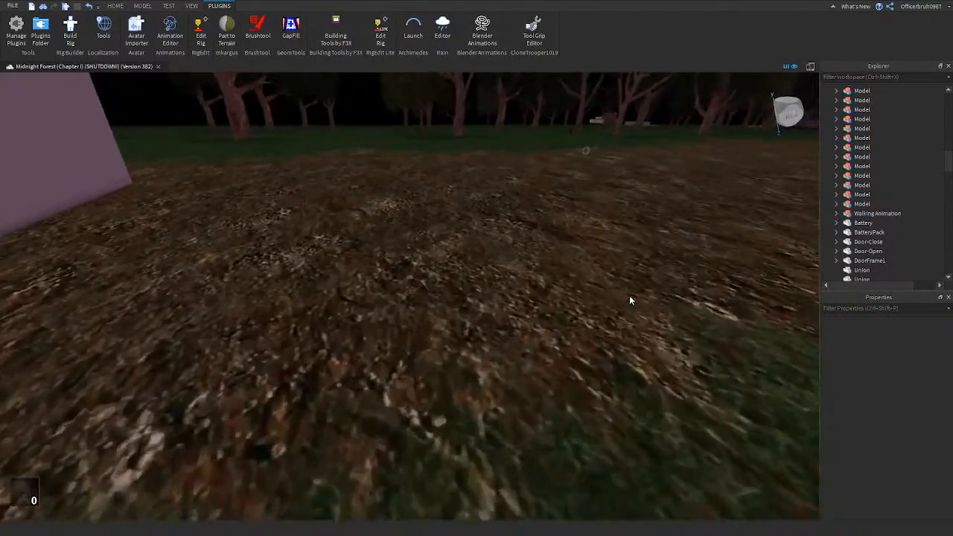
Close version 382 without saving its changes and open version 669 from the version history
click(13, 6)
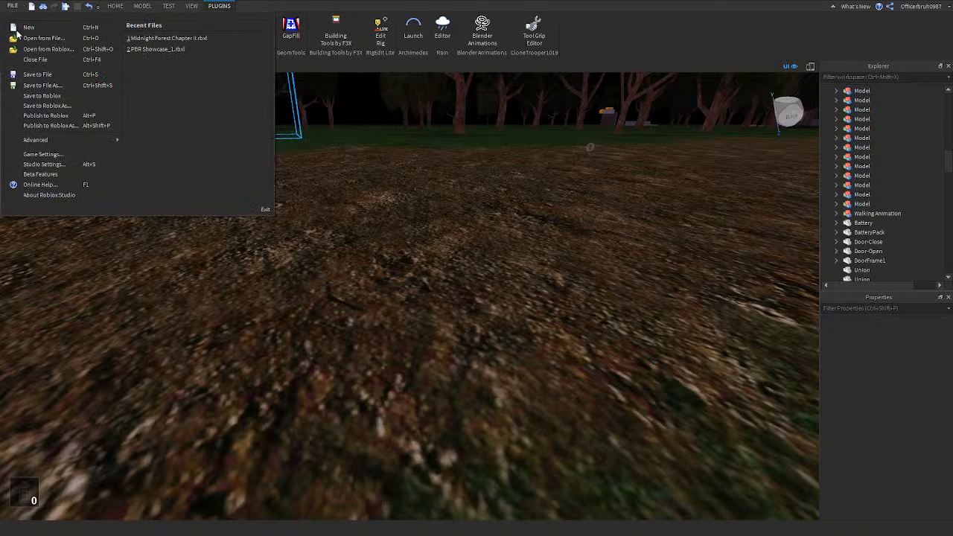
click(267, 212)
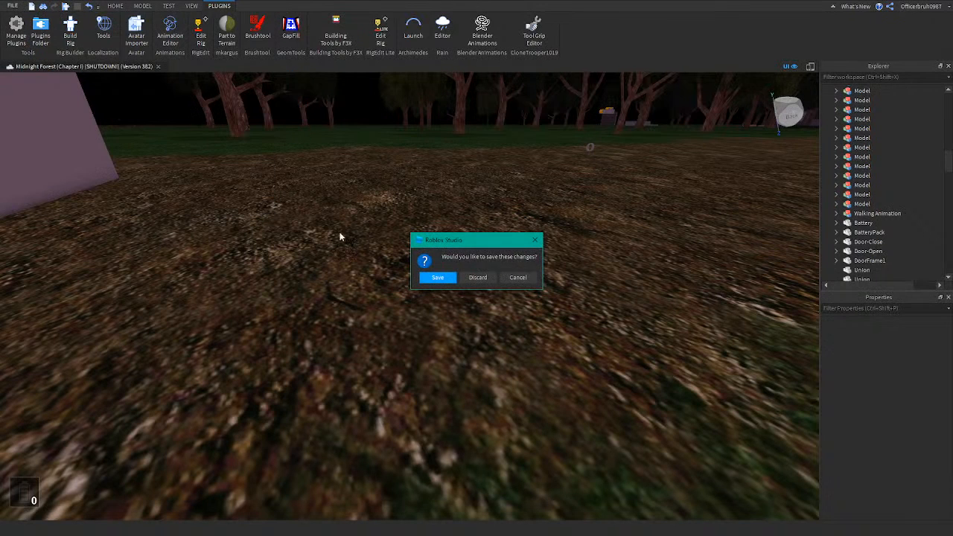
click(477, 277)
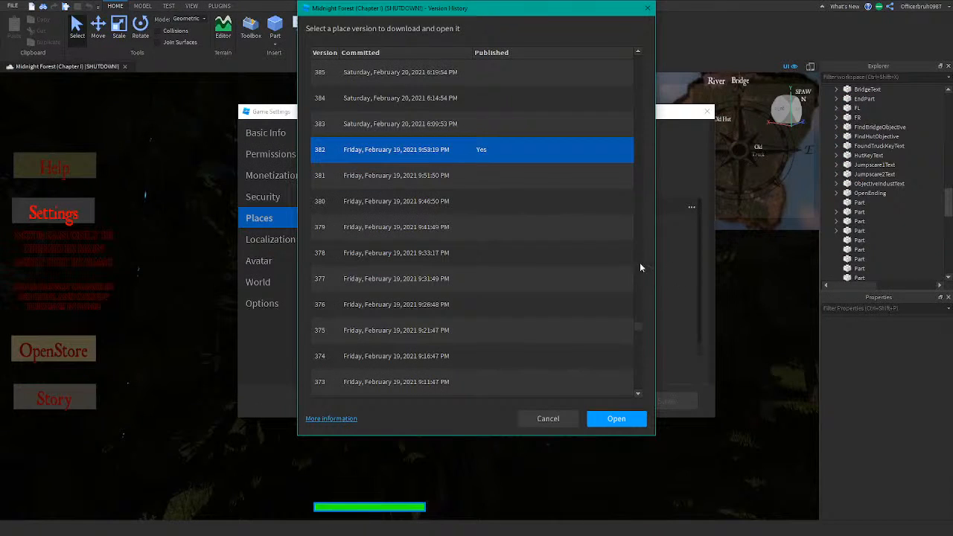
drag(638, 338, 634, 283)
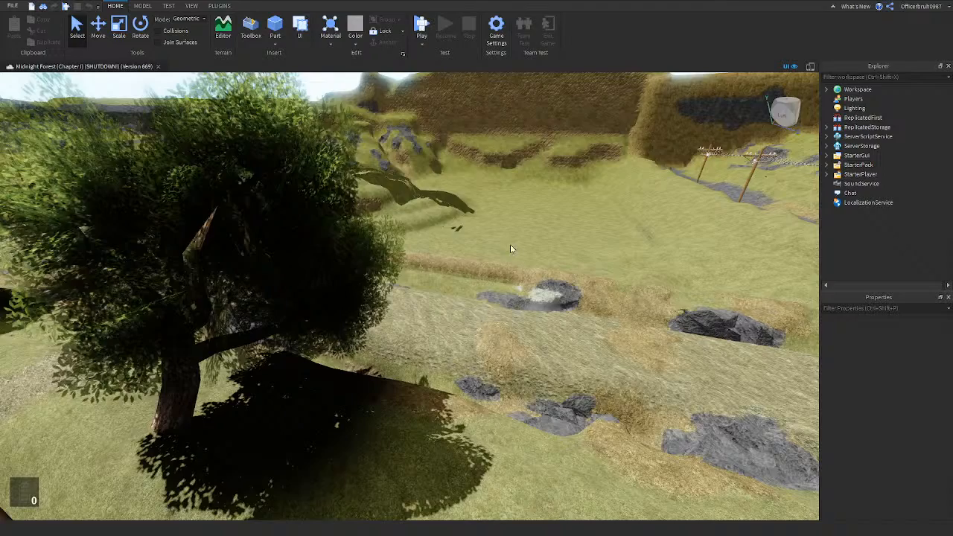
Explore the version 669 terrain from the large tree along the raised path and rocky ridges
right_drag(522, 243, 527, 260)
key(w)
key(a)
key(e)
key(w)
key(w)
key(w)
right_drag(434, 203, 407, 216)
key(w)
key(w)
key(w)
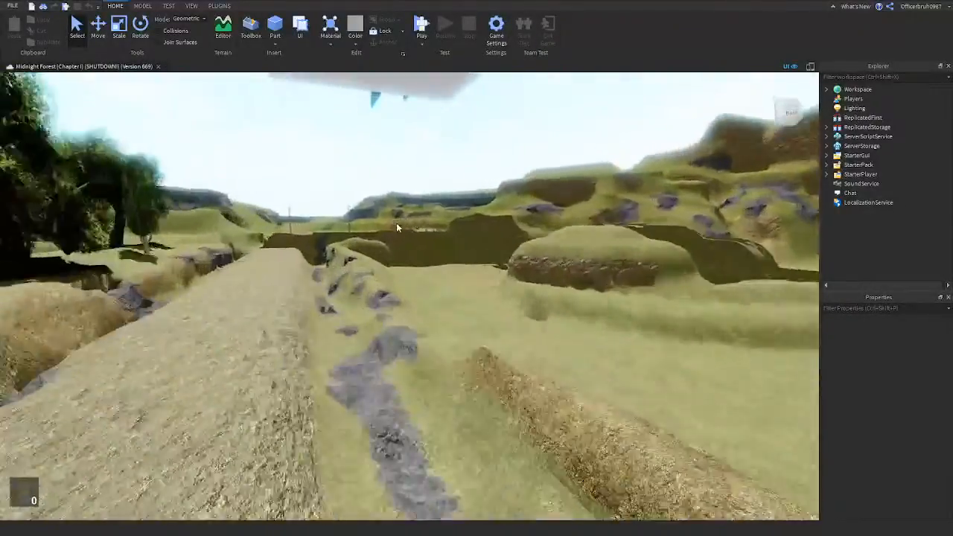
key(w)
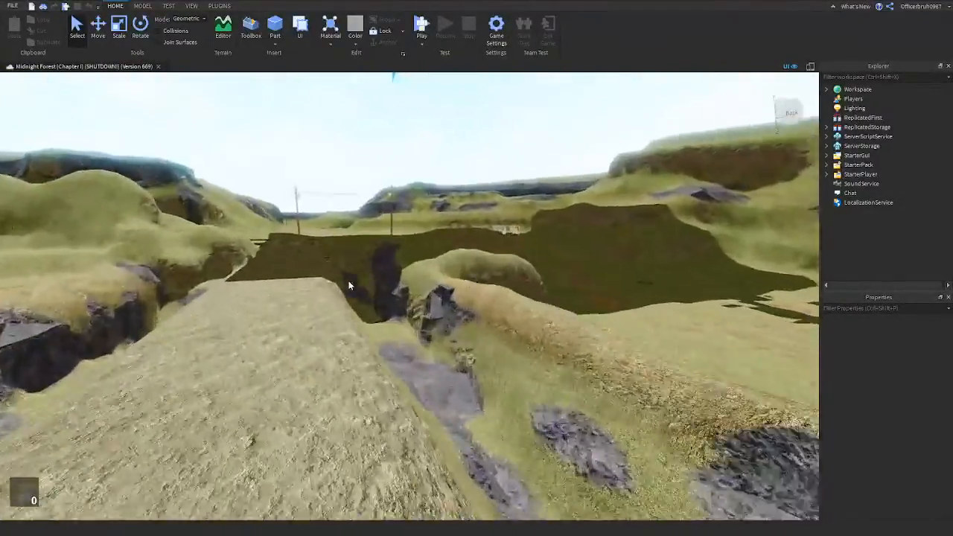
Look around the rest of the terrain, then select the large floating white platform and frame it in the view
right_drag(348, 282, 658, 274)
key(w)
key(w)
key(w)
click(439, 353)
key(d)
right_drag(662, 180, 662, 181)
key(f)
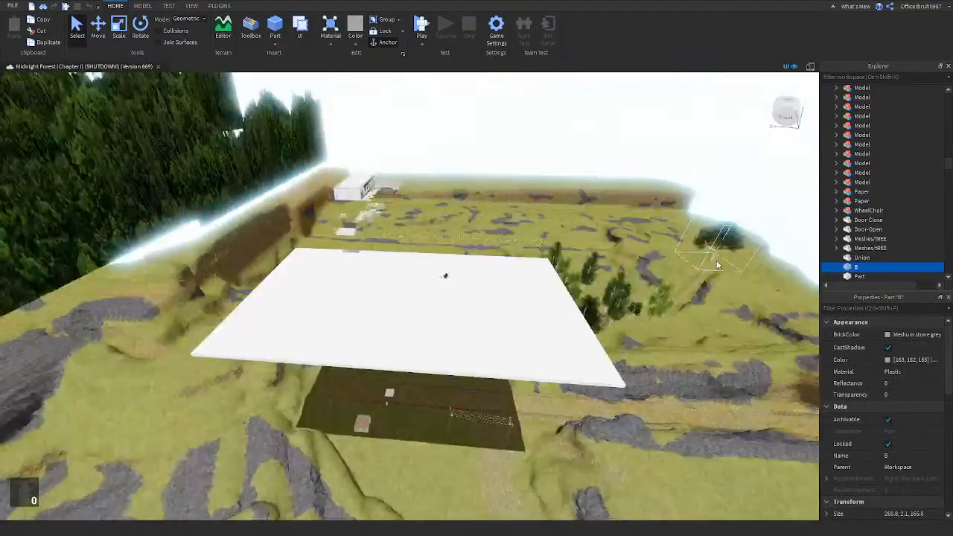
Examine the black office chair on the floating white platform from close range
right_drag(475, 345, 459, 310)
key(w)
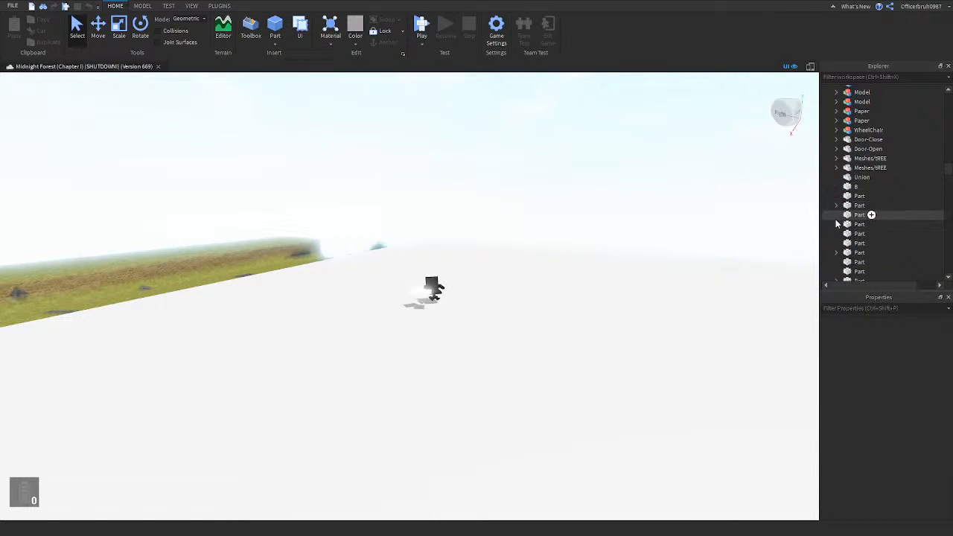
scroll(845, 252, down, 3)
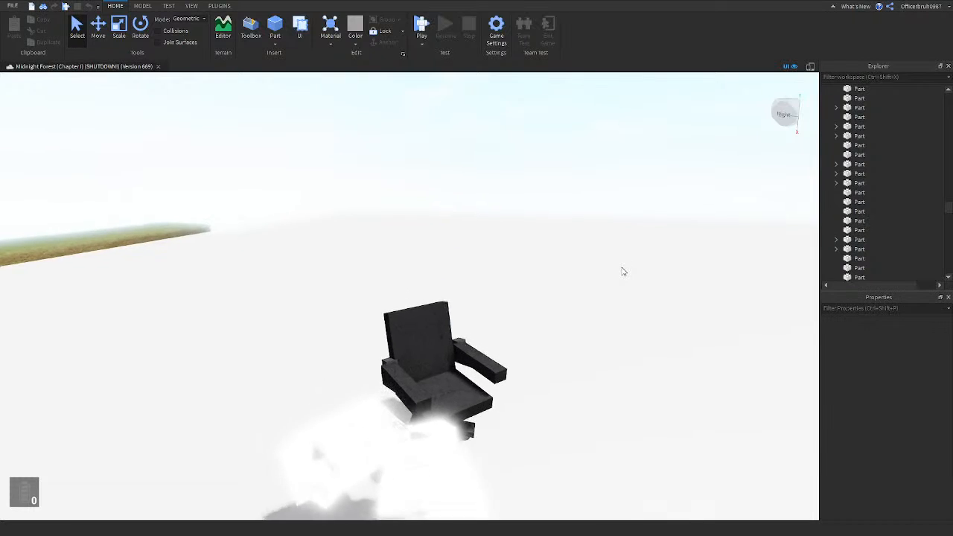
key(w)
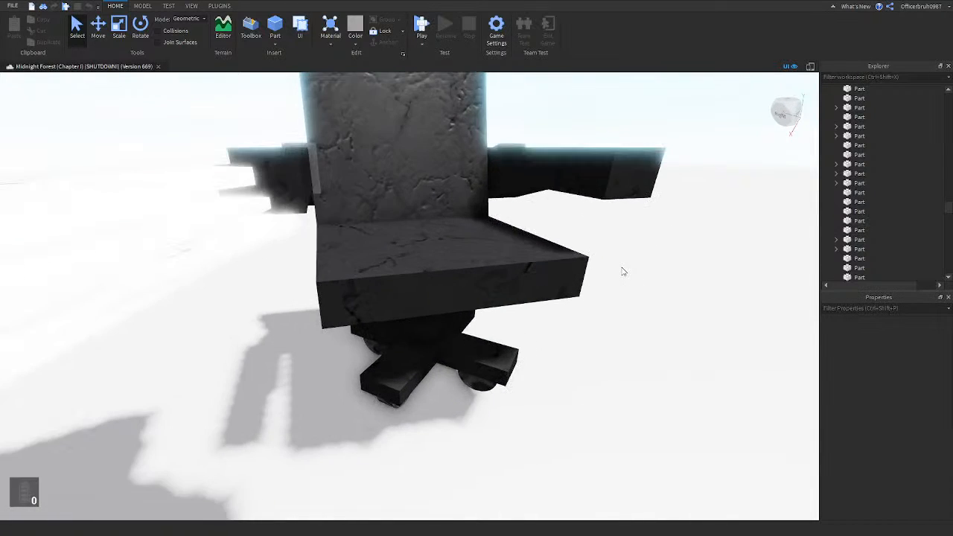
key(s)
right_drag(623, 272, 664, 199)
key(s)
Examine the front of the white store with its boarded-up windows and bare plants
key(w)
key(w)
key(w)
key(a)
key(e)
key(s)
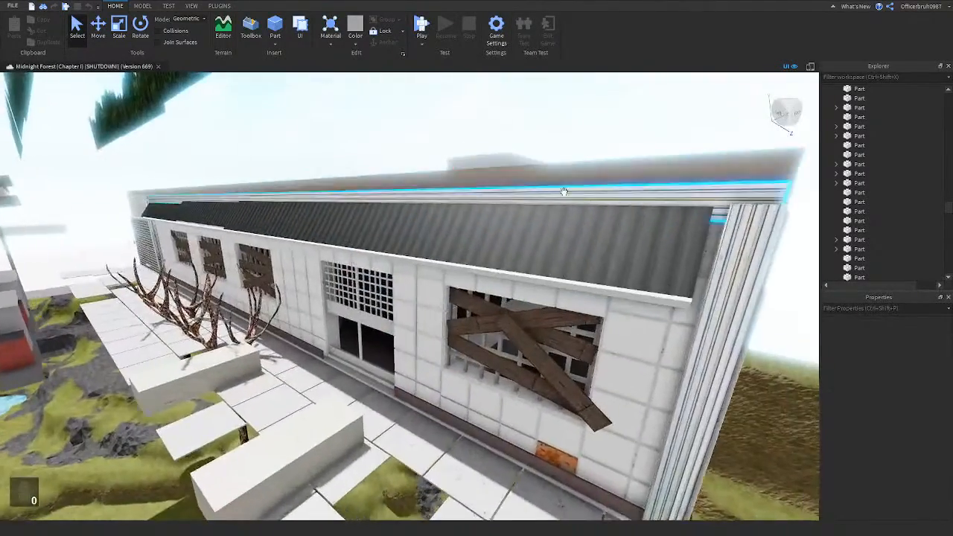
key(e)
key(e)
right_drag(538, 239, 538, 239)
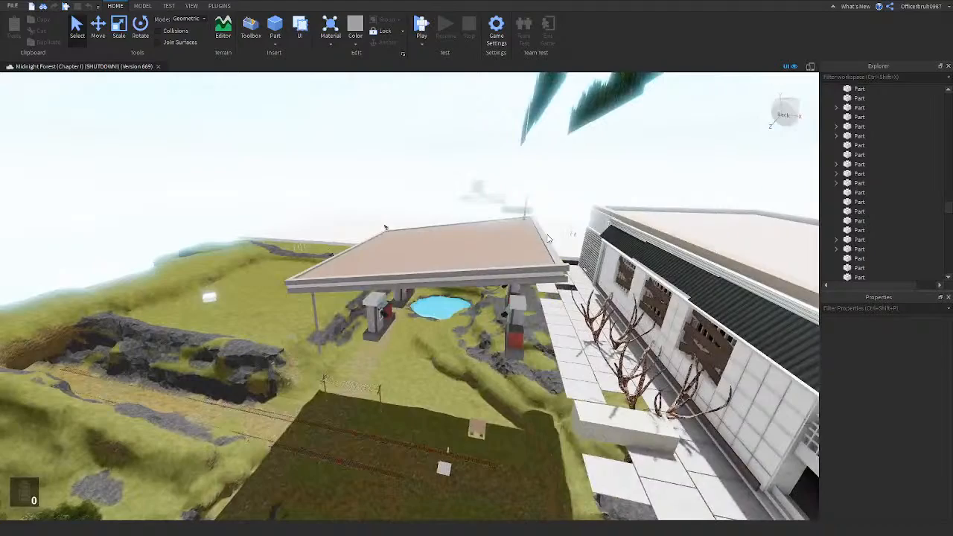
Inspect the fuel pump canopy beside the store from above, along with the fields beyond it
key(w)
key(e)
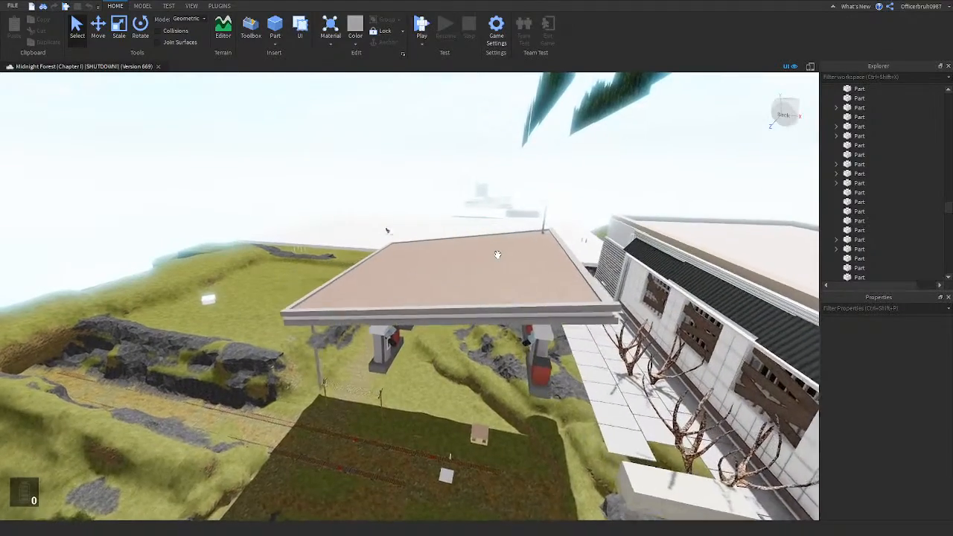
key(e)
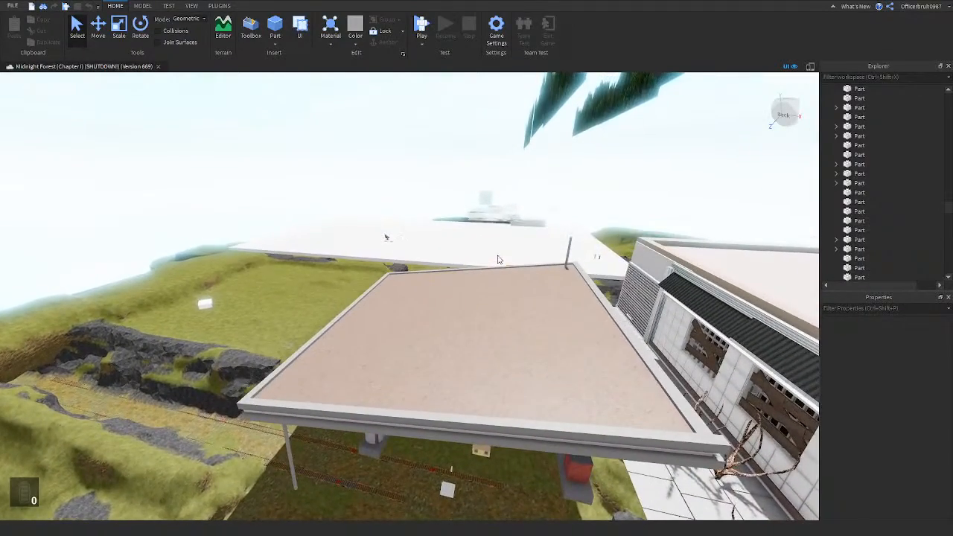
right_drag(494, 262, 480, 264)
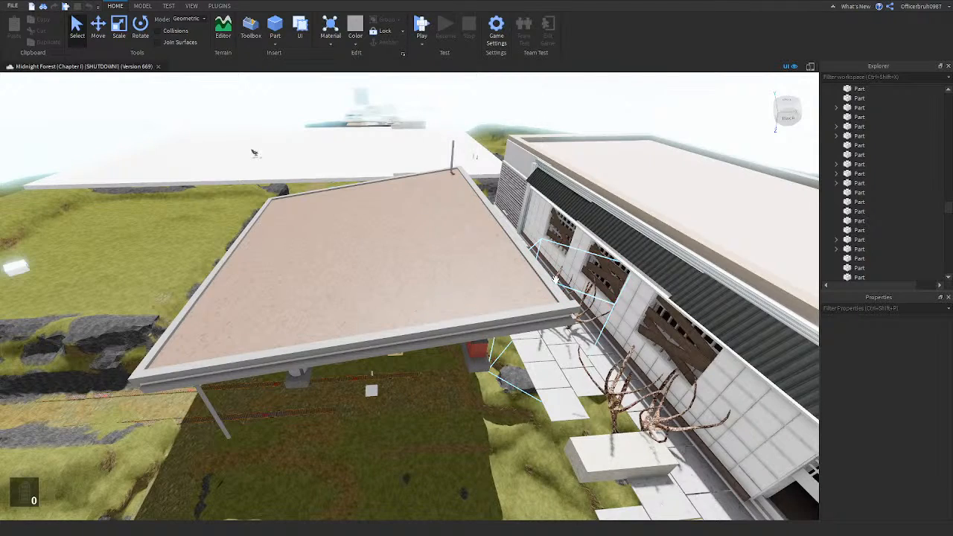
key(w)
right_drag(555, 280, 556, 279)
key(w)
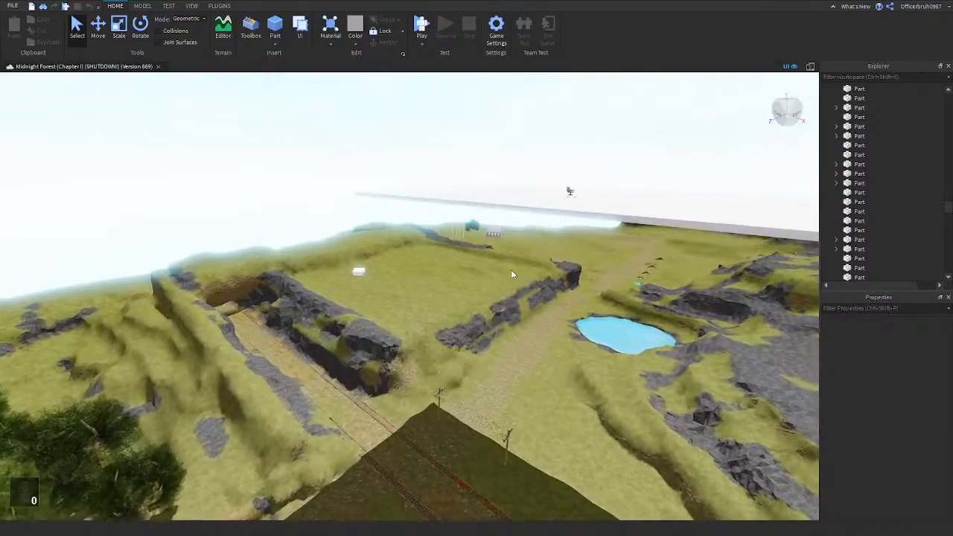
Select the distant brown house with the brick chimney and examine it and its surroundings from close range
click(491, 230)
key(f)
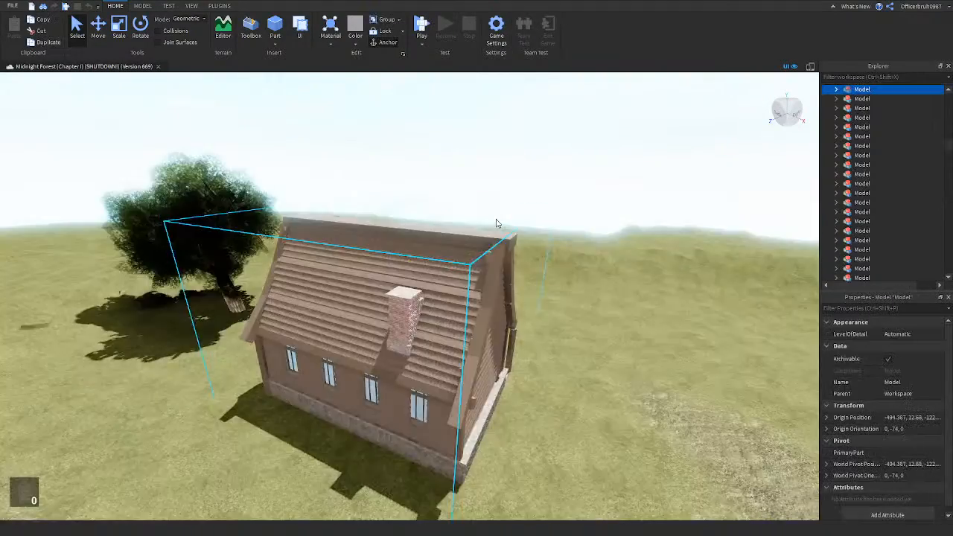
right_drag(496, 223, 479, 318)
key(w)
key(w)
key(w)
key(w)
key(w)
scroll(479, 318, down, 5)
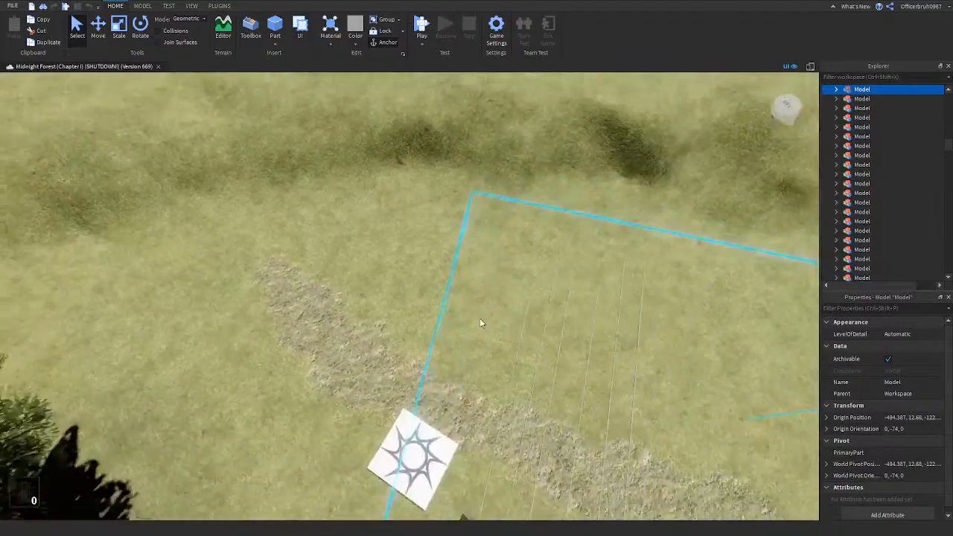
Clear the house selection and survey the map from the rocky ground overlooking the grassy field
click(374, 314)
right_drag(374, 314, 415, 287)
scroll(387, 260, down, 2)
right_drag(364, 238, 528, 288)
key(w)
key(w)
key(w)
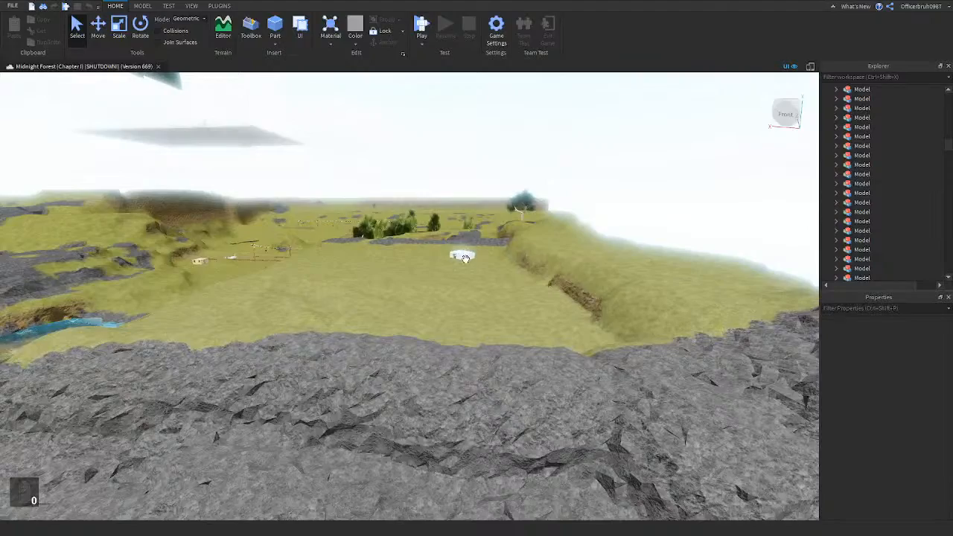
Select the white block on the grassy field, inspect it up close, and clear the selection
click(464, 258)
key(f)
right_drag(466, 258, 472, 257)
key(a)
key(w)
right_drag(317, 414, 378, 449)
click(378, 449)
Survey the grassy field, the group of trees, and the rocky trench with the train tracks
key(w)
key(s)
key(s)
key(w)
key(w)
key(w)
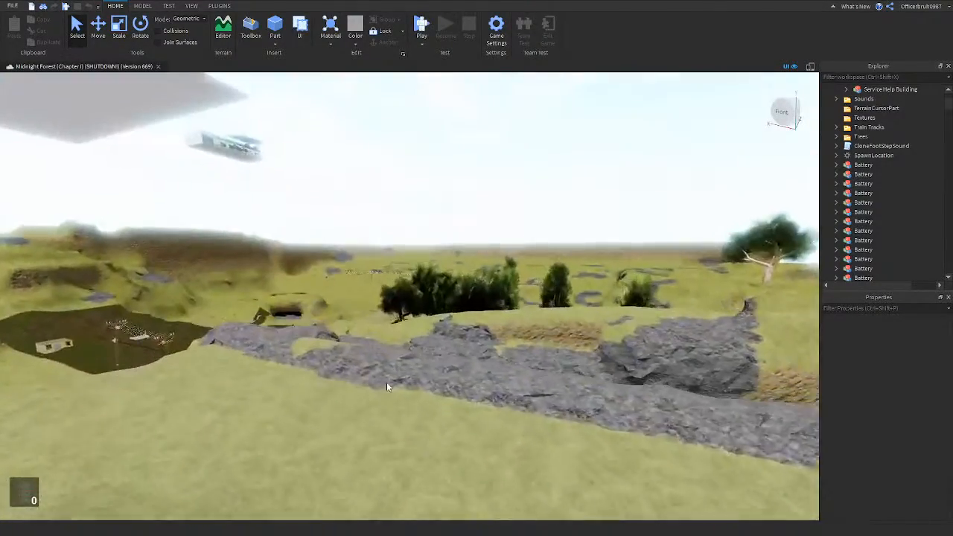
key(e)
right_drag(386, 386, 459, 518)
key(w)
right_drag(591, 457, 617, 460)
key(w)
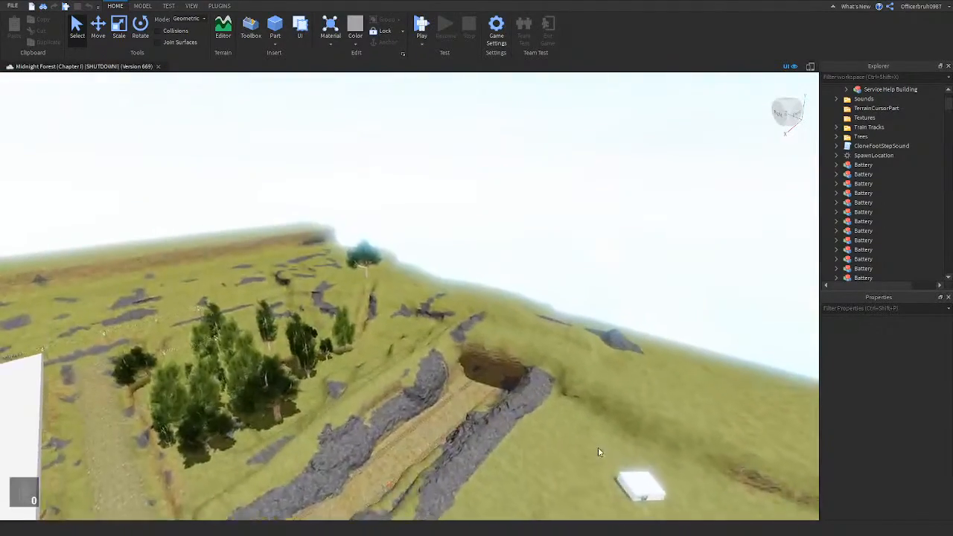
key(w)
right_drag(489, 452, 473, 434)
key(w)
key(s)
key(e)
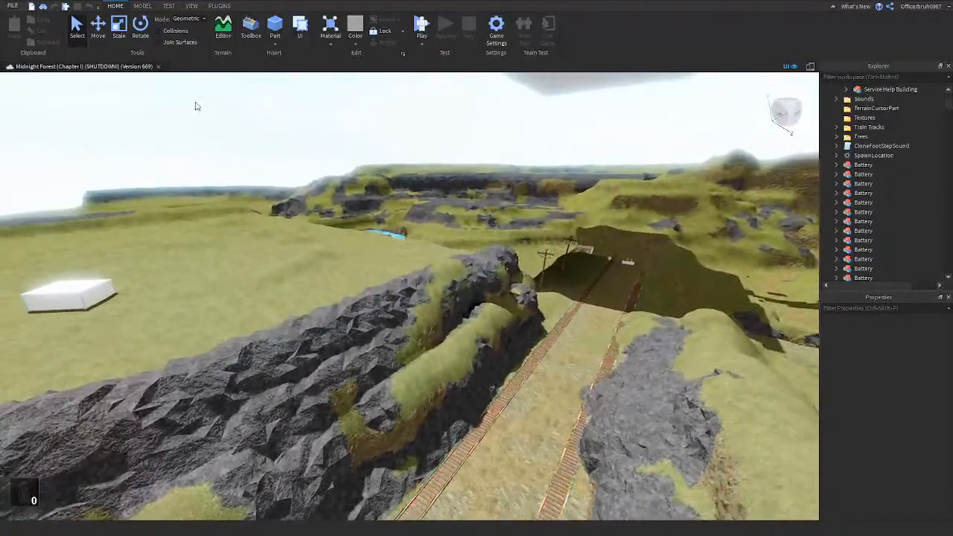
Close version 669 without saving its changes and return to the version history list
click(13, 6)
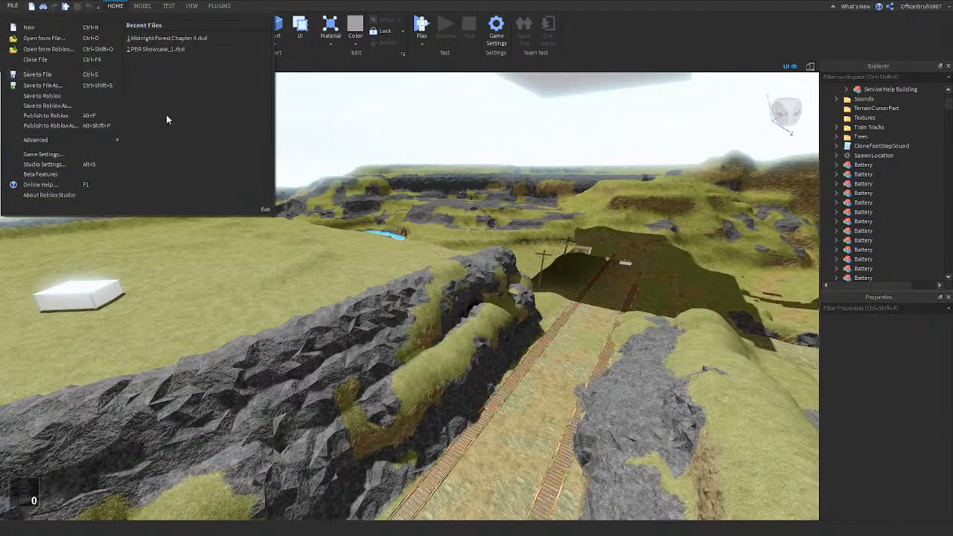
click(266, 210)
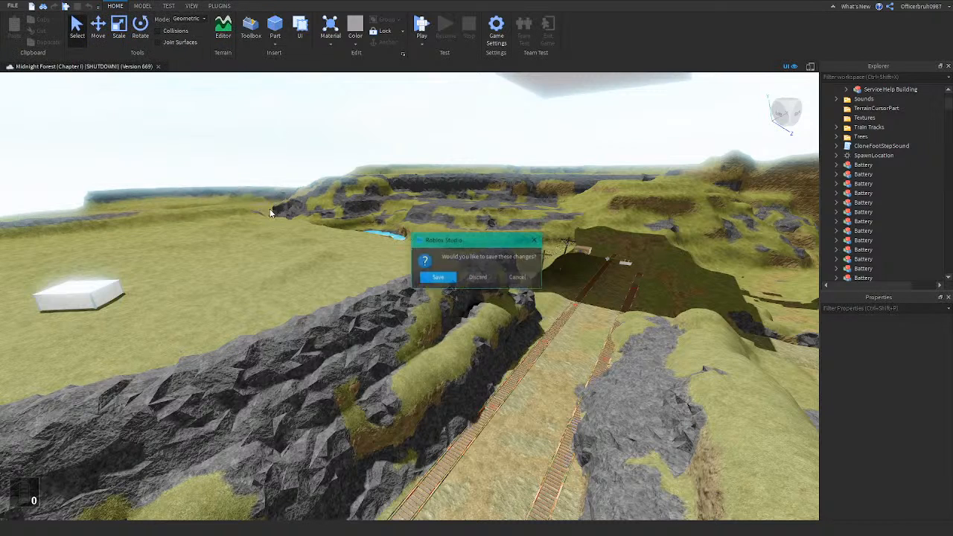
click(486, 279)
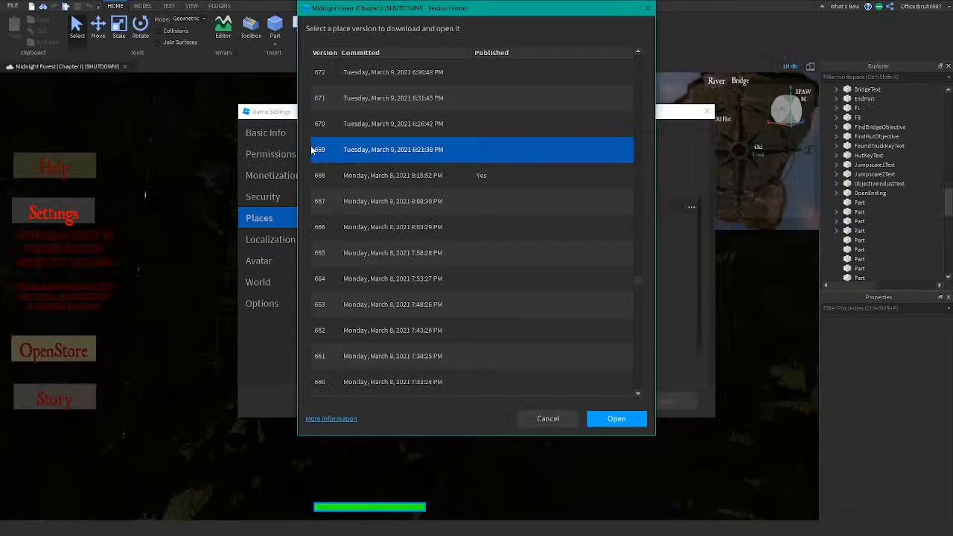
Close the version history and game settings without changes and exit Roblox Studio
click(562, 423)
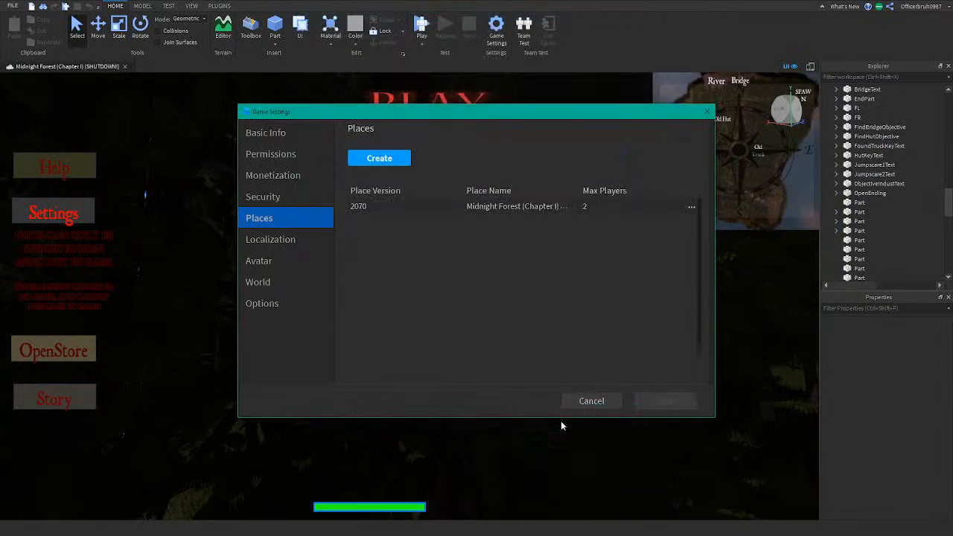
click(602, 403)
click(10, 5)
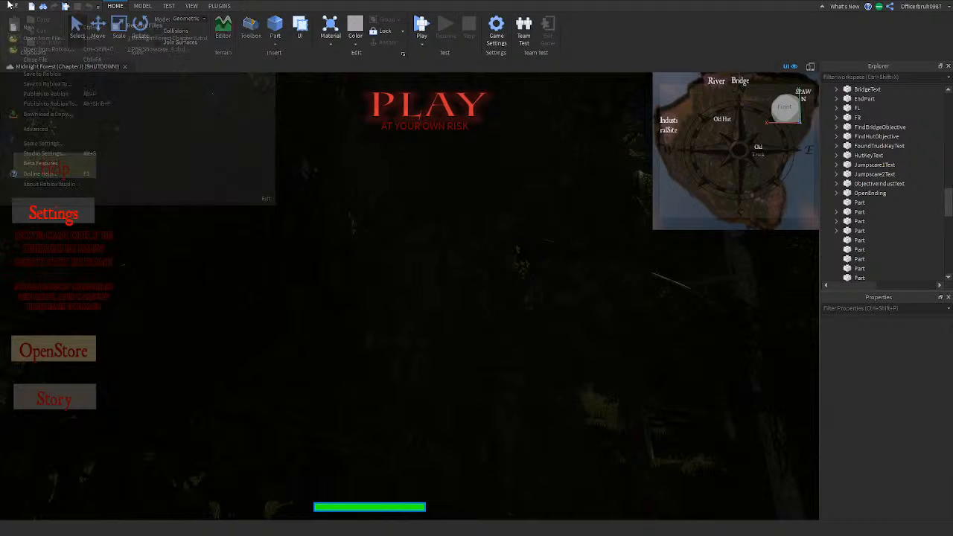
click(268, 202)
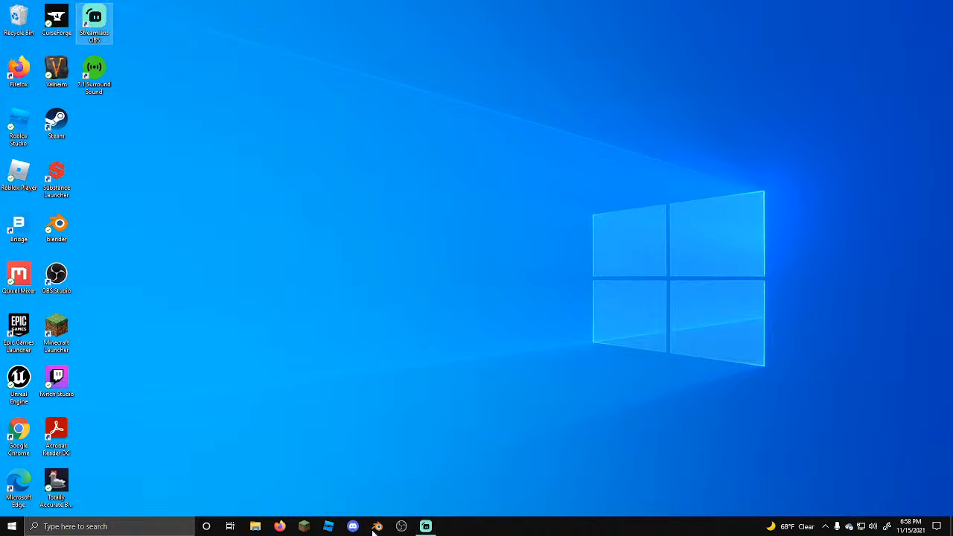
Reopen Roblox Studio and archive Midnight forest, Midnight Forest (Chapter I), Midnight Forest (beta) and Place Number: 16 from the recent games
click(329, 526)
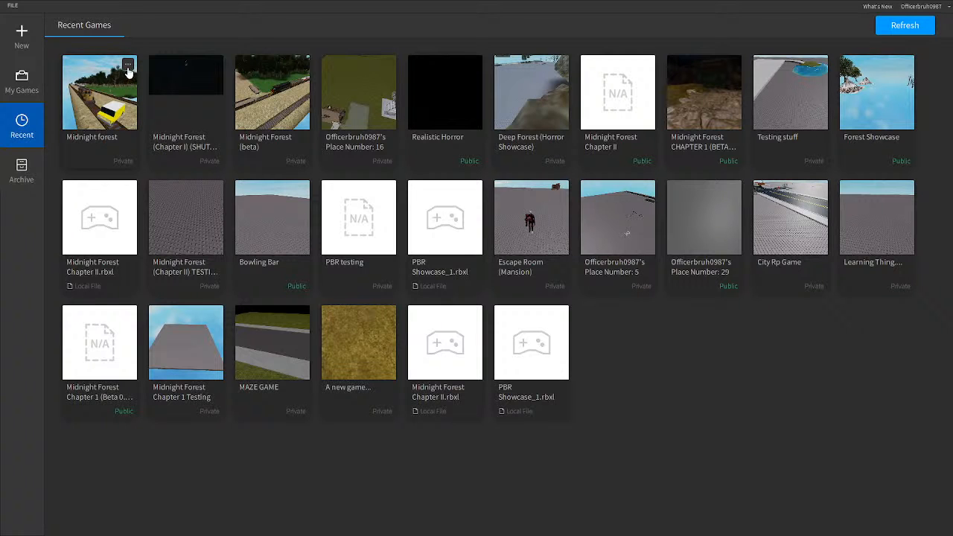
click(97, 160)
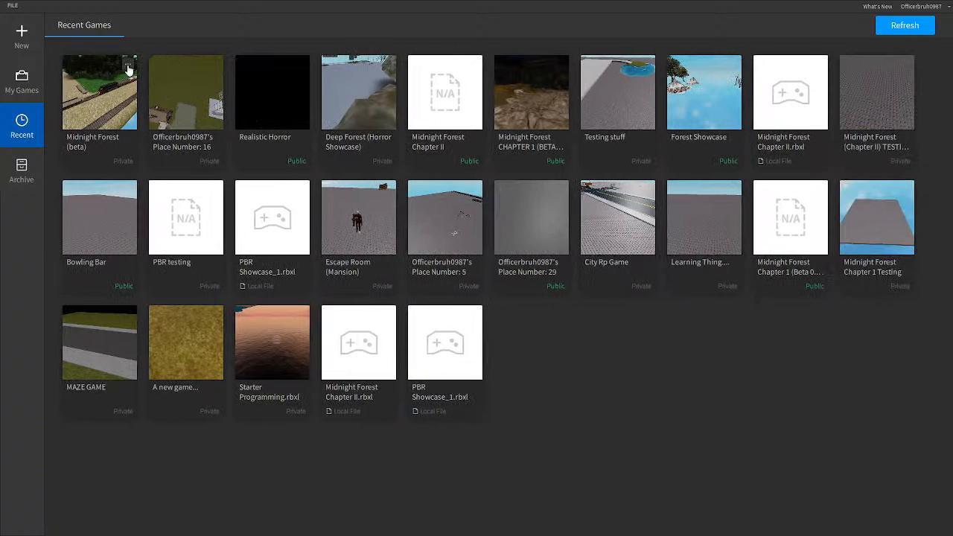
click(127, 64)
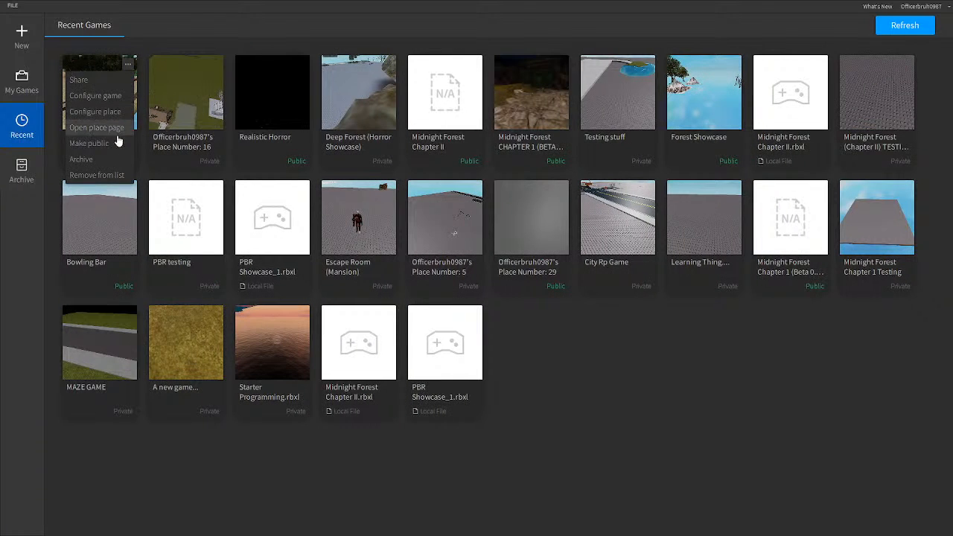
click(103, 160)
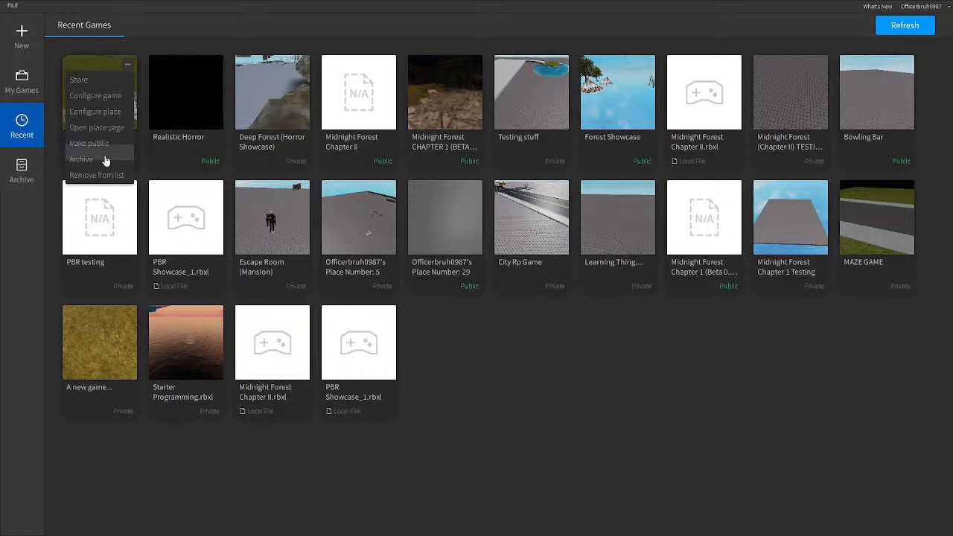
click(104, 159)
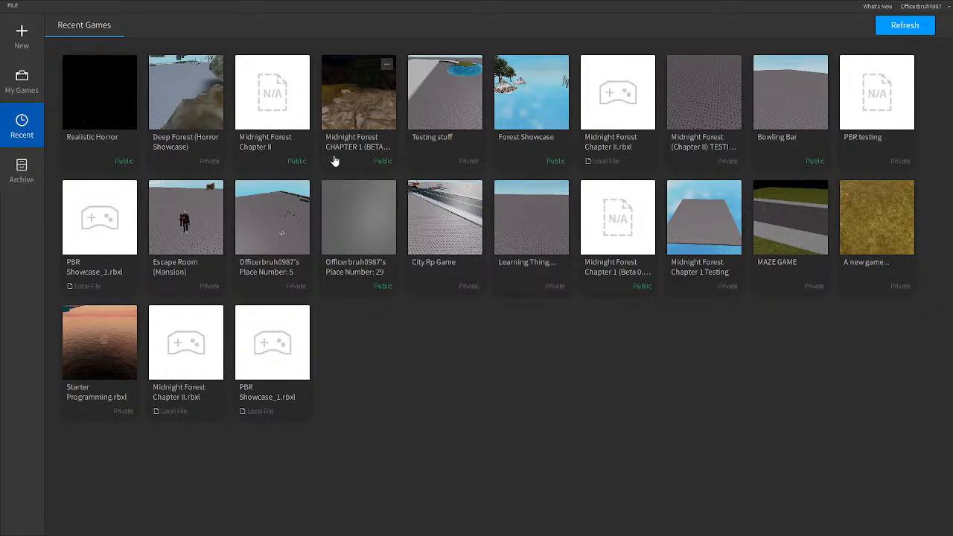
Open Midnight Forest Chapter II from the recent games and survey its baseplate of flags and vehicles
click(251, 106)
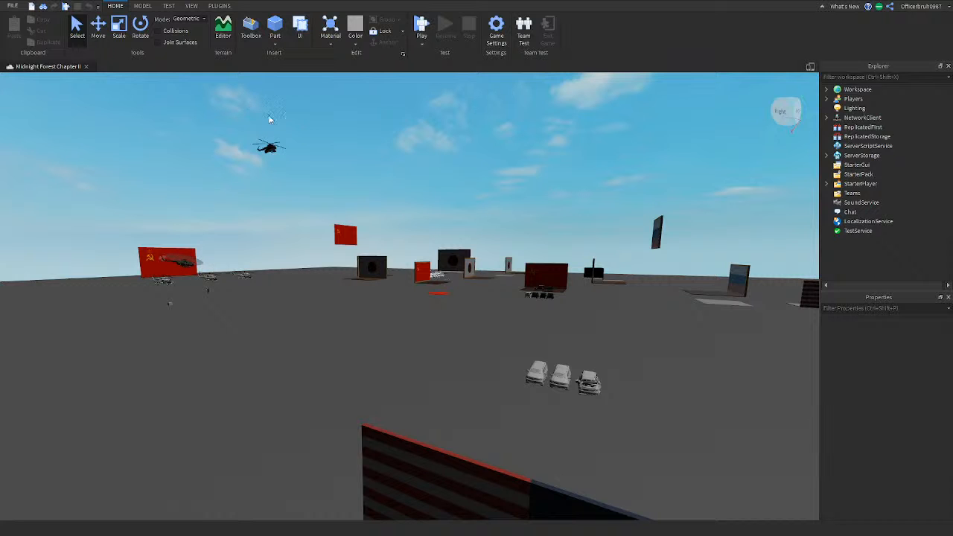
right_drag(370, 231, 370, 230)
right_drag(367, 265, 363, 253)
key(w)
key(a)
key(w)
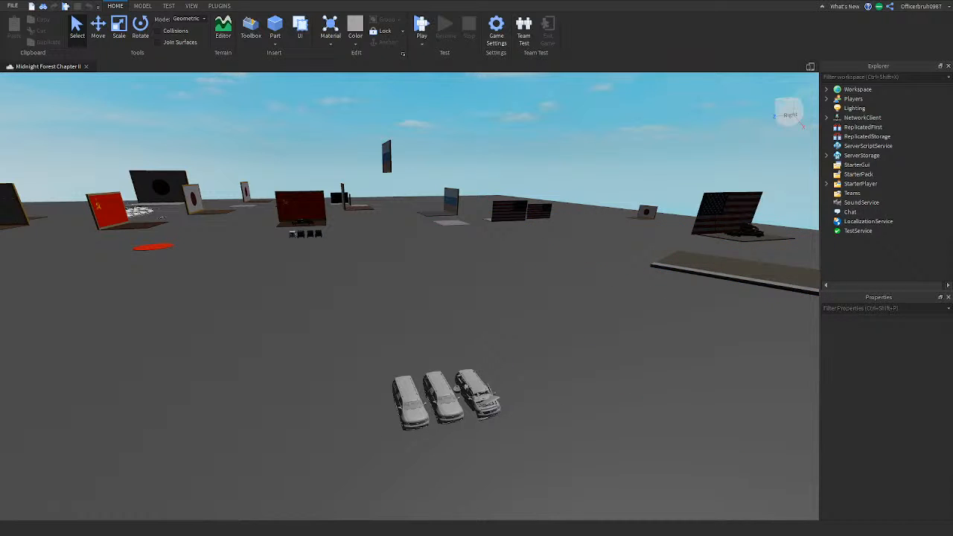
Inspect the wrecked car with the open hood up close, including its seats and steering wheel
right_drag(464, 445, 469, 464)
key(w)
key(w)
key(w)
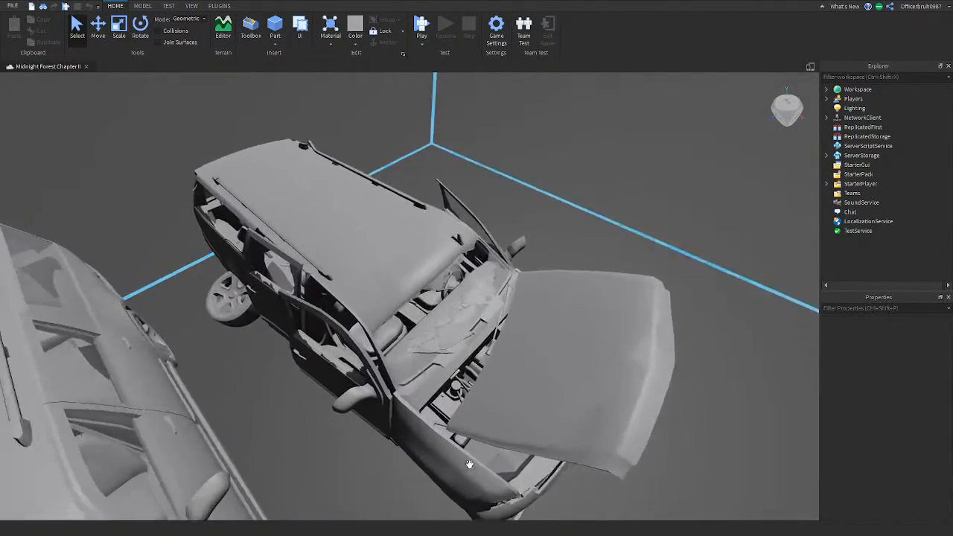
key(s)
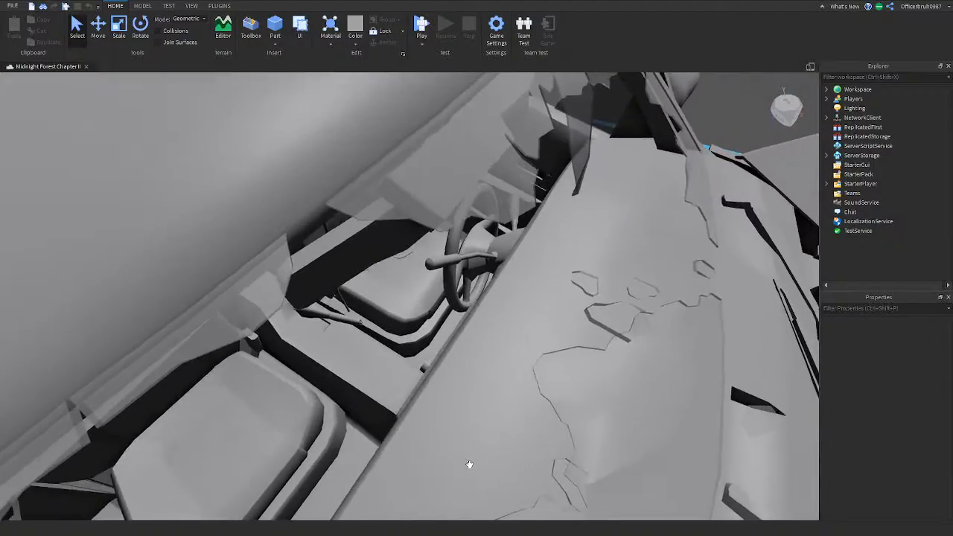
key(w)
key(d)
right_drag(469, 464, 262, 520)
Survey the flags, helicopters and vehicles spread across the baseplate from farther back
key(w)
key(a)
key(a)
key(w)
key(e)
key(e)
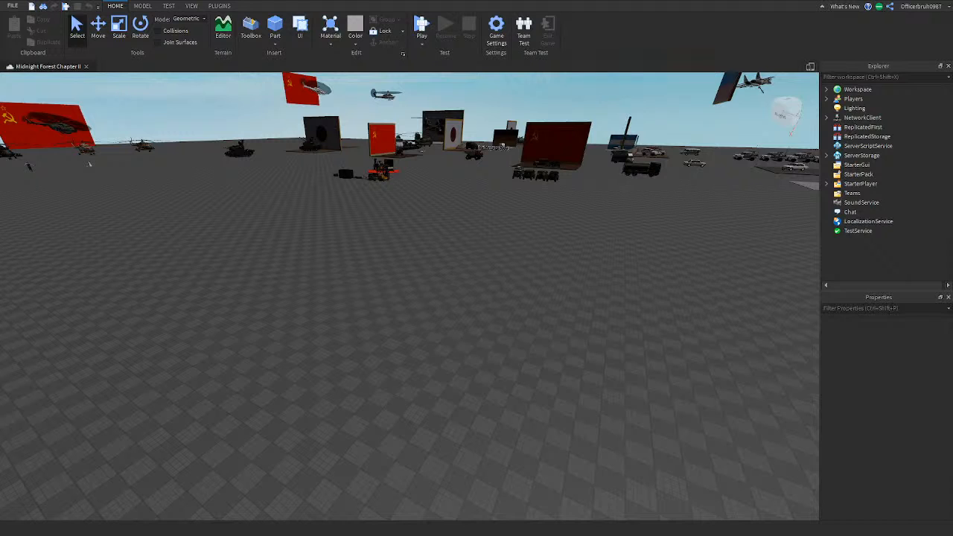
right_drag(370, 326, 369, 327)
Show the drafts and team chat of Midnight Forest Chapter II, check them, and hide both again
click(191, 5)
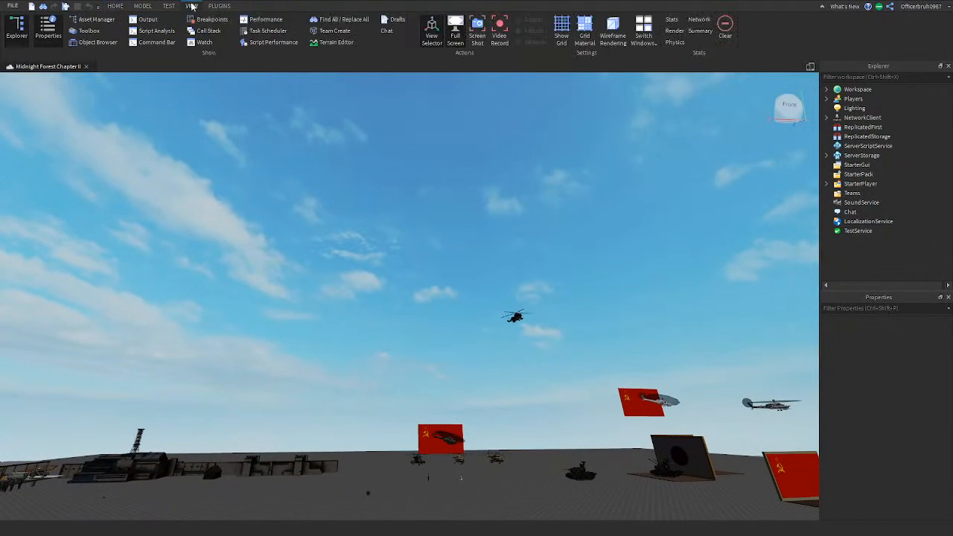
click(390, 21)
click(386, 32)
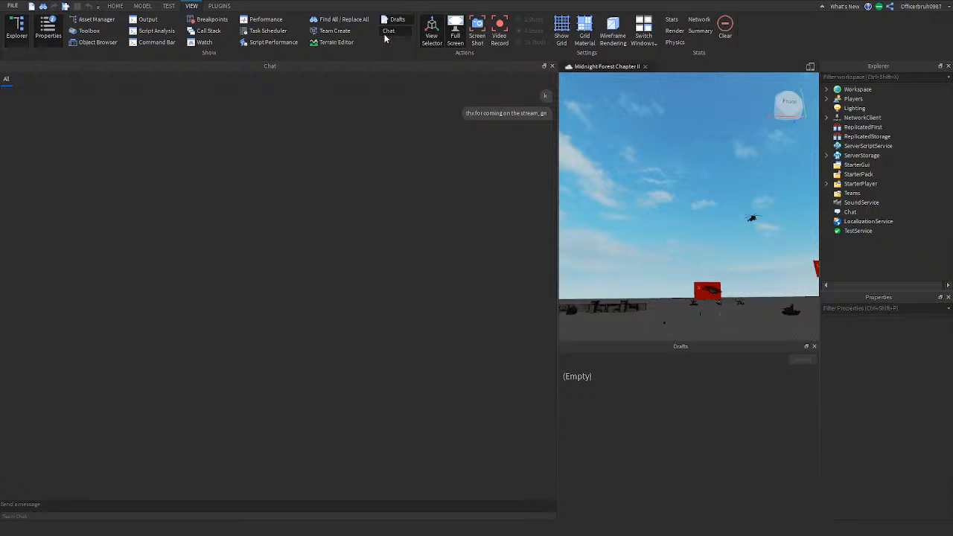
click(386, 31)
click(390, 21)
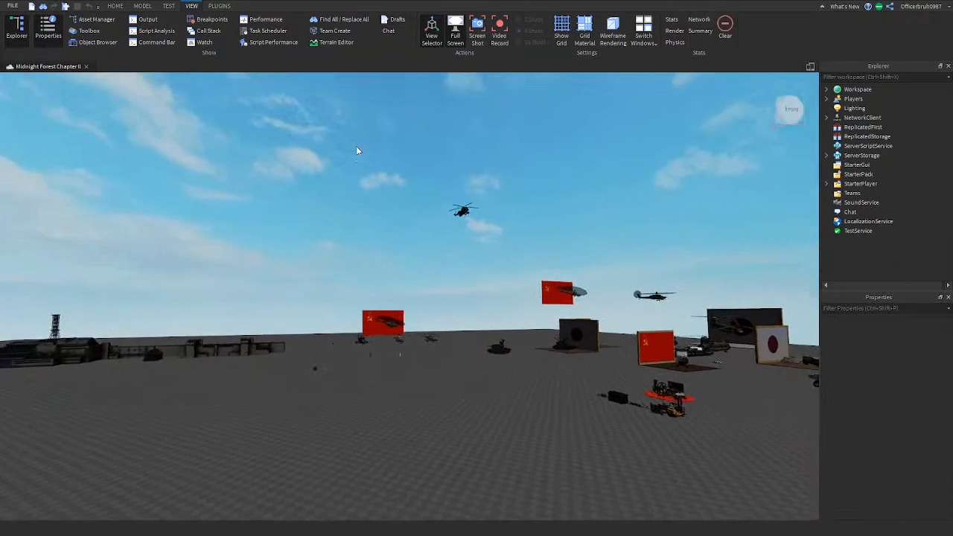
Fly over the Chapter II baseplate and survey its helicopters, flag boards and industrial buildings
middle_drag(371, 149, 373, 156)
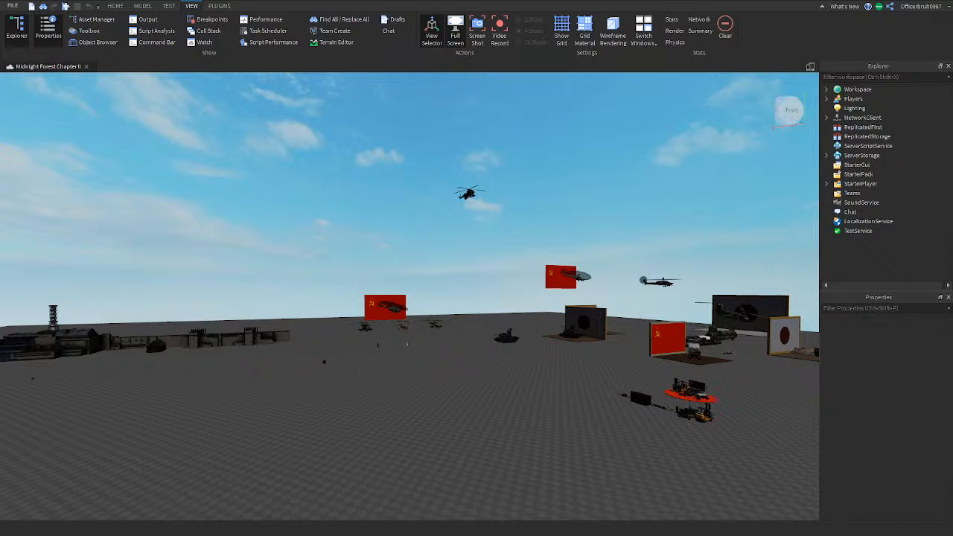
right_drag(421, 262, 436, 234)
key(w)
scroll(445, 233, up, 8)
scroll(445, 233, down, 3)
scroll(444, 233, up, 6)
scroll(443, 233, down, 6)
key(a)
Inspect the white SUV and the black vehicle beside it up close
right_drag(374, 234, 409, 226)
key(w)
key(w)
key(a)
key(d)
key(w)
key(s)
key(a)
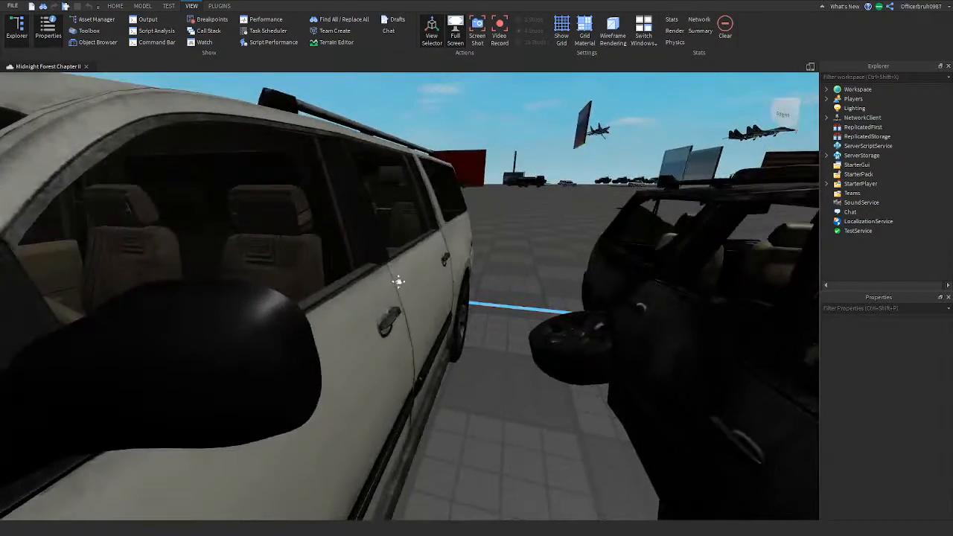
Survey the cranes, flag boards, parked buses and trees on the far side of the baseplate
scroll(389, 342, up, 5)
right_drag(387, 347, 390, 351)
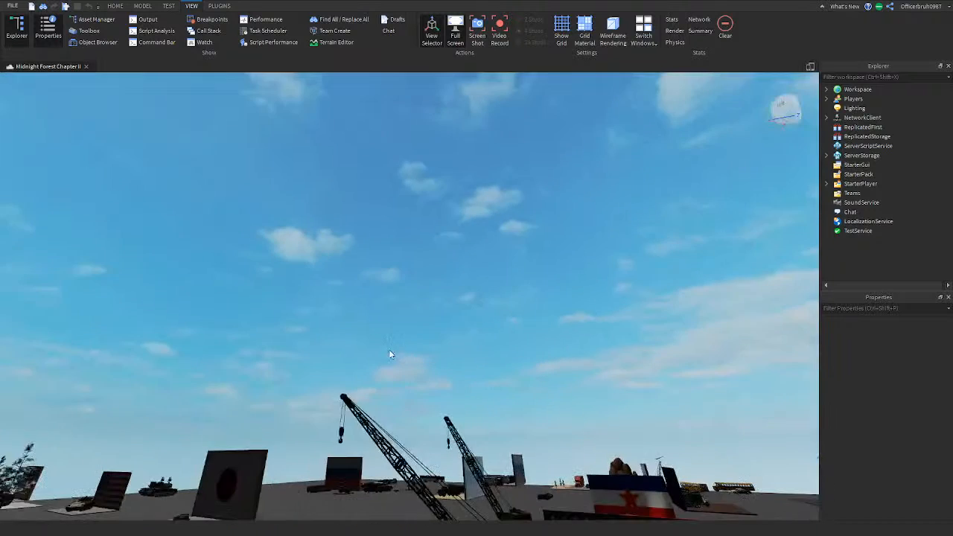
right_drag(473, 361, 473, 361)
key(a)
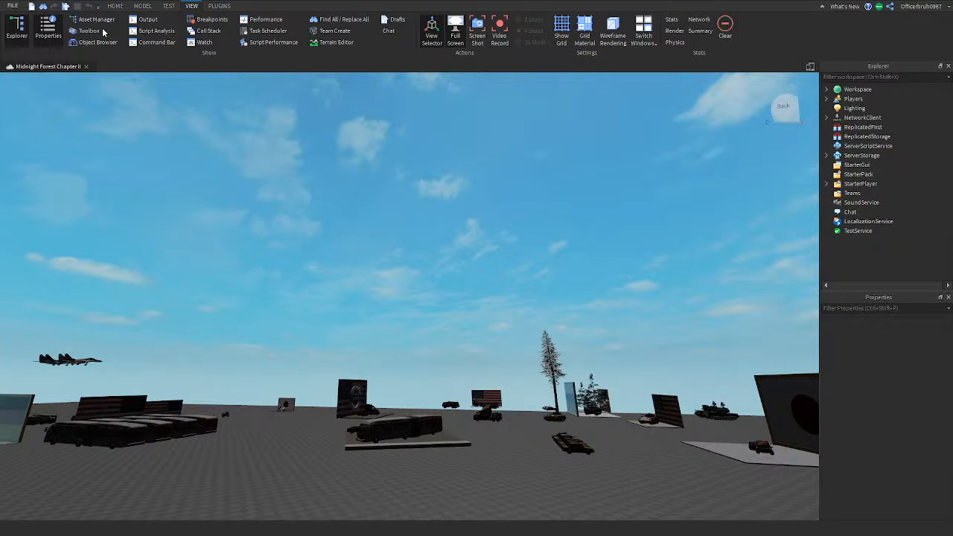
Save Midnight Forest Chapter II to Roblox and close the place
click(12, 6)
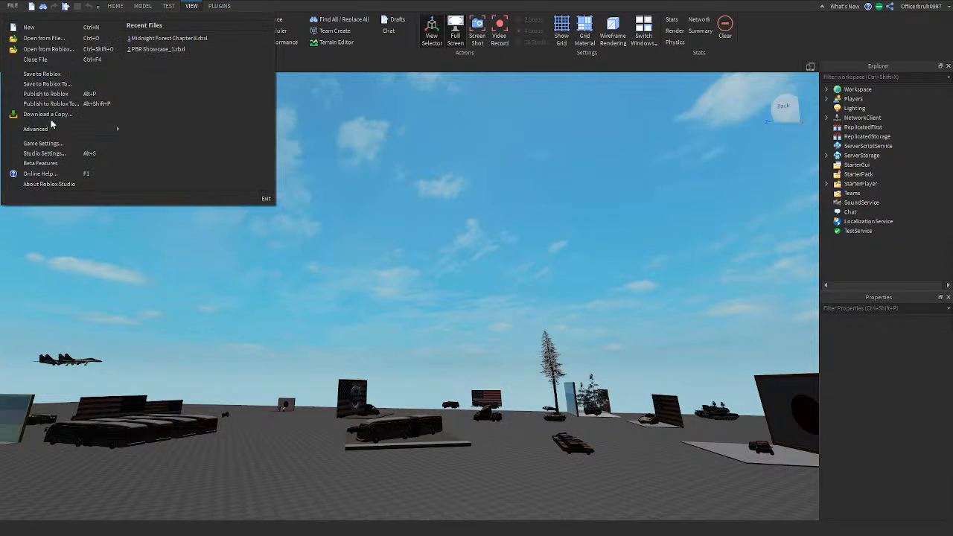
click(64, 71)
click(85, 66)
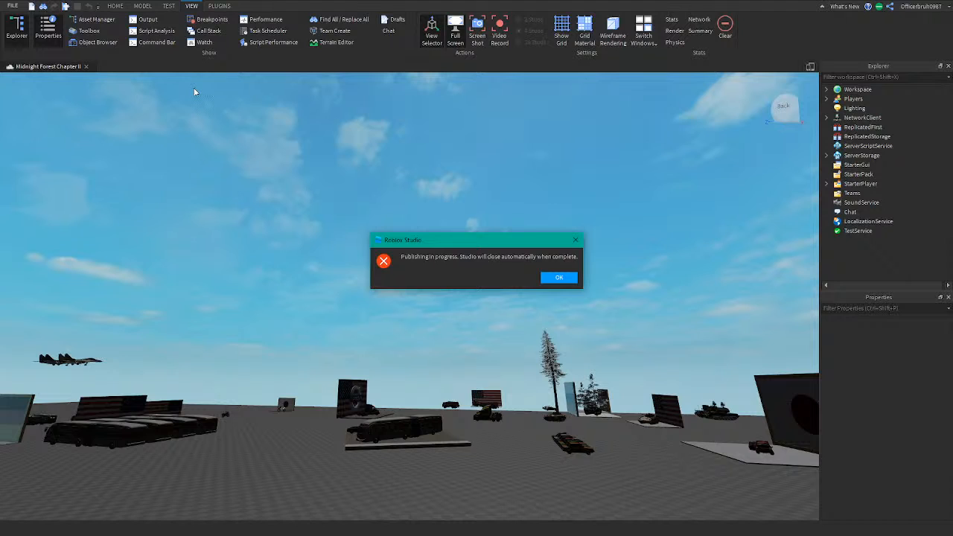
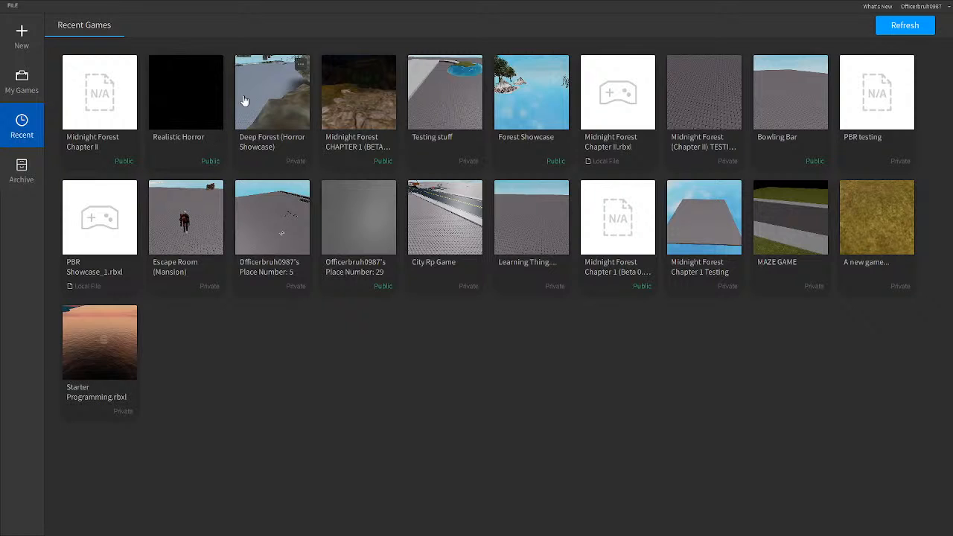
Open Deep Forest (Horror Showcase) from the recent games and move away from the large boulder
click(269, 108)
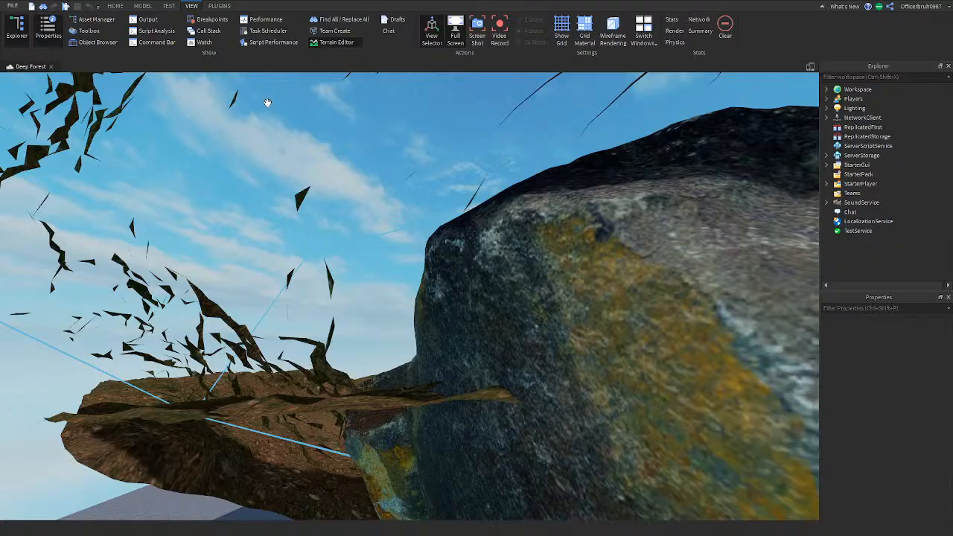
right_drag(323, 245, 323, 228)
key(e)
key(w)
key(w)
Explore the road, the rock arch over it, and the surrounding ferns, logs and boulders
click(348, 320)
right_drag(349, 289, 342, 283)
key(w)
key(w)
click(259, 229)
right_drag(259, 228, 255, 224)
key(w)
right_drag(300, 266, 299, 266)
key(s)
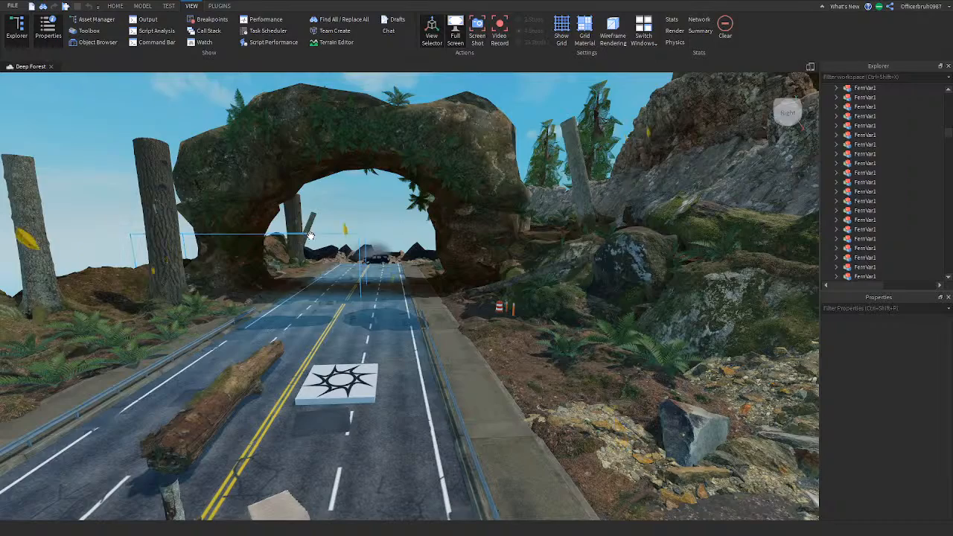
Survey the edge of the Deep Forest baseplate and approach the three shipping containers
right_drag(310, 235, 306, 225)
scroll(305, 225, down, 8)
scroll(343, 250, up, 3)
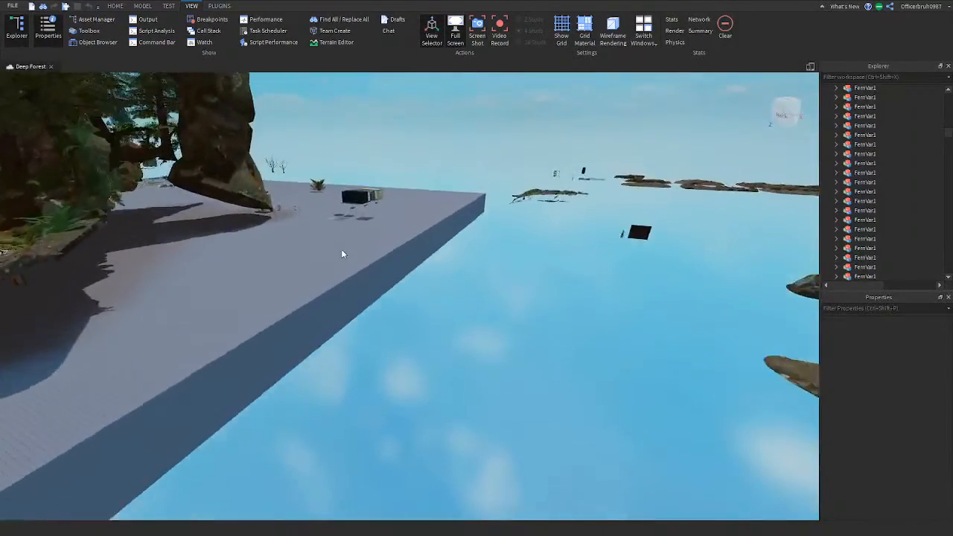
right_drag(294, 347, 269, 350)
scroll(270, 349, up, 3)
key(w)
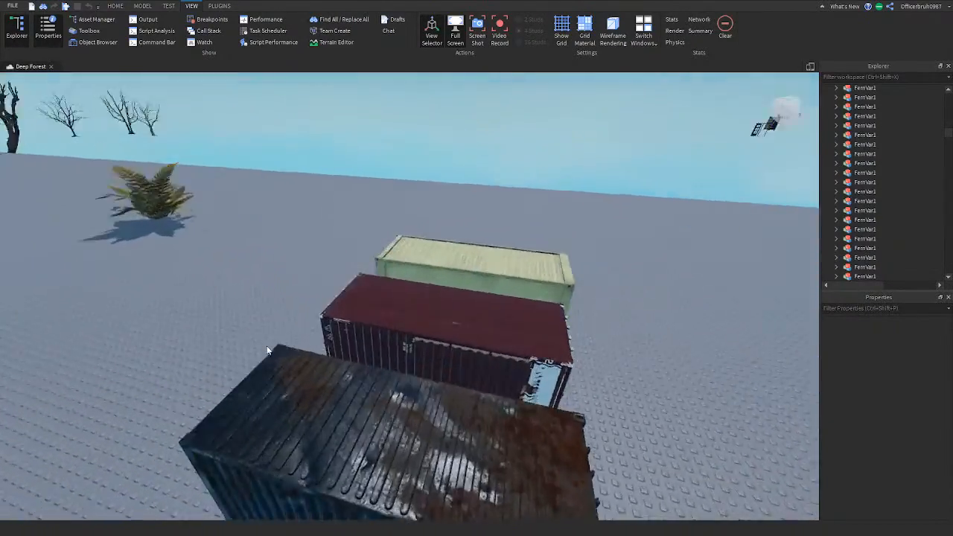
Inspect the rusty blue shipping container and the dark red one behind it up close
click(267, 345)
key(w)
right_drag(266, 346, 279, 330)
key(d)
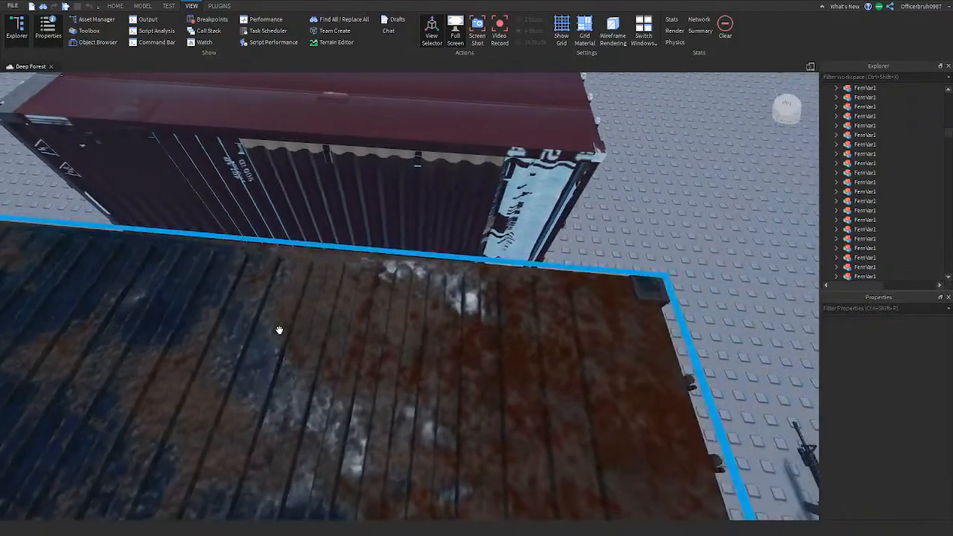
key(w)
key(a)
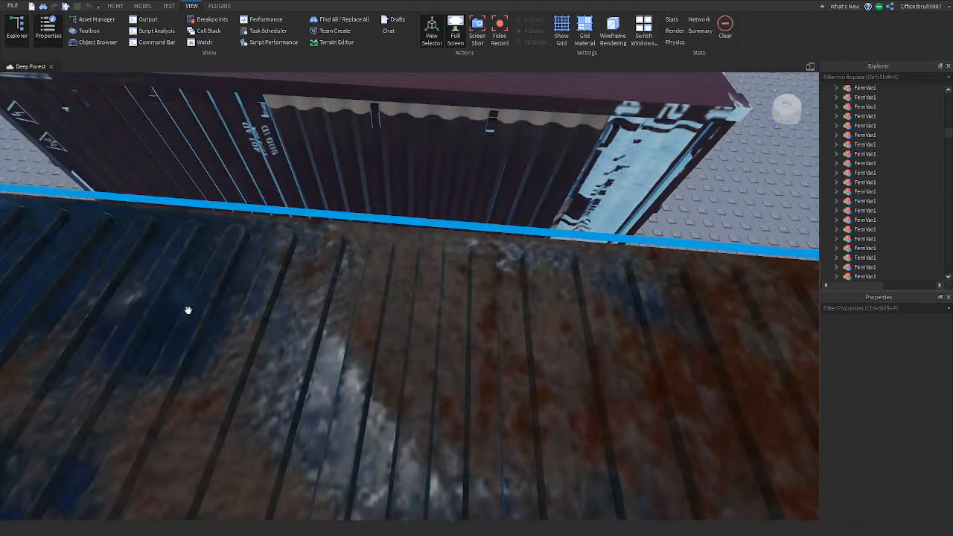
right_drag(186, 310, 209, 309)
Check the Deep Forest team chat, hide it, and survey the trees, rocks and plants on the baseplate
click(396, 32)
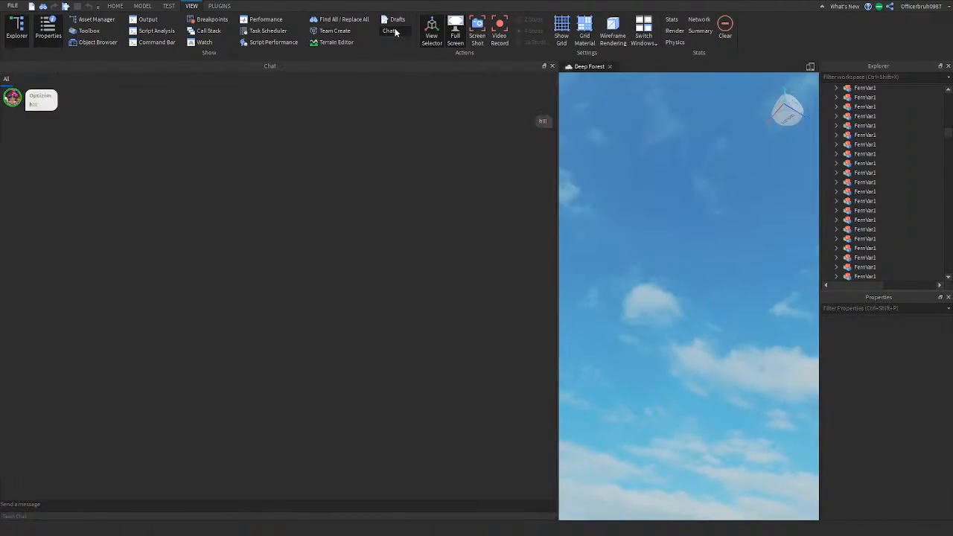
click(395, 32)
right_drag(505, 165, 503, 172)
key(e)
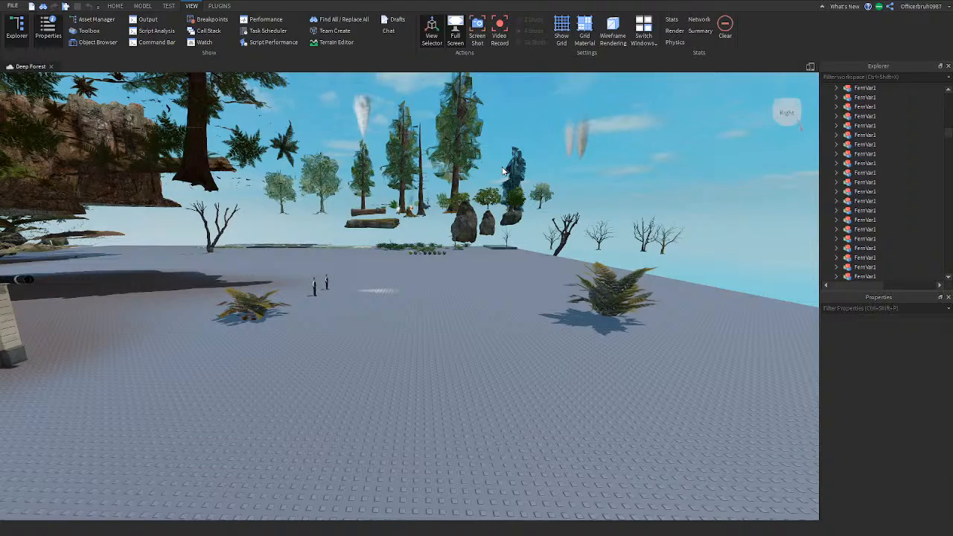
right_drag(481, 155, 480, 153)
Show the Deep Forest drafts together with the team chat and hide both again
click(396, 19)
click(389, 30)
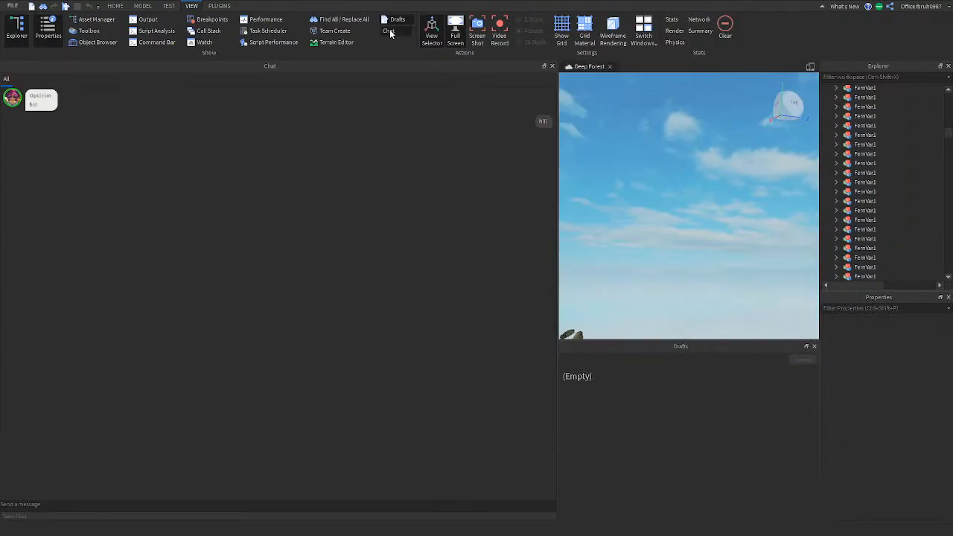
click(389, 30)
click(397, 20)
Survey the Deep Forest map from above and approach the broken road with the car on it
right_drag(420, 157, 419, 157)
key(e)
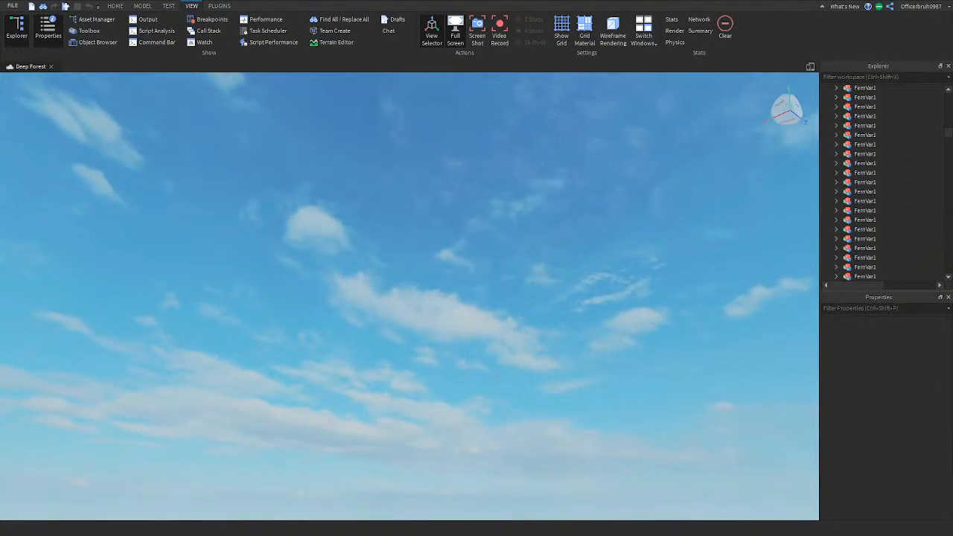
right_drag(347, 261, 342, 236)
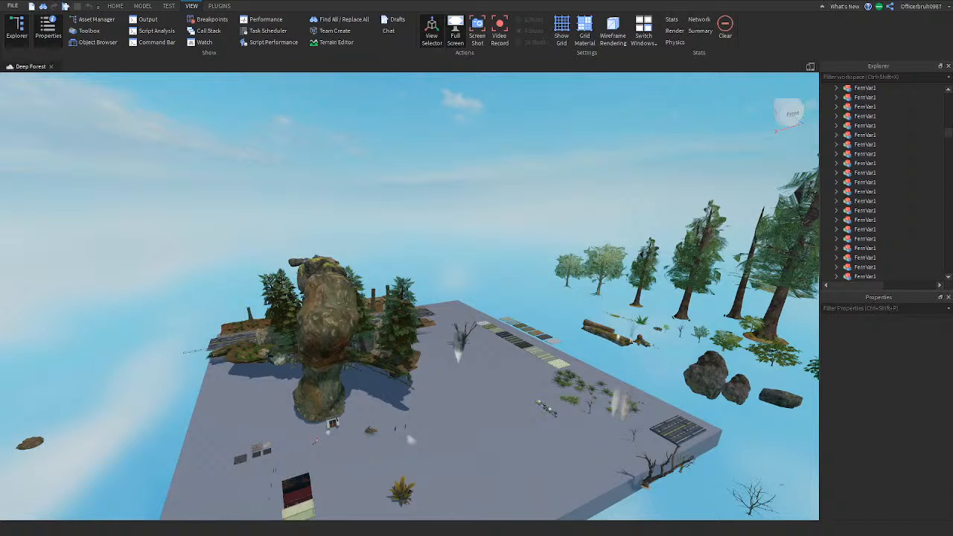
right_drag(534, 445, 310, 436)
key(w)
key(w)
key(w)
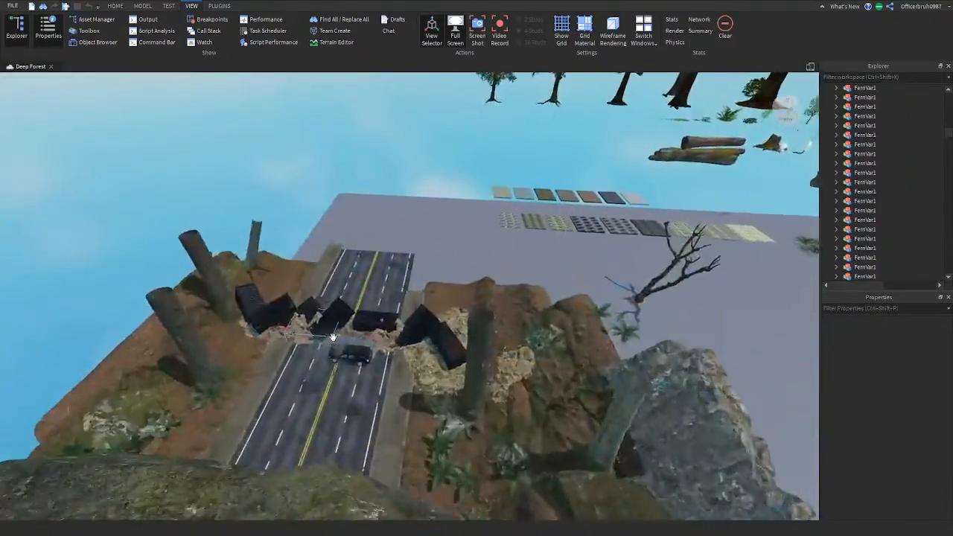
Survey the mossy hill, the shipping containers and the floating terrain pieces beyond the Deep Forest baseplate
right_drag(334, 336, 250, 419)
key(w)
key(w)
key(w)
key(a)
key(e)
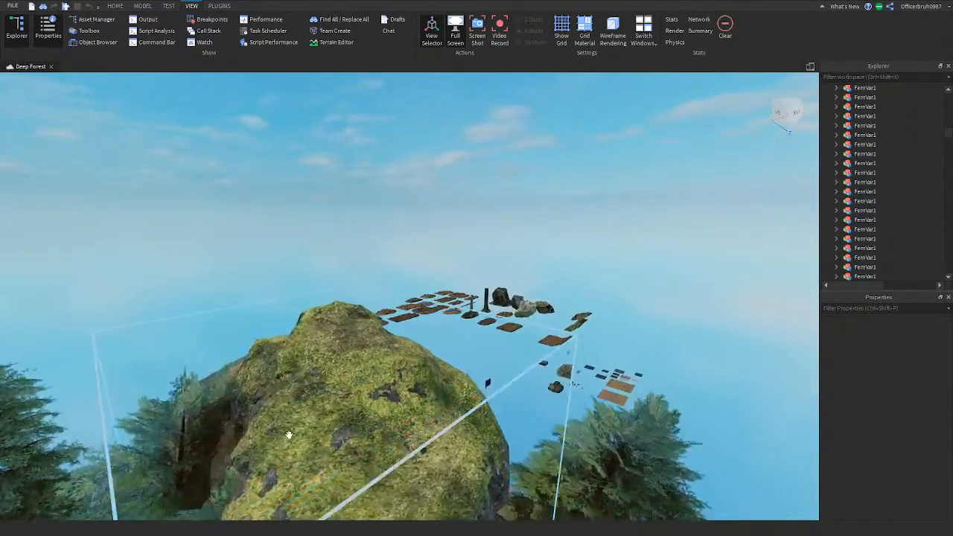
right_drag(285, 425, 278, 420)
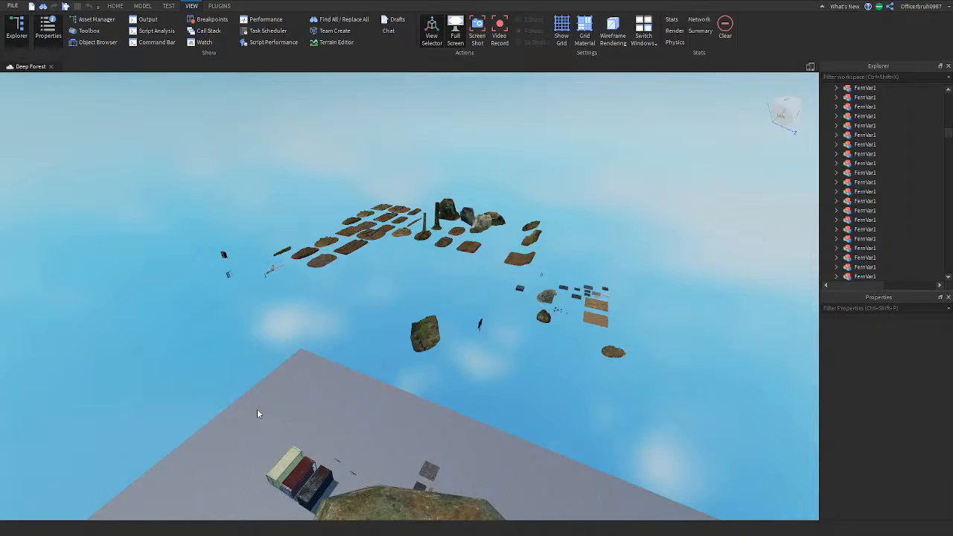
right_drag(347, 383, 318, 360)
key(s)
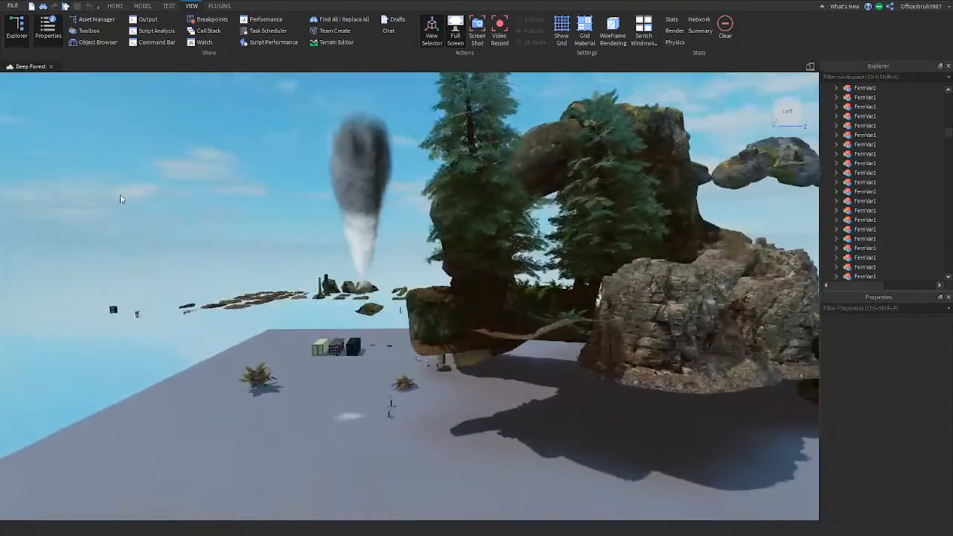
Check the Deep Forest team chat once more and hide it again
key(w)
key(e)
click(388, 31)
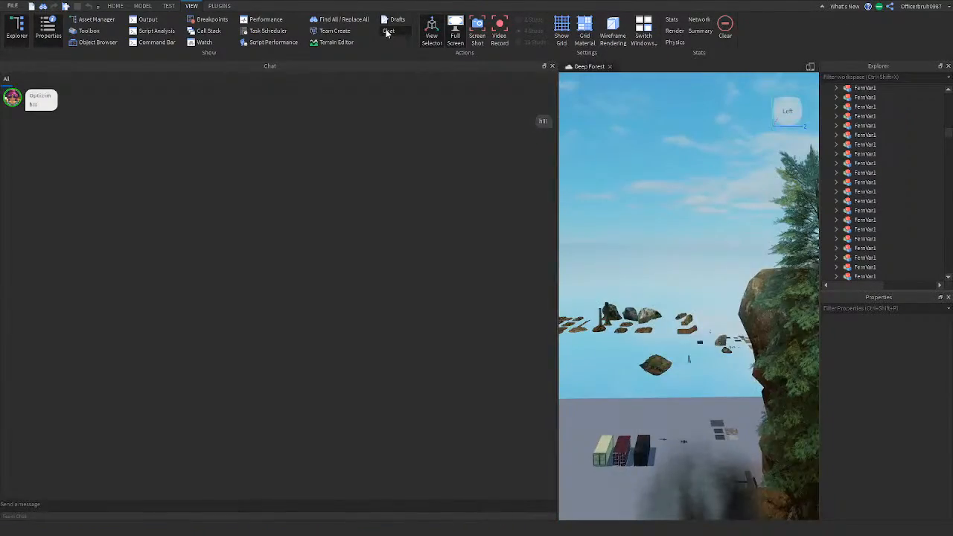
click(388, 31)
Focus the view on the smoke source on the baseplate and examine the rising plume against the trees
right_drag(378, 97, 488, 311)
key(a)
key(w)
click(530, 268)
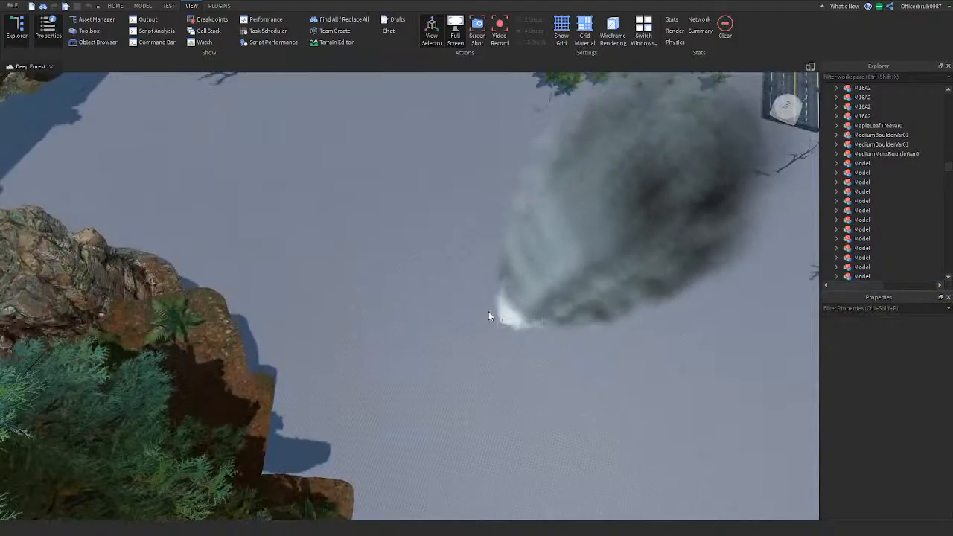
click(491, 314)
key(f)
mouse_move(579, 296)
right_down()
mouse_move(585, 302)
mouse_move(564, 300)
mouse_move(583, 300)
right_up()
click(317, 265)
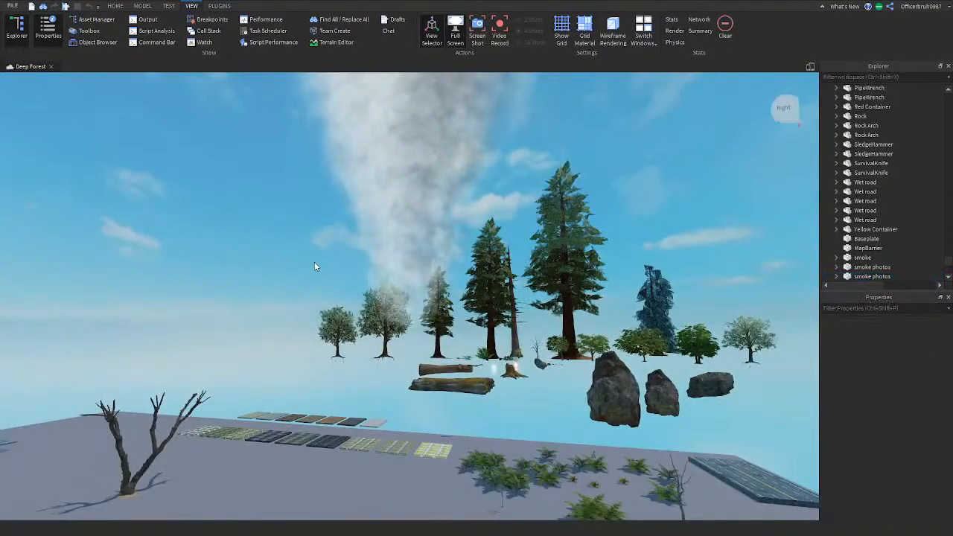
right_drag(316, 266, 317, 267)
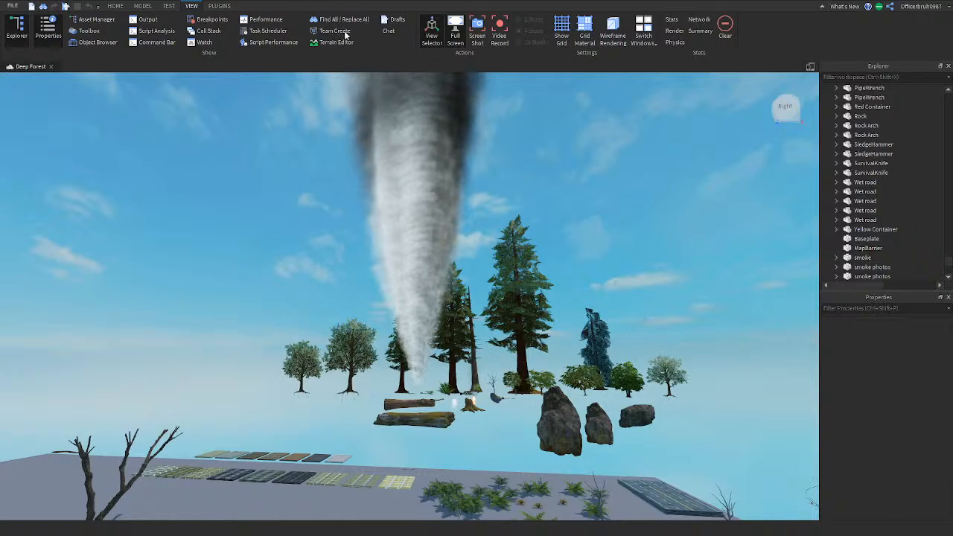
Inspect the shaded trees and ferns between the rock walls up close
click(46, 79)
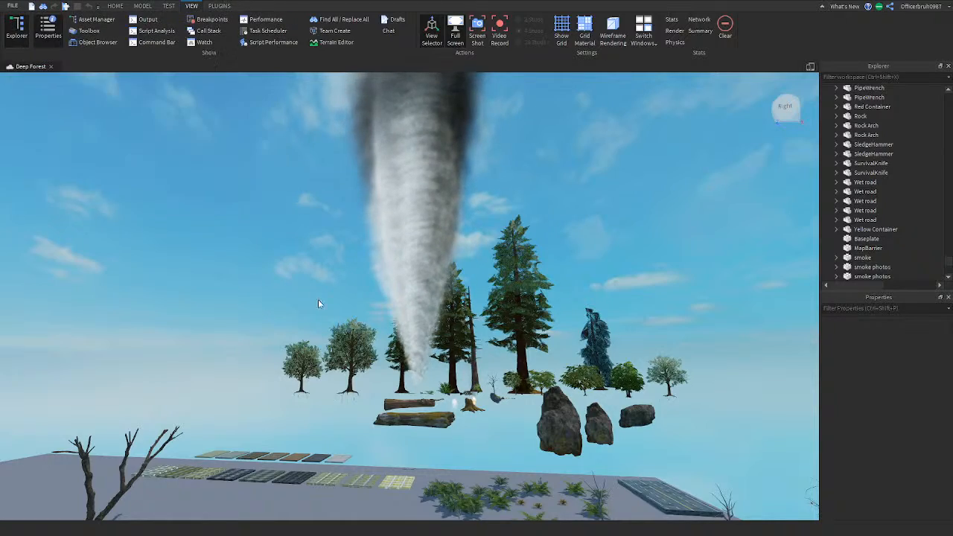
right_drag(318, 299, 410, 295)
key(w)
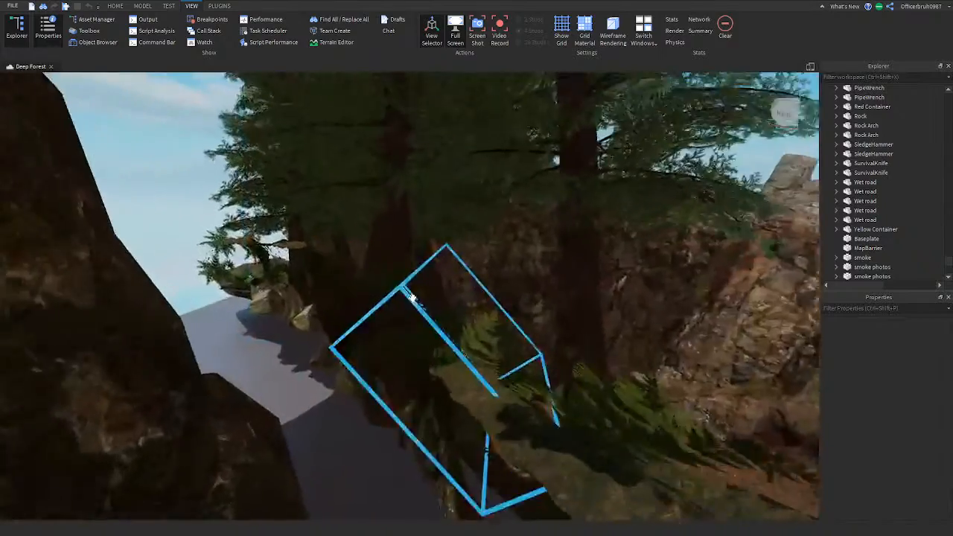
key(s)
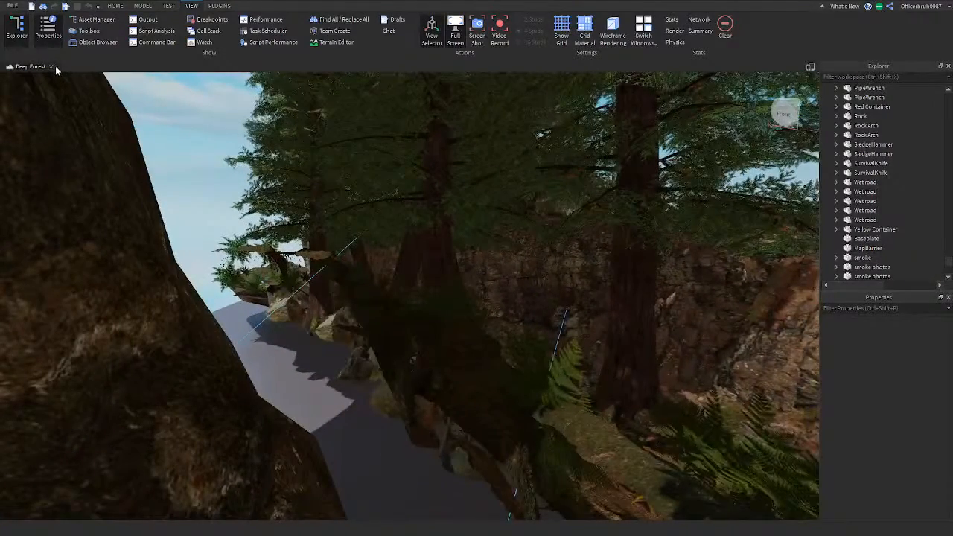
Close the Deep Forest place and open Midnight Forest Chapter II from the recent games
click(55, 67)
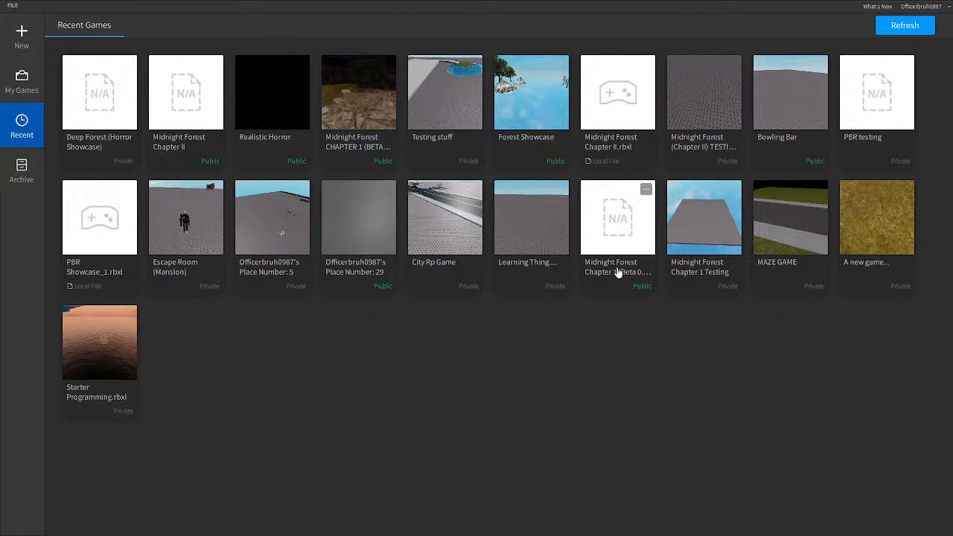
click(202, 109)
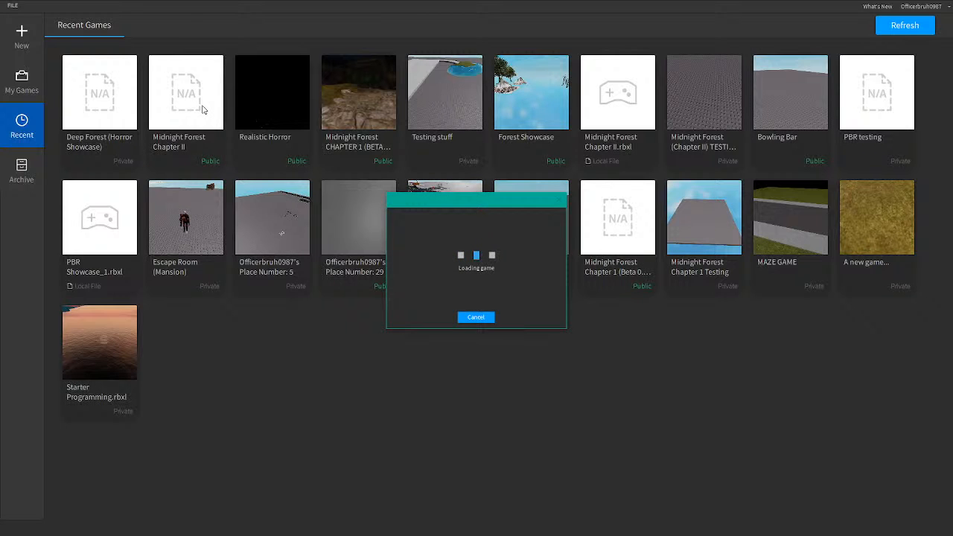